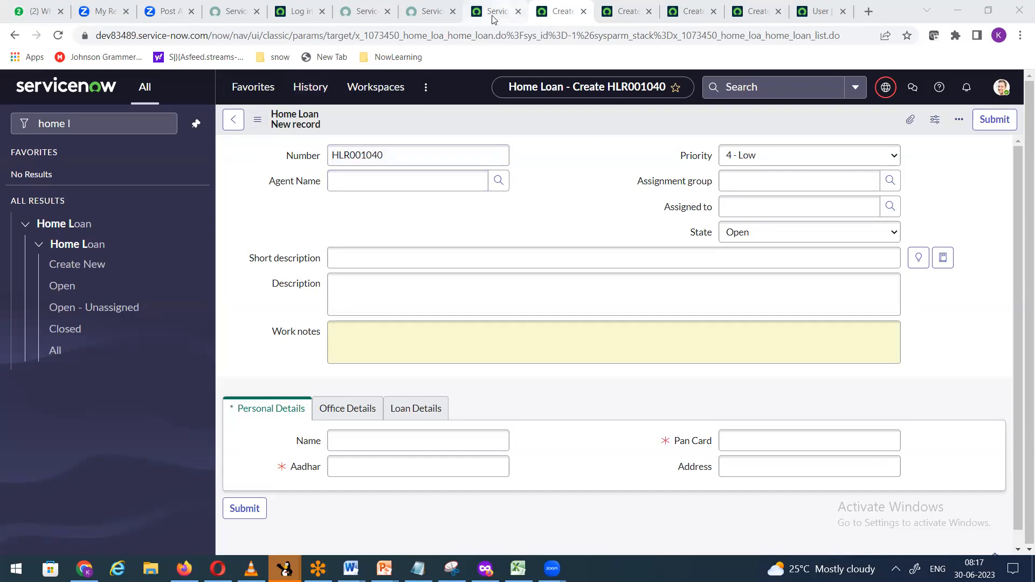
Step: Close the App Engine Studio tab and duplicate the Home Loan tab
{"action": "left_click", "coordinate": [495, 13]}
{"action": "left_click", "coordinate": [519, 13]}
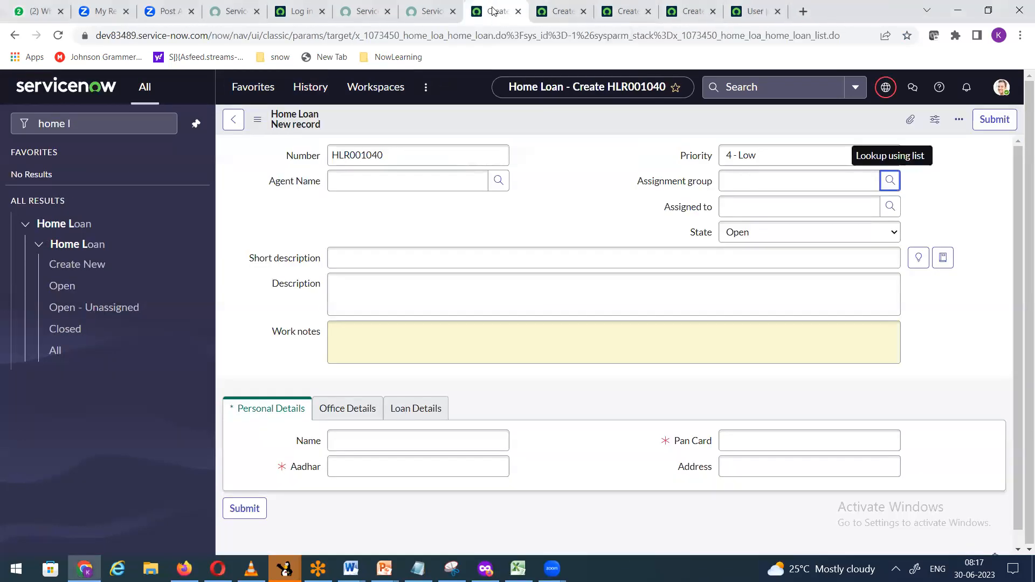
{"action": "right_click", "coordinate": [492, 12]}
{"action": "left_click", "coordinate": [549, 107]}
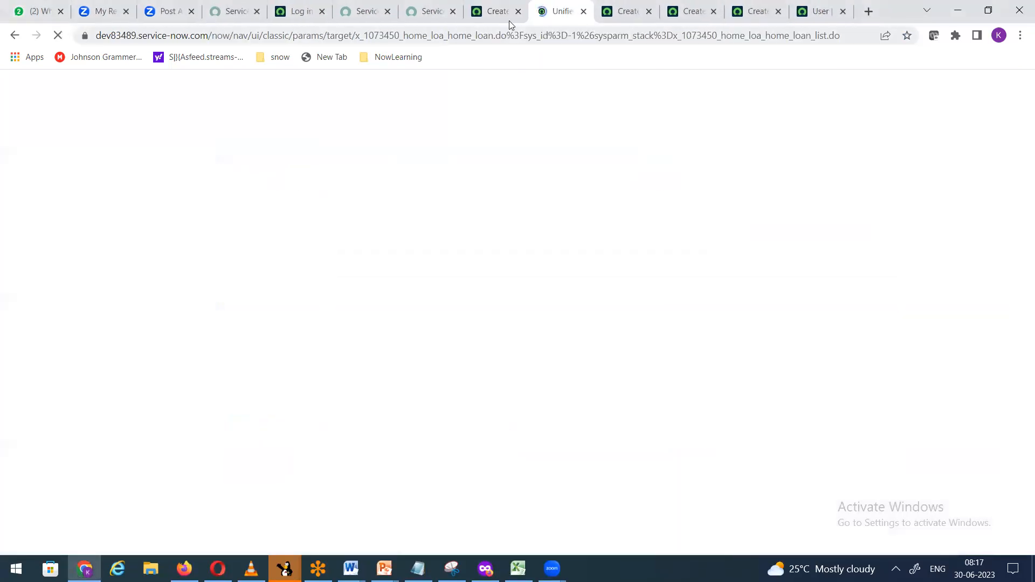
{"action": "left_click", "coordinate": [496, 12]}
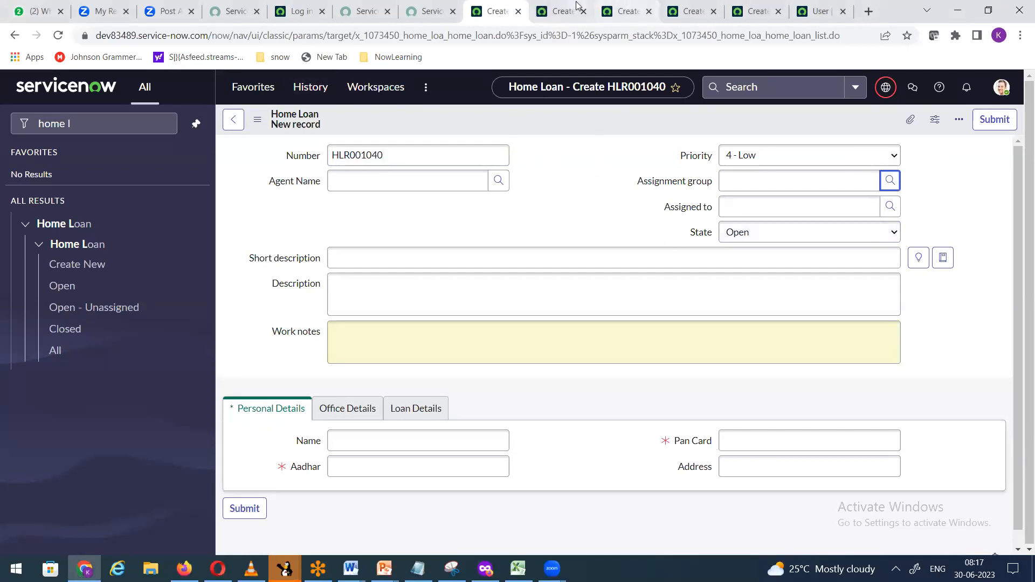
Step: In the duplicated tab, open a new Task form with task.form in the navigator
{"action": "left_click", "coordinate": [554, 16]}
{"action": "left_click", "coordinate": [90, 129]}
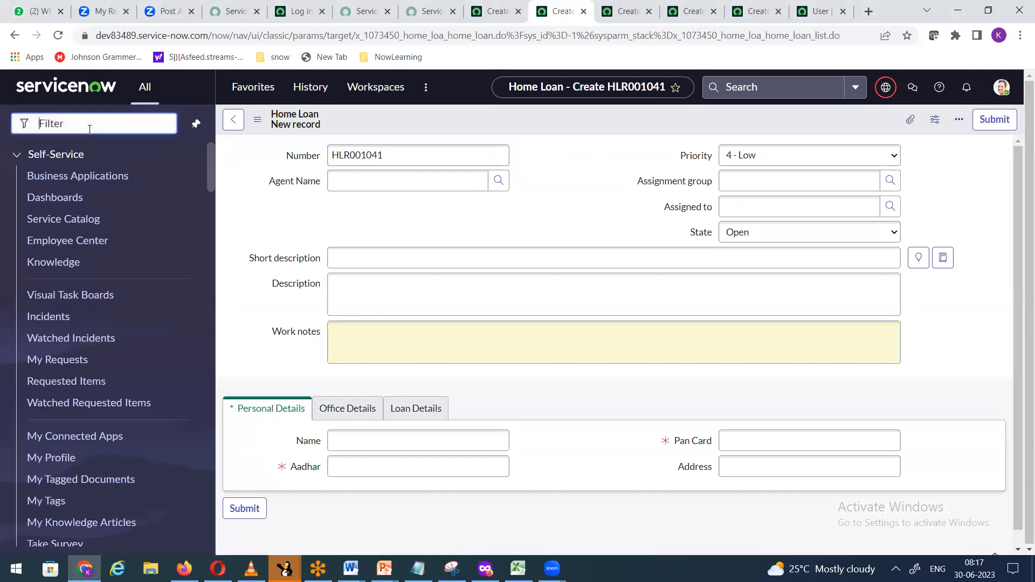
{"action": "type", "text": "task.form"}
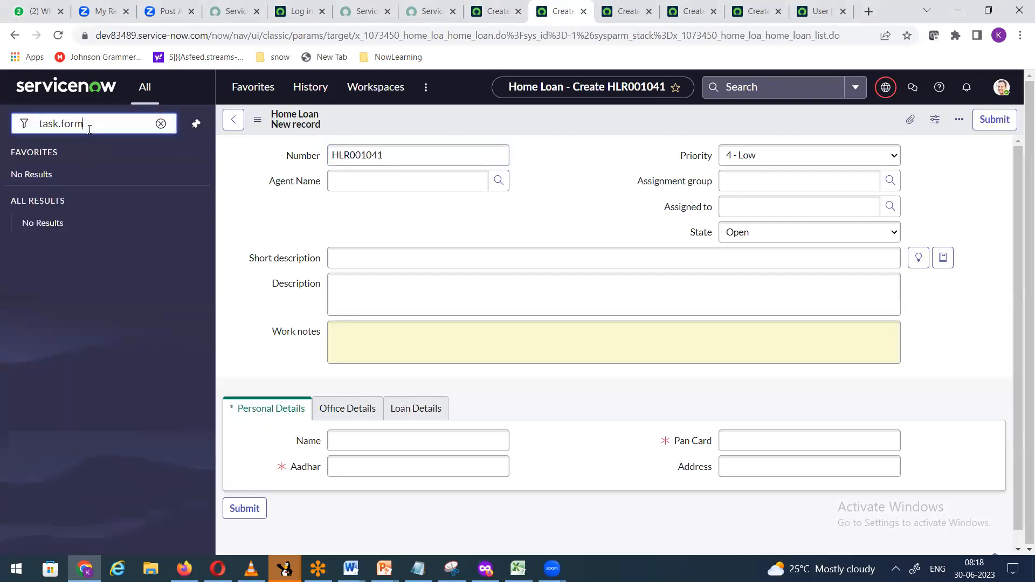
{"action": "key", "text": "Return"}
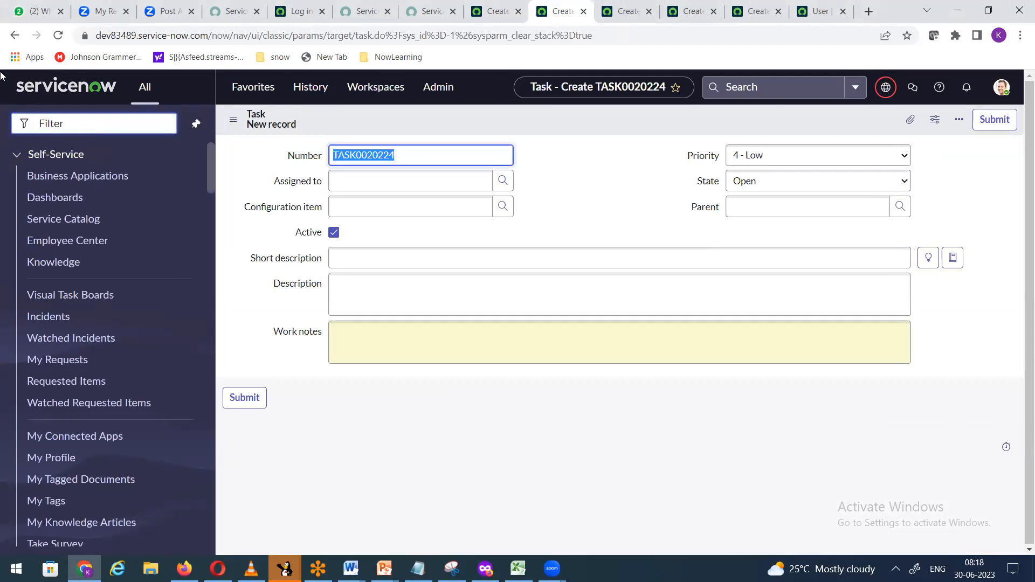
Step: Open a new Incident form with incident.FORM, then return to the Task tab
{"action": "left_click", "coordinate": [70, 123]}
{"action": "type", "text": "incident.FORM"}
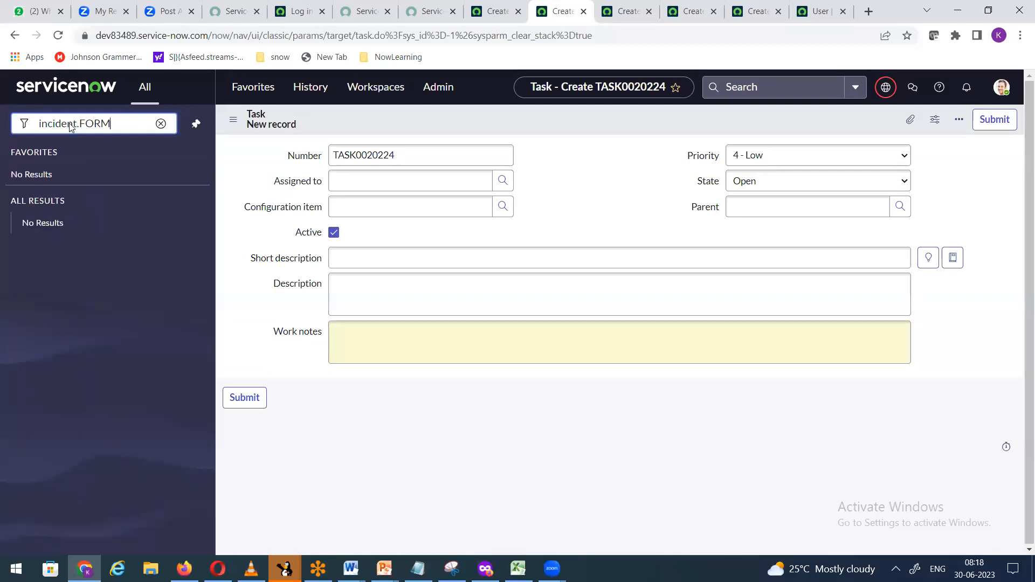
{"action": "key", "text": "Return"}
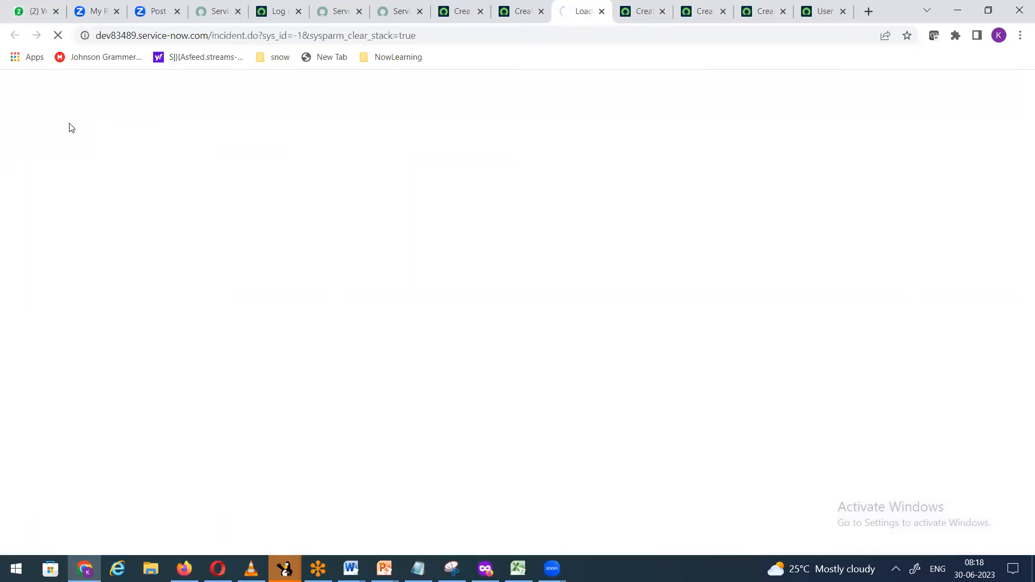
{"action": "left_click", "coordinate": [517, 12]}
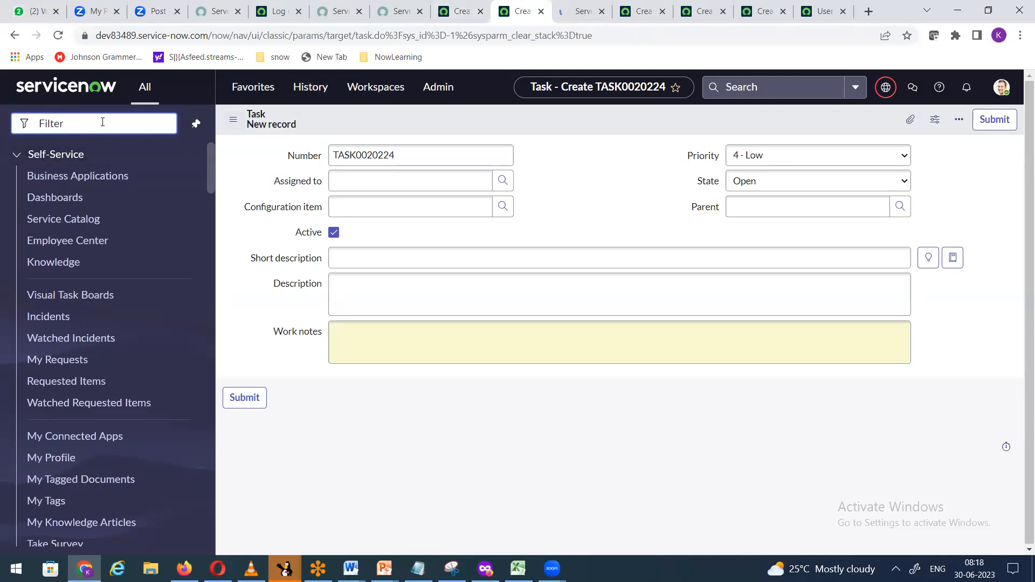
Step: Open a new Problem form with problem.FORM, then return to the Task tab
{"action": "type", "text": "PROBLE"}
{"action": "double_click", "coordinate": [90, 127]}
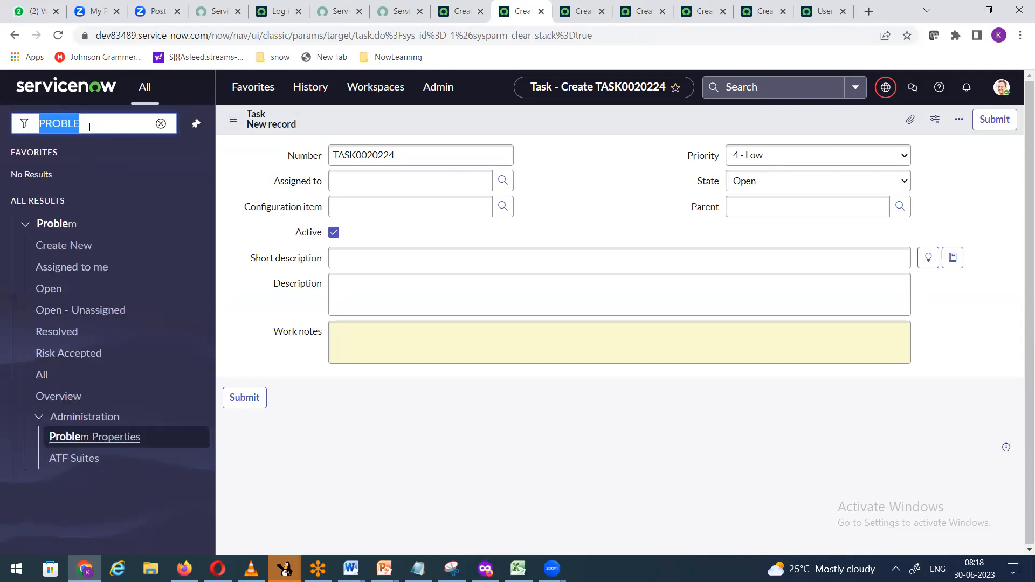
{"action": "key", "text": "BackSpace"}
{"action": "type", "text": "pro"}
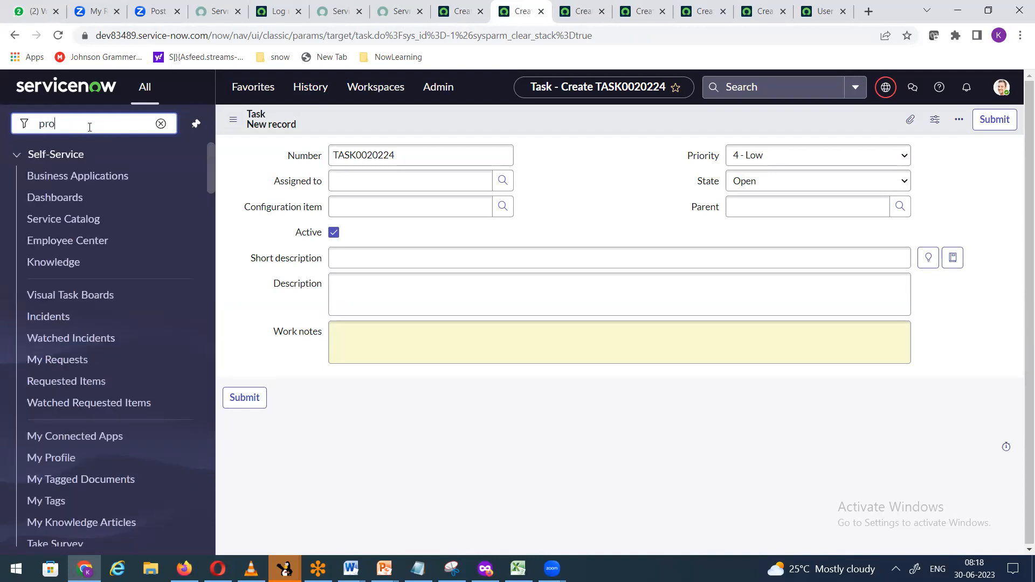
{"action": "type", "text": "blem.FORM"}
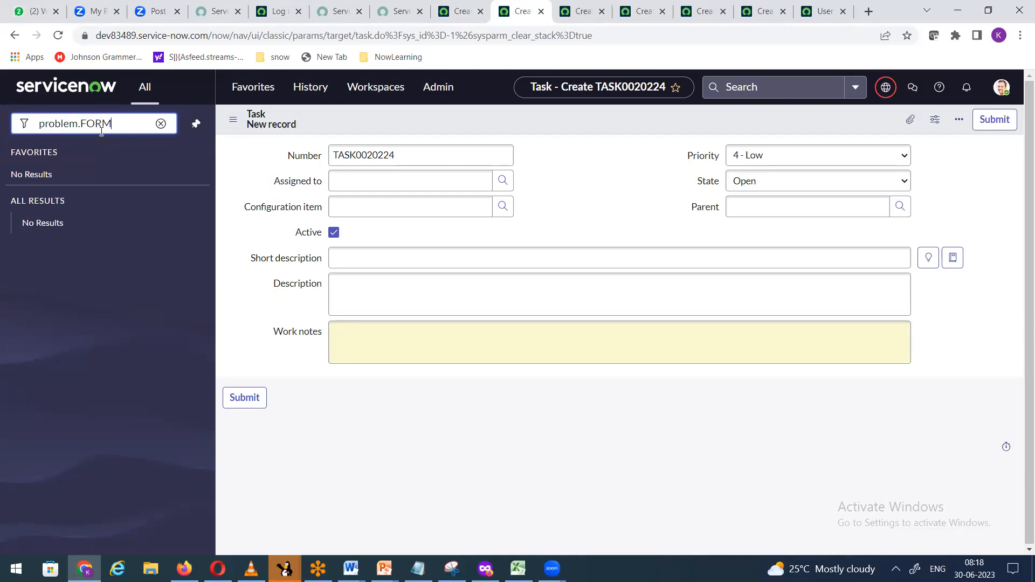
{"action": "key", "text": "Return"}
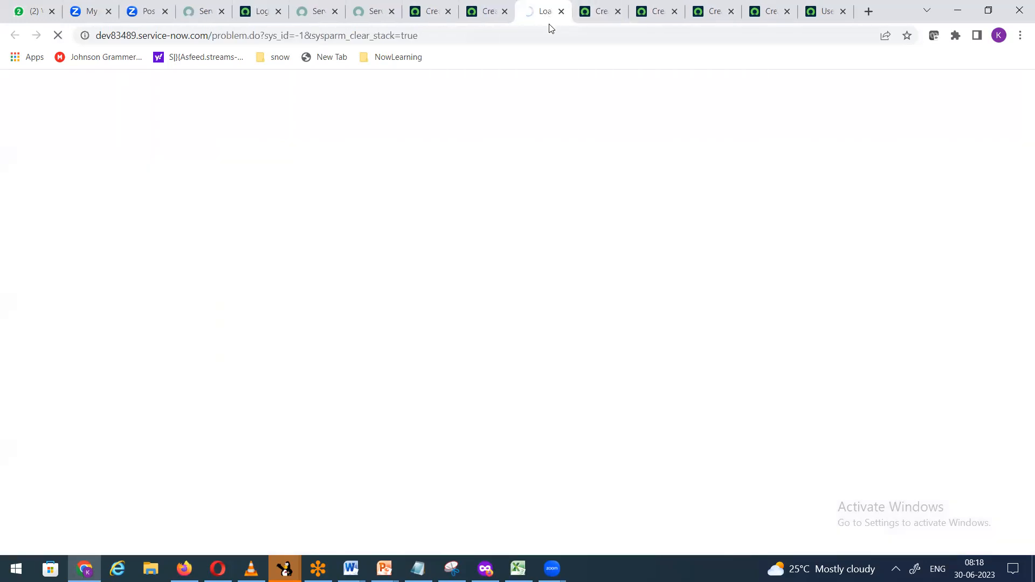
{"action": "left_click", "coordinate": [474, 15]}
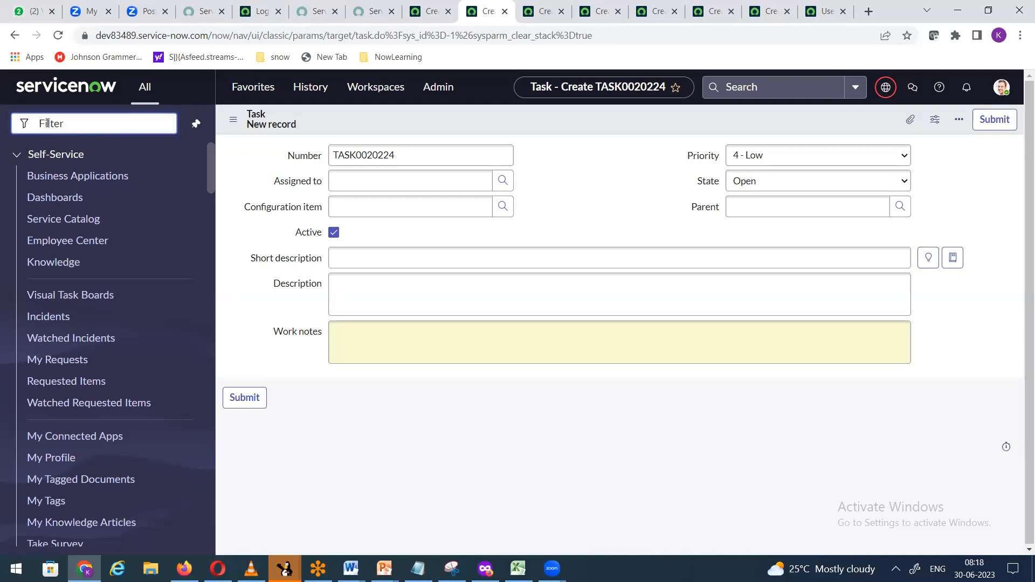
Step: Open the Change Requests list from the navigator filter
{"action": "type", "text": "change"}
{"action": "key", "text": "BackSpace"}
{"action": "key", "text": "BackSpace"}
{"action": "key", "text": "BackSpace"}
{"action": "key", "text": "BackSpace"}
{"action": "key", "text": "BackSpace"}
{"action": "key", "text": "BackSpace"}
{"action": "type", "text": "clange_request"}
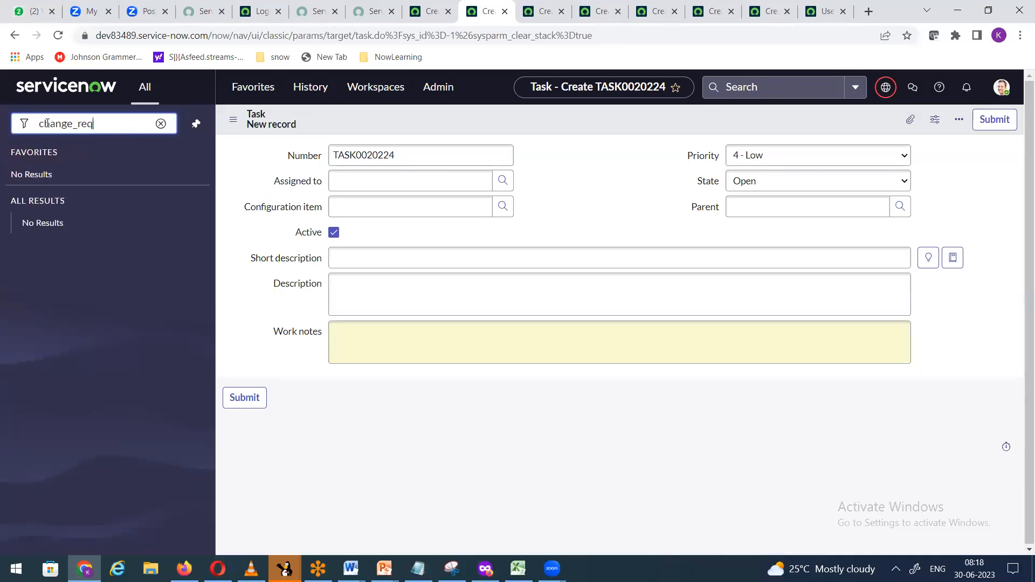
{"action": "type", "text": ".LIST"}
{"action": "key", "text": "Return"}
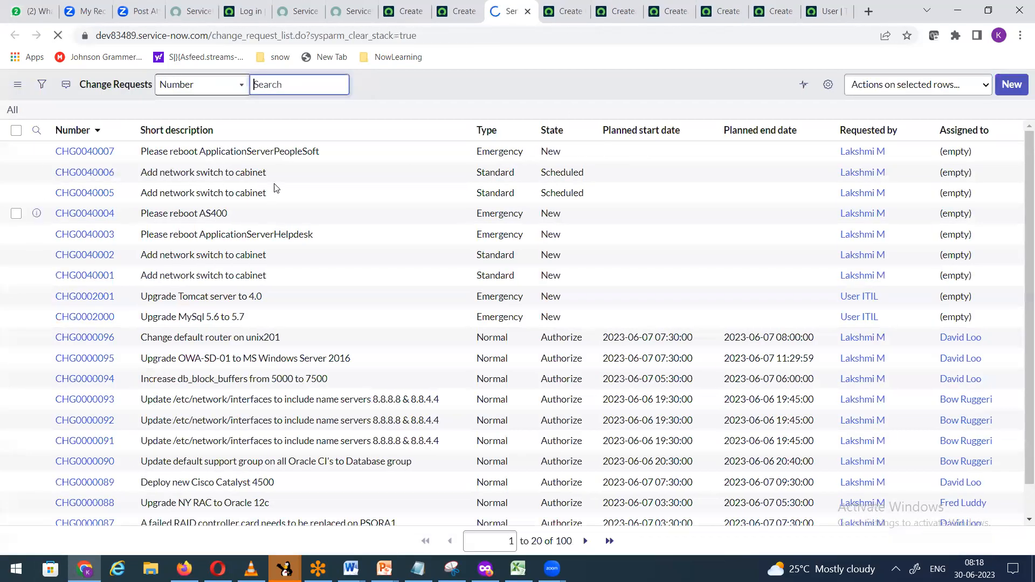
Step: Close the Change Requests list and open a new Change Request form from the Home Loan tab
{"action": "left_click", "coordinate": [527, 10]}
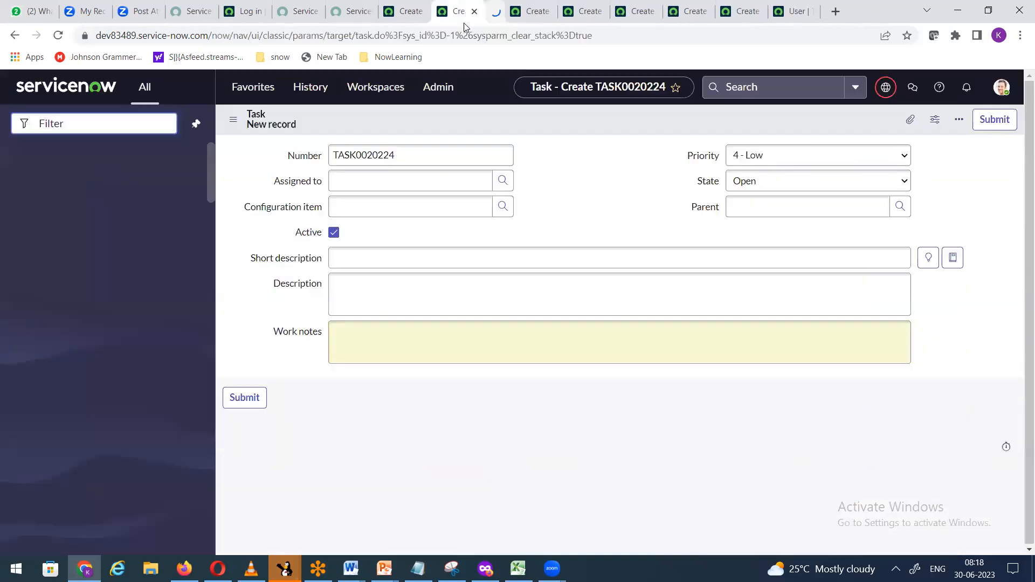
{"action": "left_click", "coordinate": [400, 14]}
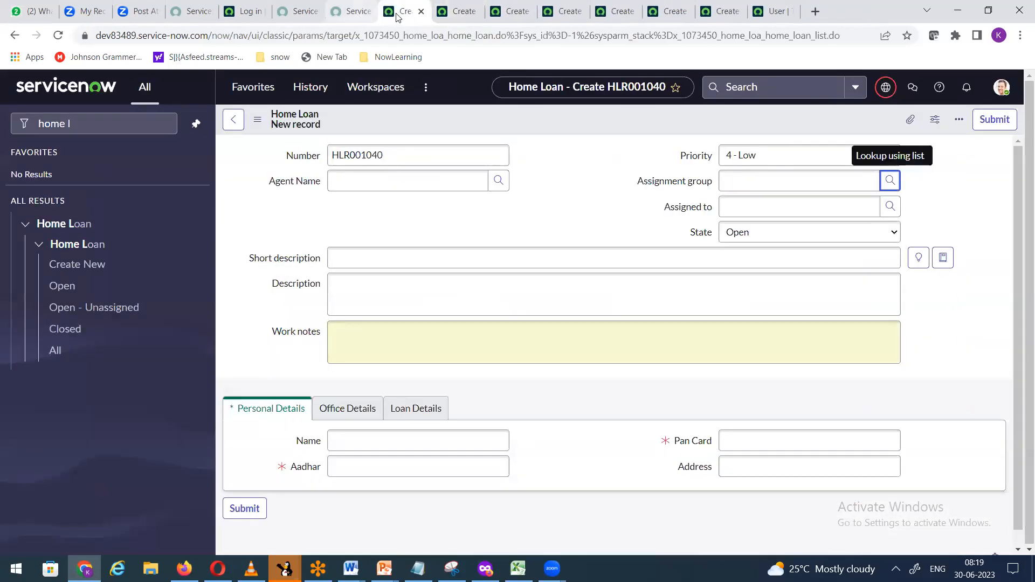
{"action": "left_click_drag", "start_coordinate": [120, 118], "coordinate": [0, 121]}
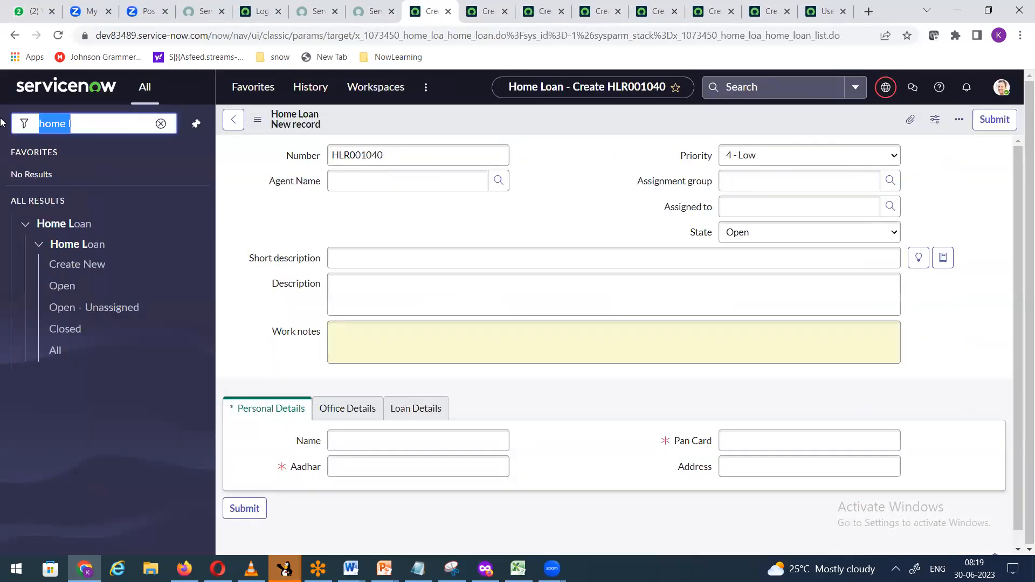
{"action": "type", "text": "chang"}
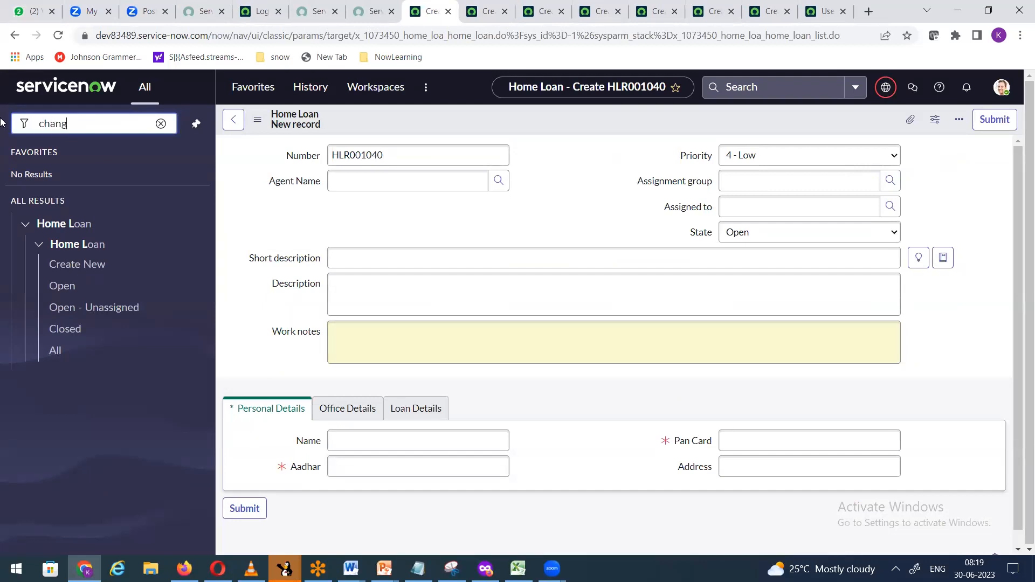
{"action": "type", "text": "e_request.FORM"}
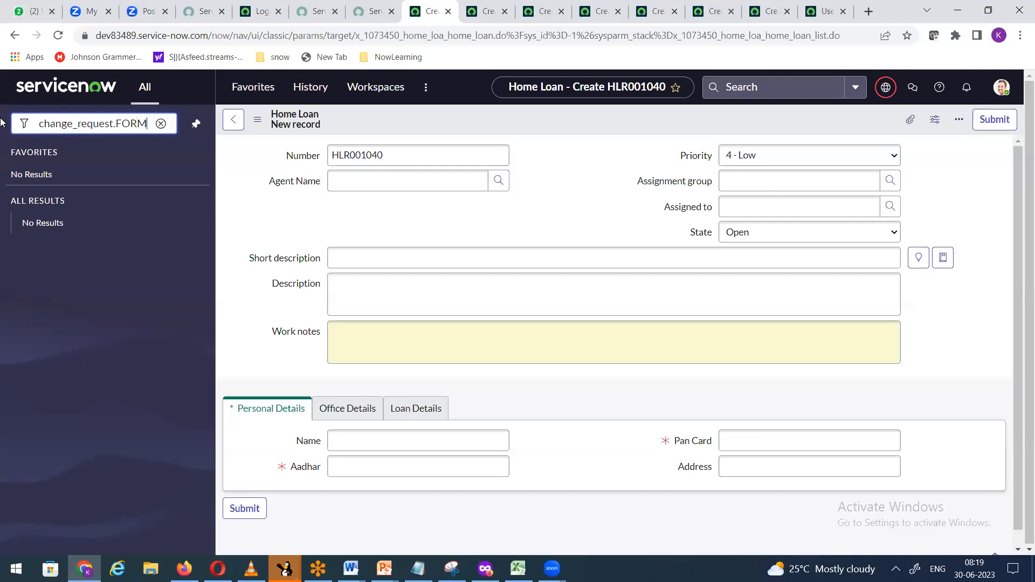
{"action": "key", "text": "Return"}
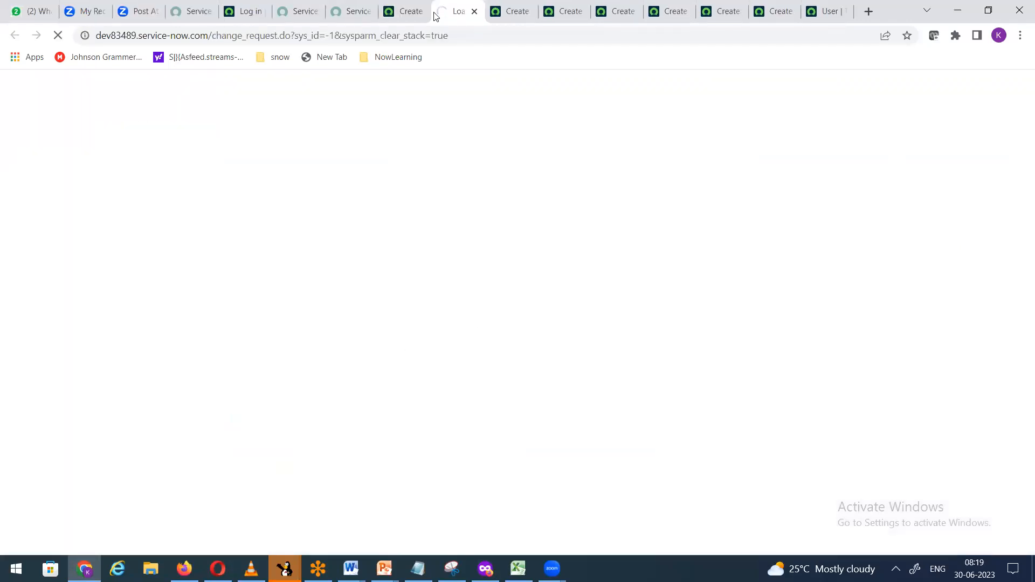
{"action": "left_click", "coordinate": [514, 17]}
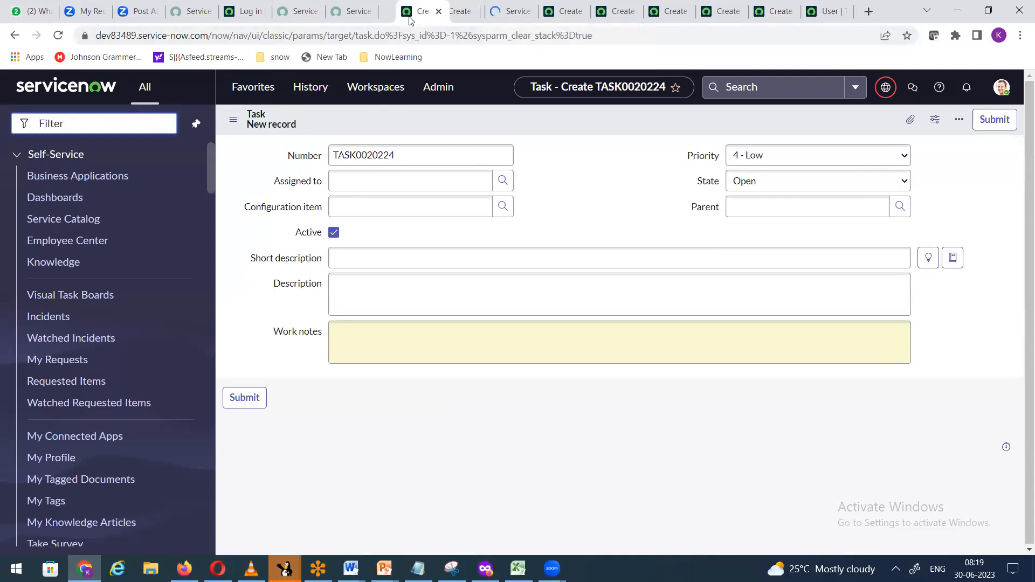
Step: Move the Home Loan tab right and close the Problem, Change Request, Incident and expired tabs
{"action": "left_click", "coordinate": [446, 17]}
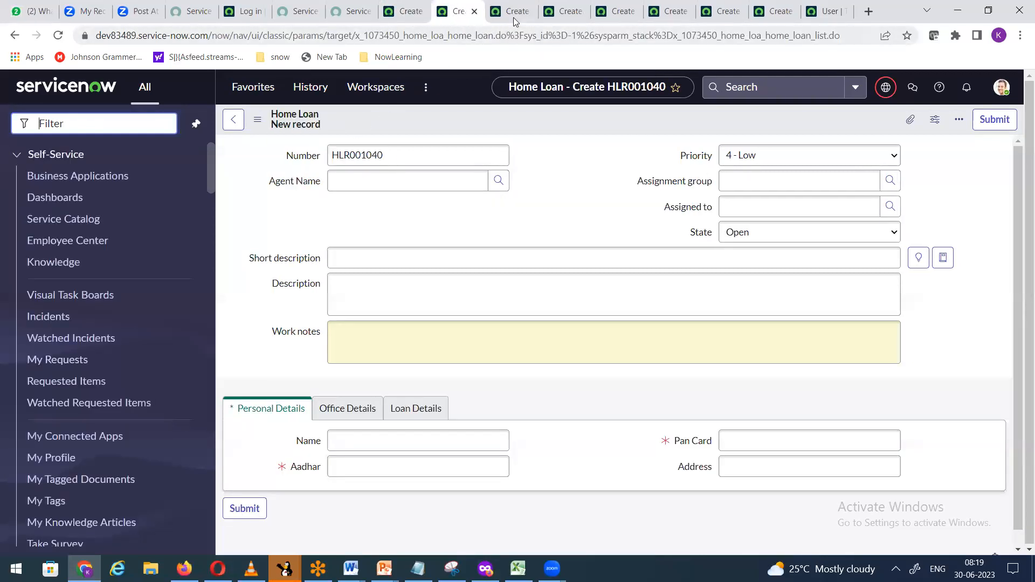
{"action": "left_click_drag", "start_coordinate": [463, 23], "coordinate": [620, 16]}
{"action": "left_click", "coordinate": [668, 17]}
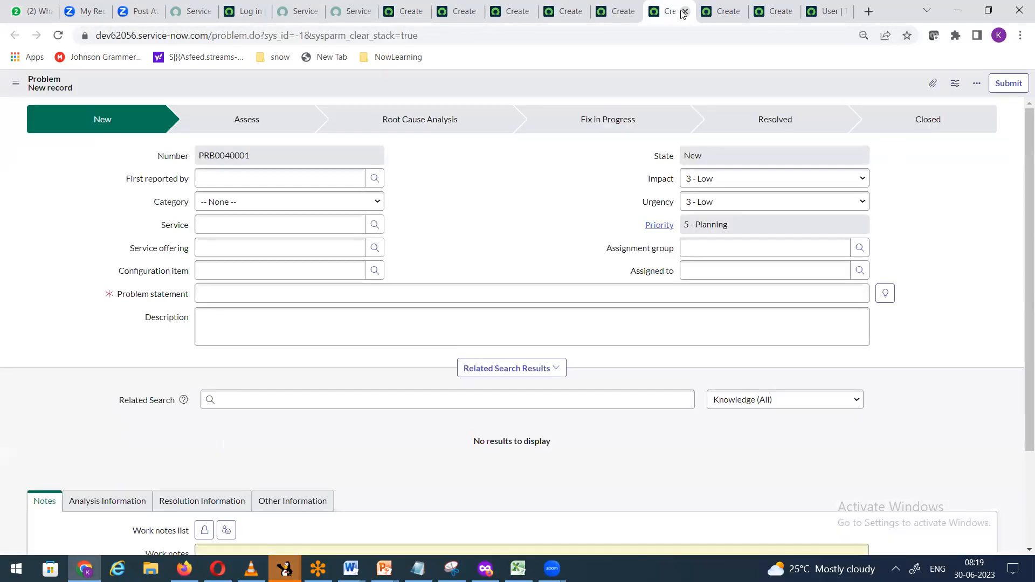
{"action": "left_click", "coordinate": [686, 12]}
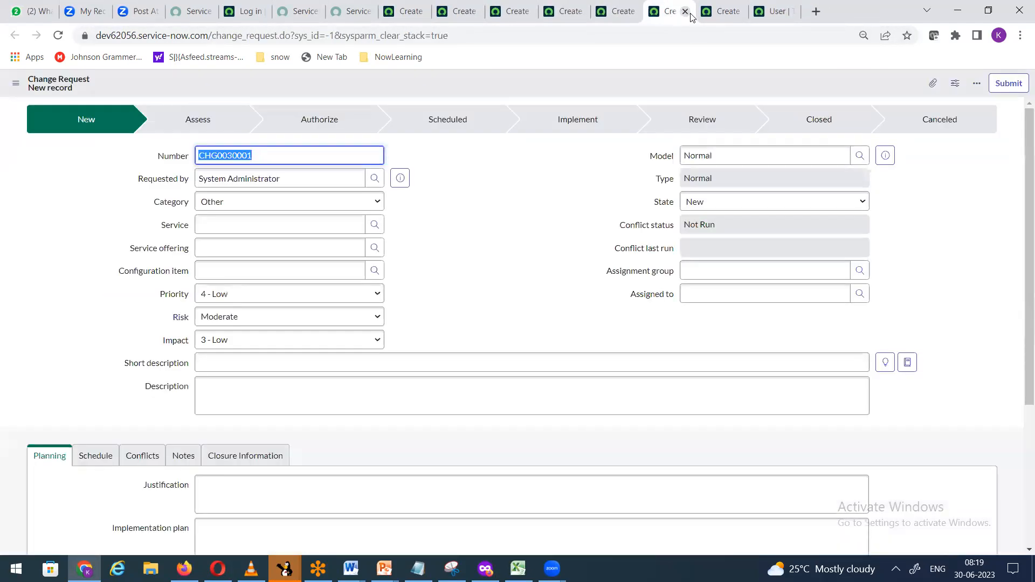
{"action": "left_click", "coordinate": [686, 12]}
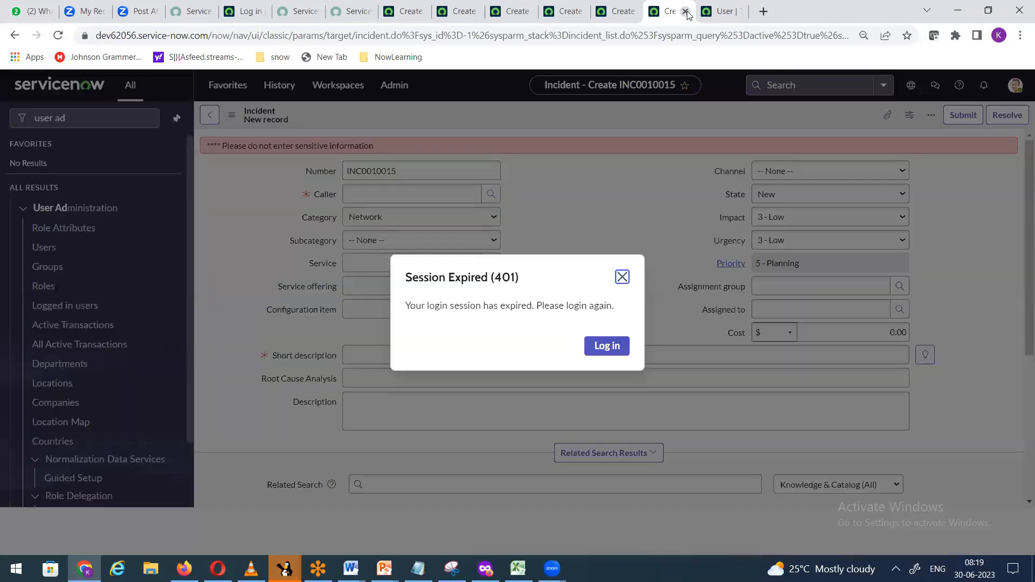
{"action": "left_click", "coordinate": [686, 12]}
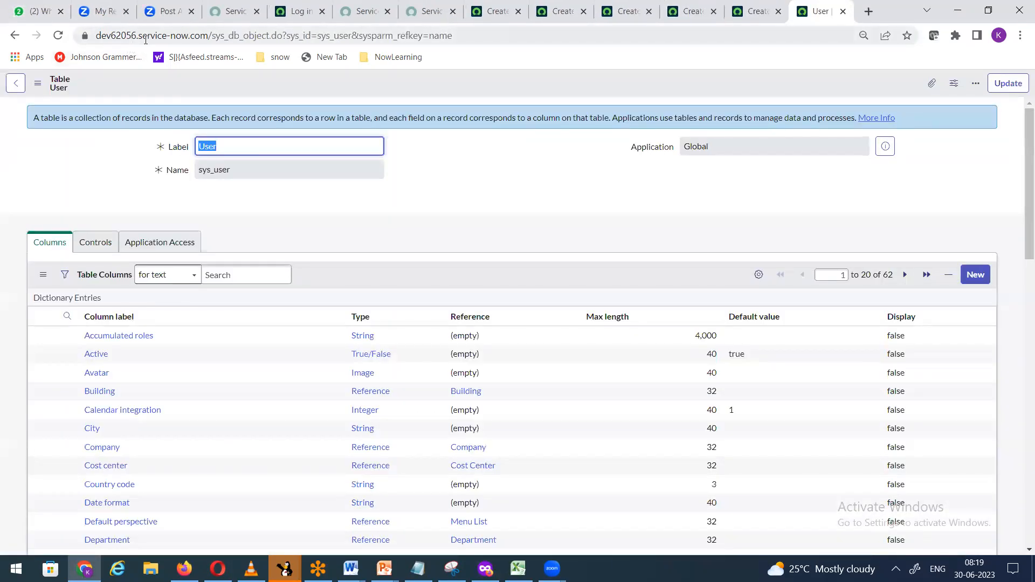
{"action": "left_click", "coordinate": [232, 34]}
{"action": "key", "text": "Return"}
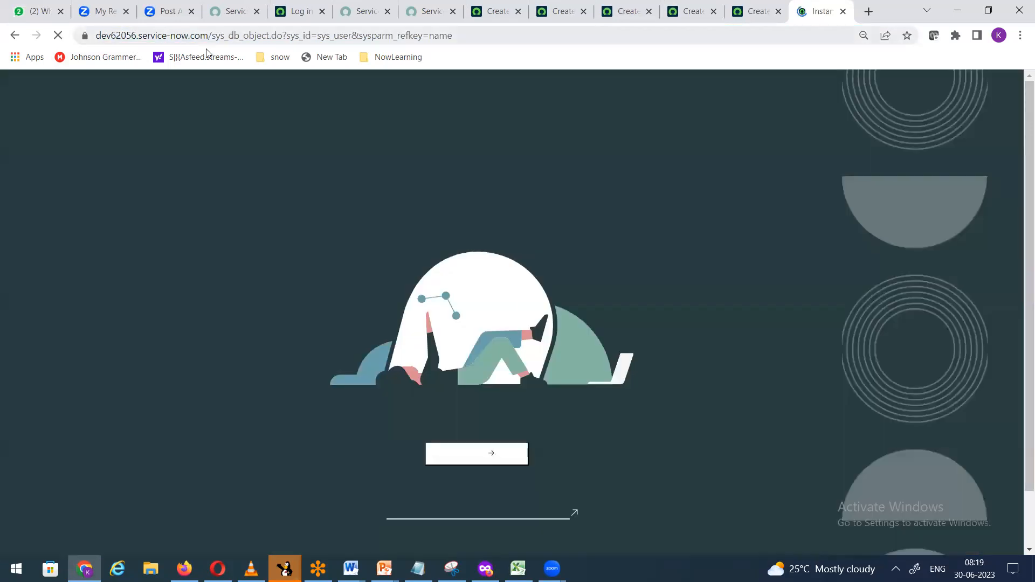
{"action": "left_click", "coordinate": [845, 13]}
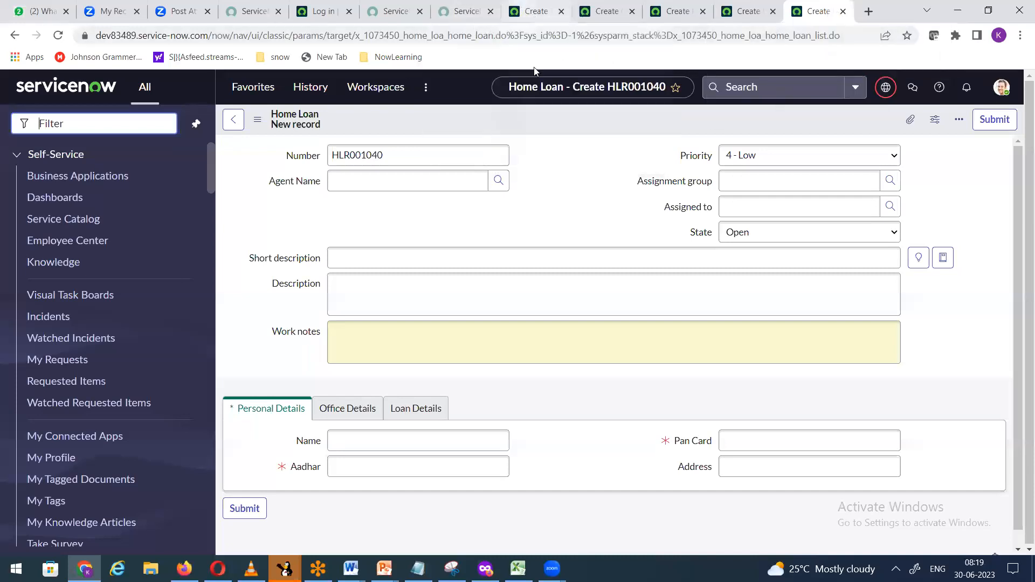
{"action": "left_click", "coordinate": [534, 13]}
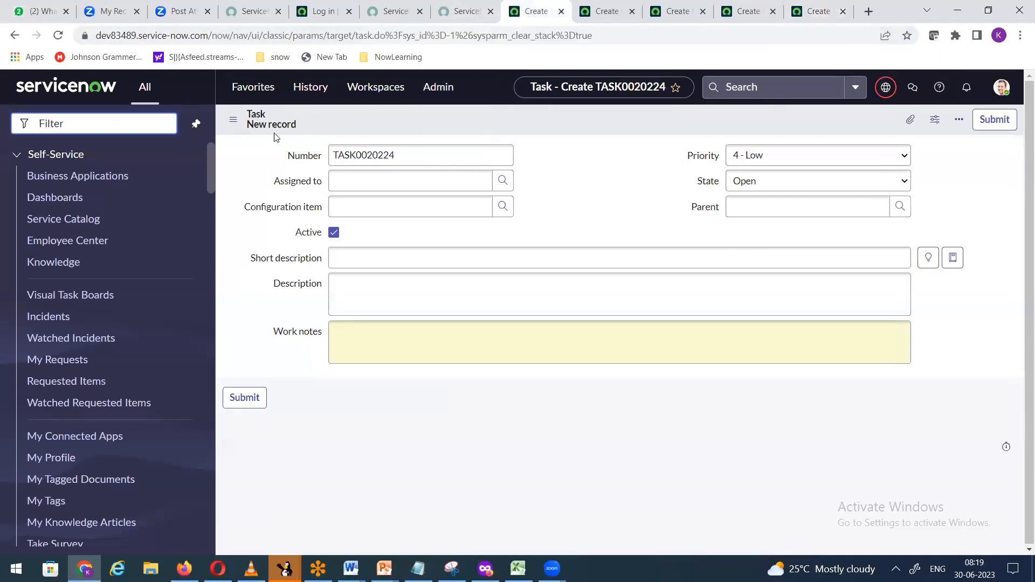
{"action": "left_click", "coordinate": [606, 12]}
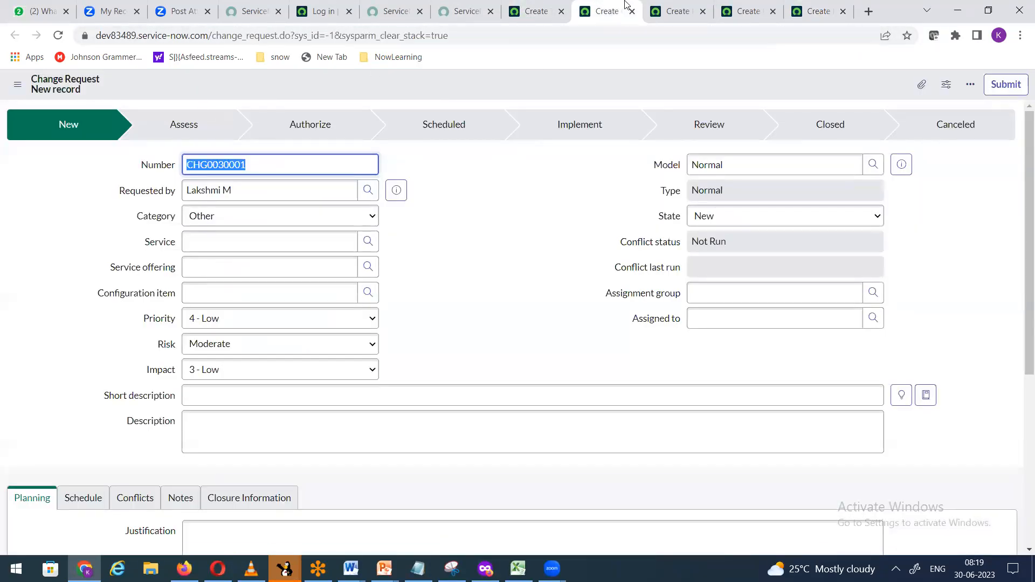
{"action": "left_click", "coordinate": [679, 11]}
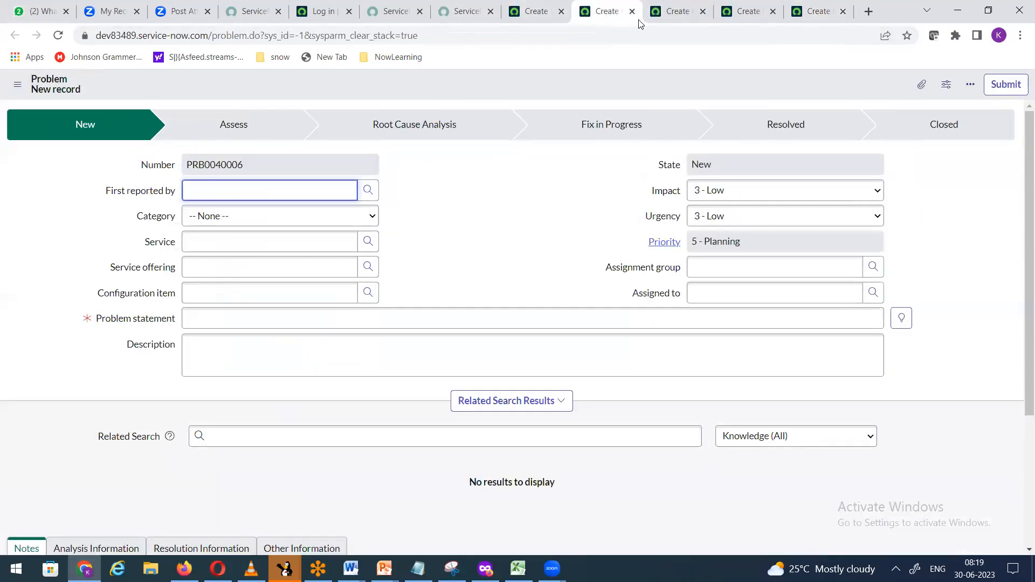
{"action": "left_click", "coordinate": [739, 12]}
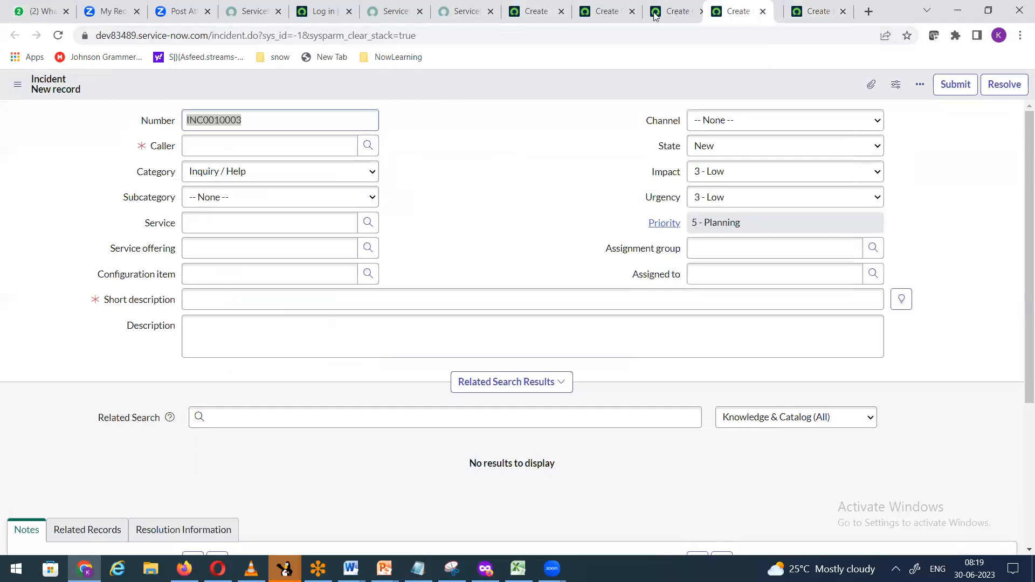
{"action": "left_click", "coordinate": [675, 11]}
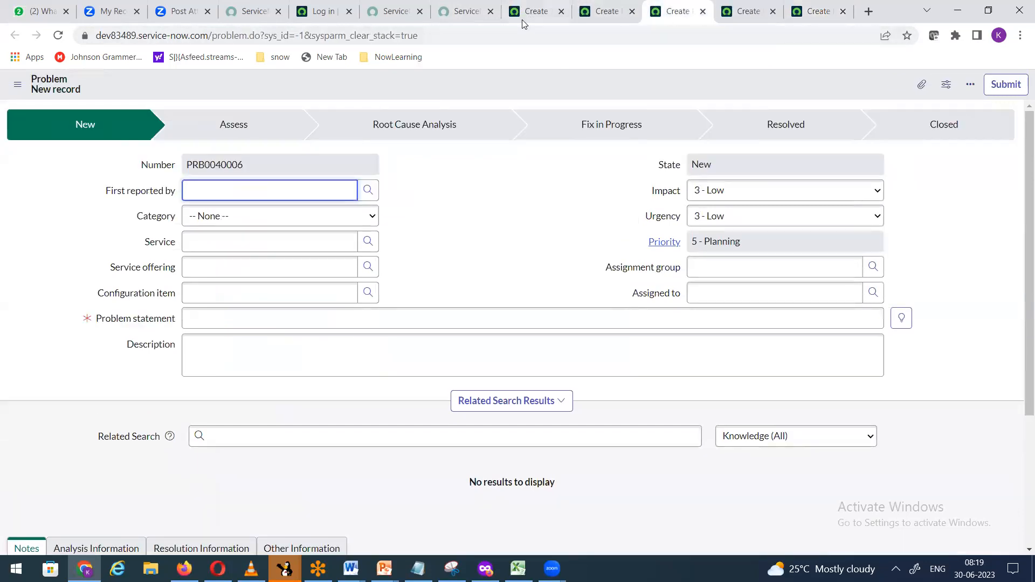
{"action": "left_click", "coordinate": [524, 21]}
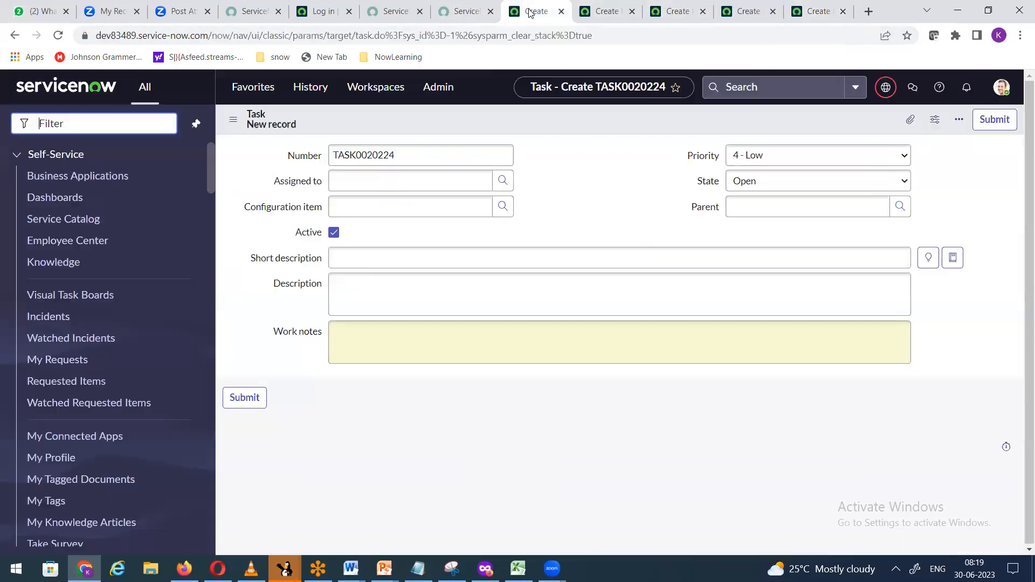
{"action": "left_click", "coordinate": [601, 19]}
{"action": "left_click", "coordinate": [682, 17]}
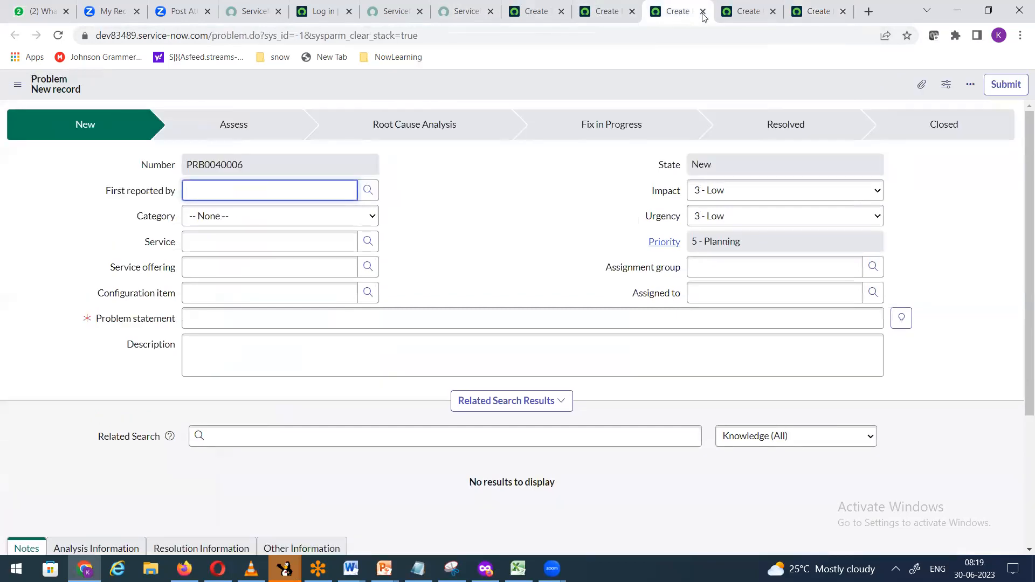
{"action": "left_click", "coordinate": [747, 14]}
{"action": "left_click", "coordinate": [826, 13]}
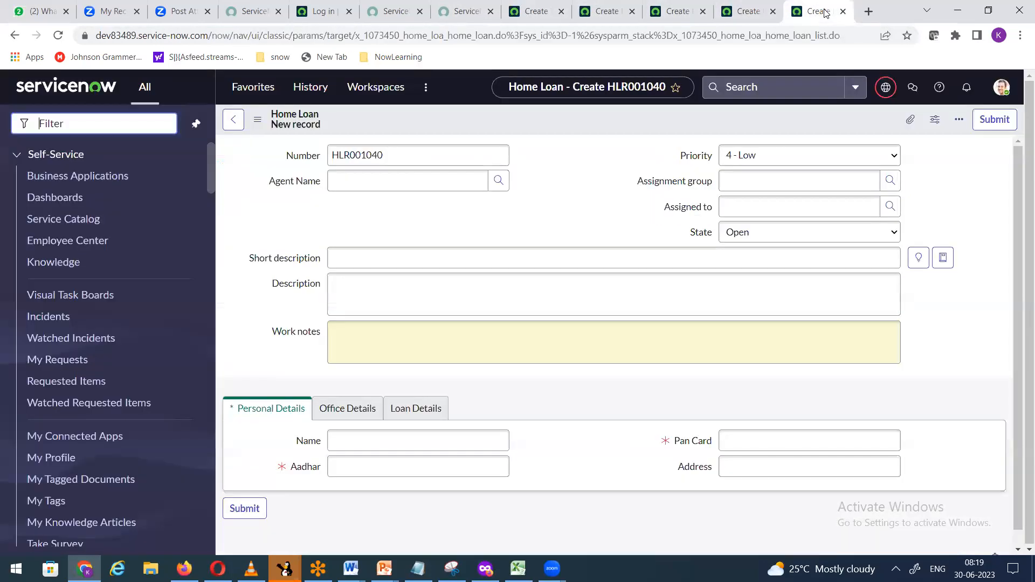
{"action": "left_click", "coordinate": [531, 18]}
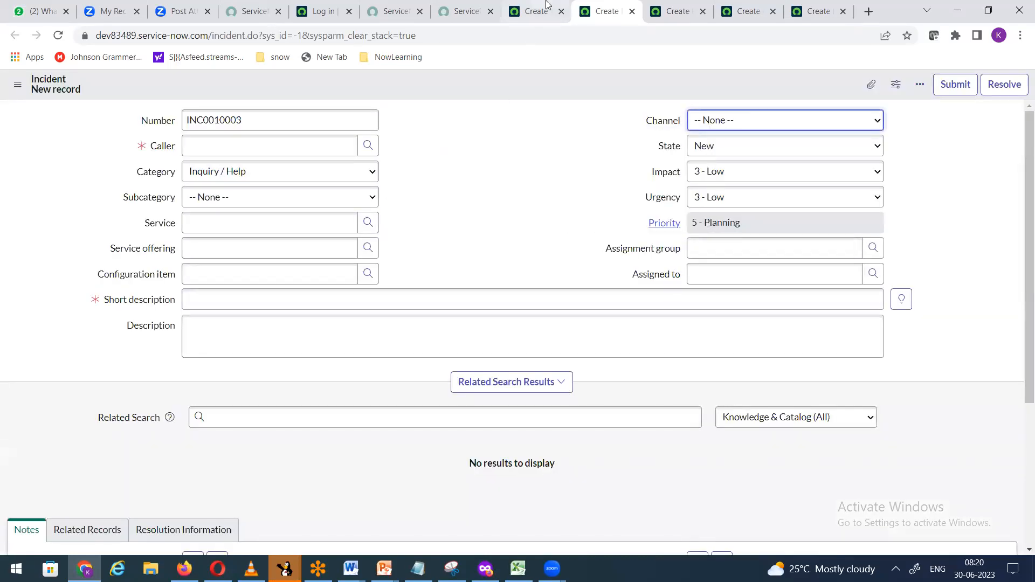
Step: Open Configure > Form Layout for the Task new-record form
{"action": "left_click", "coordinate": [534, 11]}
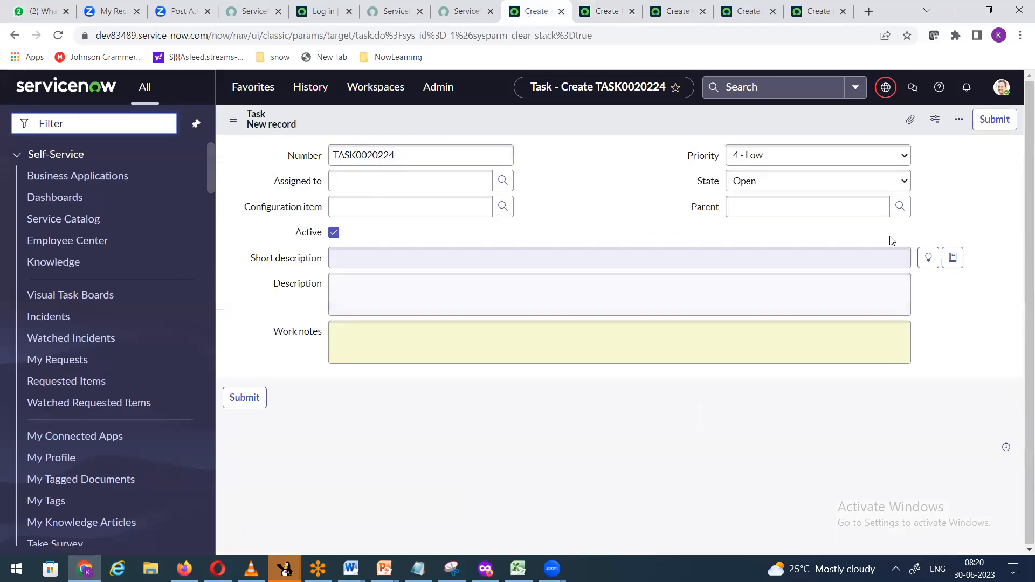
{"action": "right_click", "coordinate": [562, 121]}
{"action": "mouse_move", "coordinate": [620, 148]}
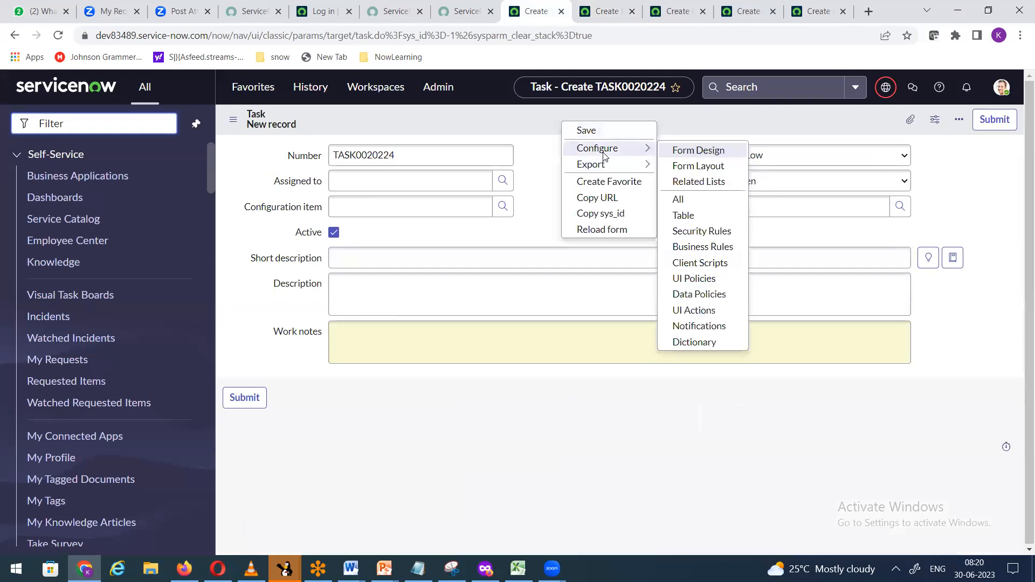
{"action": "left_click", "coordinate": [706, 169]}
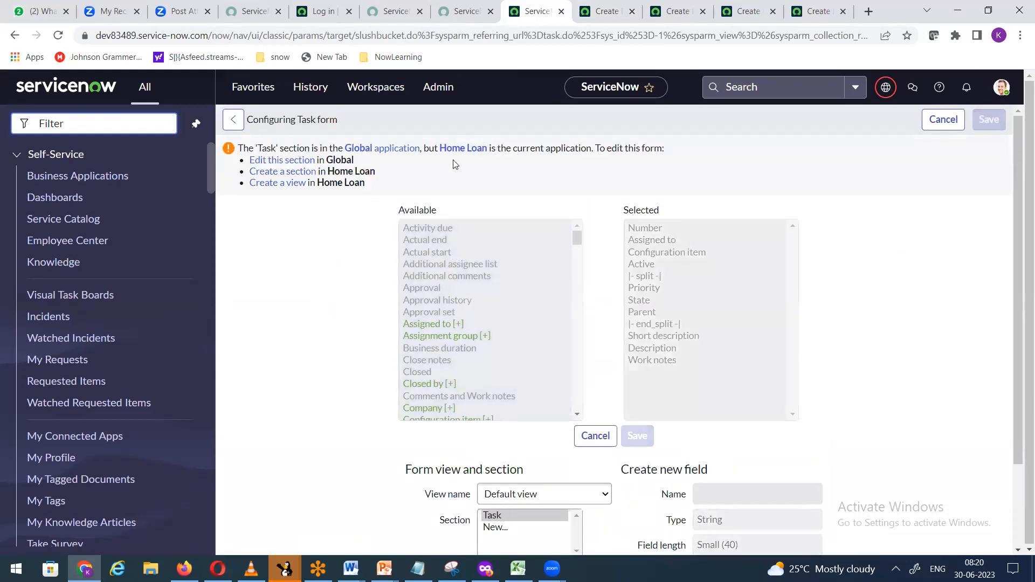
Step: Enable editing of the Task form section in the Global application
{"action": "left_click", "coordinate": [372, 155]}
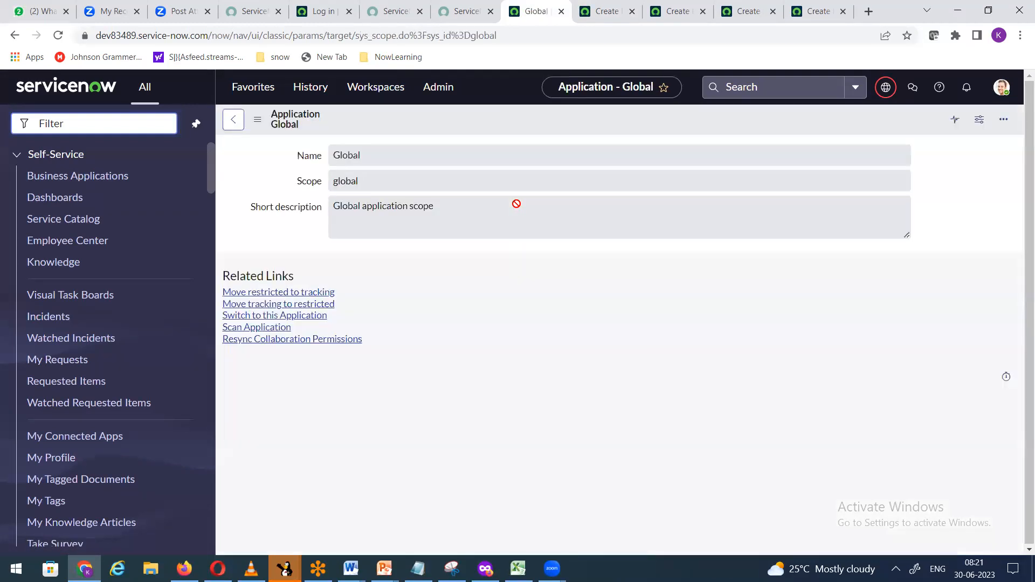
{"action": "left_click", "coordinate": [233, 119]}
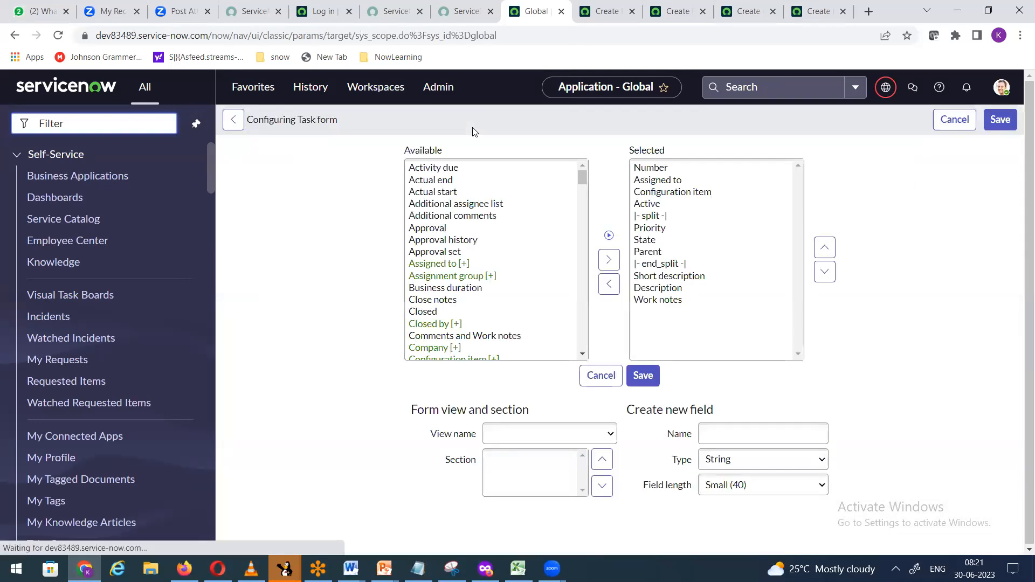
{"action": "left_click", "coordinate": [459, 278]}
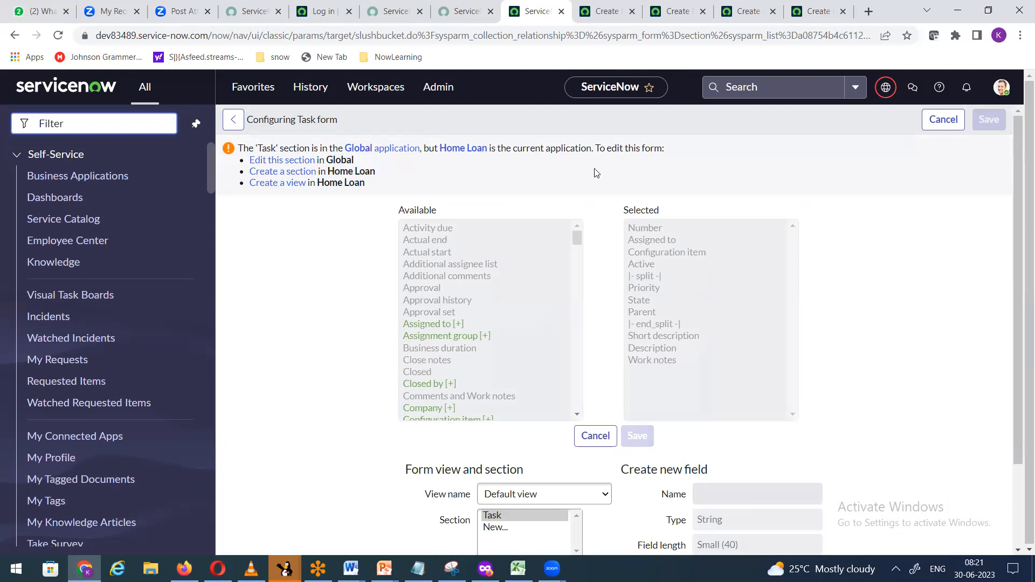
{"action": "left_click", "coordinate": [302, 161]}
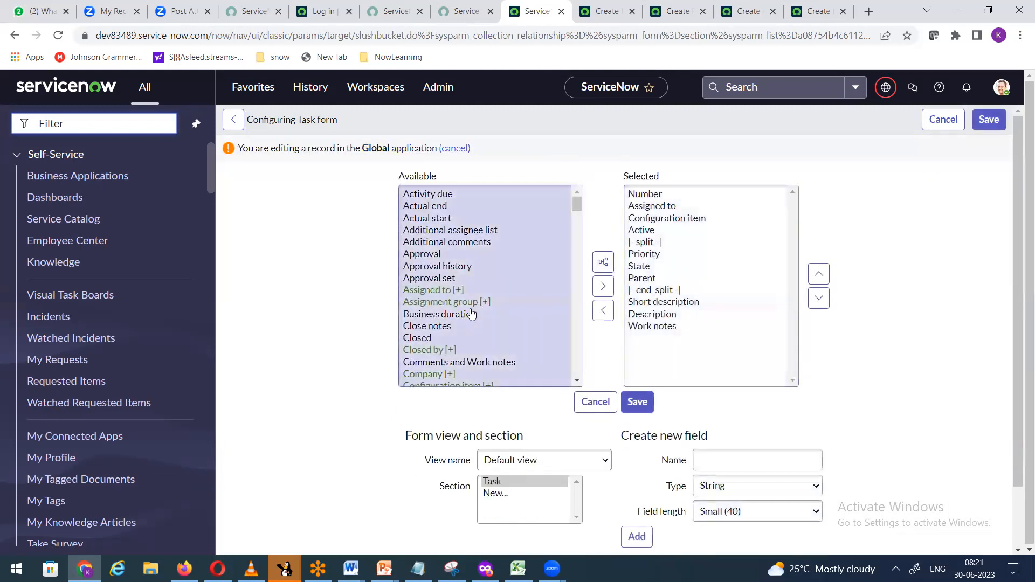
Step: Add Assignment group to the Task layout, move it under Number, and save
{"action": "left_click", "coordinate": [467, 308]}
{"action": "left_click", "coordinate": [603, 286]}
{"action": "left_click", "coordinate": [821, 275]}
{"action": "left_click", "coordinate": [821, 275]}
{"action": "left_click", "coordinate": [821, 276]}
{"action": "left_click", "coordinate": [821, 276]}
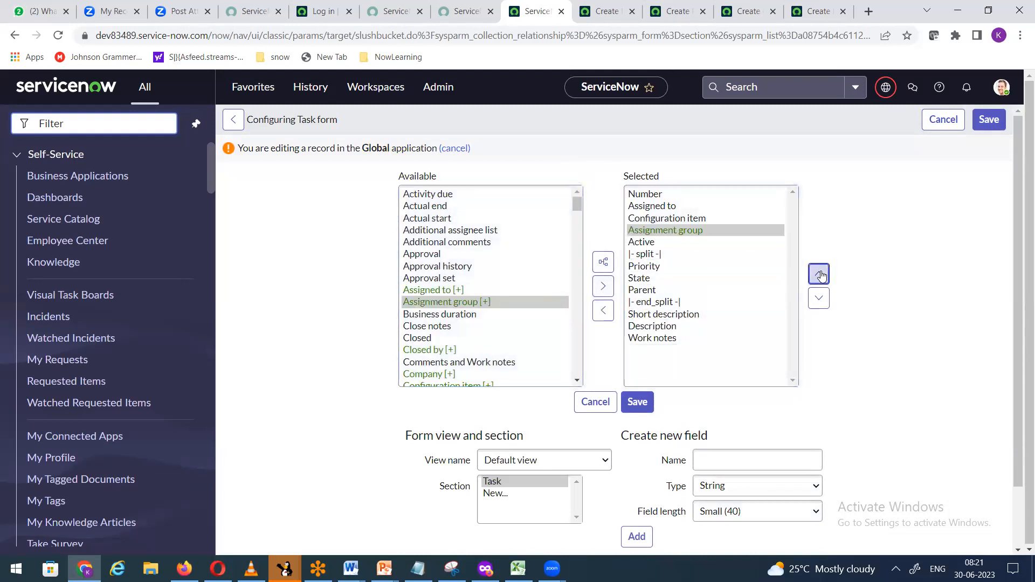
{"action": "left_click", "coordinate": [821, 275]}
{"action": "left_click", "coordinate": [637, 402]}
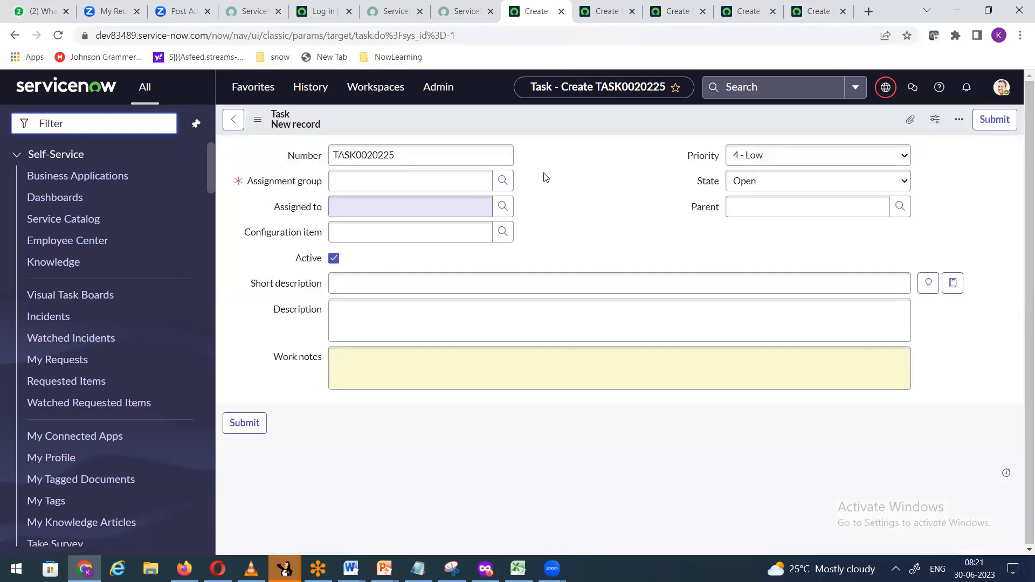
{"action": "left_click", "coordinate": [503, 181]}
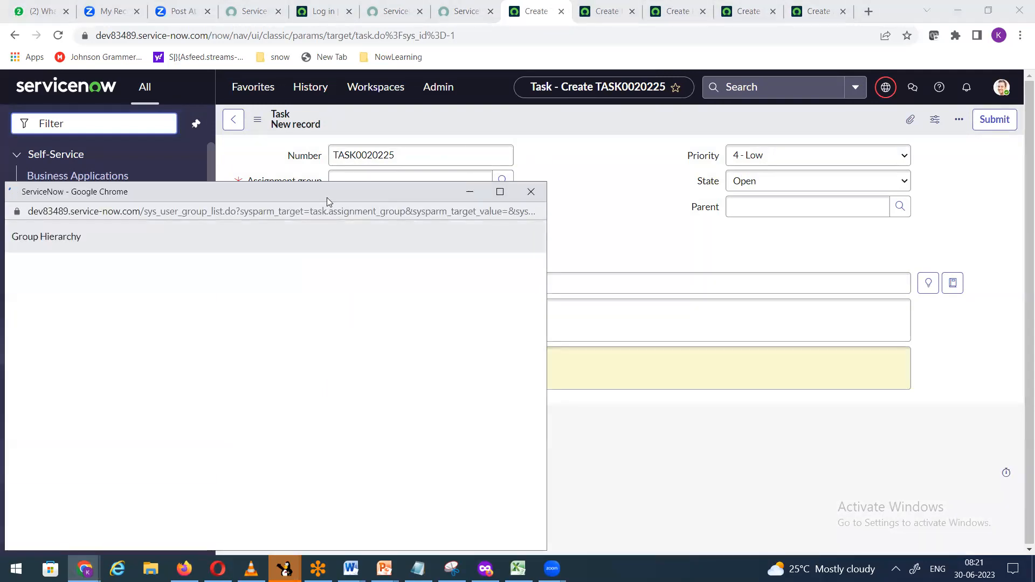
Step: Dismiss the Task form's group lookup without choosing a group and go to Incident
{"action": "left_click_drag", "start_coordinate": [330, 194], "coordinate": [363, 127]}
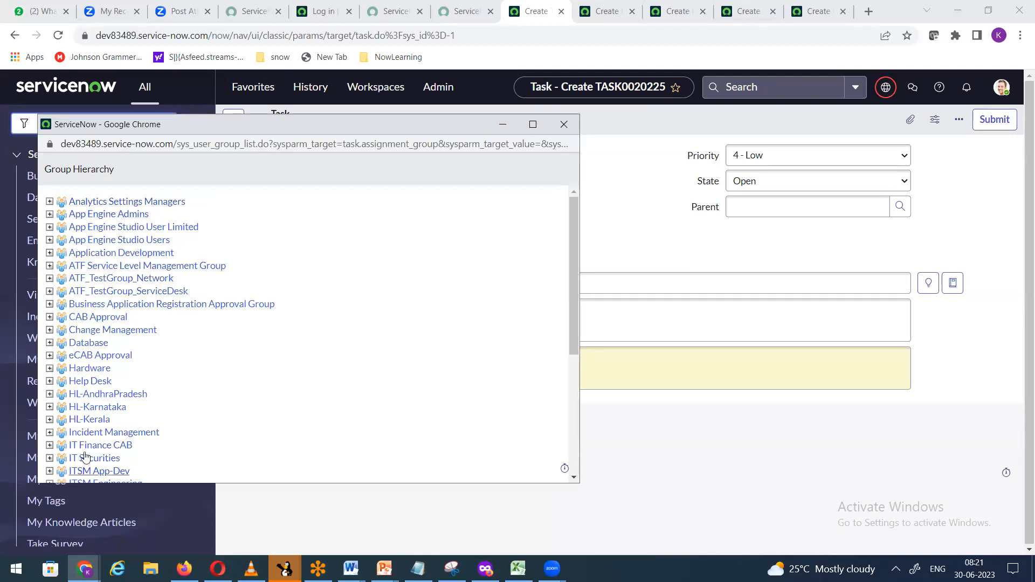
{"action": "left_click", "coordinate": [564, 126]}
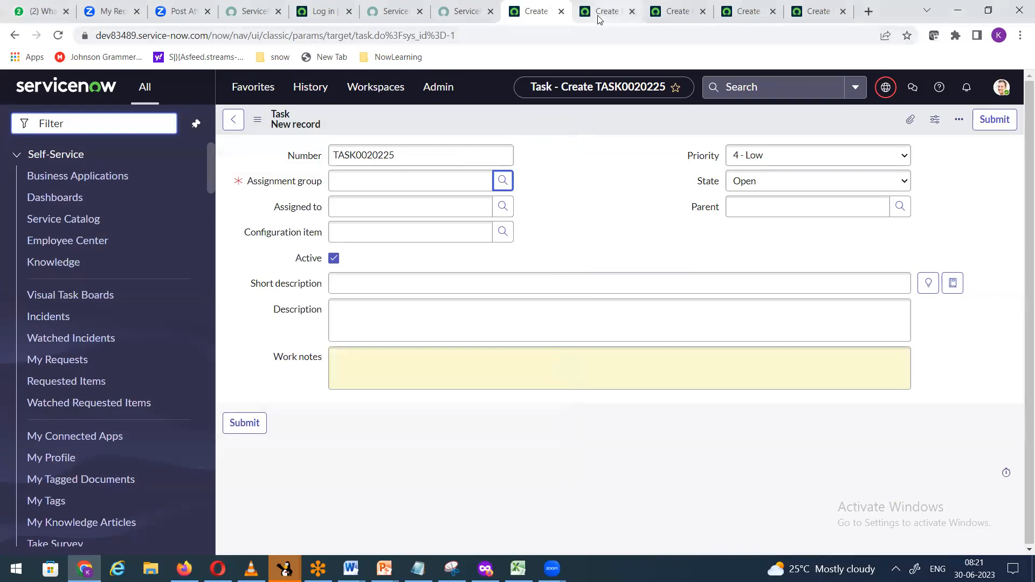
{"action": "left_click", "coordinate": [598, 15]}
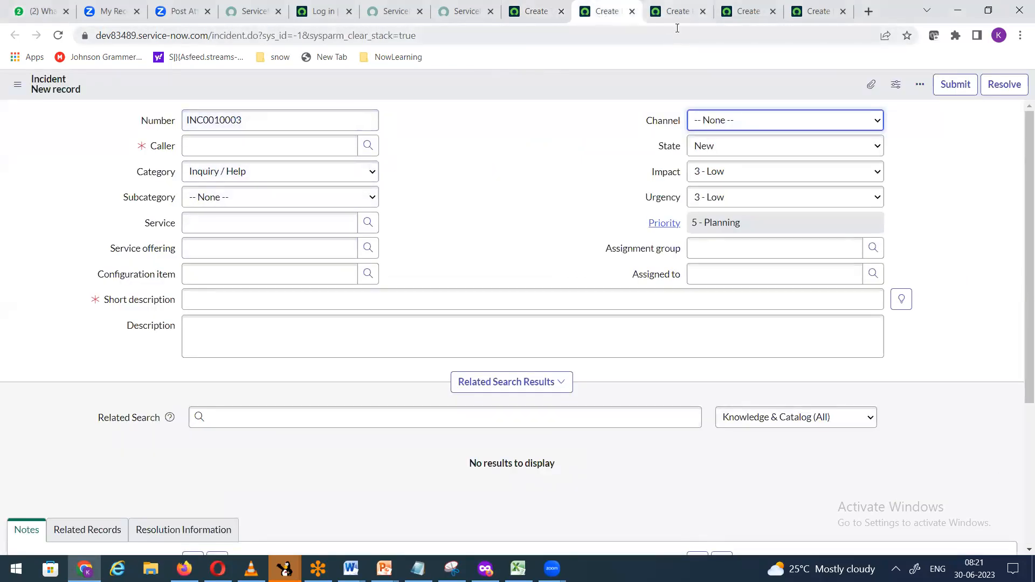
Step: Filter Incident's assignment group lookup by *HL, close it unchosen, and return to Home Loan
{"action": "left_click", "coordinate": [873, 249]}
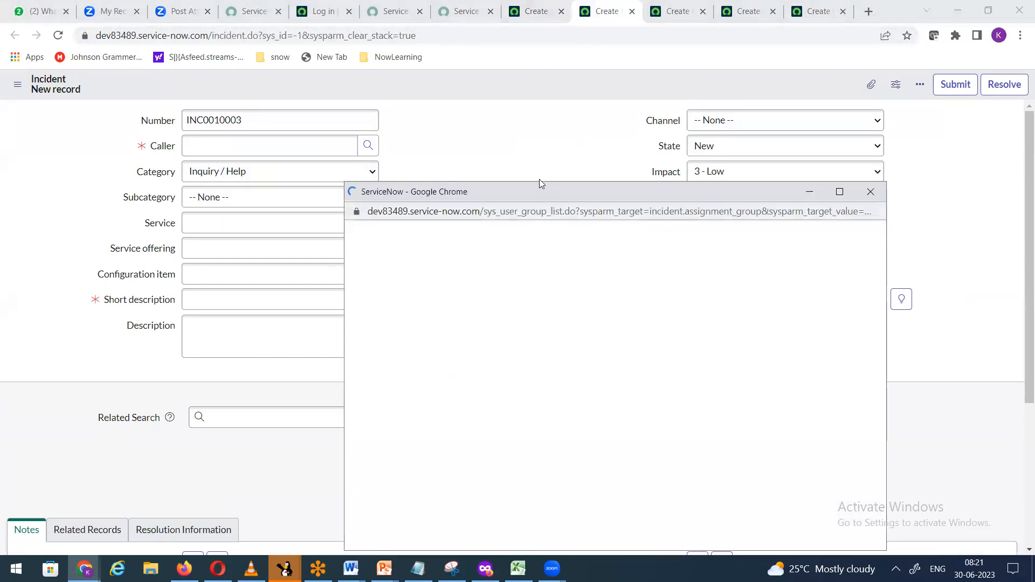
{"action": "left_click_drag", "start_coordinate": [534, 190], "coordinate": [573, 70]}
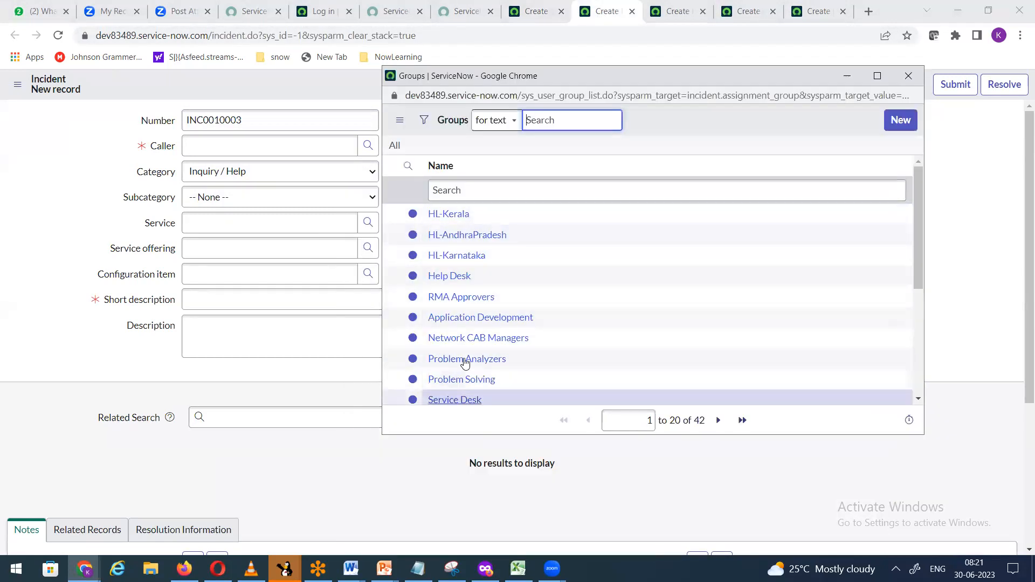
{"action": "scroll", "coordinate": [560, 321], "scroll_direction": "down", "scroll_amount": 4}
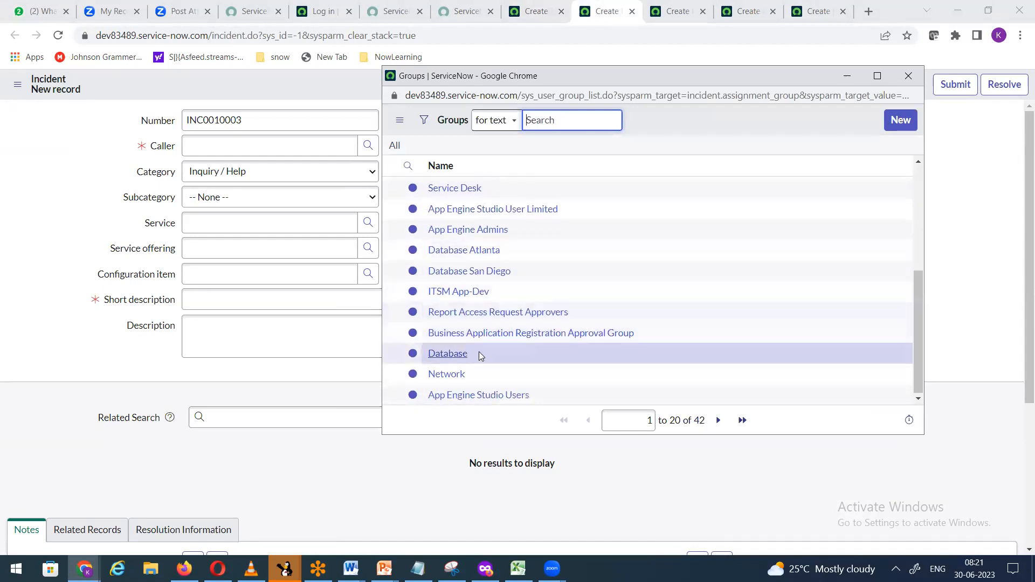
{"action": "scroll", "coordinate": [476, 248], "scroll_direction": "up", "scroll_amount": 4}
{"action": "left_click", "coordinate": [486, 196]}
{"action": "type", "text": "*"}
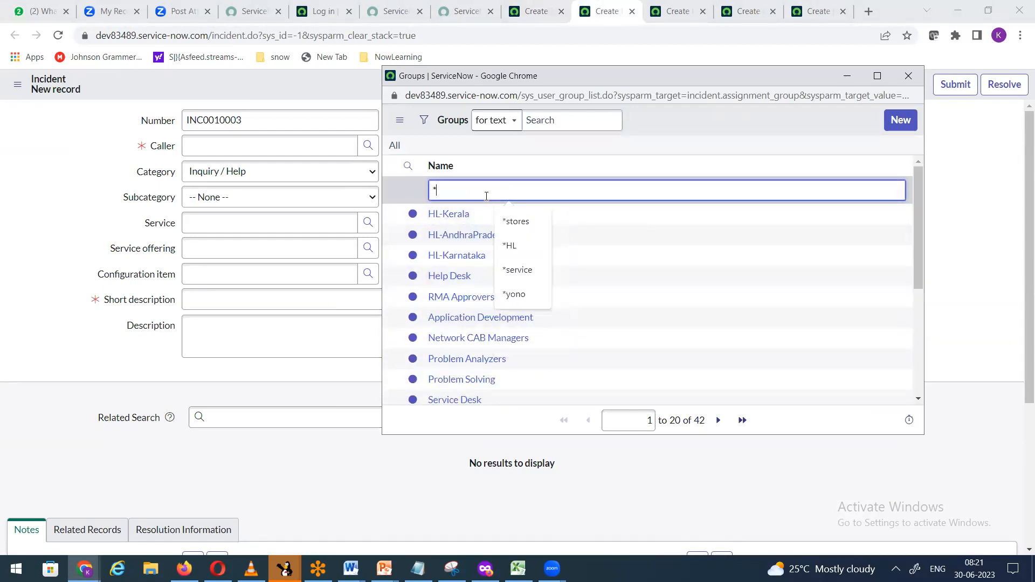
{"action": "type", "text": "HL"}
{"action": "key", "text": "Return"}
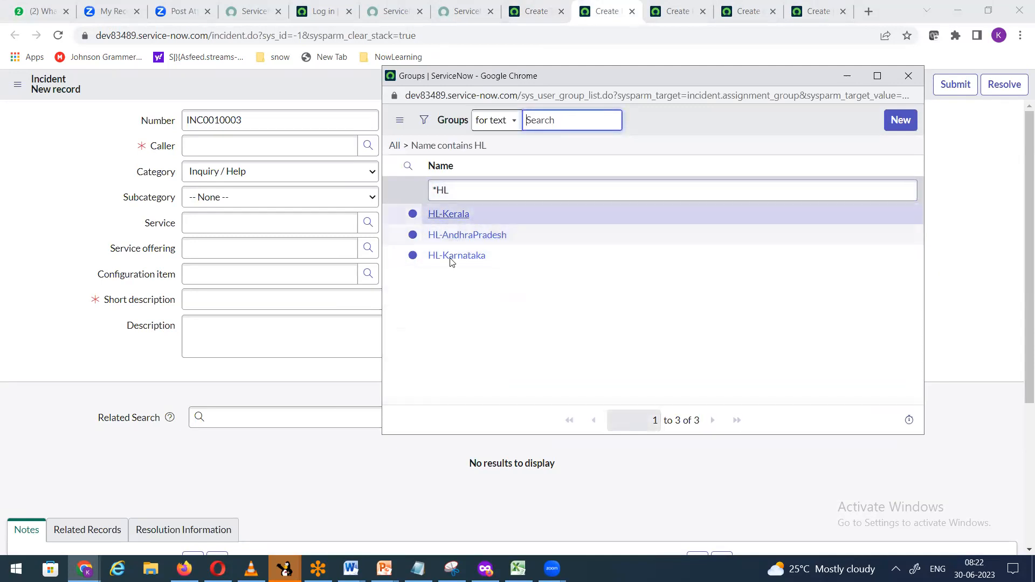
{"action": "left_click", "coordinate": [909, 76]}
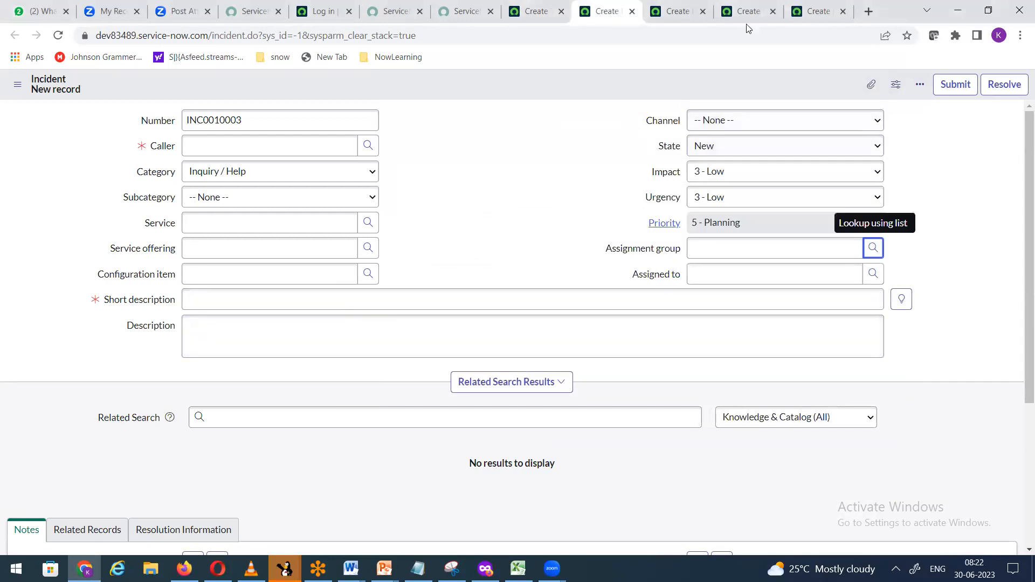
{"action": "left_click", "coordinate": [819, 11]}
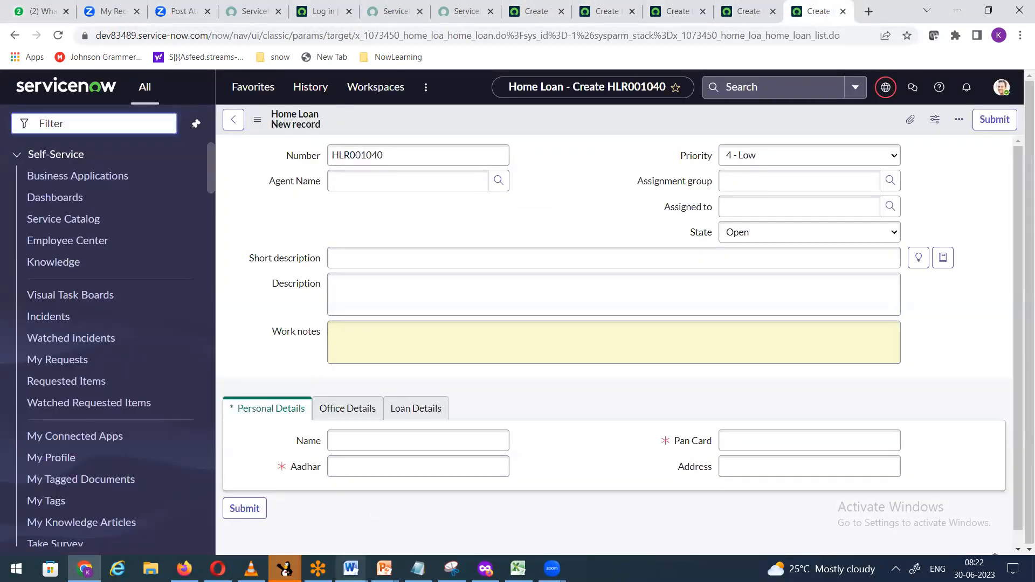
Step: Bring up the Word notes and search them for the HL entries
{"action": "mouse_move", "coordinate": [351, 567]}
{"action": "left_click", "coordinate": [393, 520]}
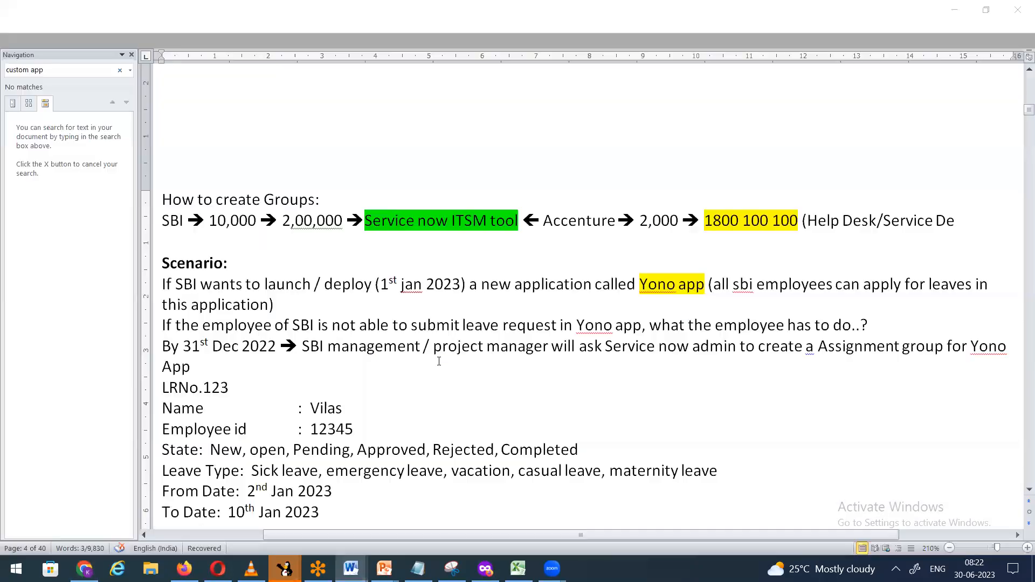
{"action": "scroll", "coordinate": [441, 355], "scroll_direction": "down", "scroll_amount": 15}
{"action": "scroll", "coordinate": [441, 356], "scroll_direction": "down", "scroll_amount": 10}
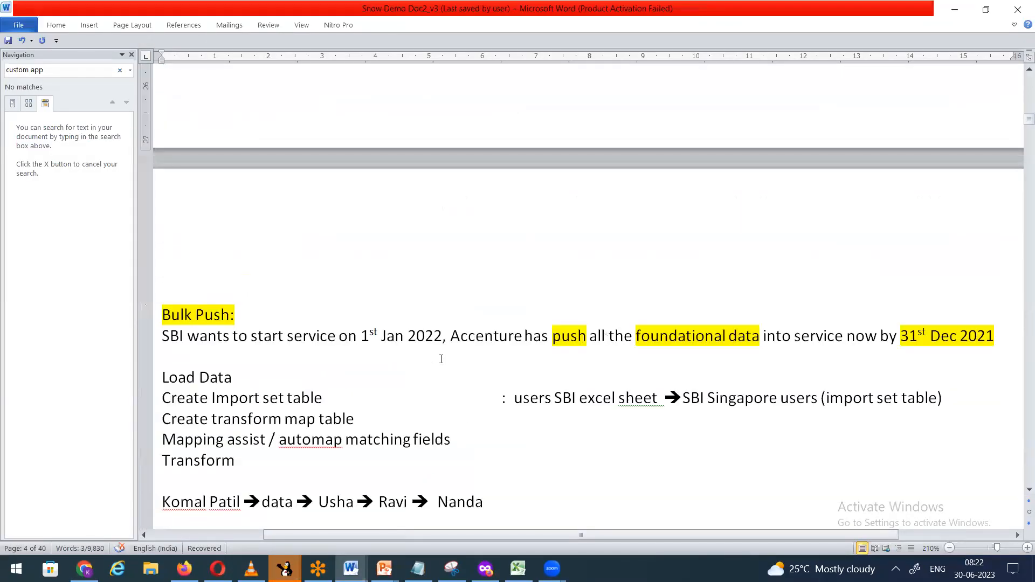
{"action": "key", "text": "ctrl+f"}
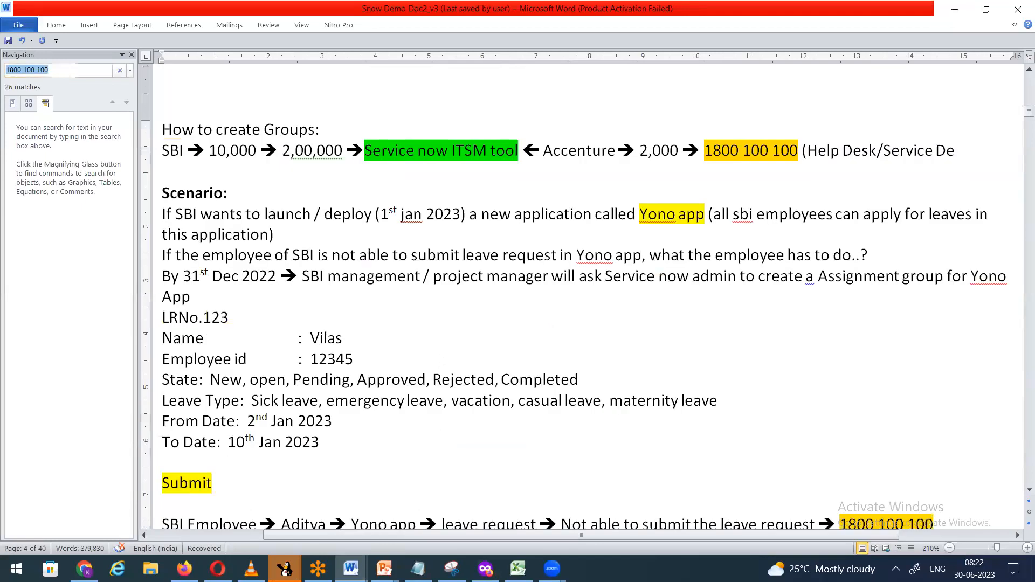
{"action": "type", "text": "hl-"}
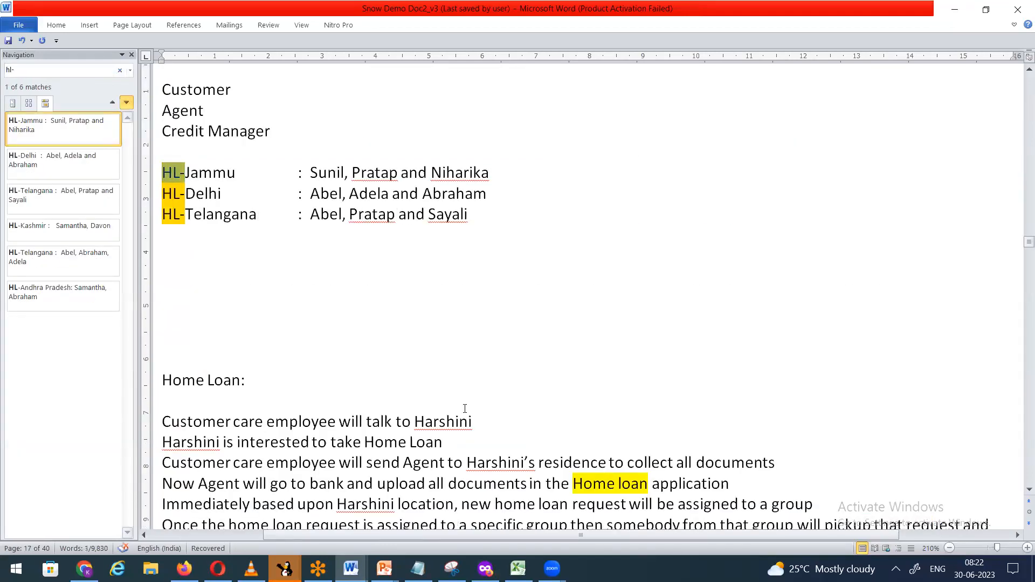
{"action": "scroll", "coordinate": [330, 332], "scroll_direction": "up", "scroll_amount": 4}
{"action": "scroll", "coordinate": [347, 324], "scroll_direction": "down", "scroll_amount": 7}
{"action": "scroll", "coordinate": [361, 324], "scroll_direction": "up", "scroll_amount": 5}
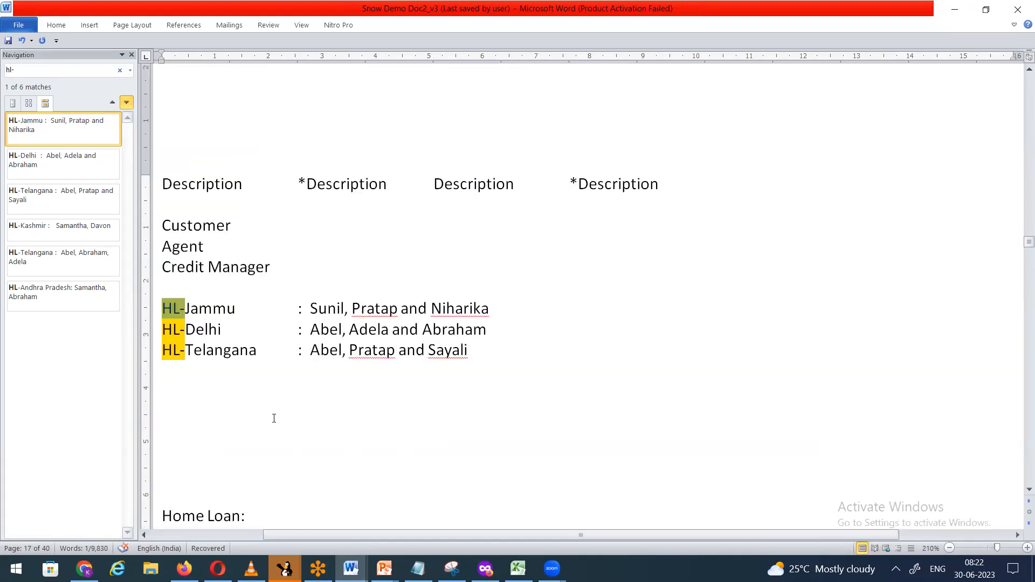
{"action": "left_click", "coordinate": [328, 407]}
Step: Review the HL-Jammu team list and the All Groups and Home Loan headings in the notes
{"action": "left_click_drag", "start_coordinate": [314, 309], "coordinate": [491, 310]}
{"action": "left_click", "coordinate": [342, 386]}
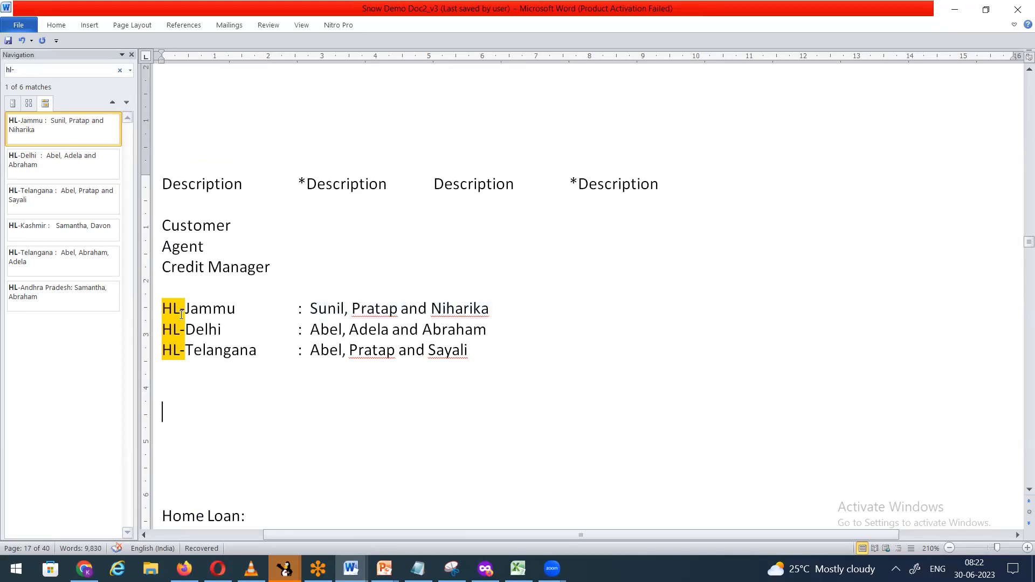
{"action": "scroll", "coordinate": [273, 411], "scroll_direction": "up", "scroll_amount": 8}
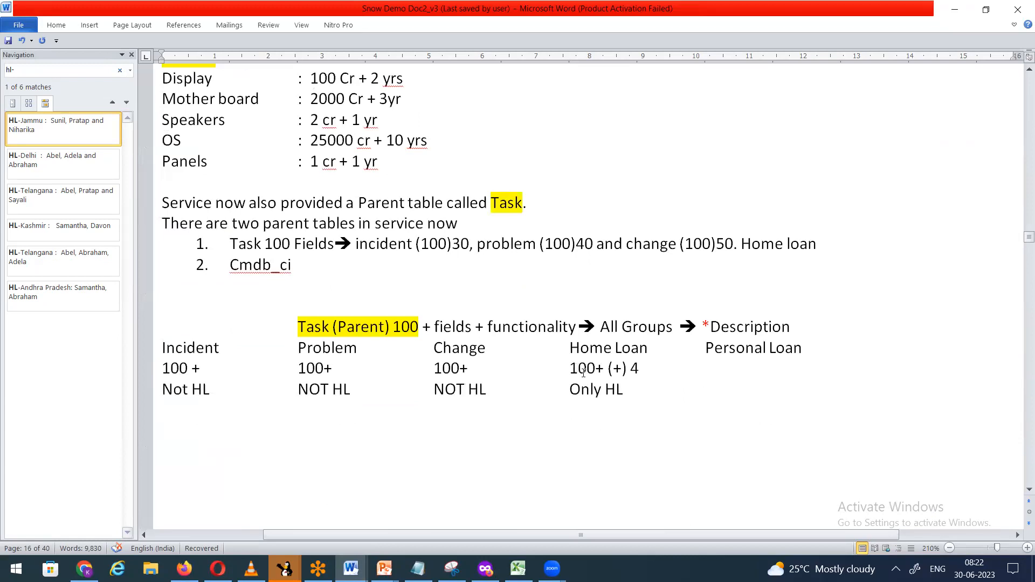
{"action": "scroll", "coordinate": [316, 334], "scroll_direction": "down", "scroll_amount": 2}
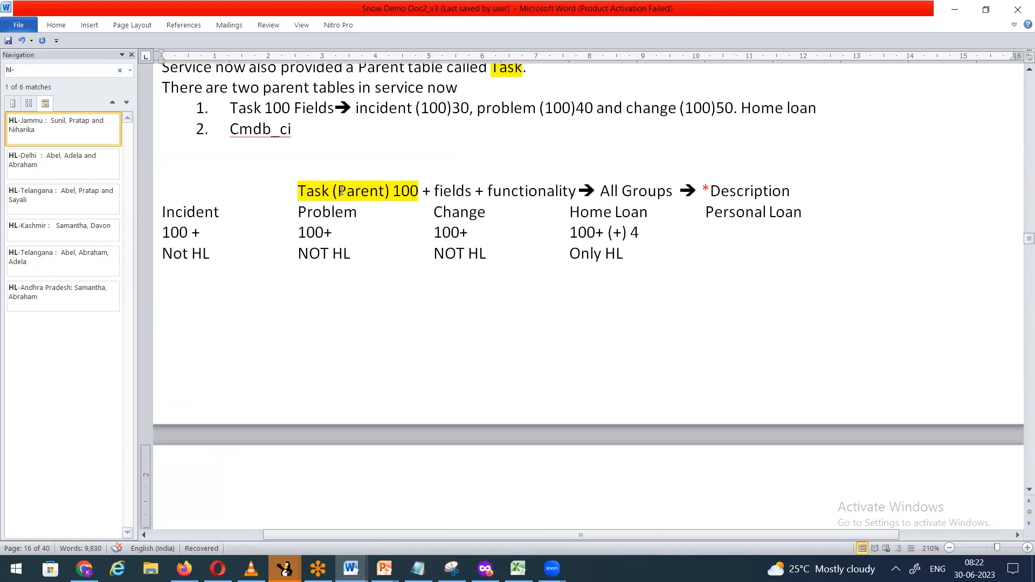
{"action": "left_click_drag", "start_coordinate": [603, 191], "coordinate": [661, 191]}
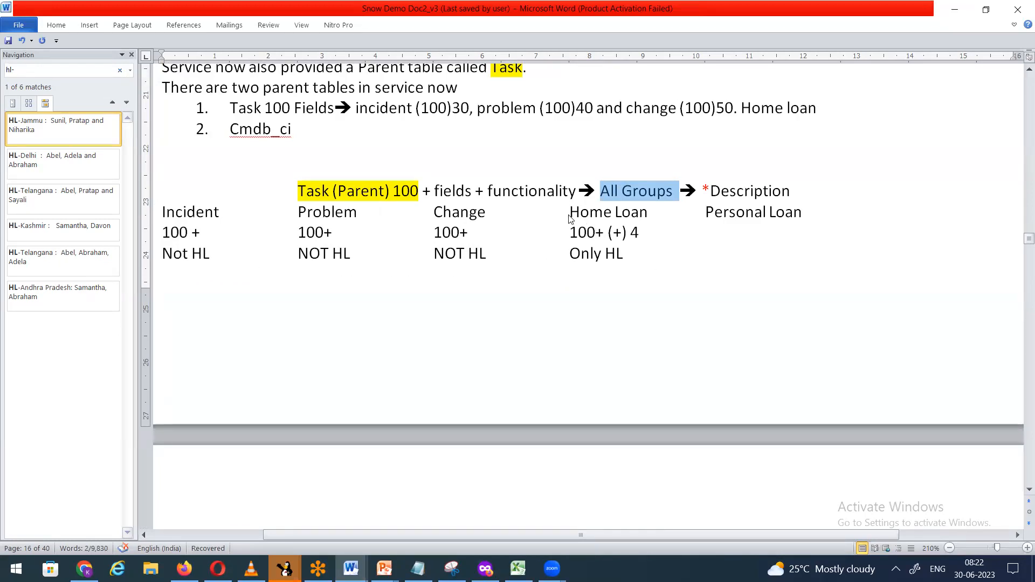
{"action": "left_click_drag", "start_coordinate": [570, 213], "coordinate": [649, 213]}
Step: Highlight 'Only HL' in green and minimize Word
{"action": "left_click_drag", "start_coordinate": [569, 255], "coordinate": [625, 262]}
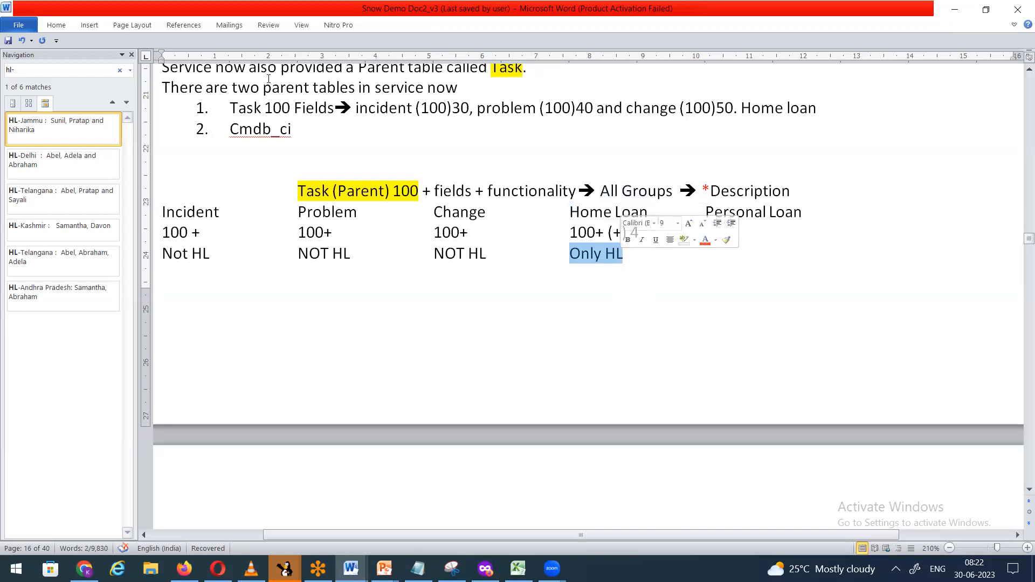
{"action": "left_click", "coordinate": [56, 27]}
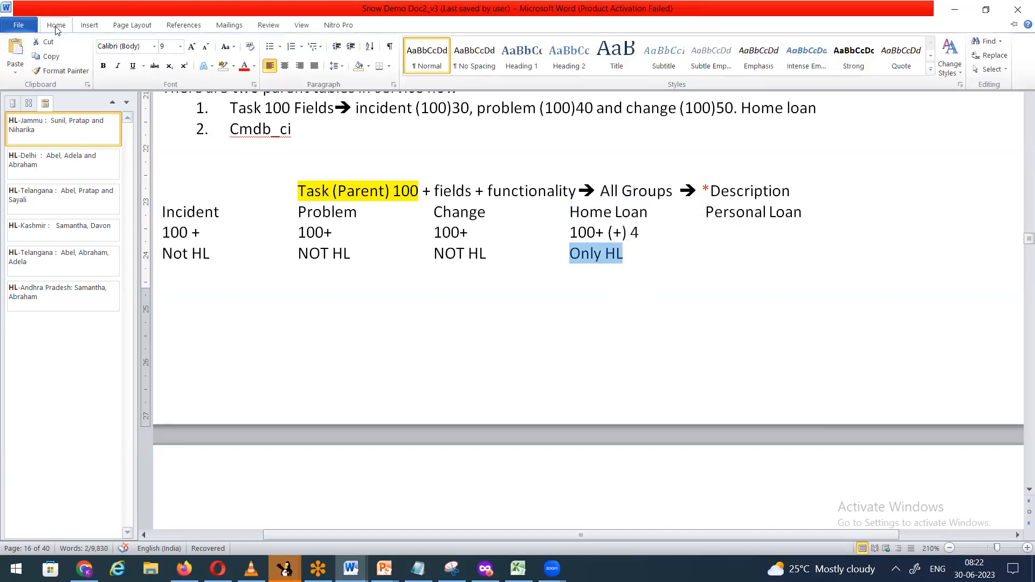
{"action": "left_click", "coordinate": [55, 26]}
{"action": "left_click", "coordinate": [57, 26]}
{"action": "left_click", "coordinate": [234, 67]}
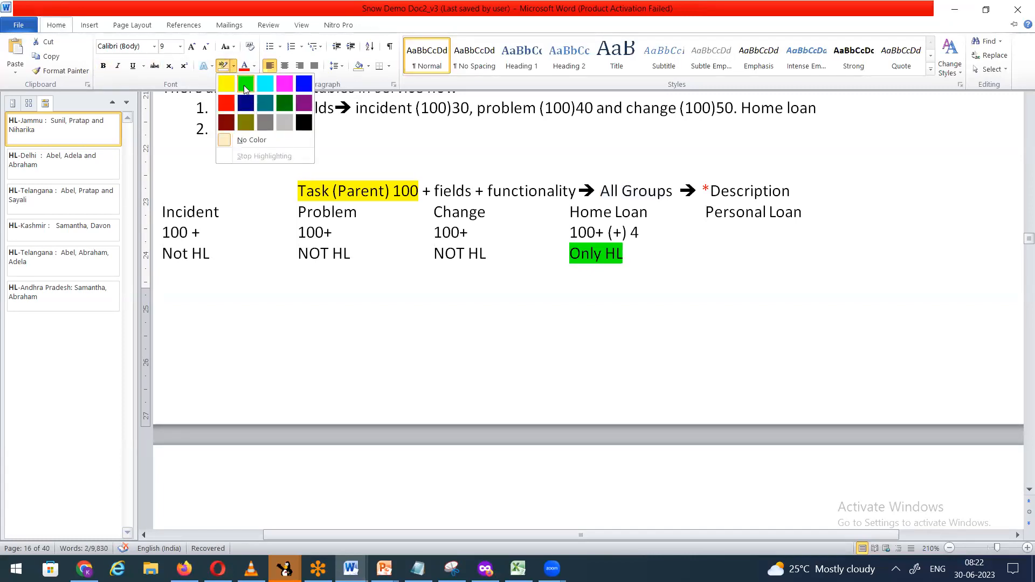
{"action": "left_click", "coordinate": [244, 85]}
{"action": "left_click", "coordinate": [398, 261]}
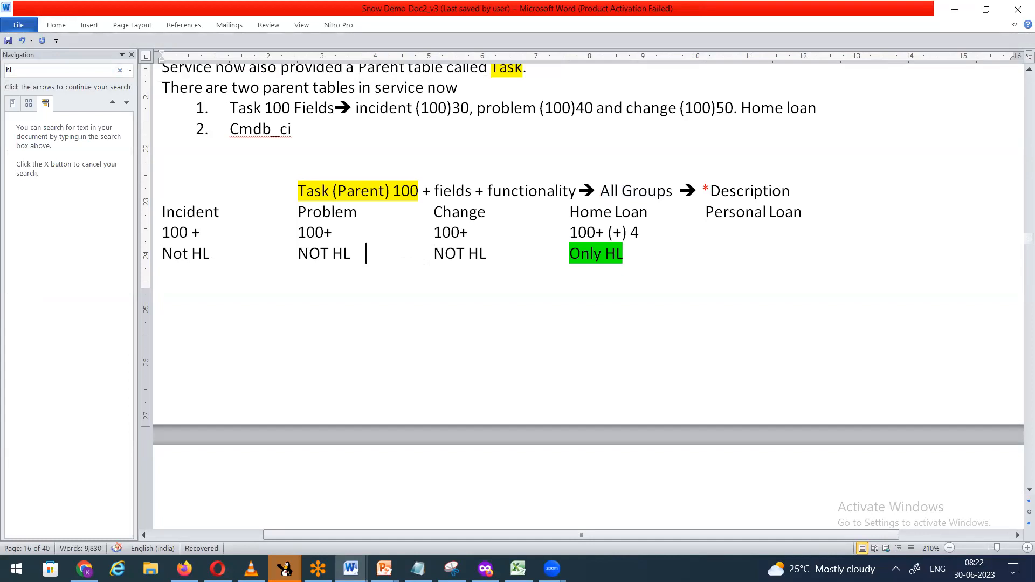
{"action": "left_click", "coordinate": [955, 9]}
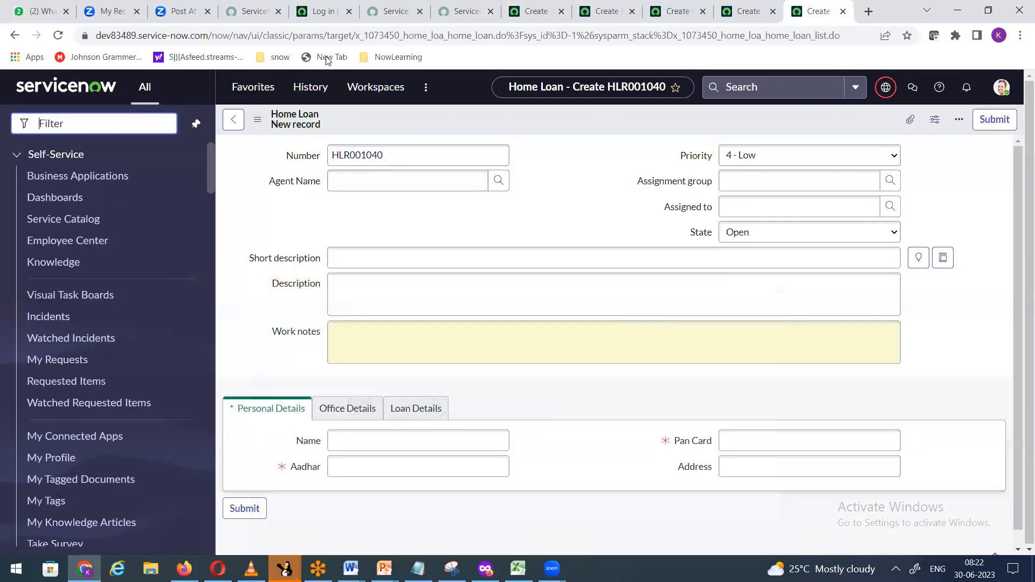
Step: Check the required Assignment group field on the Task form, compared against Incident
{"action": "left_click", "coordinate": [535, 11]}
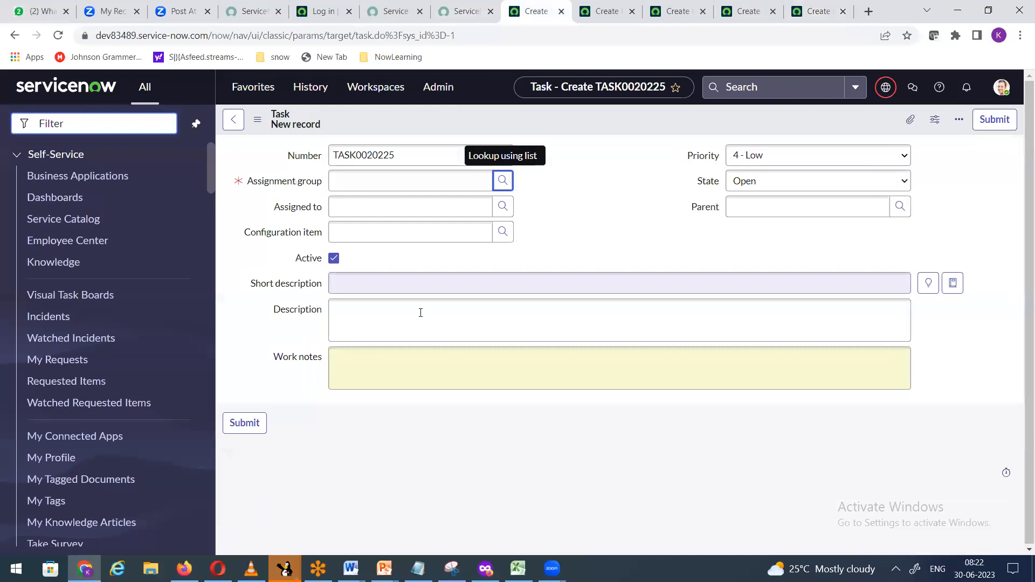
{"action": "left_click", "coordinate": [474, 182]}
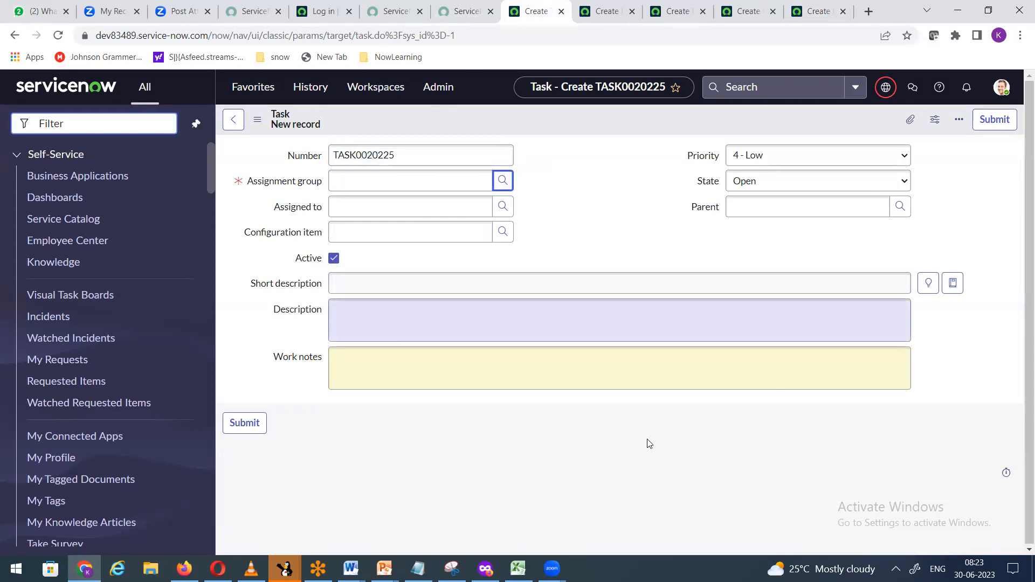
{"action": "left_click", "coordinate": [601, 16]}
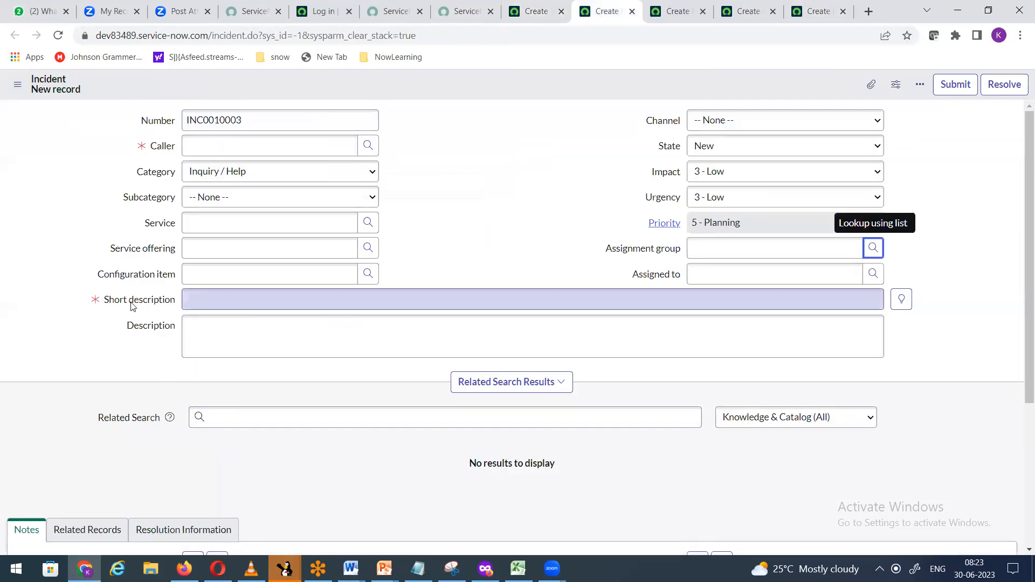
{"action": "left_click", "coordinate": [529, 18]}
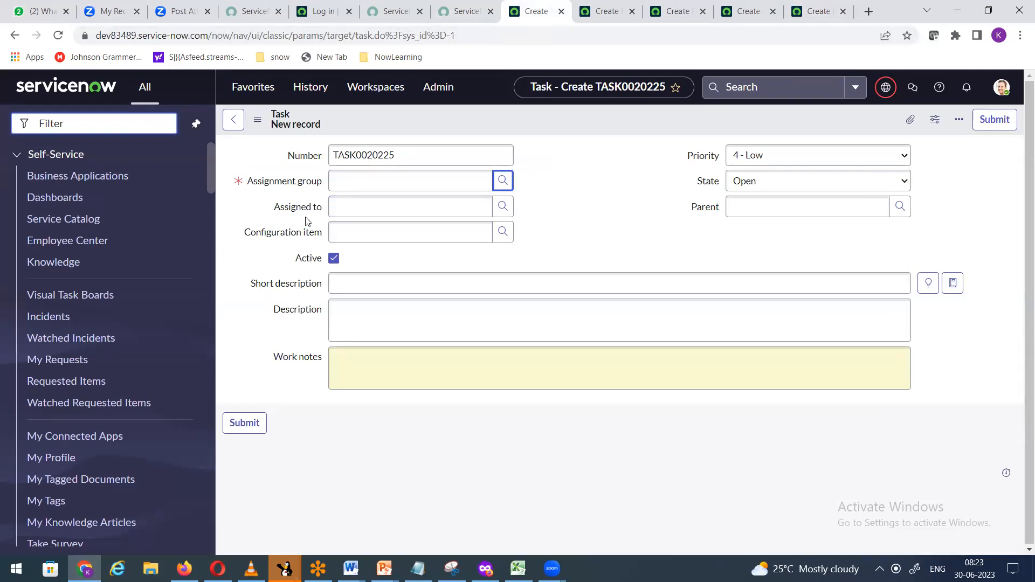
Step: Cycle through the Incident, Problem, Change Request and Home Loan forms back to Task
{"action": "left_click", "coordinate": [599, 18]}
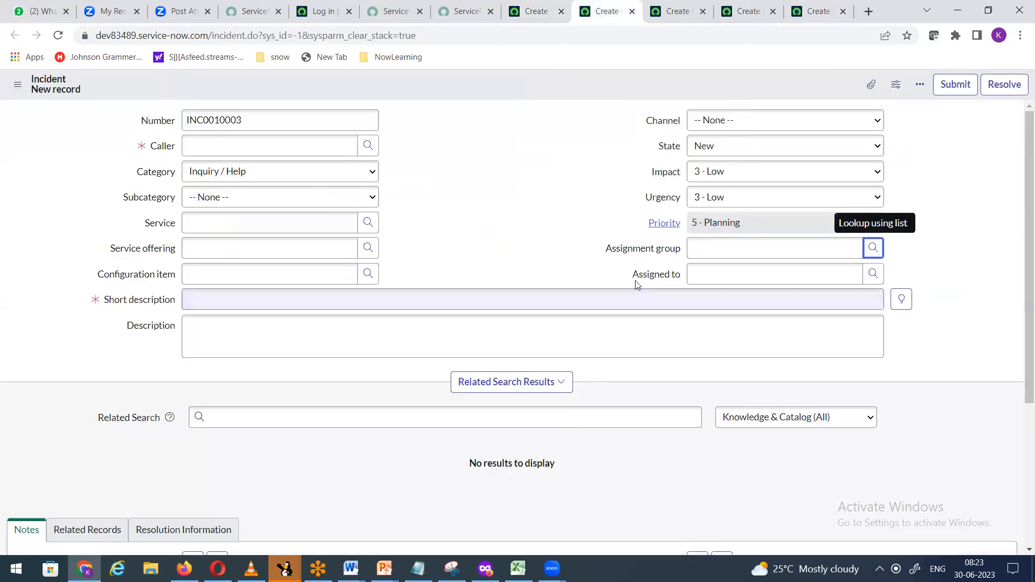
{"action": "left_click", "coordinate": [678, 11]}
{"action": "left_click", "coordinate": [757, 13]}
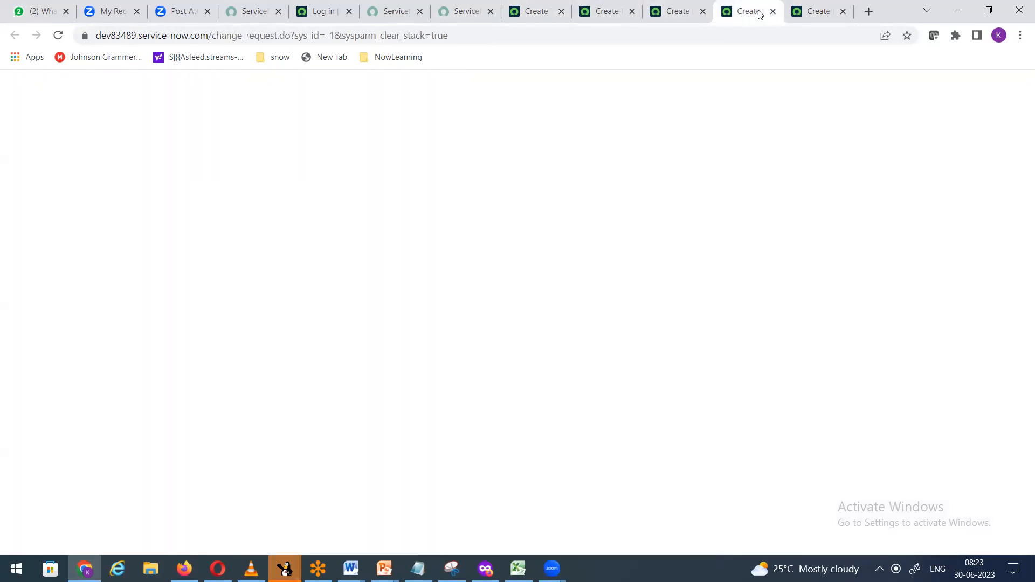
{"action": "left_click", "coordinate": [819, 12]}
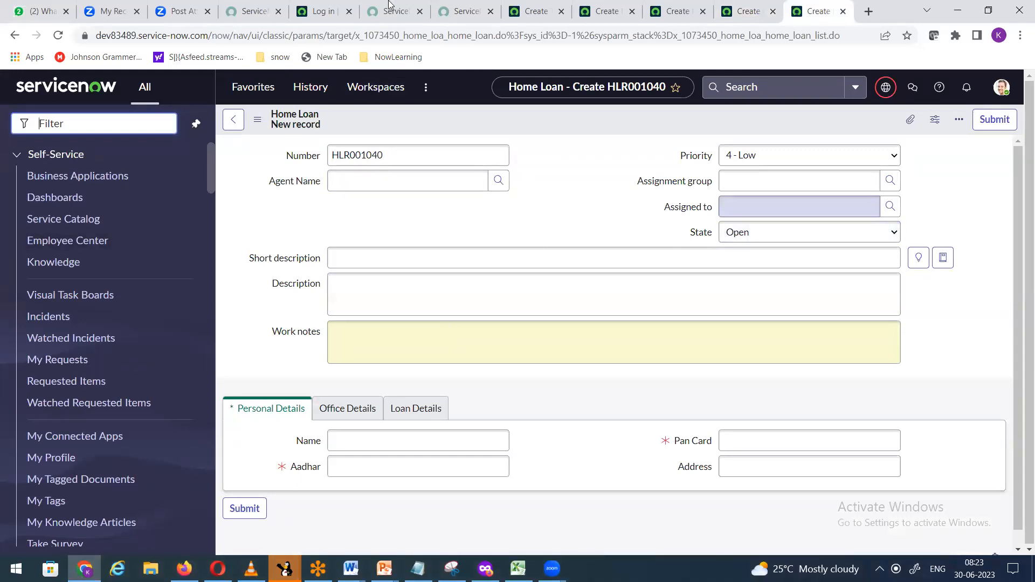
{"action": "left_click", "coordinate": [534, 14]}
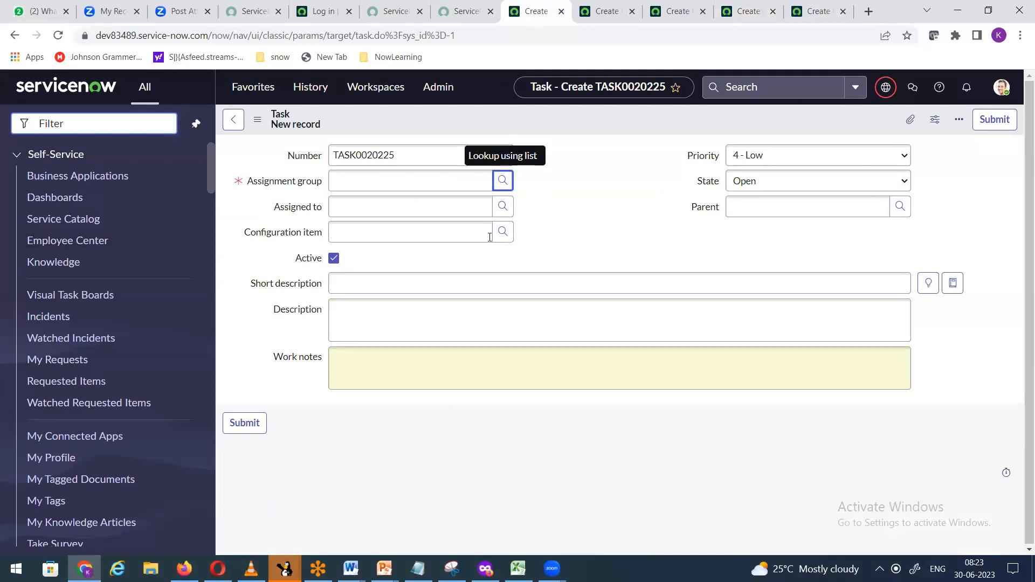
Step: Open the Assigned to dictionary entry from the Task form
{"action": "mouse_move", "coordinate": [290, 212]}
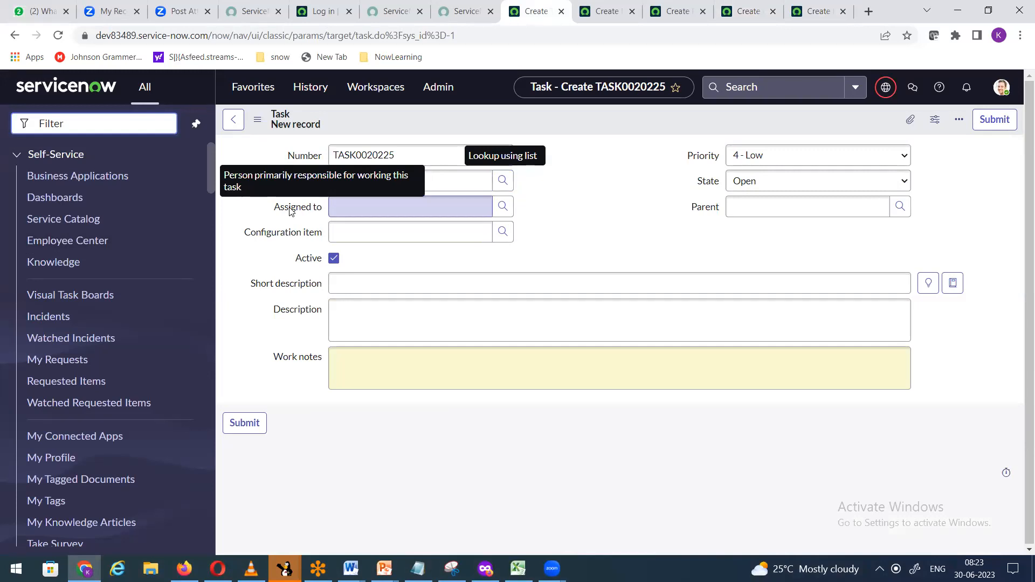
{"action": "right_click", "coordinate": [290, 210]}
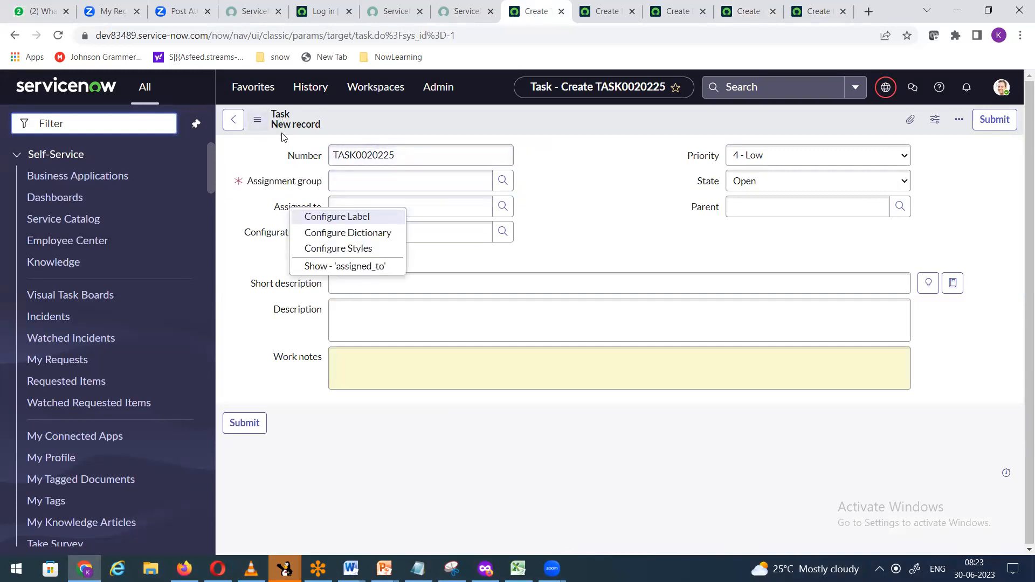
{"action": "left_click", "coordinate": [341, 235]}
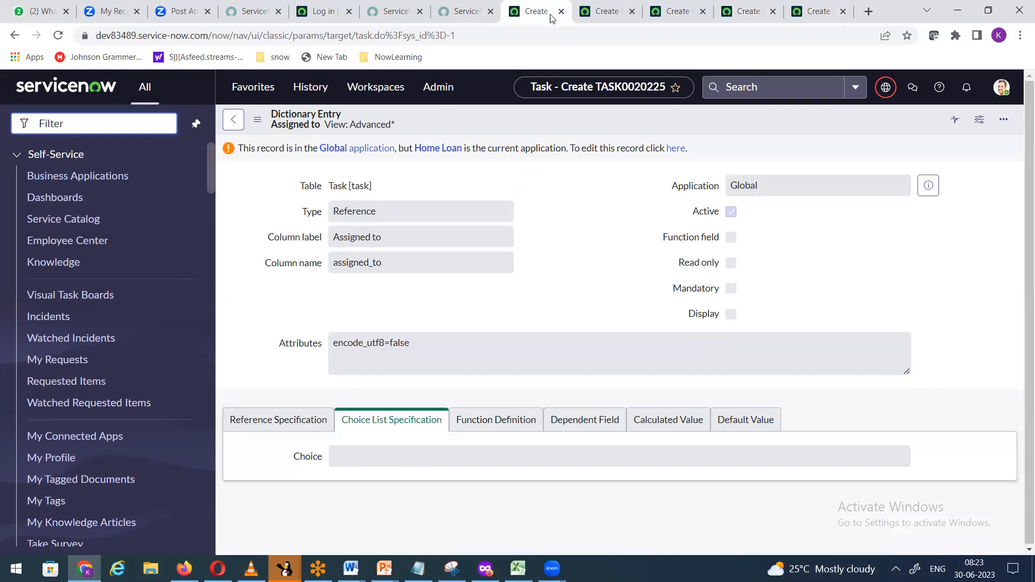
Step: Open the Assigned to dictionary entry from the Incident form, then go to Home Loan
{"action": "left_click", "coordinate": [609, 11]}
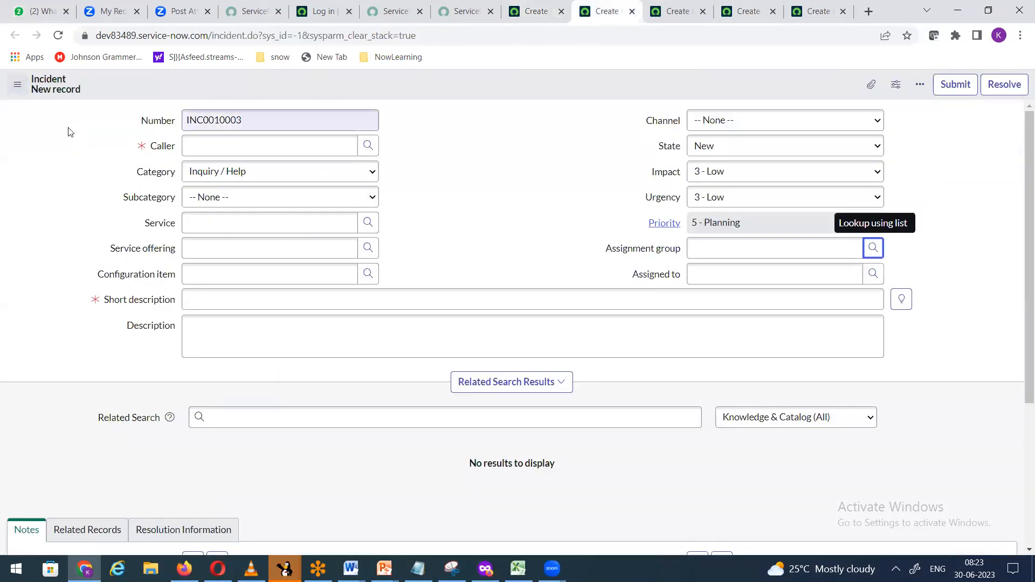
{"action": "right_click", "coordinate": [648, 280]}
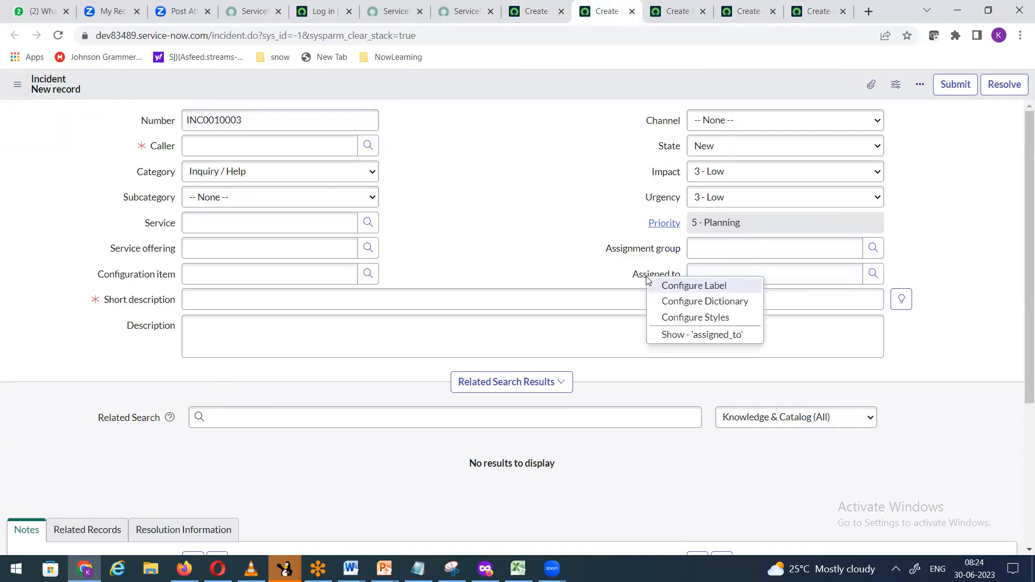
{"action": "left_click", "coordinate": [684, 307]}
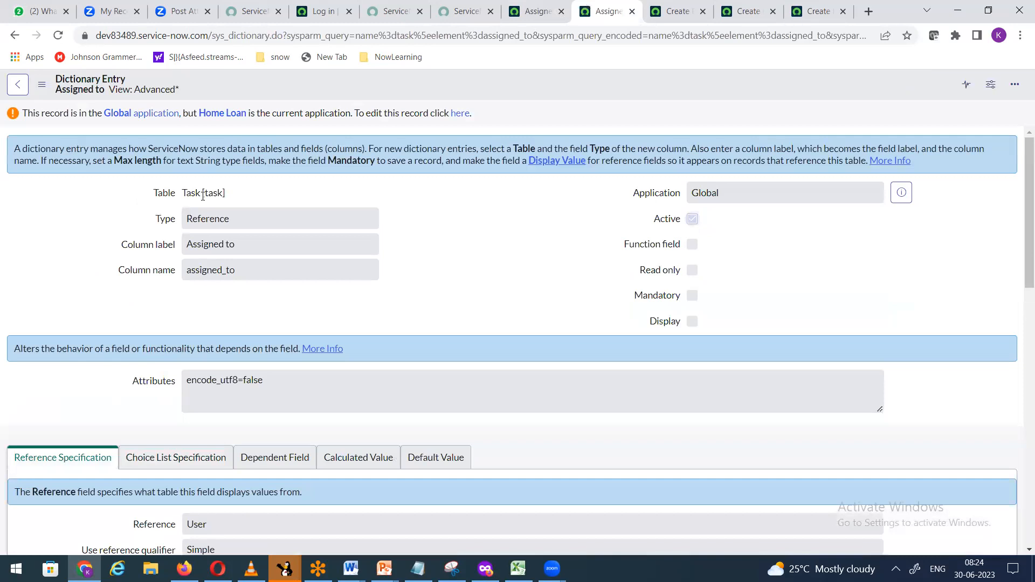
{"action": "left_click", "coordinate": [823, 16]}
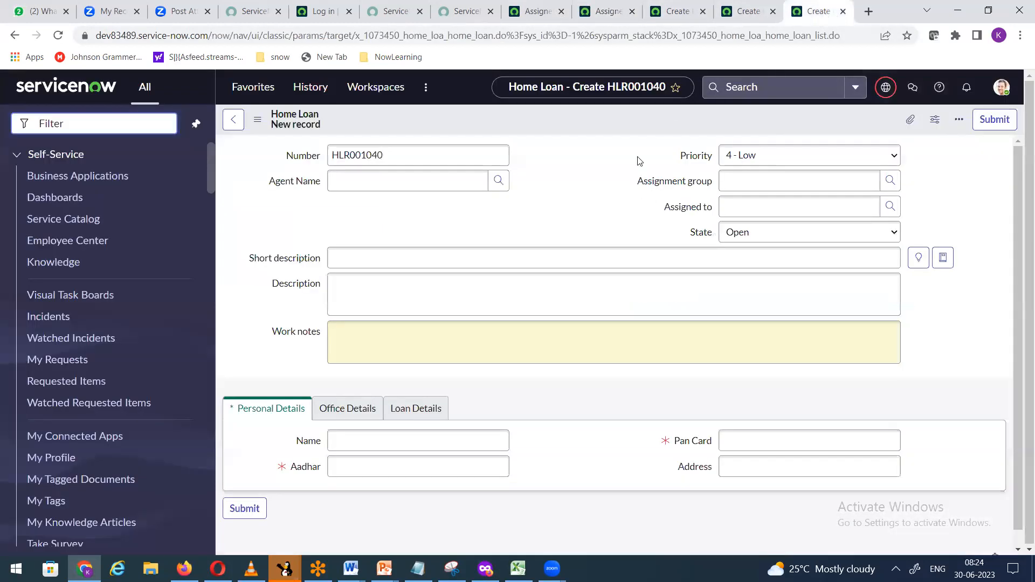
Step: Open Home Loan's Assigned to dictionary entry, then a new Task form via task.form
{"action": "right_click", "coordinate": [687, 209]}
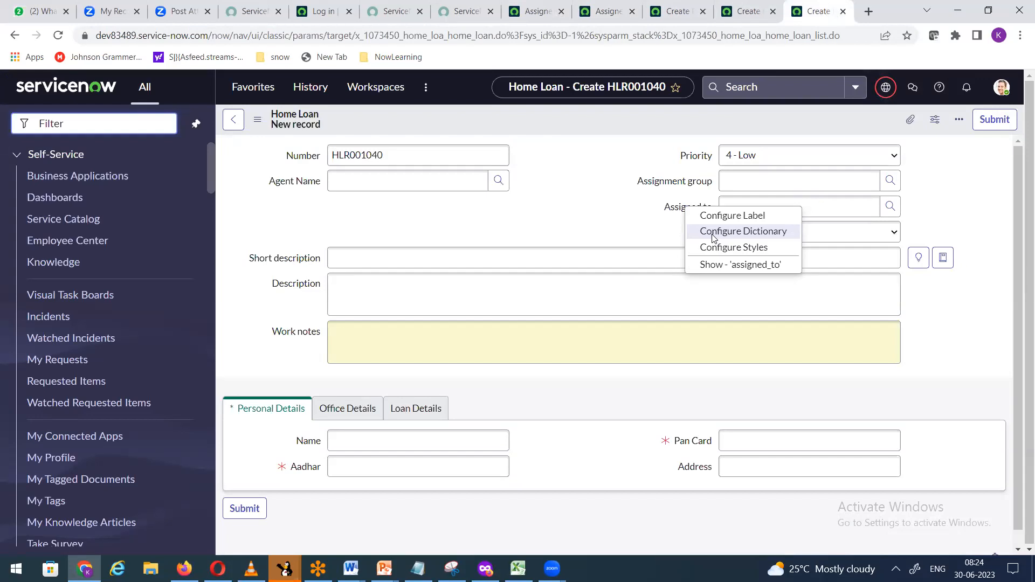
{"action": "left_click", "coordinate": [715, 232]}
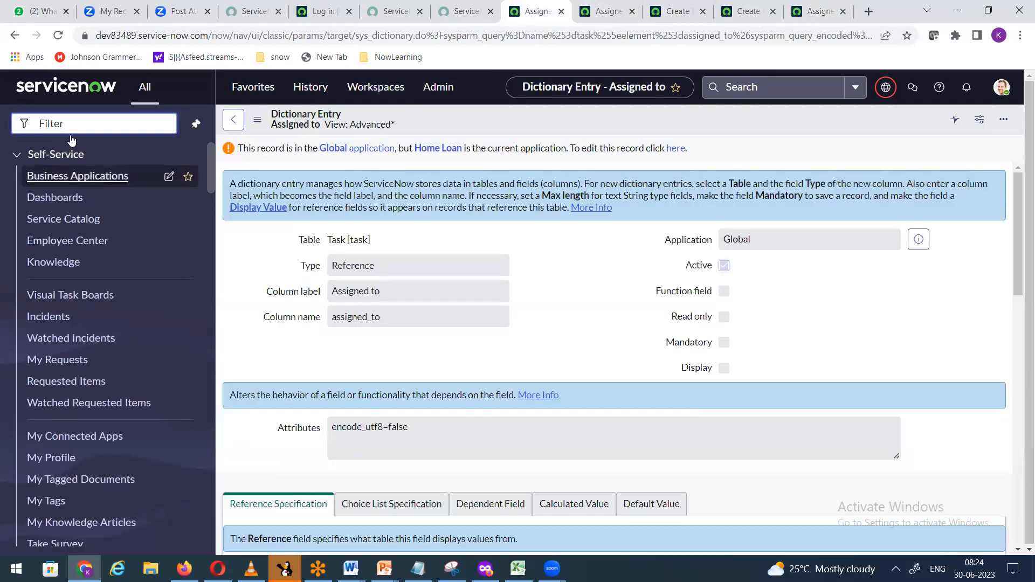
{"action": "type", "text": "task"}
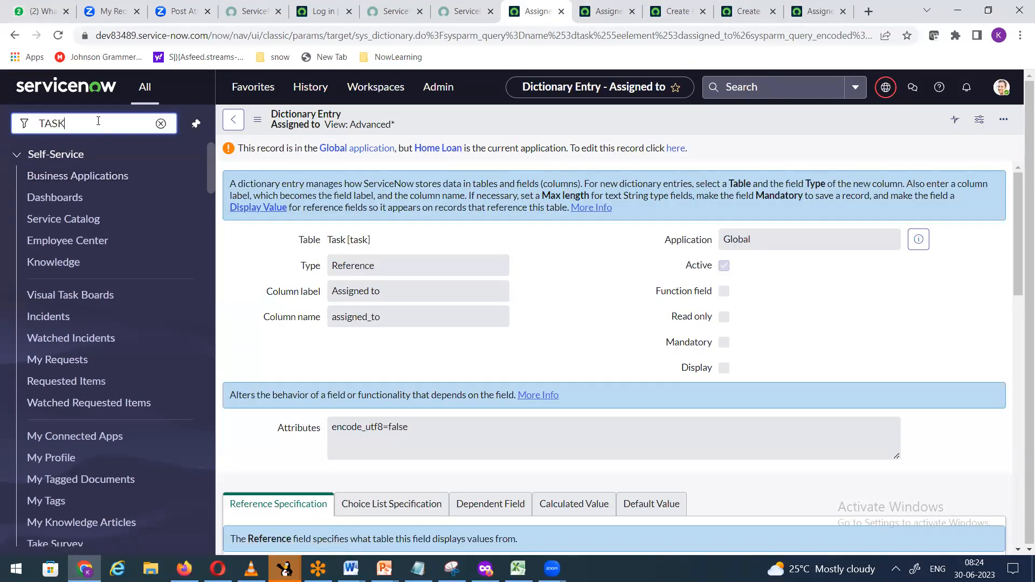
{"action": "key", "text": "BackSpace"}
{"action": "key", "text": "BackSpace"}
{"action": "key", "text": "BackSpace"}
{"action": "key", "text": "BackSpace"}
{"action": "type", "text": "tas"}
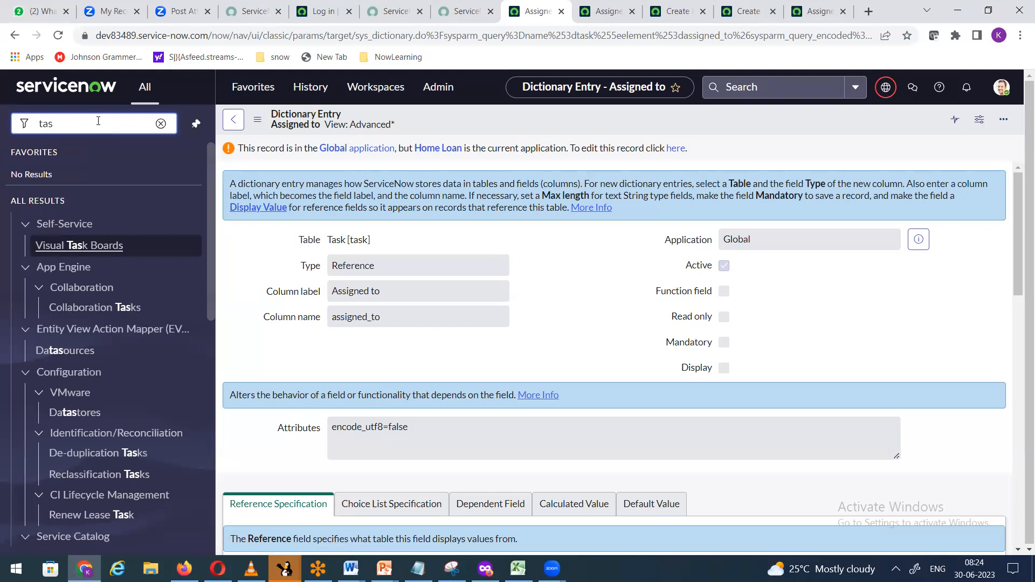
{"action": "type", "text": "k.form"}
{"action": "key", "text": "Return"}
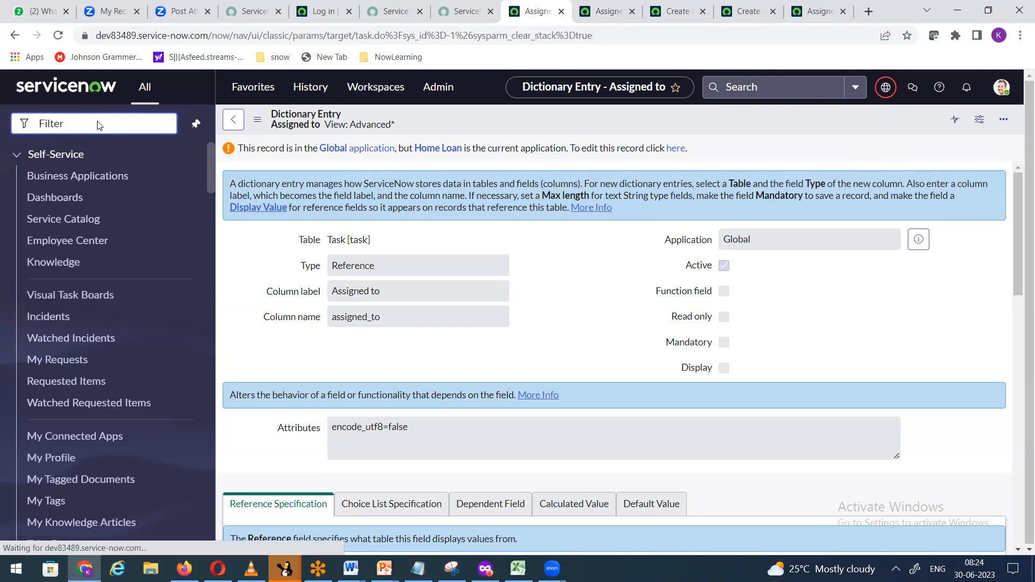
Step: Load the instance home page in the dictionary tab and open a new Incident form
{"action": "left_click", "coordinate": [605, 18]}
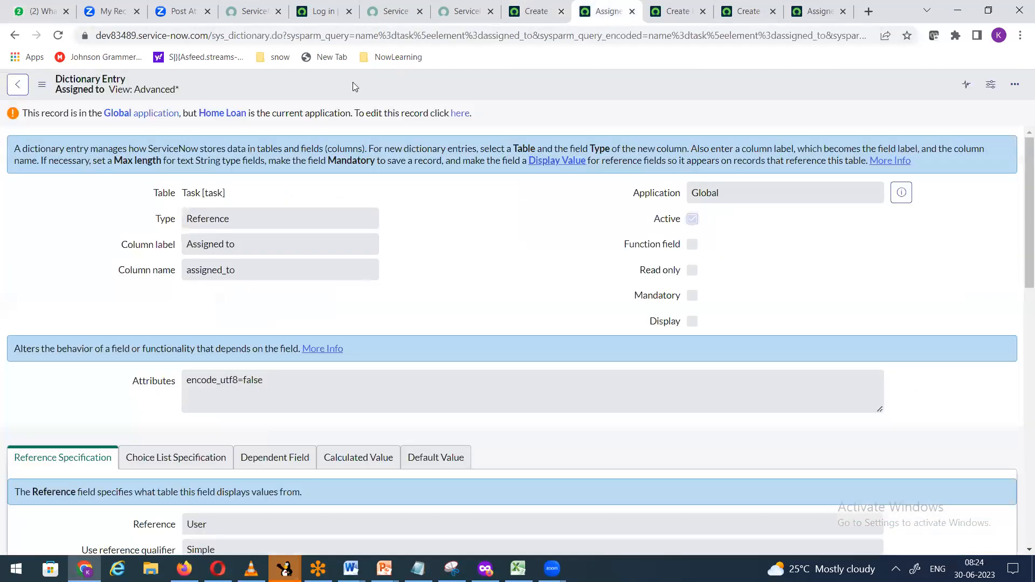
{"action": "left_click_drag", "start_coordinate": [211, 36], "coordinate": [1021, 51]}
{"action": "key", "text": "BackSpace"}
{"action": "key", "text": "Return"}
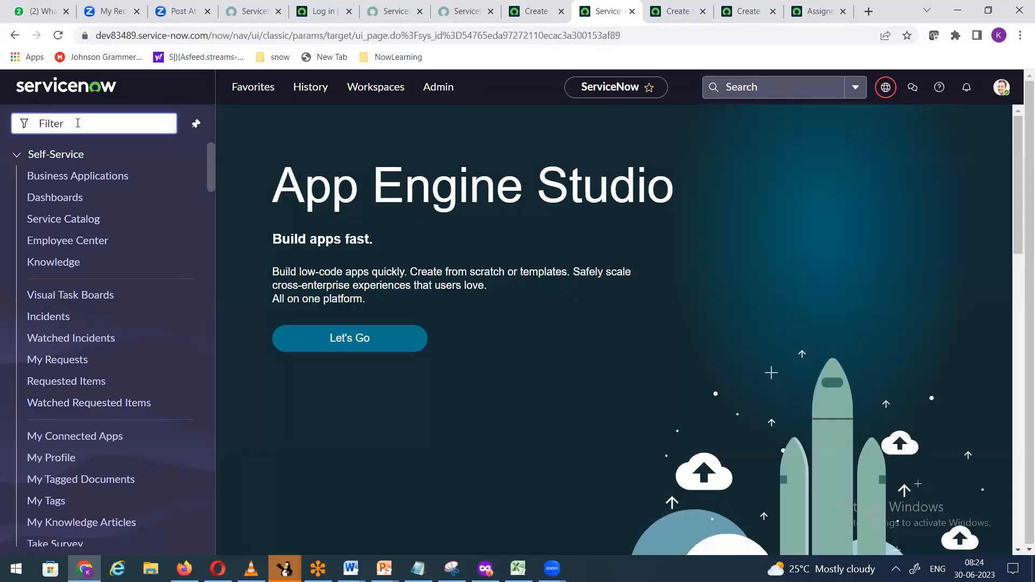
{"action": "type", "text": "incidentform"}
{"action": "key", "text": "Return"}
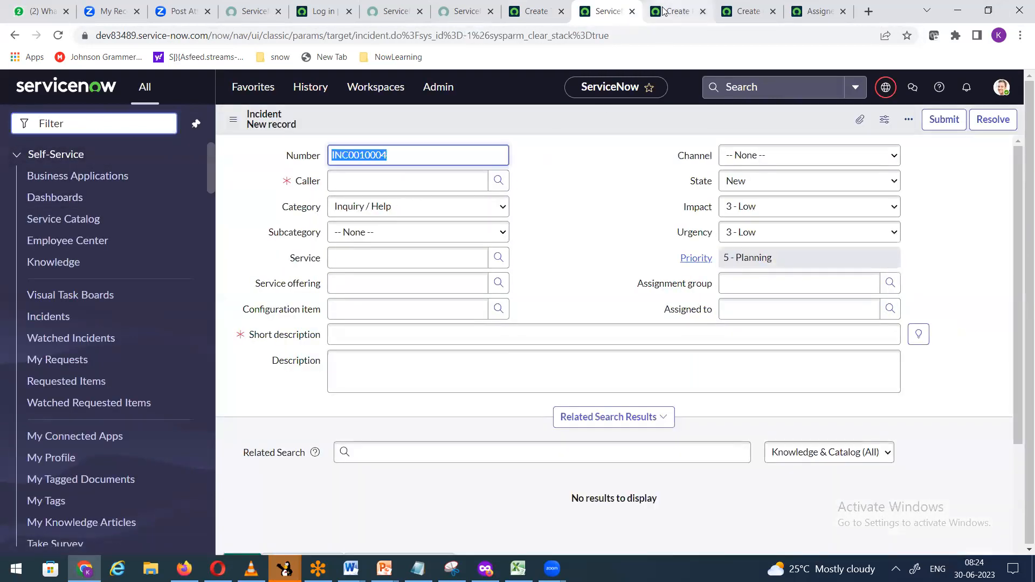
Step: Open a new Home Loan record via 'home lo' and Home Loan > Create New
{"action": "left_click", "coordinate": [664, 11]}
{"action": "left_click", "coordinate": [809, 11]}
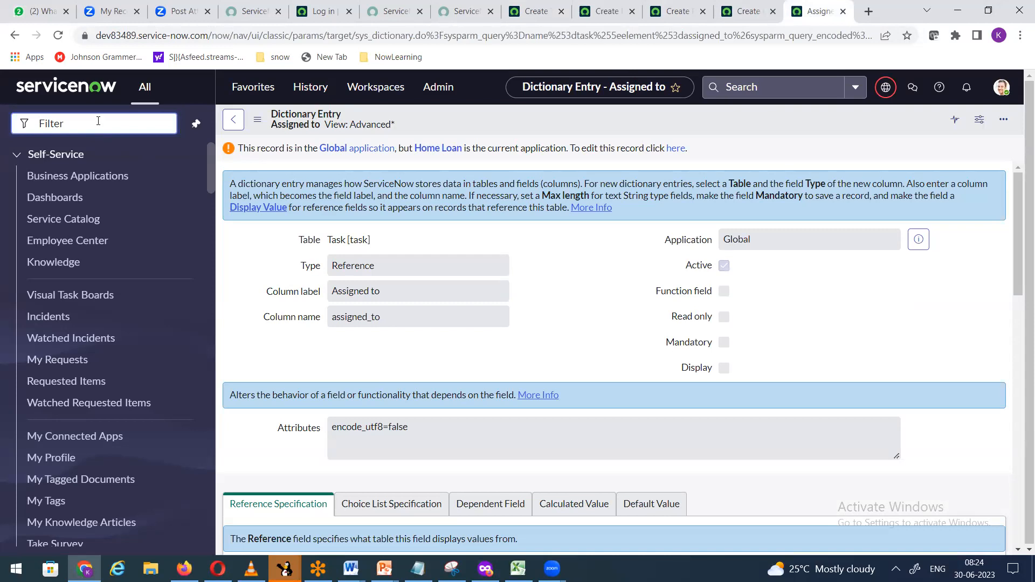
{"action": "type", "text": "home"}
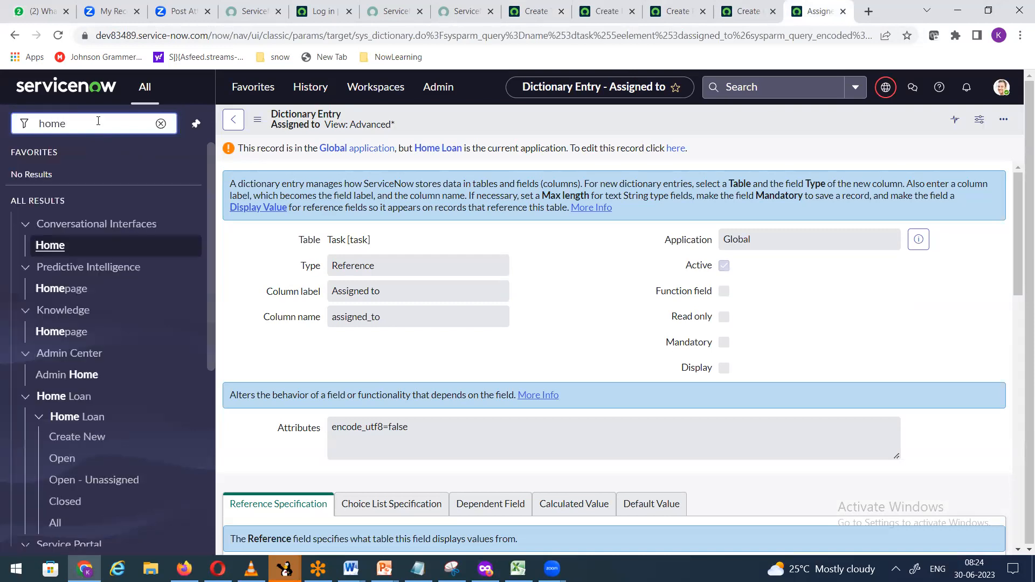
{"action": "type", "text": " lo"}
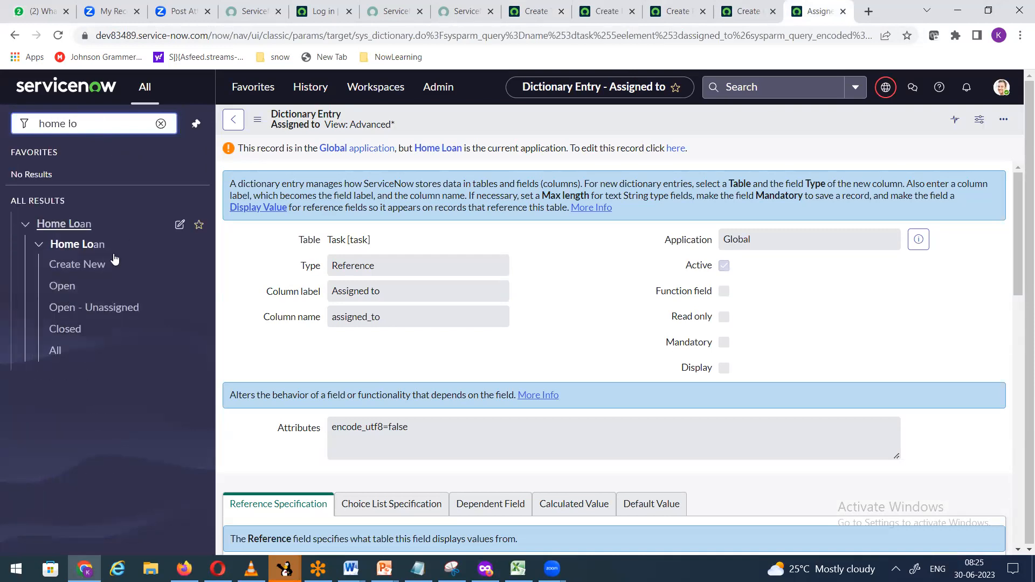
{"action": "left_click", "coordinate": [90, 264]}
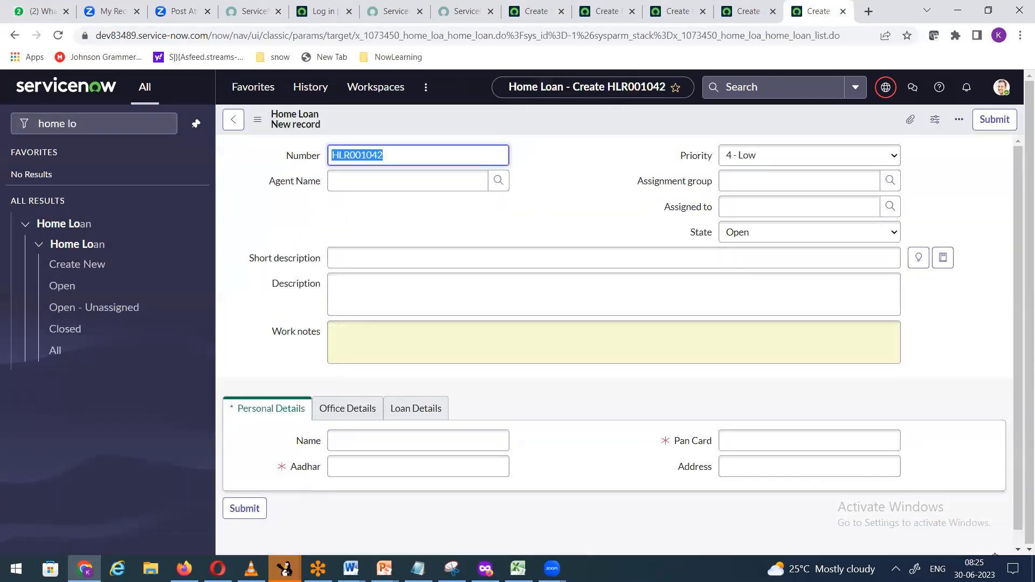
Step: Glance at the Word notes, then return to the Task new-record form TASK0020226
{"action": "left_click", "coordinate": [351, 568]}
{"action": "left_click", "coordinate": [399, 518]}
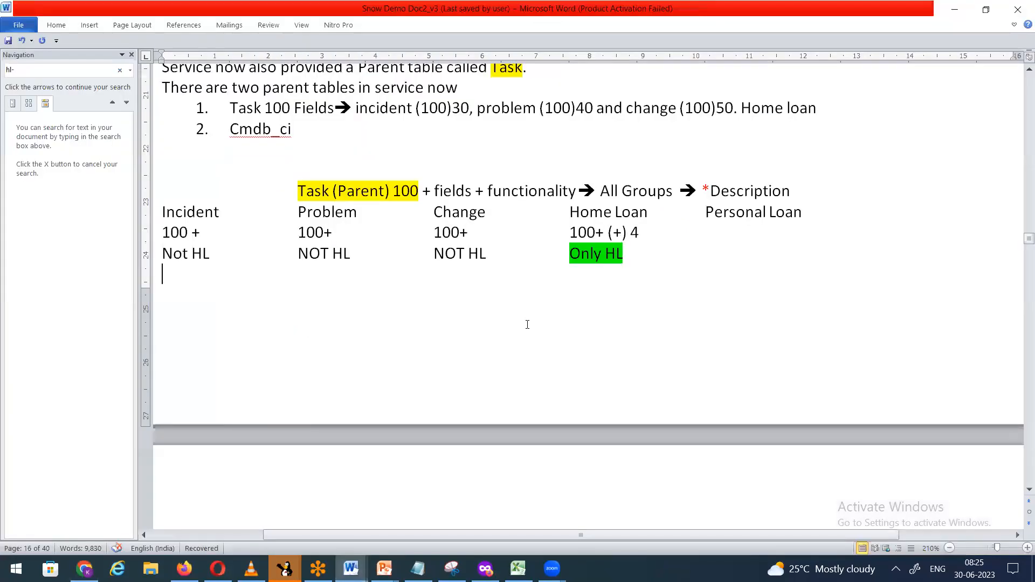
{"action": "left_click", "coordinate": [955, 9]}
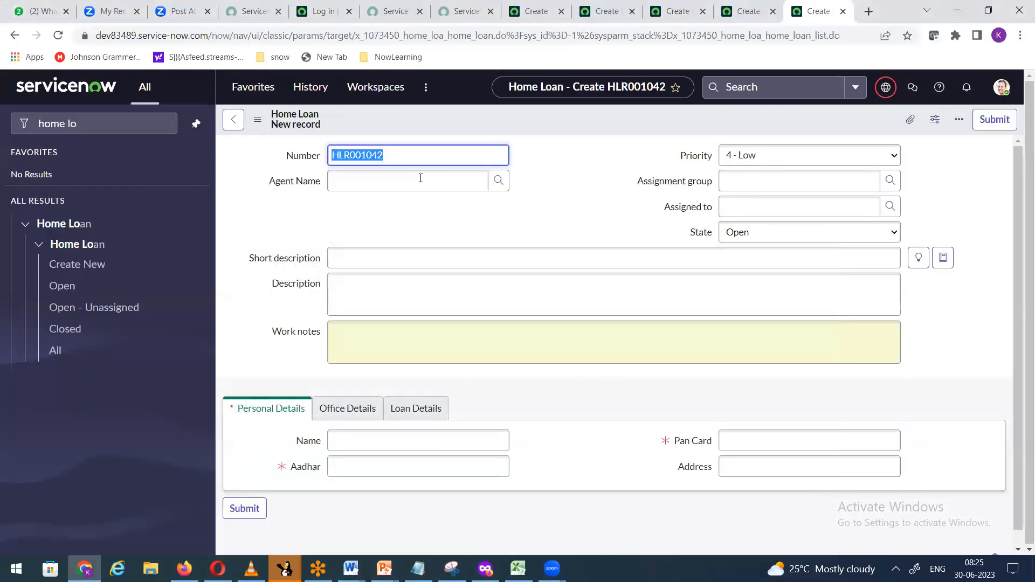
{"action": "left_click", "coordinate": [511, 15]}
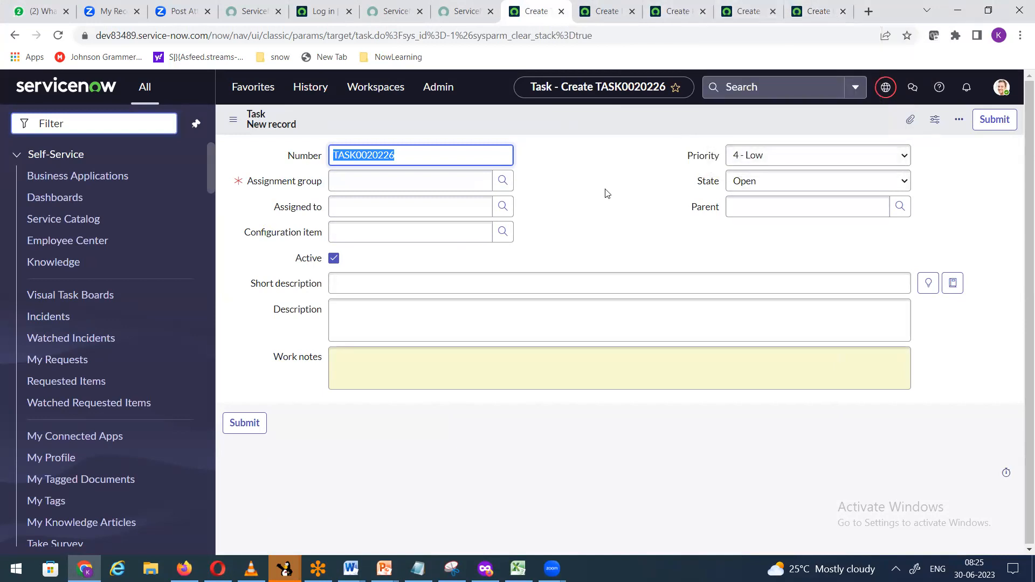
Step: Make the Task table's Assigned to dictionary entry mandatory in the Global application
{"action": "left_click", "coordinate": [286, 211]}
{"action": "right_click", "coordinate": [286, 211]}
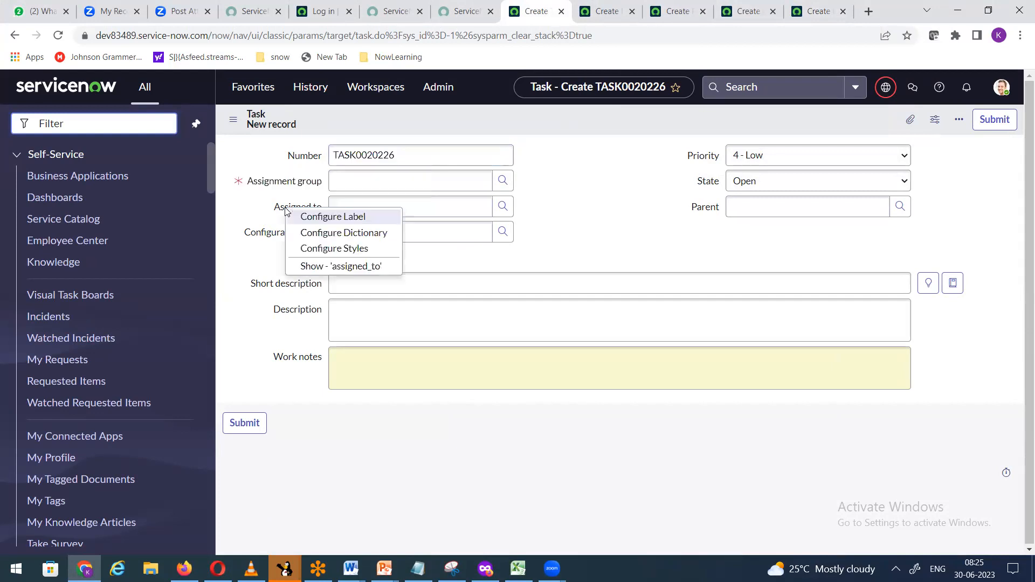
{"action": "left_click", "coordinate": [330, 237]}
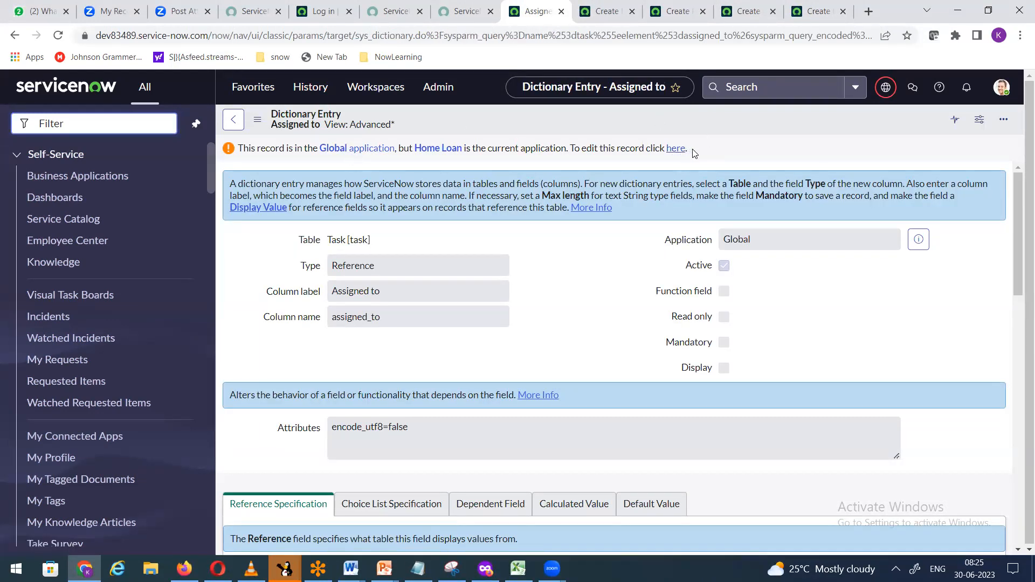
{"action": "left_click", "coordinate": [678, 149]}
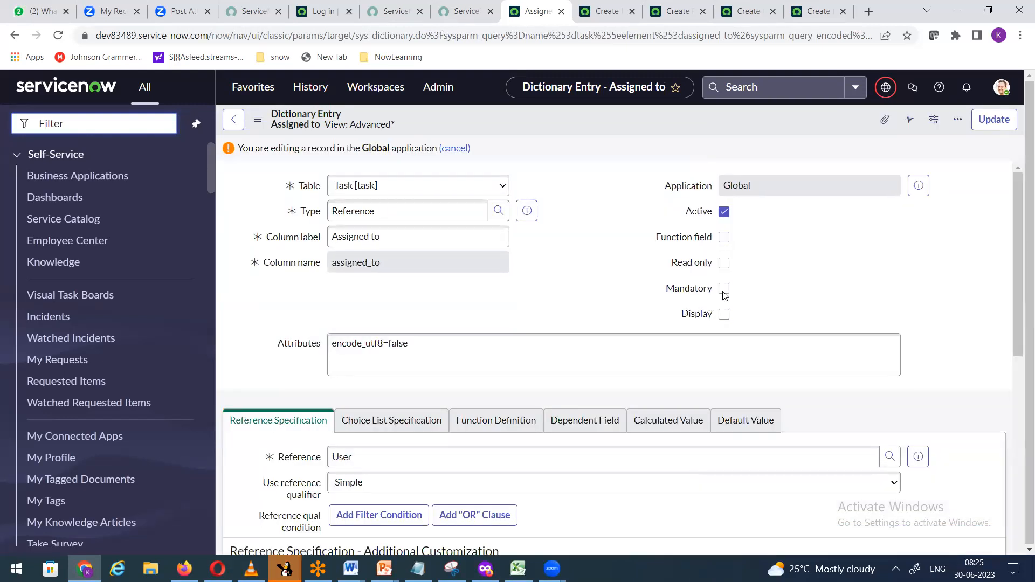
{"action": "left_click", "coordinate": [724, 343]}
{"action": "left_click", "coordinate": [987, 120]}
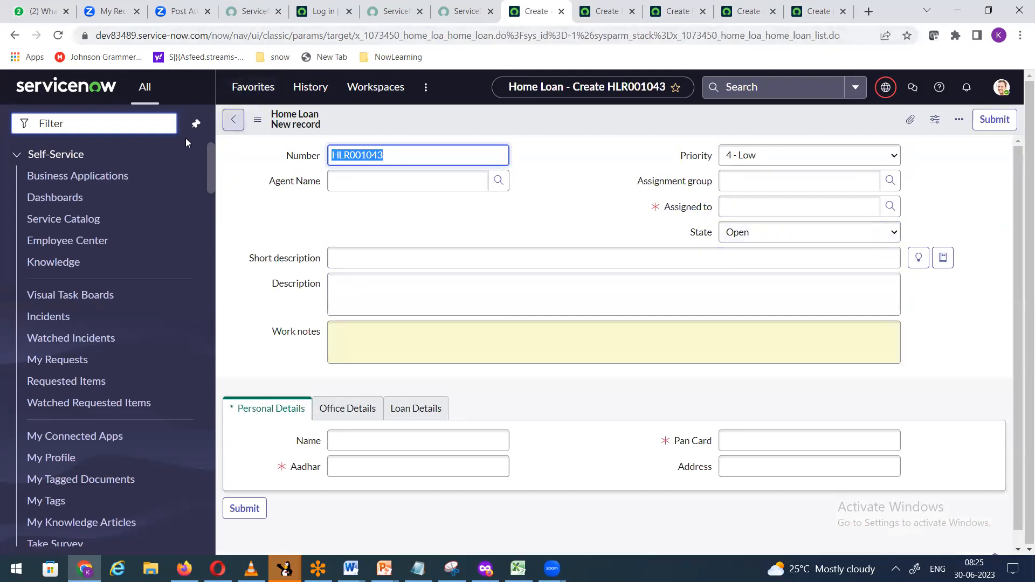
Step: Open a new Task record form with task.form from the navigator
{"action": "left_click", "coordinate": [115, 119]}
{"action": "type", "text": "task.for"}
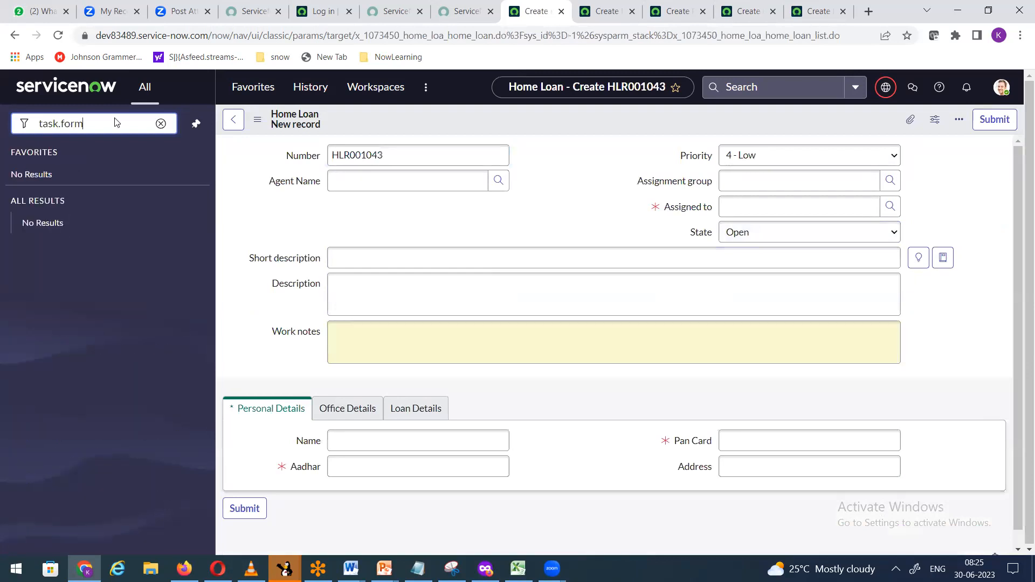
{"action": "type", "text": "m"}
{"action": "key", "text": "Return"}
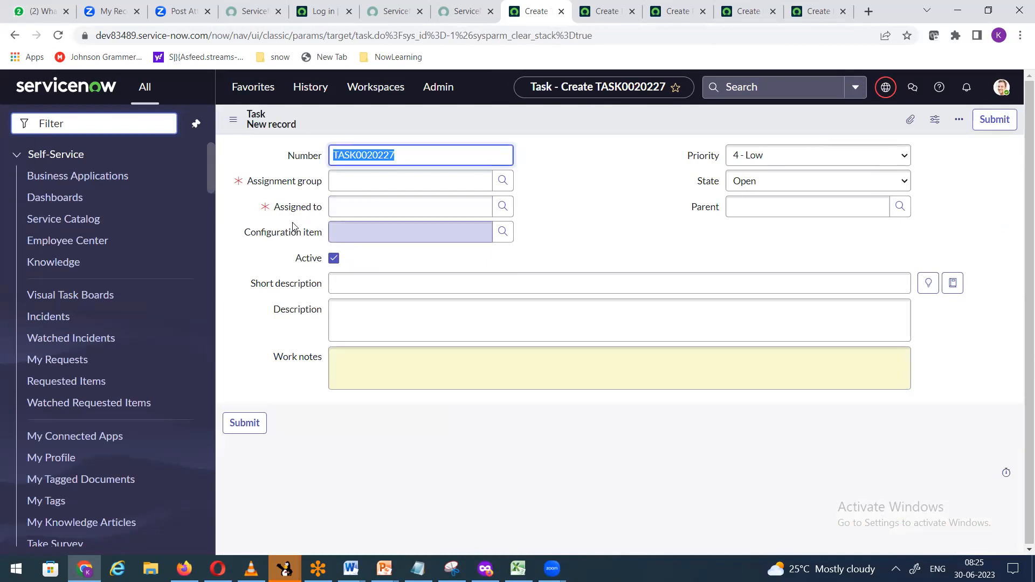
Step: Reload the Incident and Problem new-record forms
{"action": "left_click", "coordinate": [607, 12]}
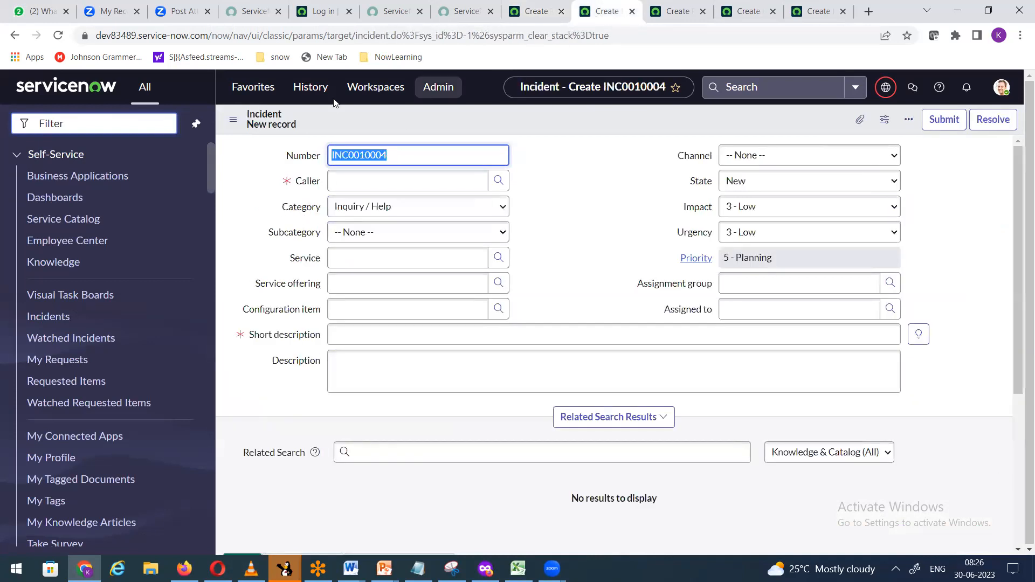
{"action": "right_click", "coordinate": [398, 130]}
{"action": "left_click", "coordinate": [413, 235]}
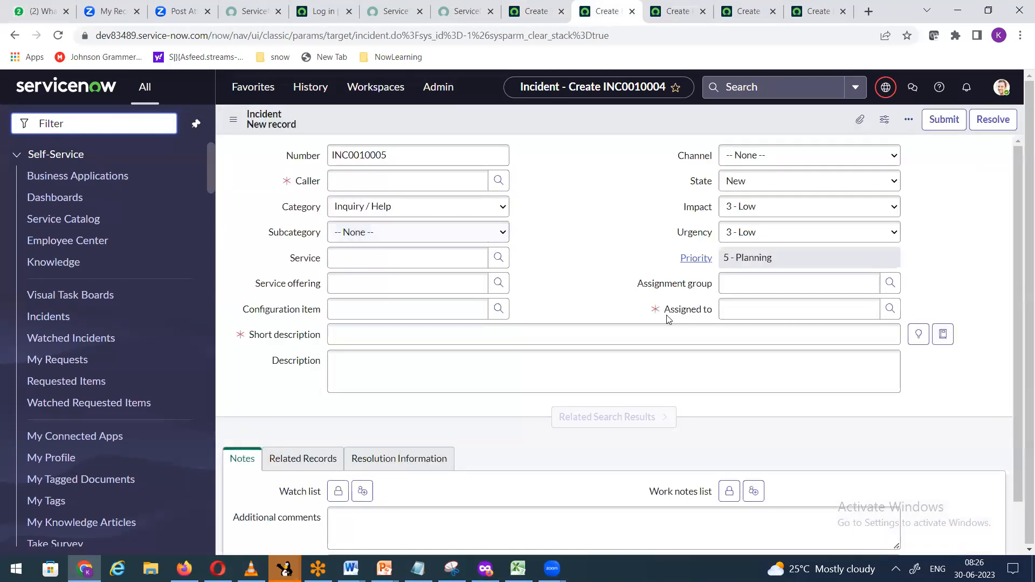
{"action": "left_click", "coordinate": [675, 11]}
{"action": "right_click", "coordinate": [456, 91]}
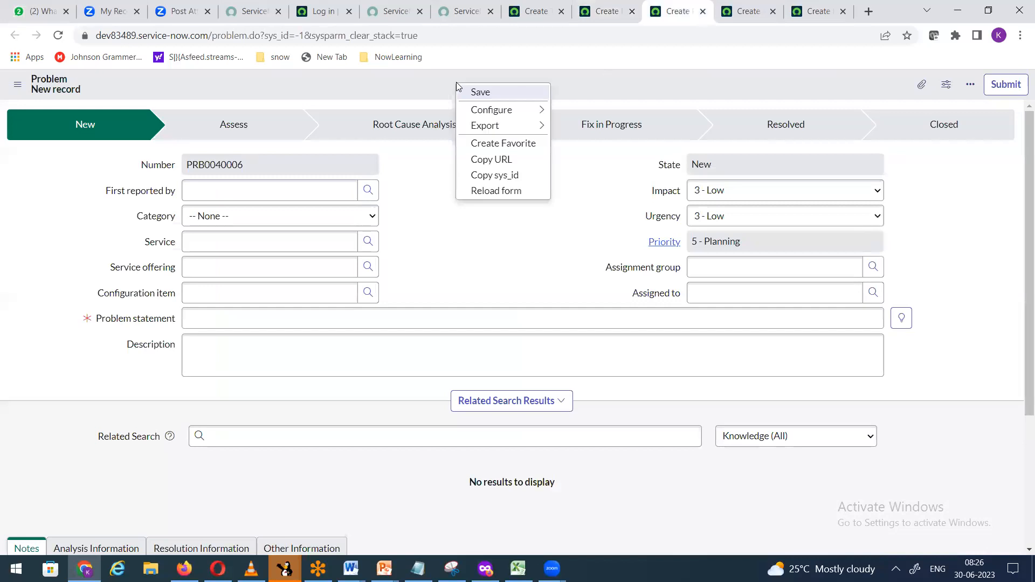
{"action": "left_click", "coordinate": [470, 191]}
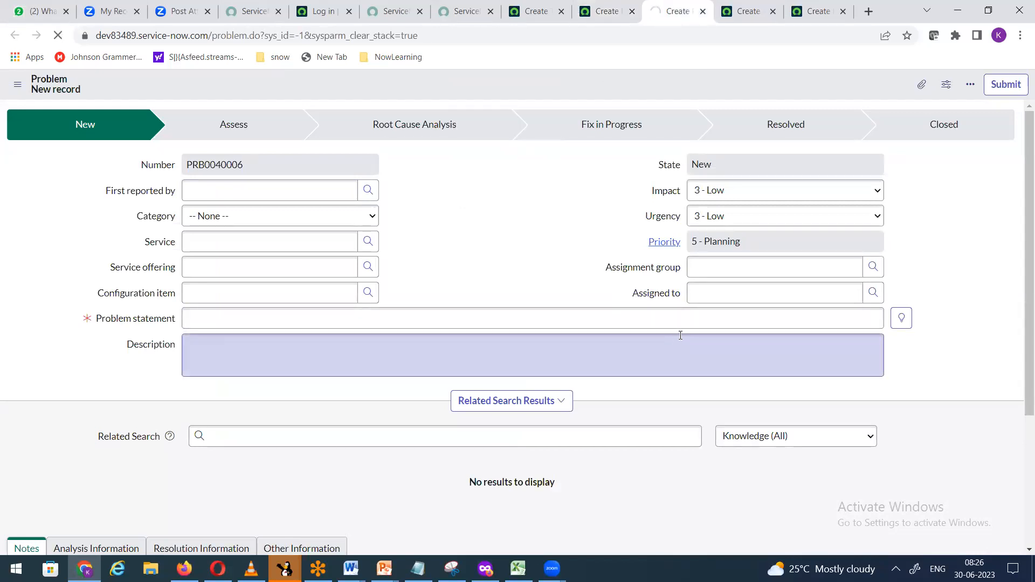
Step: Reload the Change Request and Home Loan forms, giving Home Loan HLR001044
{"action": "key", "text": "ctrl+Tab"}
{"action": "right_click", "coordinate": [430, 80]}
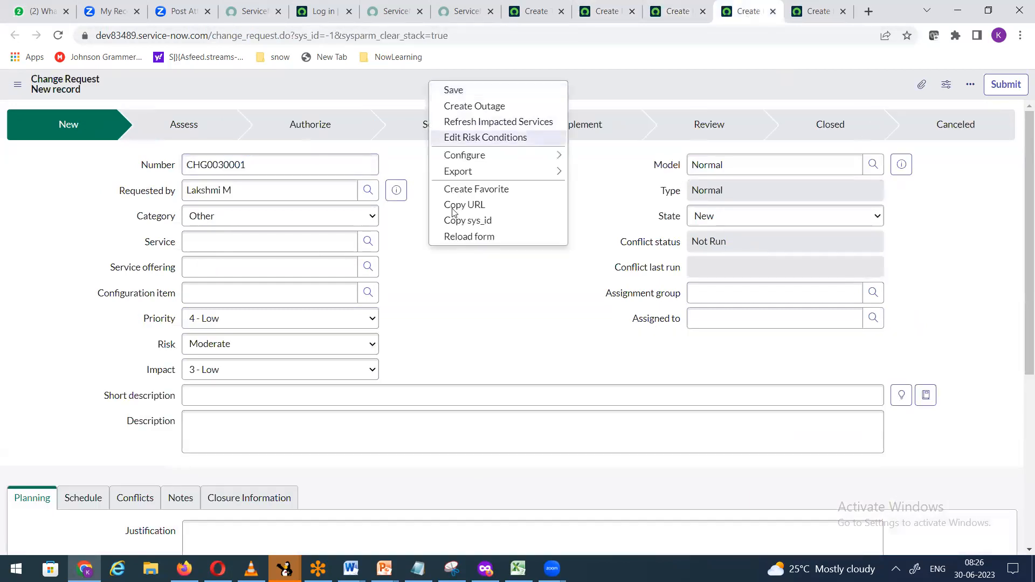
{"action": "left_click", "coordinate": [464, 235]}
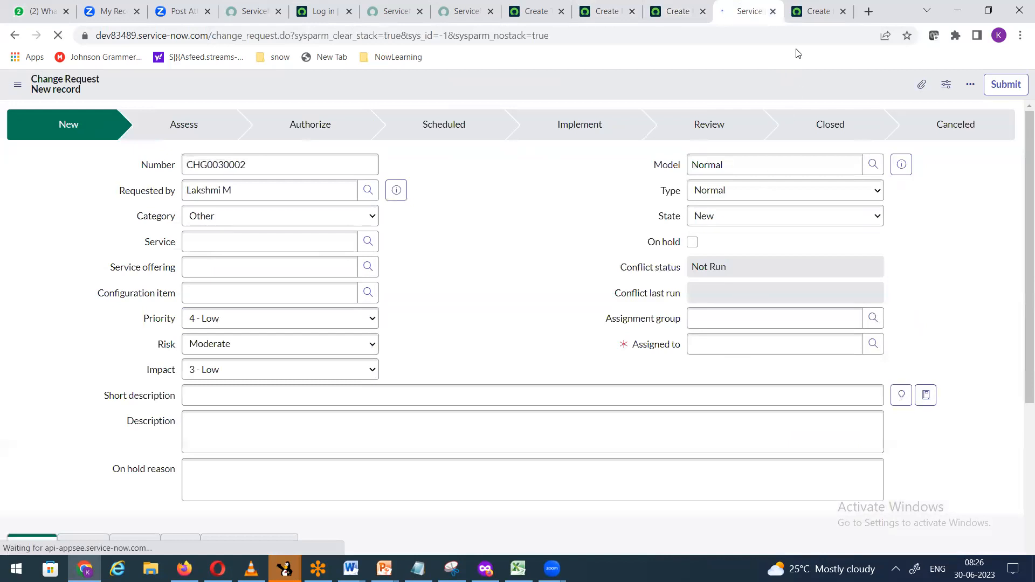
{"action": "left_click", "coordinate": [811, 14]}
{"action": "right_click", "coordinate": [454, 121]}
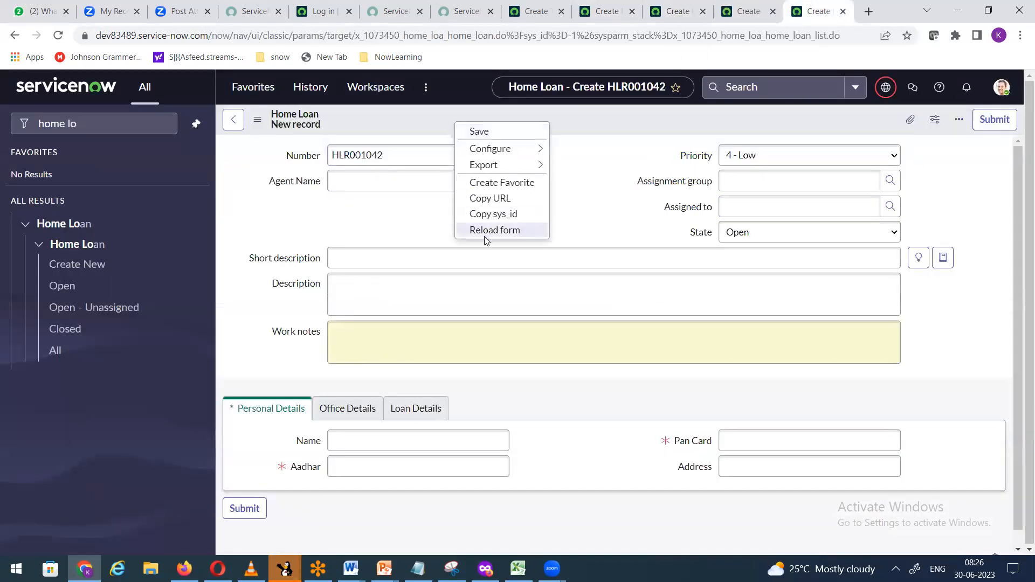
{"action": "left_click", "coordinate": [487, 231]}
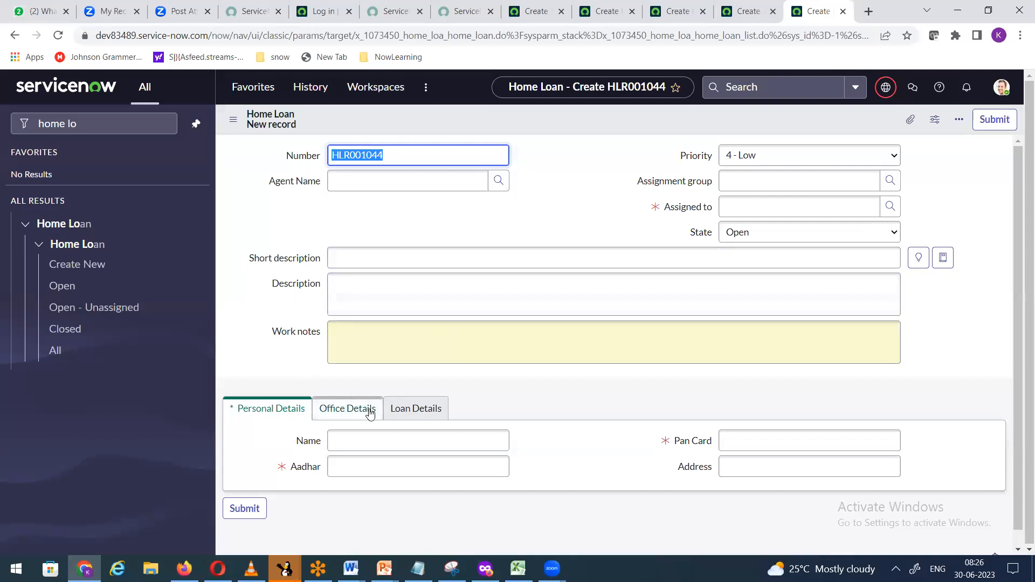
Step: View the Work notes Journal Input dictionary entry, then start new Home Loan record HLR001045
{"action": "left_click", "coordinate": [401, 555]}
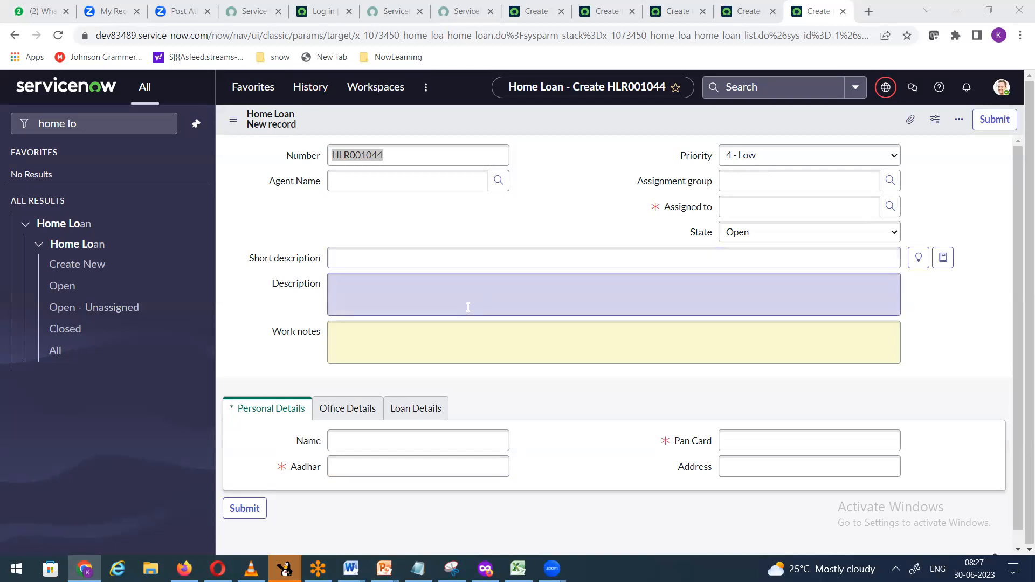
{"action": "left_click", "coordinate": [304, 335]}
{"action": "right_click", "coordinate": [304, 335]}
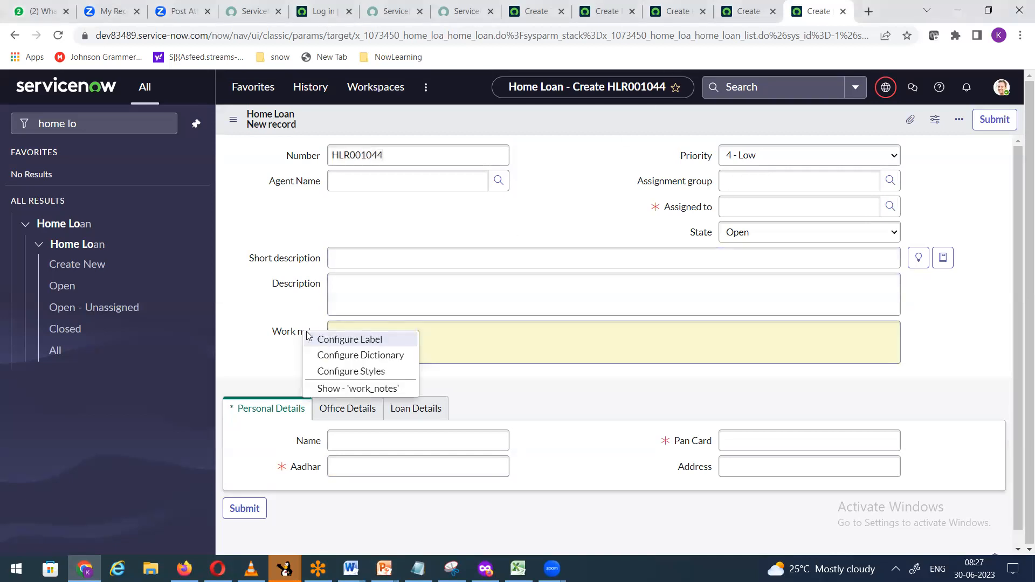
{"action": "left_click", "coordinate": [336, 357]}
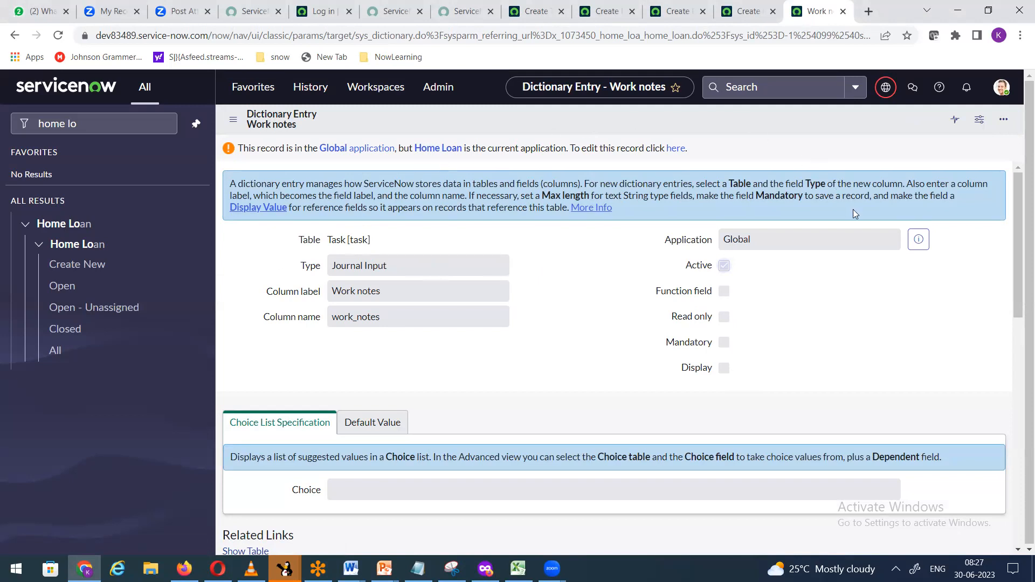
{"action": "left_click", "coordinate": [68, 264]}
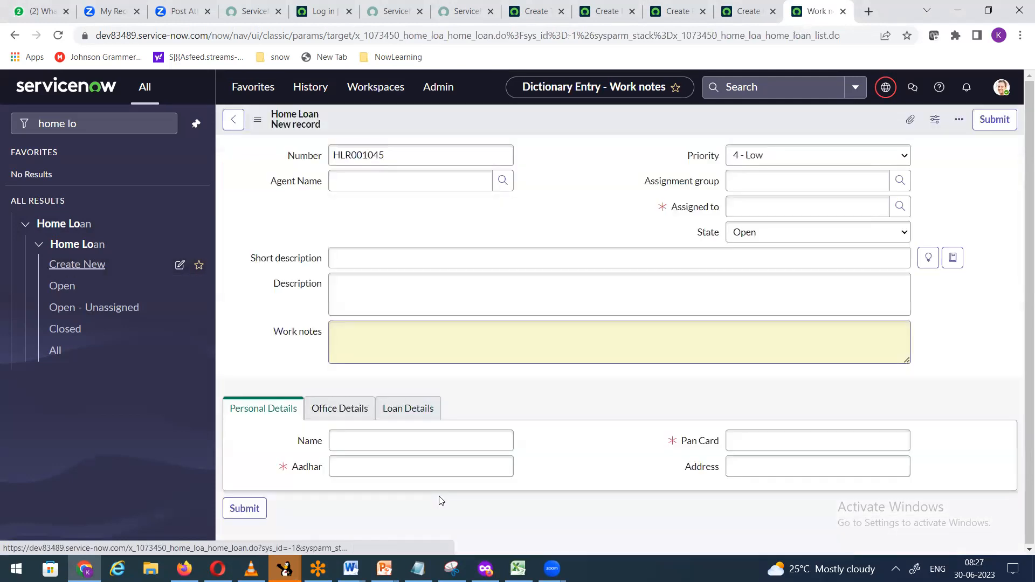
Step: Check the Word notes and return to the browser
{"action": "left_click", "coordinate": [351, 569]}
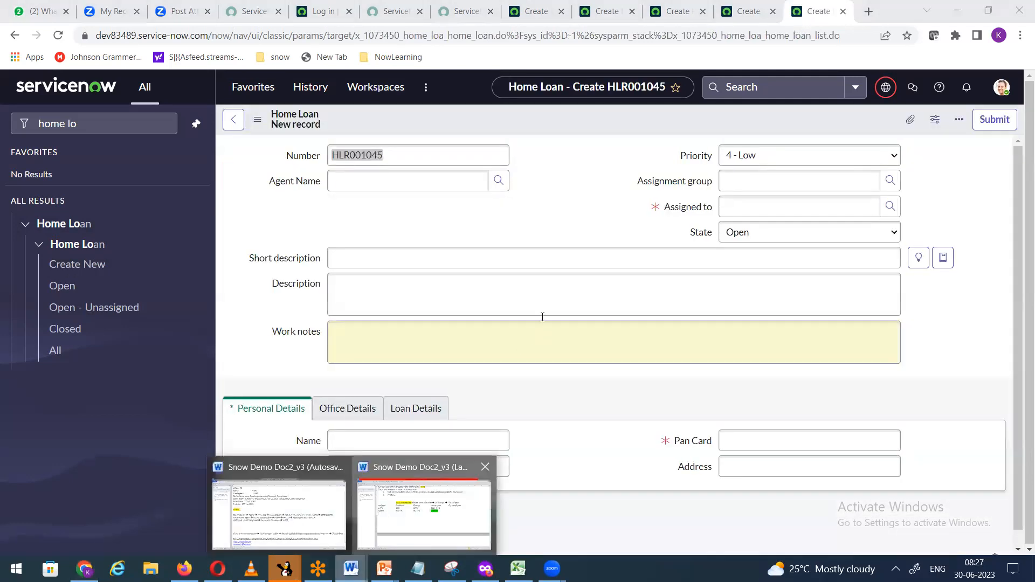
{"action": "left_click", "coordinate": [424, 510]}
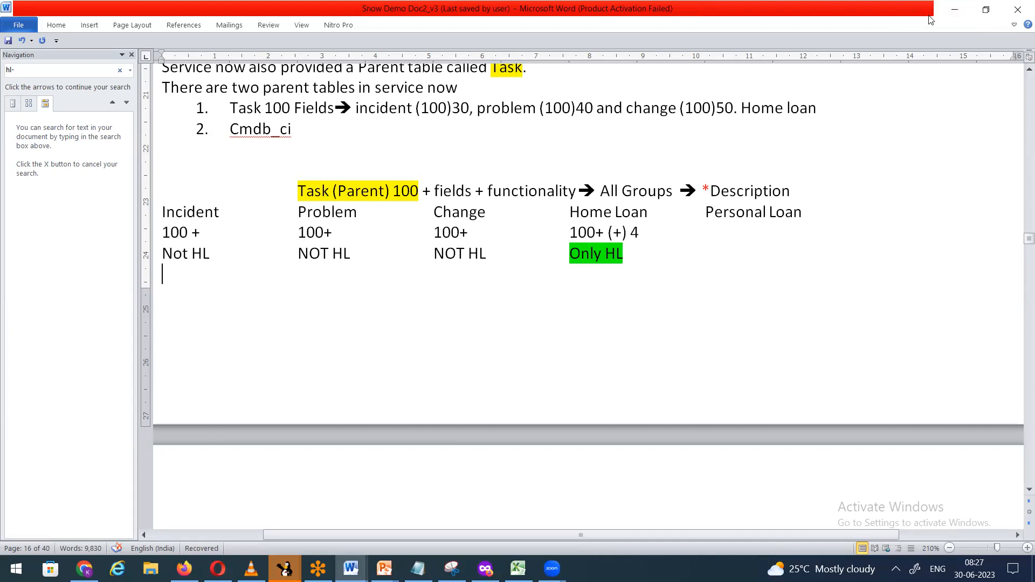
{"action": "left_click", "coordinate": [955, 9]}
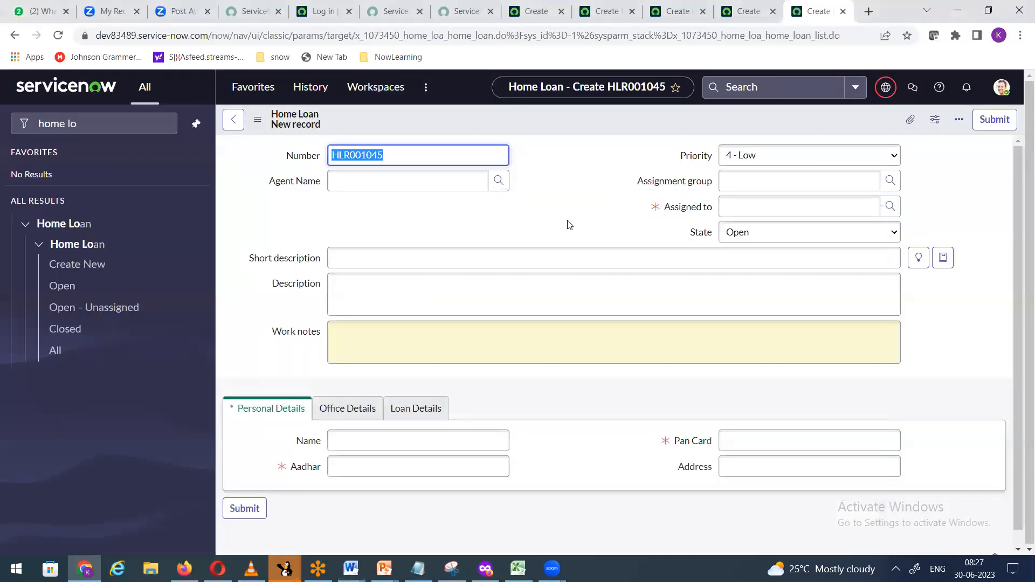
Step: Untick Mandatory on the Task table's Assigned to dictionary entry and update it
{"action": "right_click", "coordinate": [675, 212]}
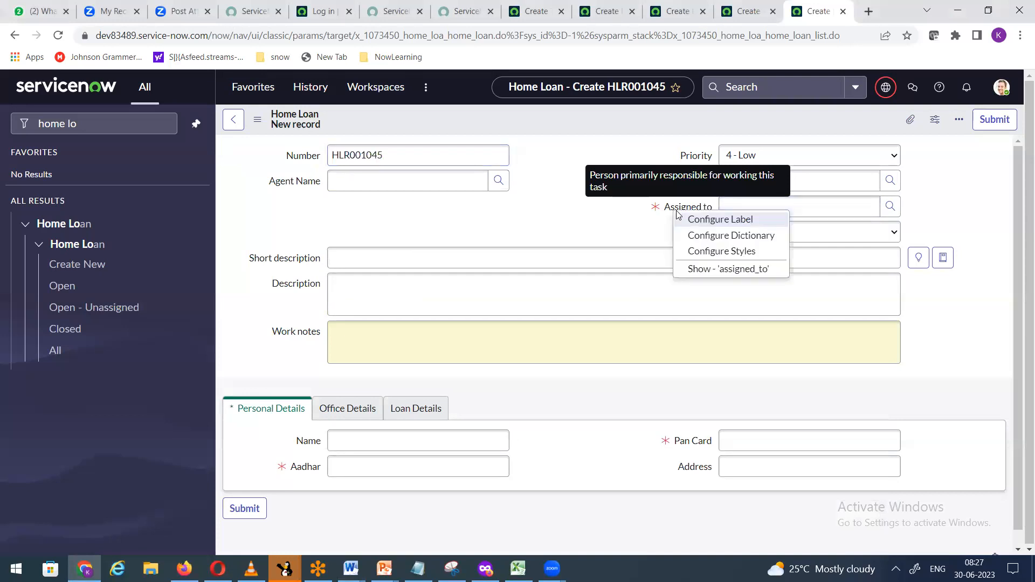
{"action": "left_click", "coordinate": [715, 237]}
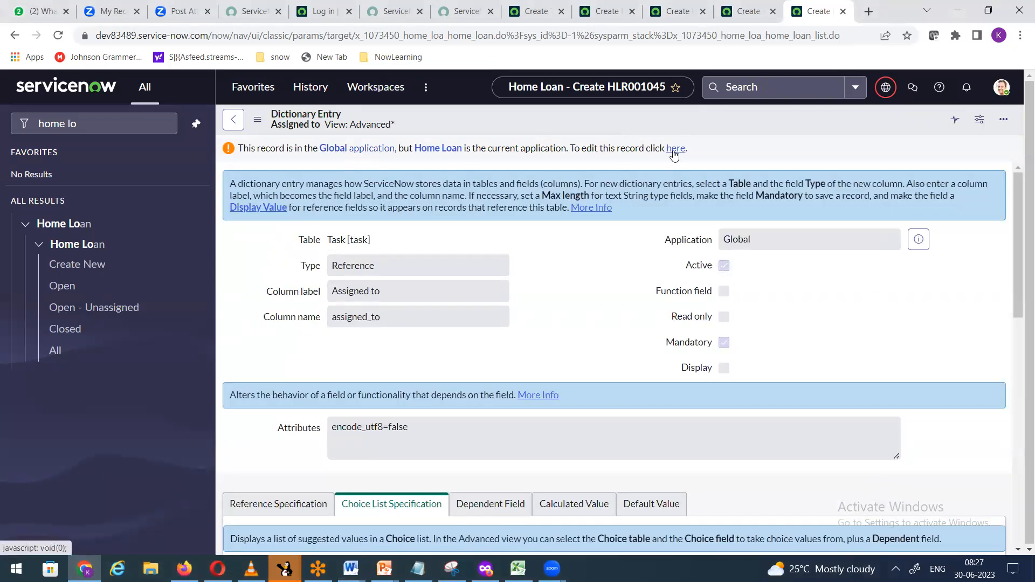
{"action": "left_click", "coordinate": [674, 154]}
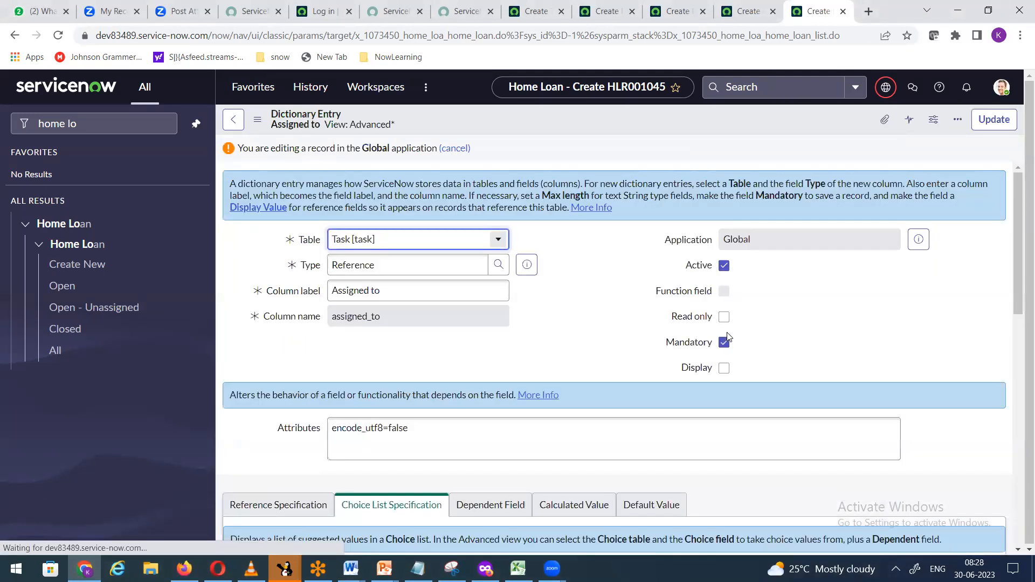
{"action": "left_click", "coordinate": [725, 343]}
{"action": "left_click", "coordinate": [994, 119]}
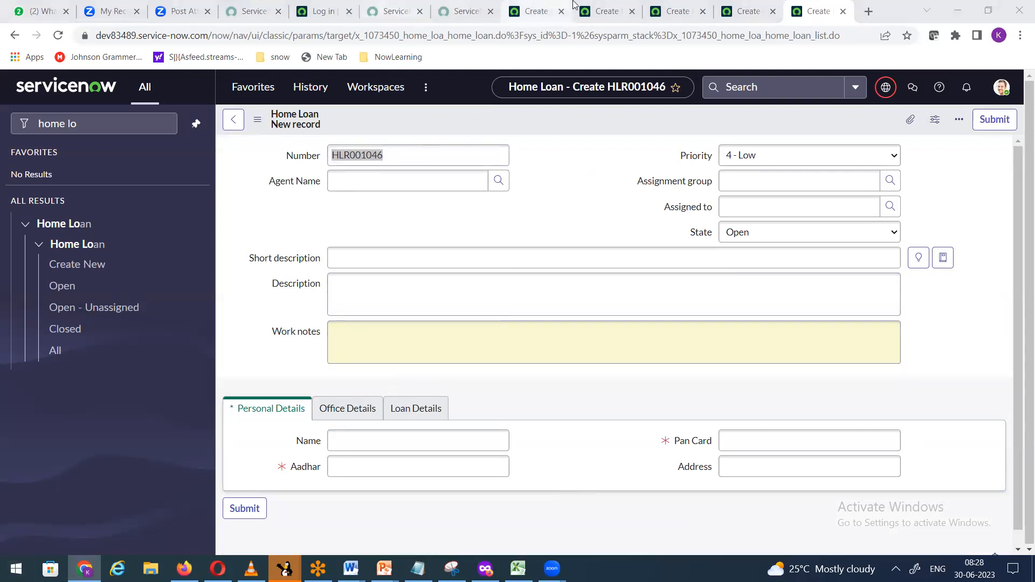
Step: Reload the Task new-record form to get fresh number TASK0020228
{"action": "left_click", "coordinate": [510, 20]}
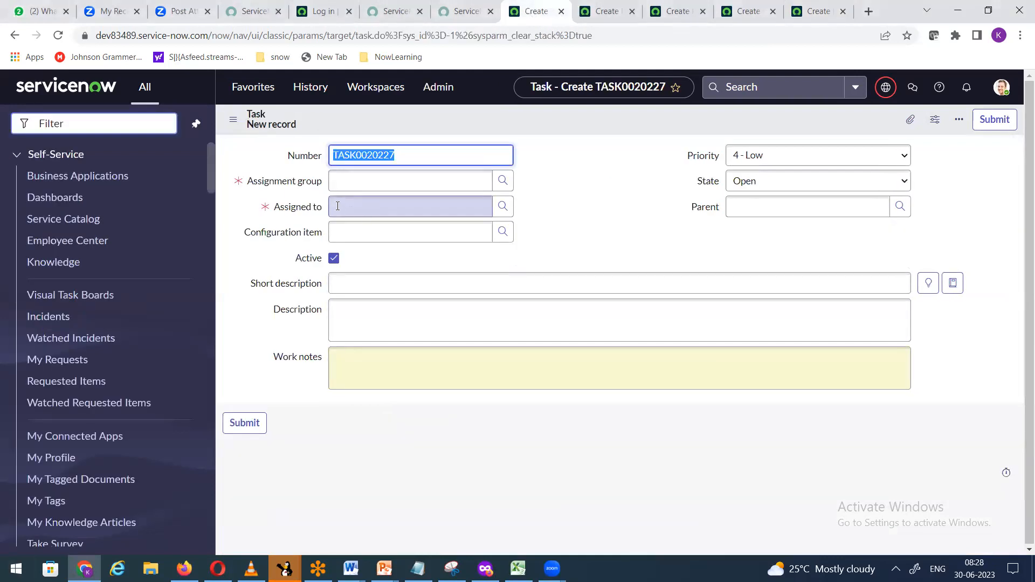
{"action": "right_click", "coordinate": [538, 124]}
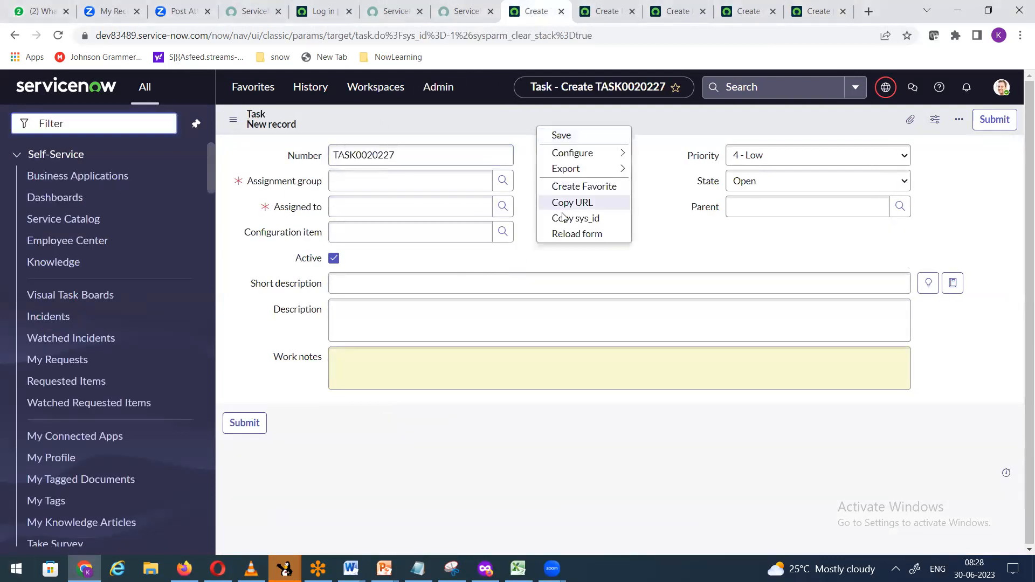
{"action": "left_click", "coordinate": [561, 235]}
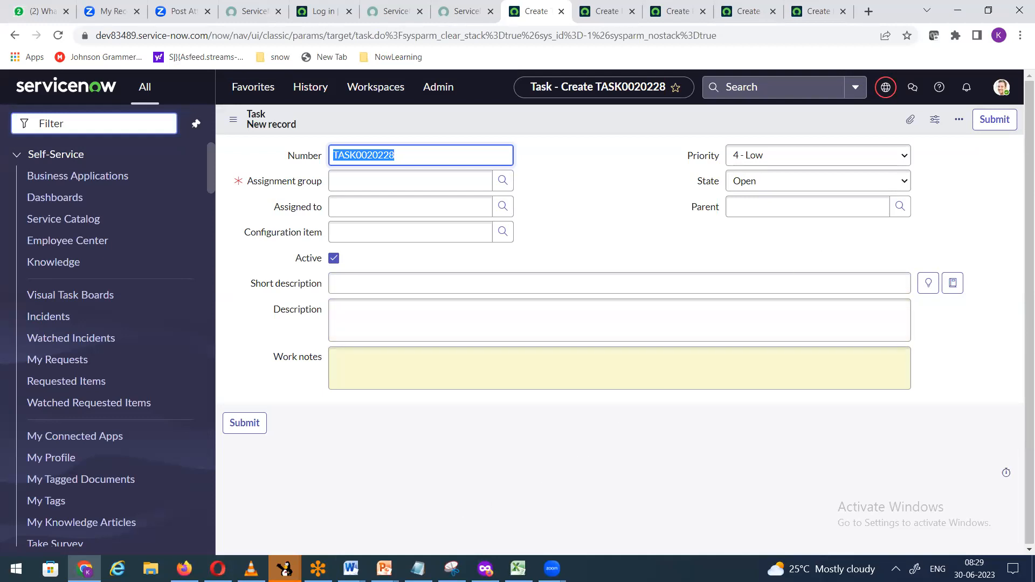
{"action": "left_click", "coordinate": [351, 569]}
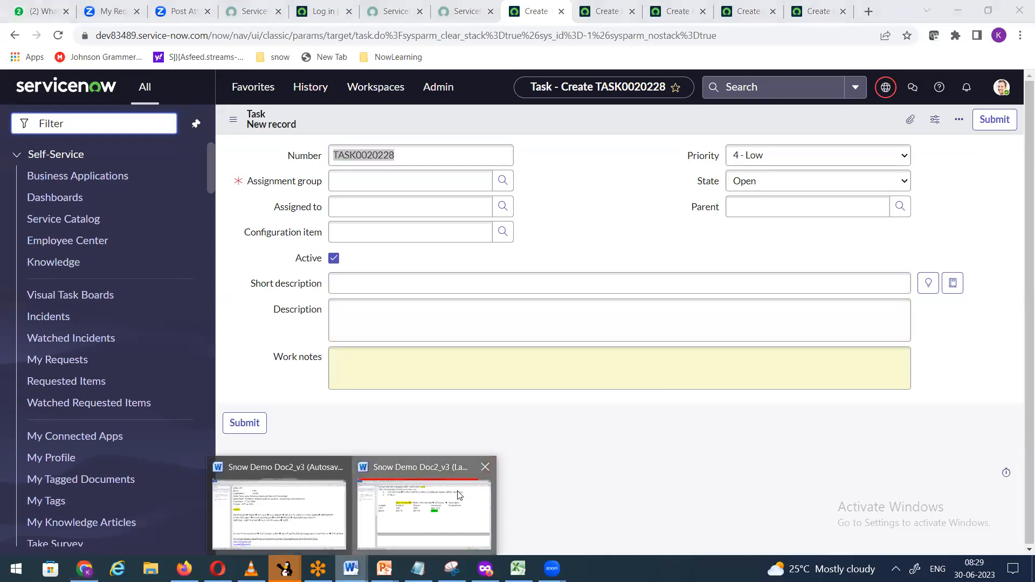
{"action": "left_click", "coordinate": [461, 470]}
{"action": "left_click", "coordinate": [572, 301]}
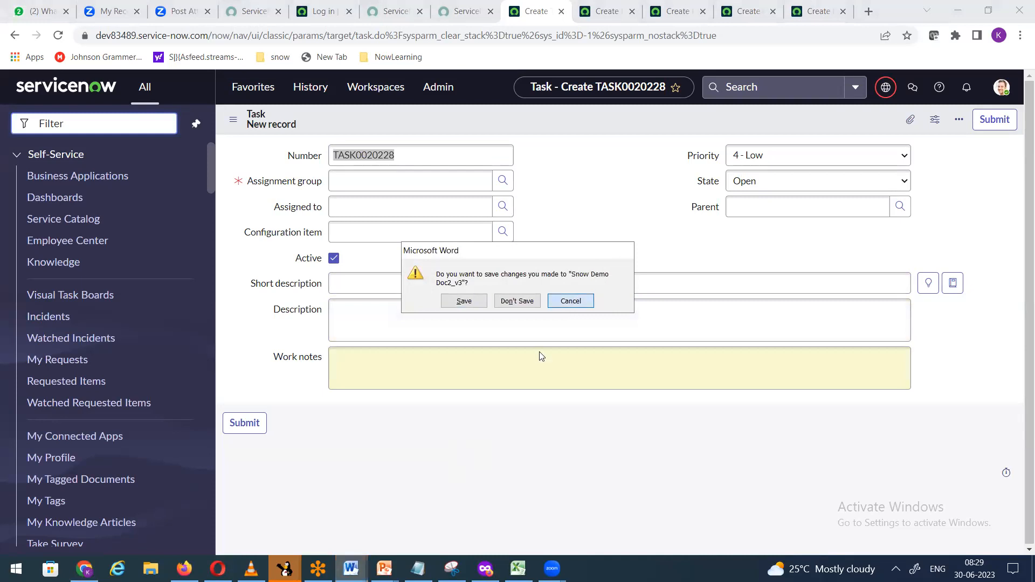
{"action": "left_click", "coordinate": [439, 509]}
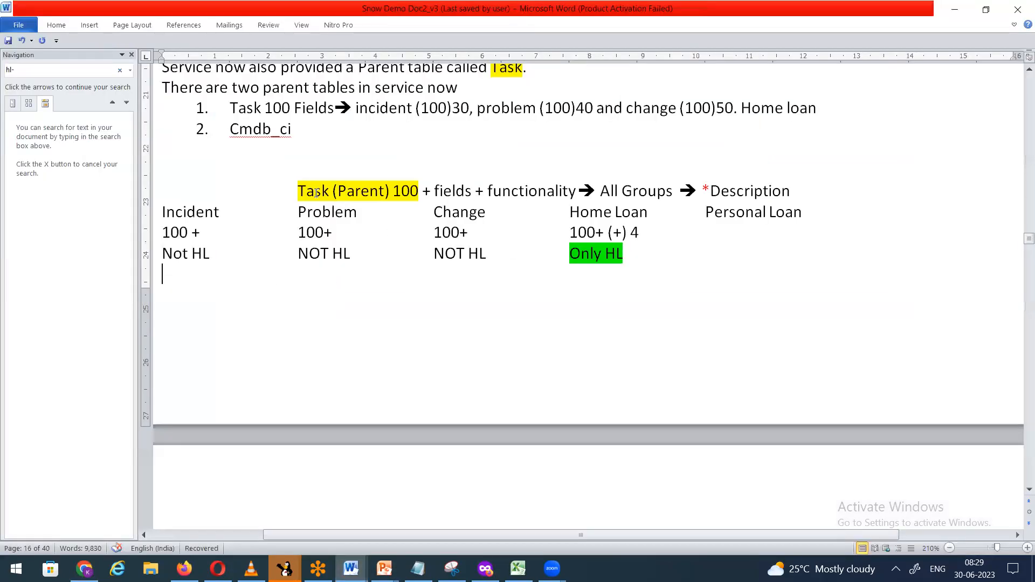
{"action": "left_click_drag", "start_coordinate": [298, 192], "coordinate": [662, 199]}
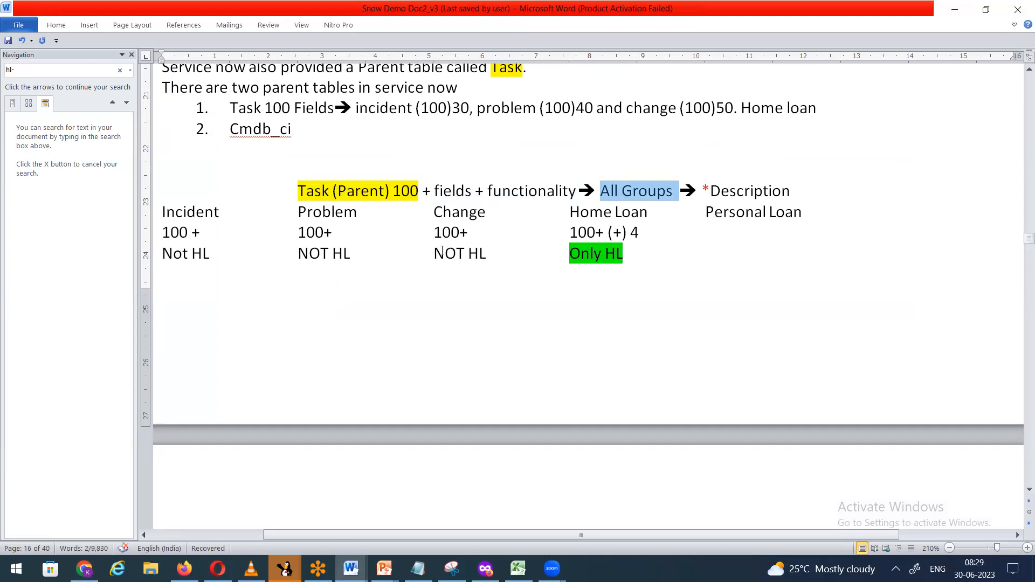
{"action": "left_click_drag", "start_coordinate": [436, 253], "coordinate": [487, 253]}
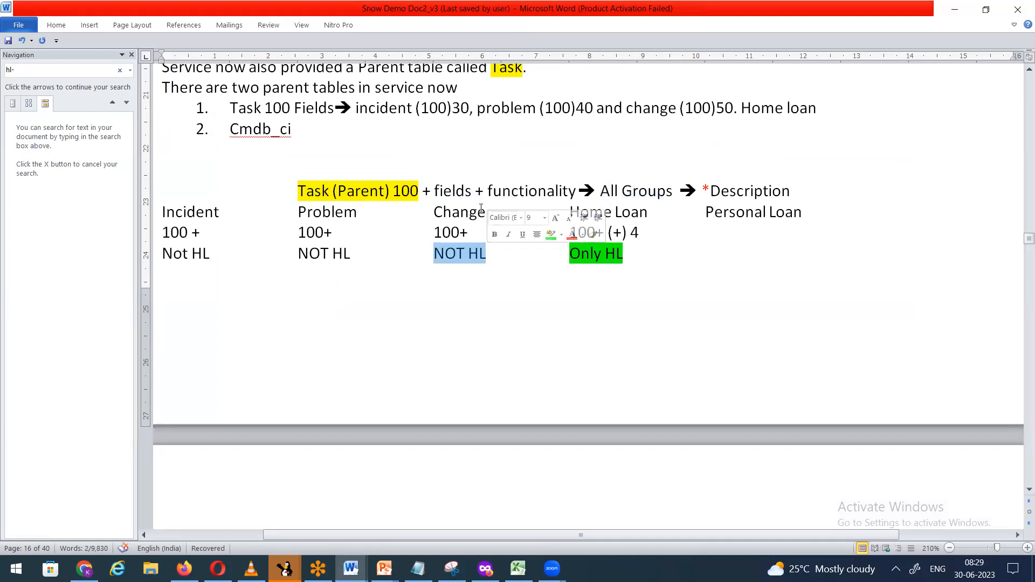
{"action": "left_click_drag", "start_coordinate": [600, 192], "coordinate": [679, 191]}
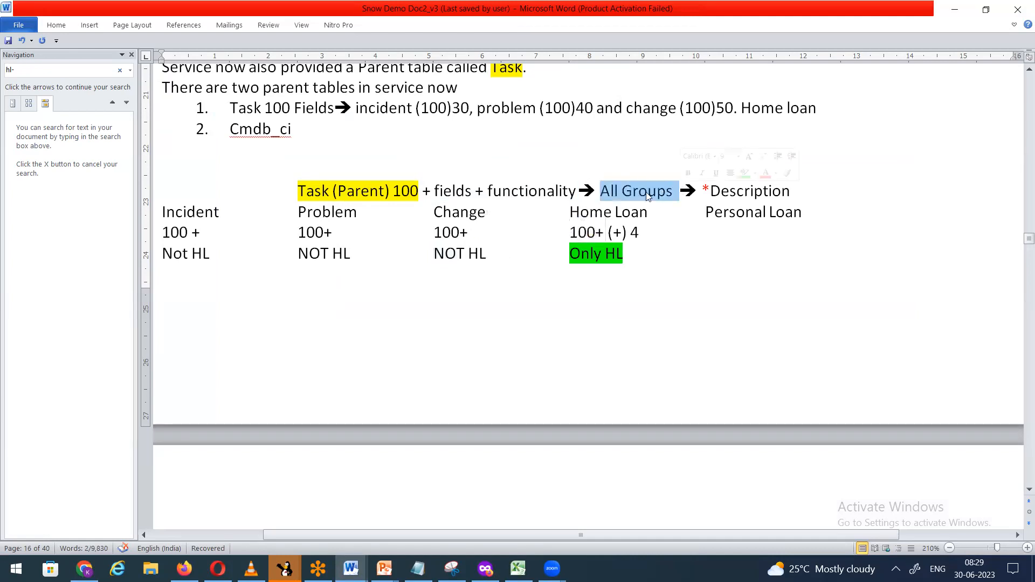
{"action": "left_click_drag", "start_coordinate": [162, 215], "coordinate": [487, 215]}
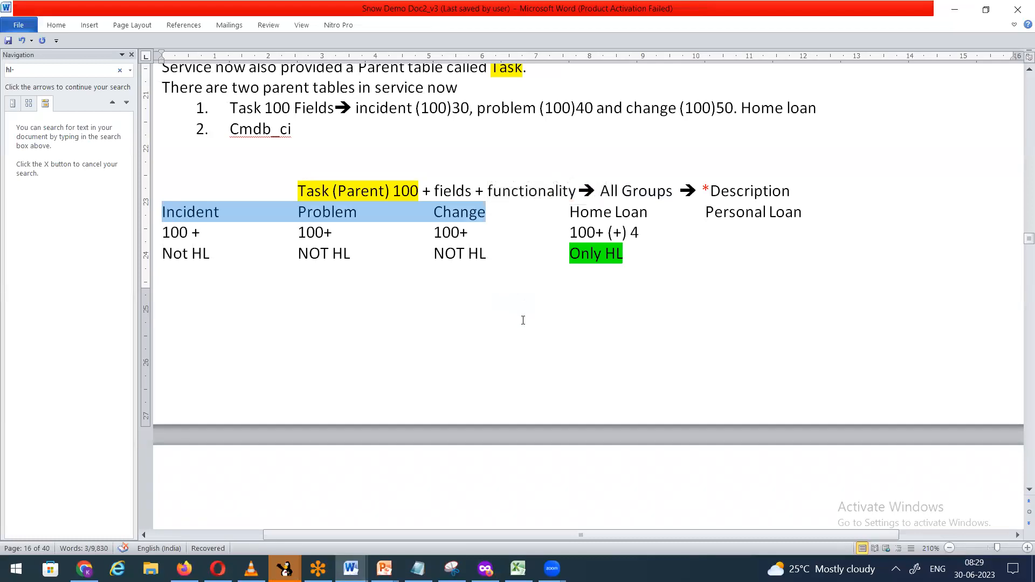
{"action": "left_click", "coordinate": [553, 305]}
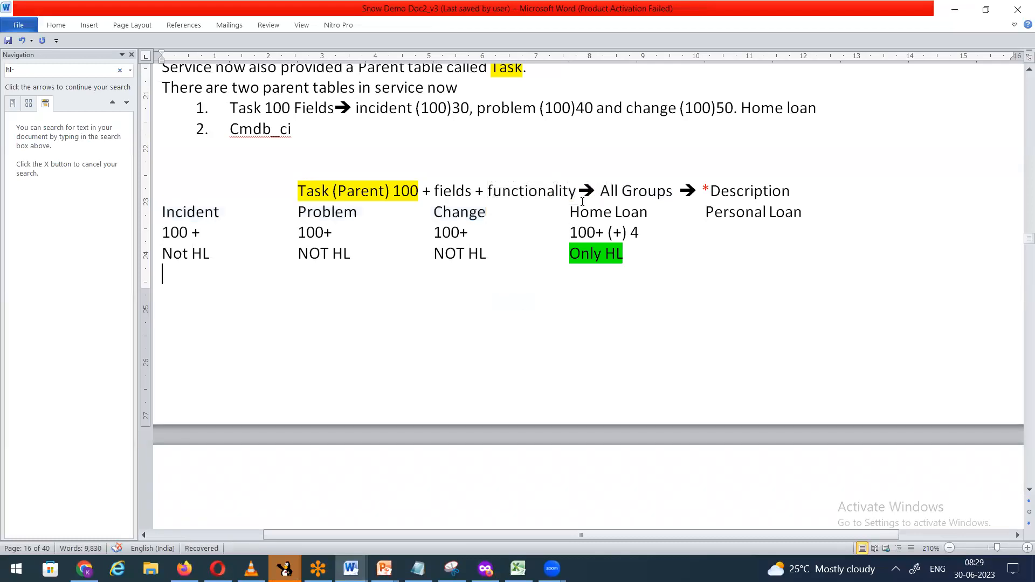
{"action": "left_click_drag", "start_coordinate": [565, 214], "coordinate": [649, 212]}
{"action": "left_click", "coordinate": [571, 277]}
{"action": "left_click_drag", "start_coordinate": [571, 253], "coordinate": [630, 263]}
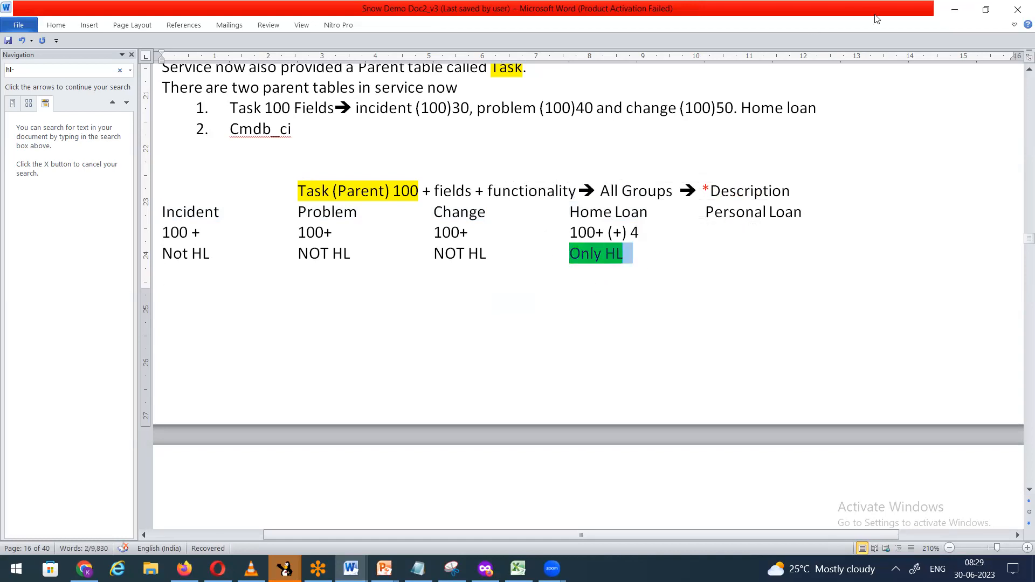
{"action": "left_click", "coordinate": [954, 12]}
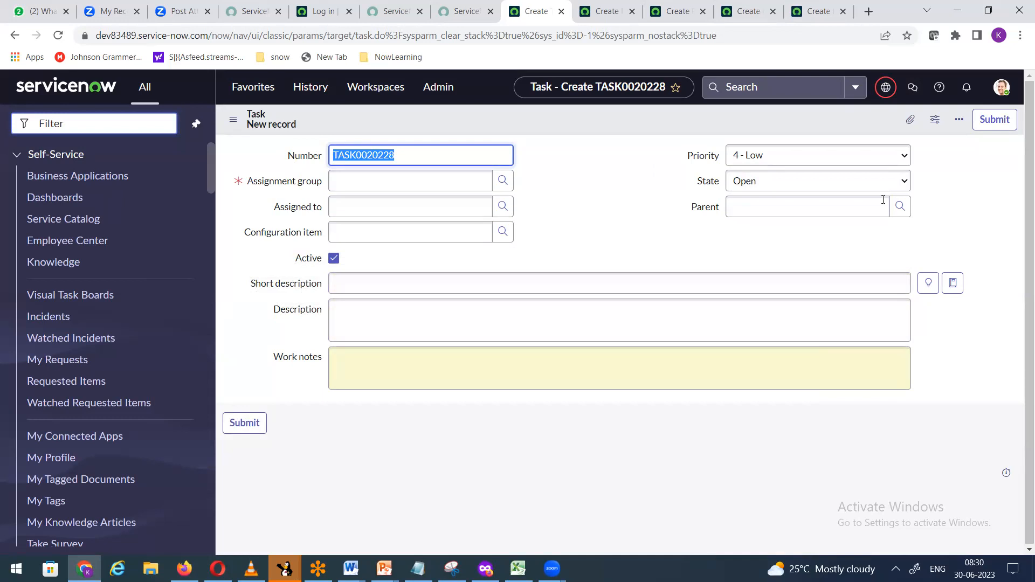
Step: Browse the Group Hierarchy assignment group list, minimize it, and go to Incident form INC0010005
{"action": "left_click", "coordinate": [503, 180]}
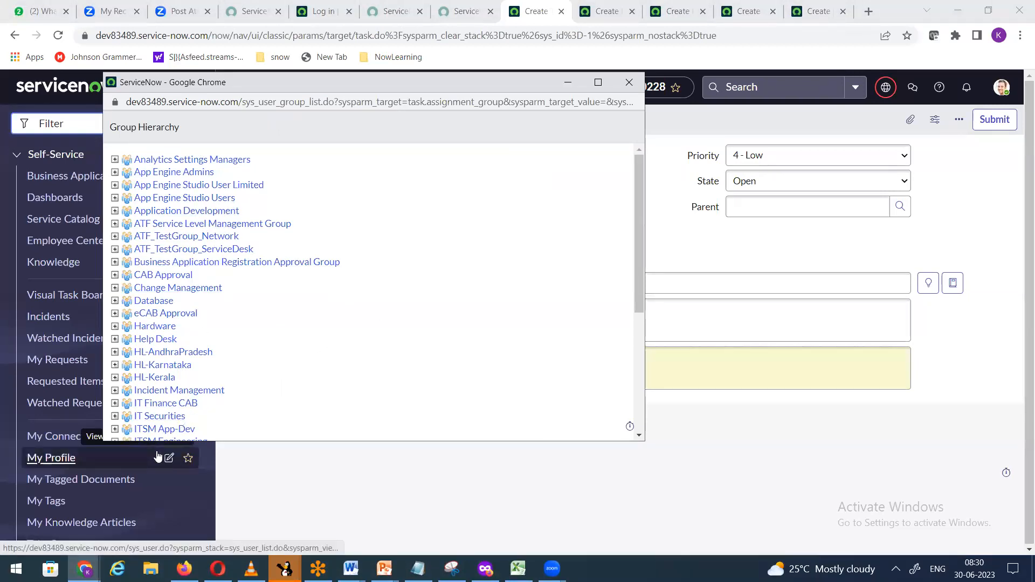
{"action": "scroll", "coordinate": [290, 319], "scroll_direction": "down", "scroll_amount": 2}
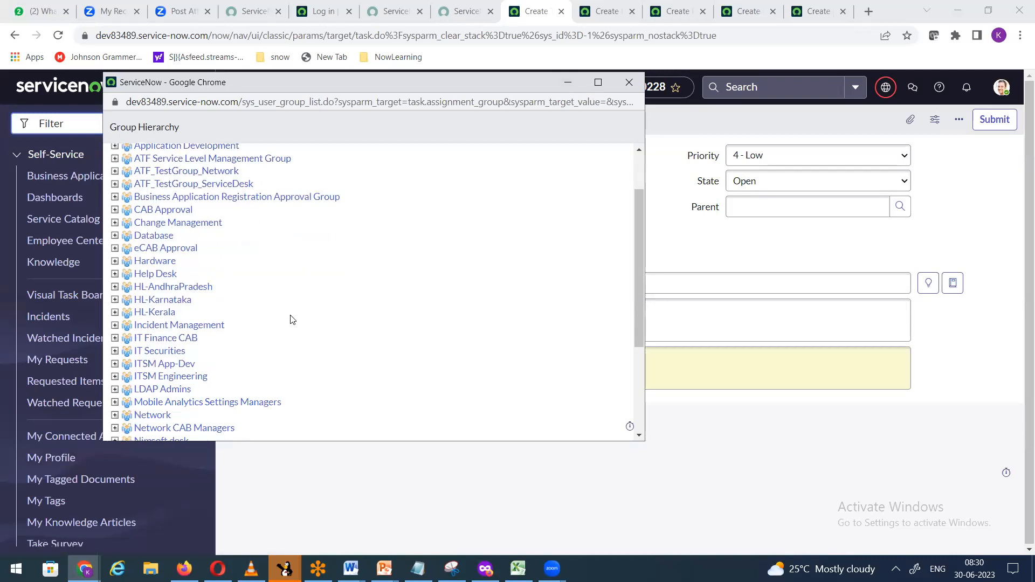
{"action": "scroll", "coordinate": [291, 320], "scroll_direction": "down", "scroll_amount": 3}
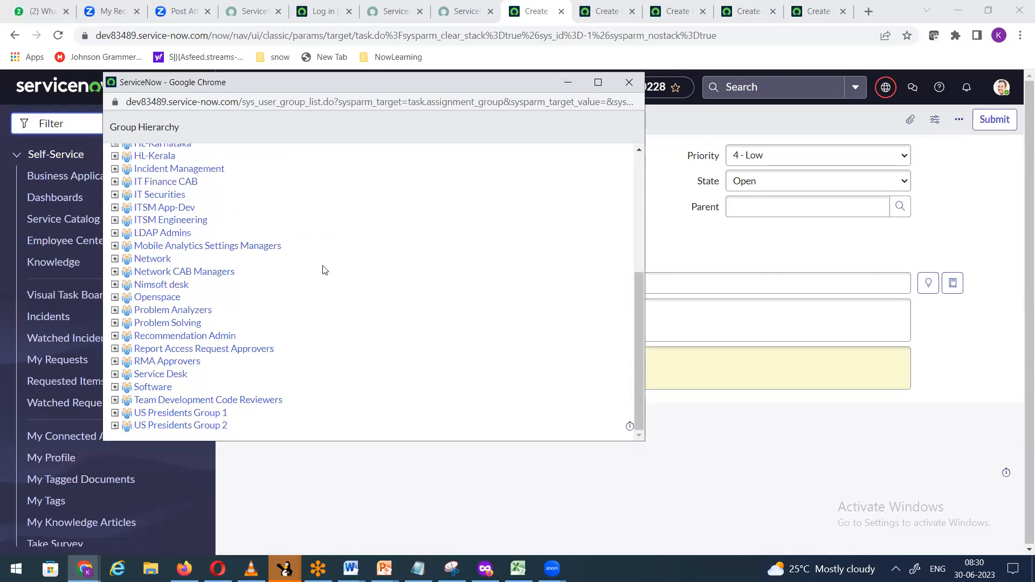
{"action": "left_click", "coordinate": [574, 84]}
{"action": "left_click", "coordinate": [599, 17]}
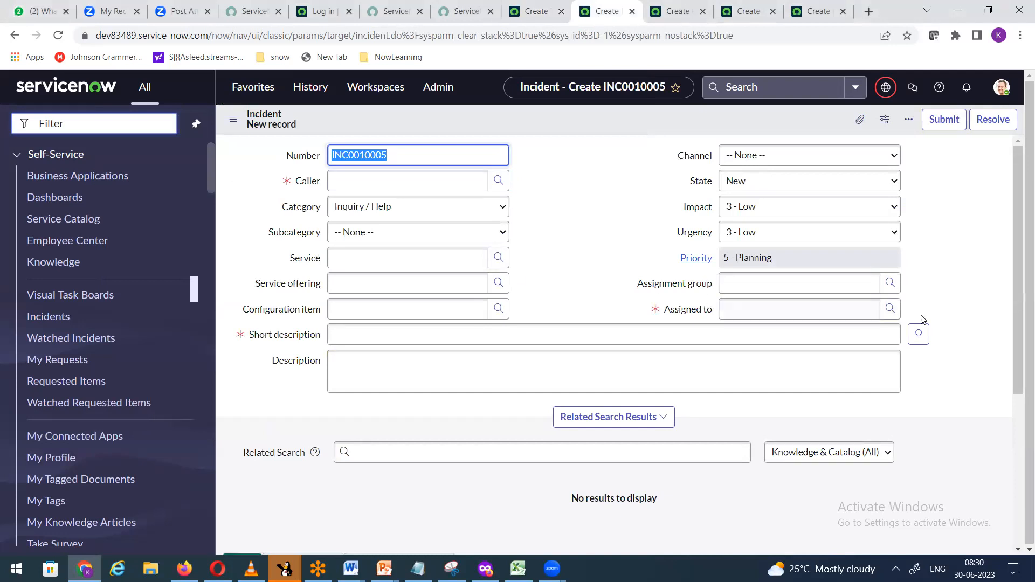
Step: Reload the Incident form to get fresh number INC0010006
{"action": "right_click", "coordinate": [624, 107]}
{"action": "left_click", "coordinate": [669, 218]}
{"action": "right_click", "coordinate": [521, 108]}
{"action": "left_click", "coordinate": [541, 216]}
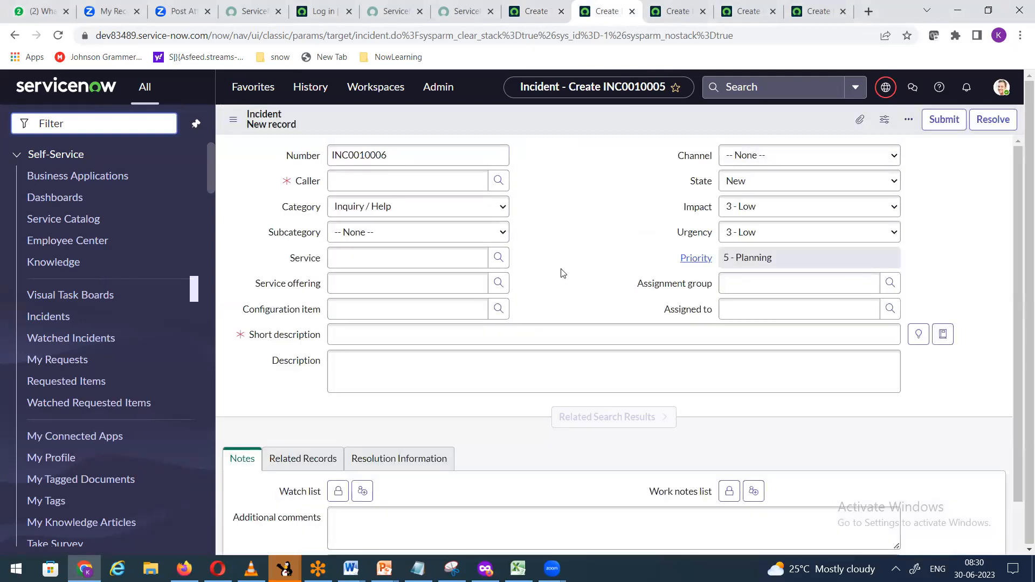
{"action": "scroll", "coordinate": [447, 327], "scroll_direction": "down", "scroll_amount": 5}
{"action": "scroll", "coordinate": [465, 275], "scroll_direction": "up", "scroll_amount": 5}
Step: Open the Assigned to field's dictionary entry and duplicate the browser tab
{"action": "left_click", "coordinate": [694, 310]}
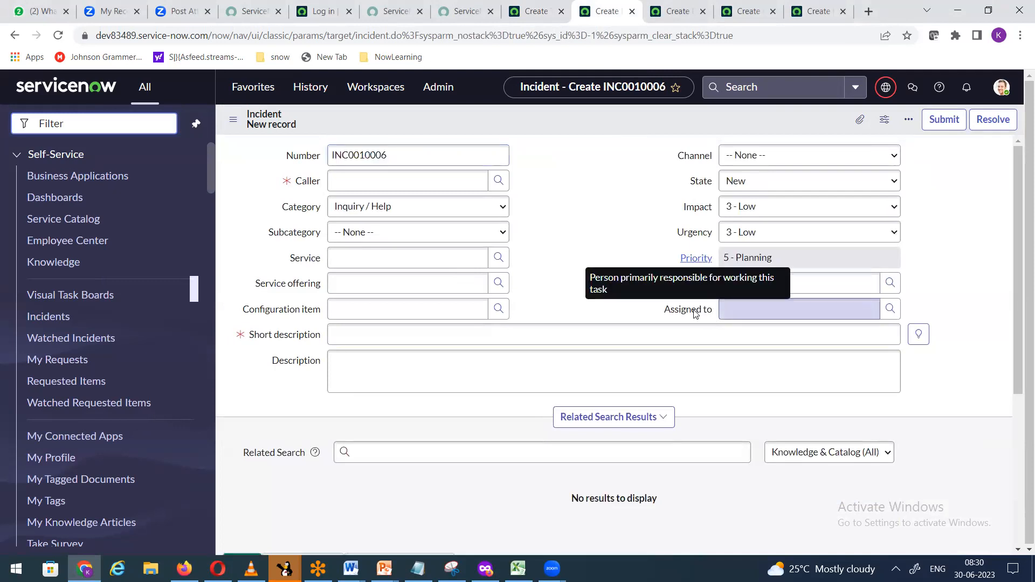
{"action": "right_click", "coordinate": [695, 312]}
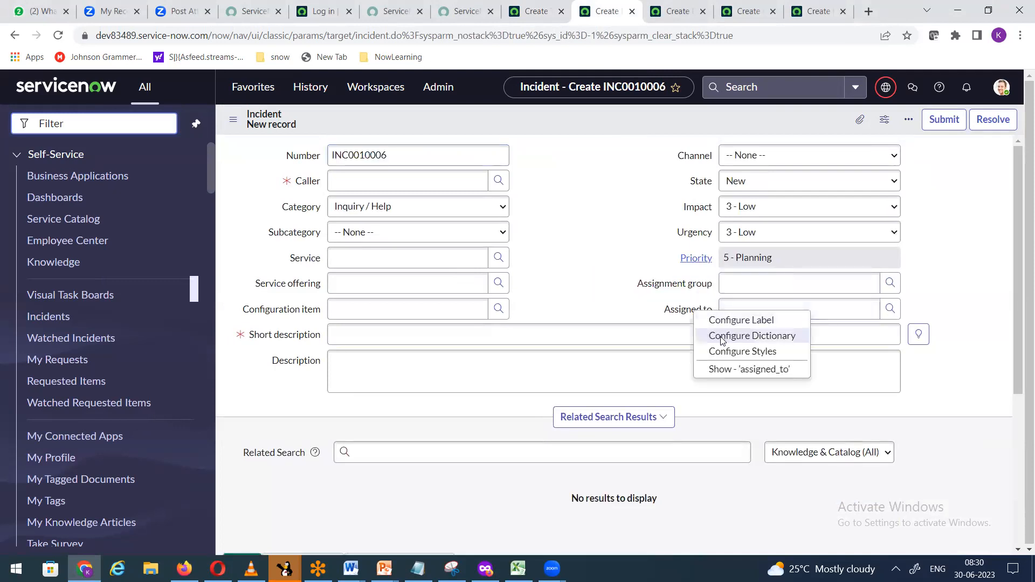
{"action": "left_click", "coordinate": [723, 340]}
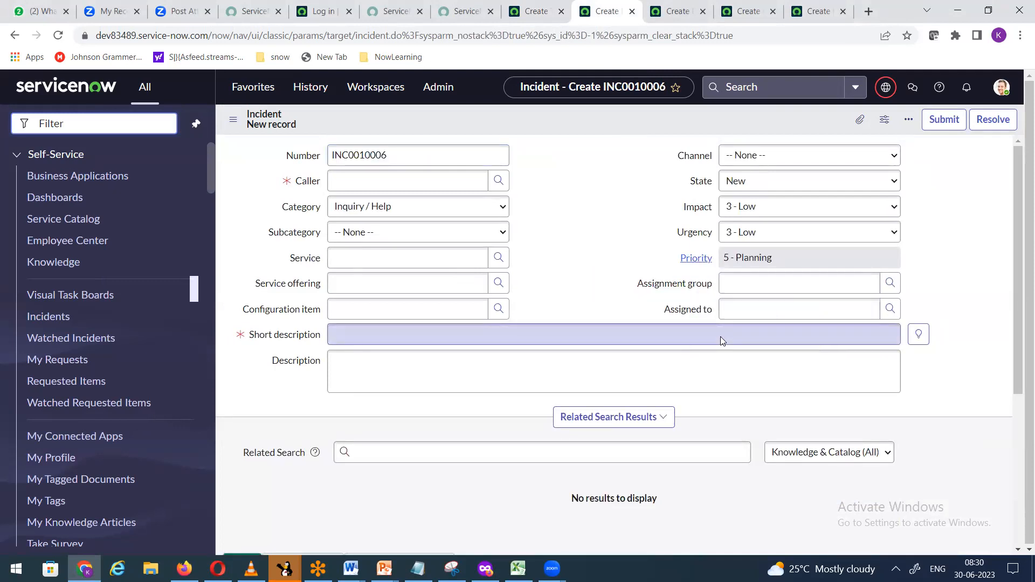
{"action": "right_click", "coordinate": [609, 16]}
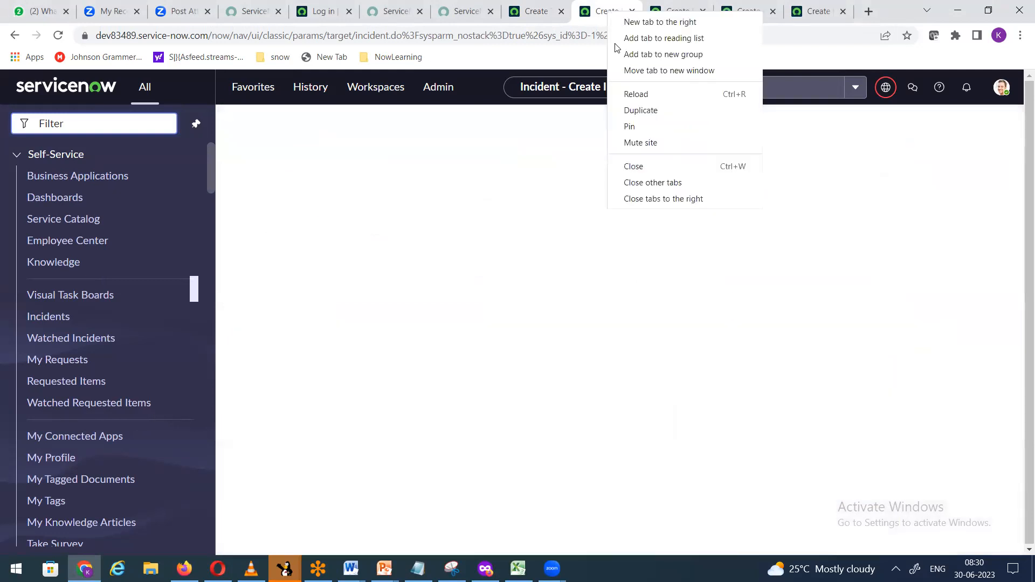
{"action": "left_click", "coordinate": [626, 109]}
Step: Open a new Incident form with incident.form from the navigator
{"action": "left_click", "coordinate": [564, 17]}
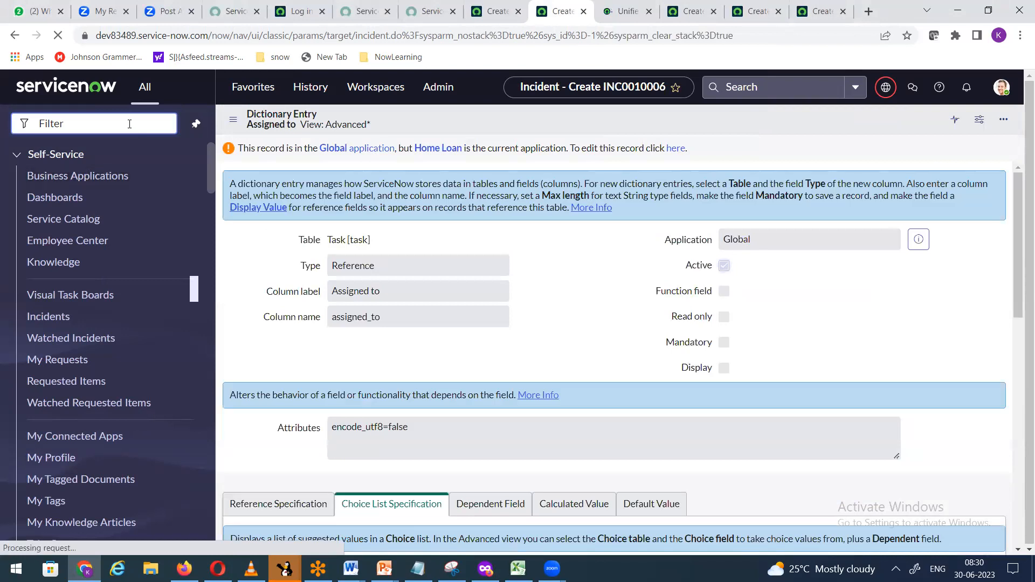
{"action": "type", "text": "in"}
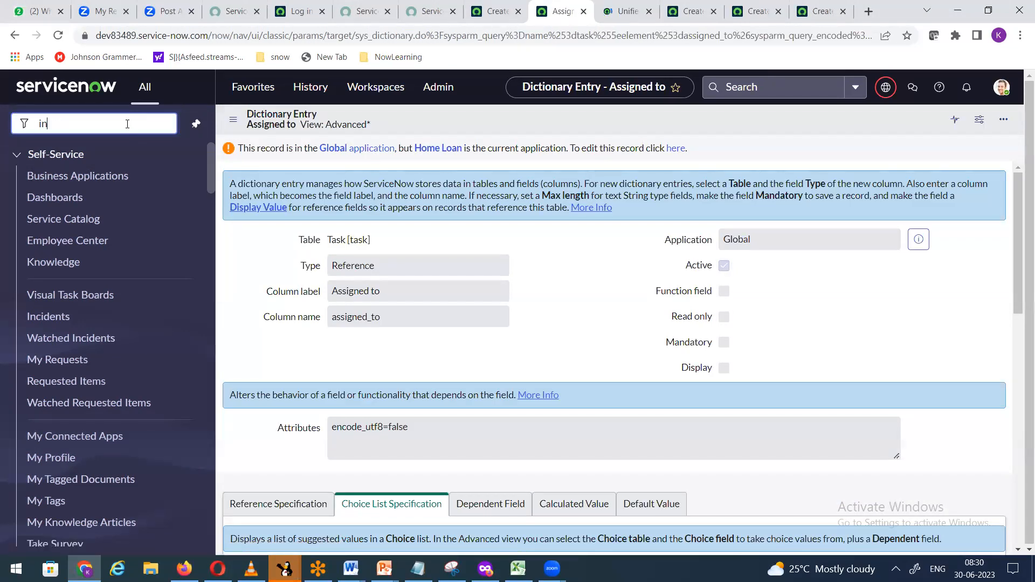
{"action": "type", "text": "cident.form"}
{"action": "key", "text": "Return"}
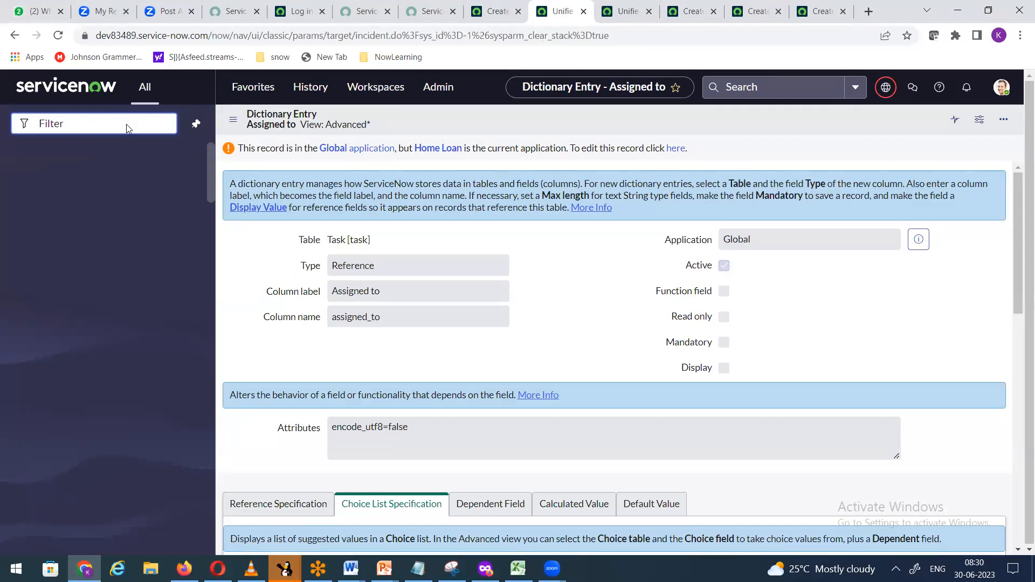
Step: On incident INC0010007, open the Assigned to dictionary entry for editing
{"action": "left_click", "coordinate": [624, 13]}
{"action": "left_click", "coordinate": [562, 15]}
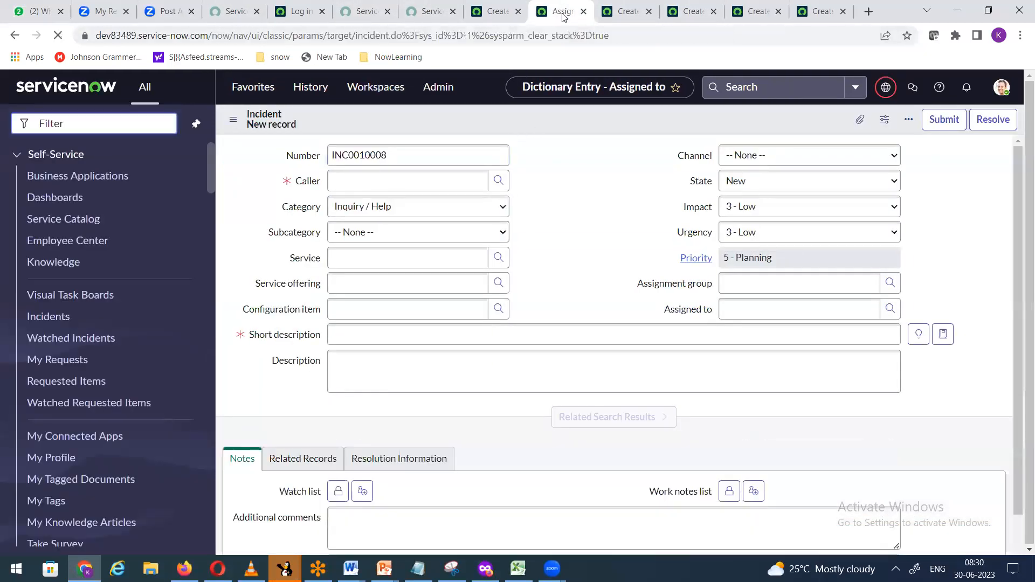
{"action": "left_click", "coordinate": [627, 16]}
{"action": "right_click", "coordinate": [694, 314]}
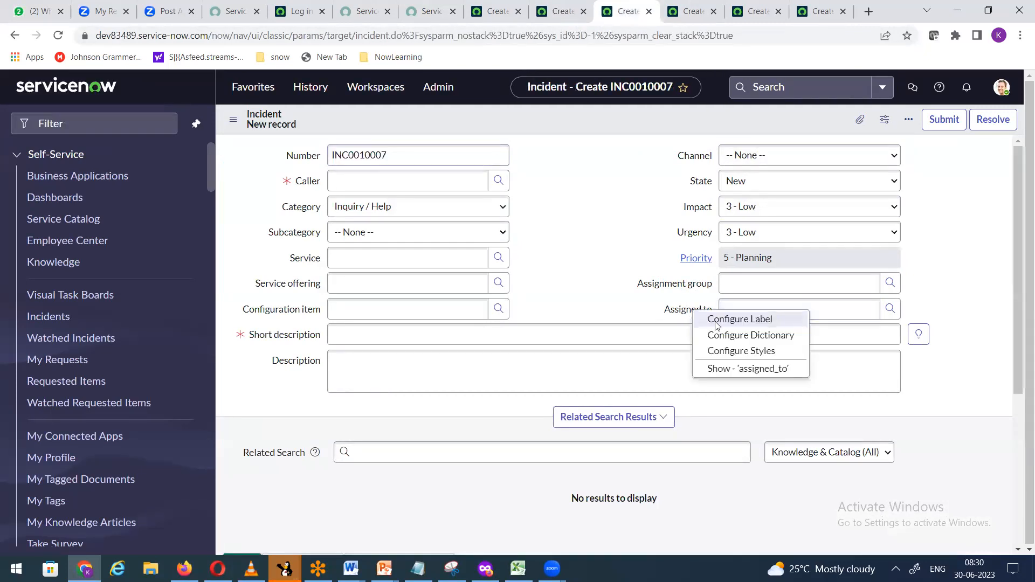
{"action": "left_click", "coordinate": [727, 337]}
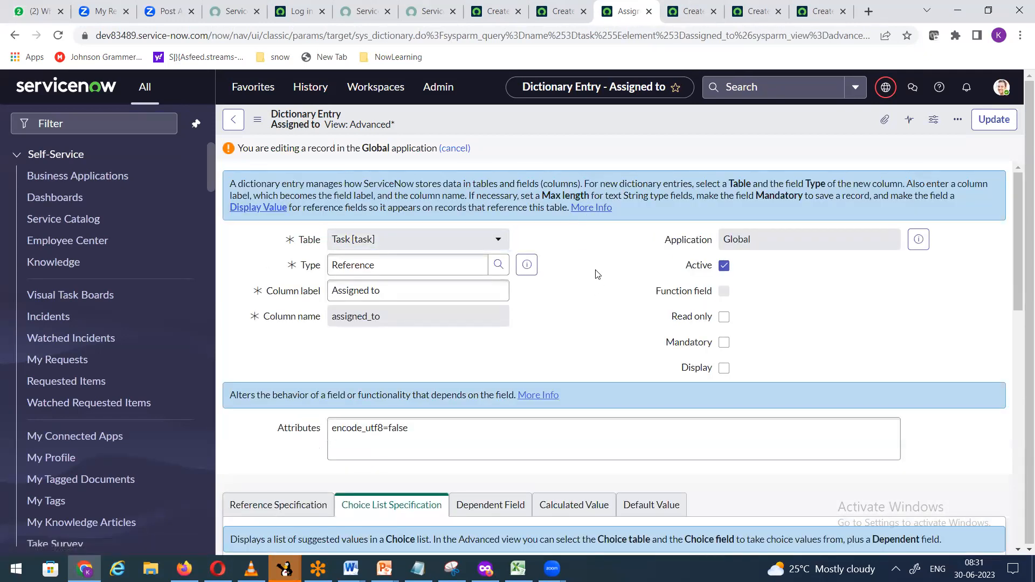
Step: Show Assigned to's Dictionary Overrides related list with column search fields
{"action": "scroll", "coordinate": [597, 270], "scroll_direction": "down", "scroll_amount": 3}
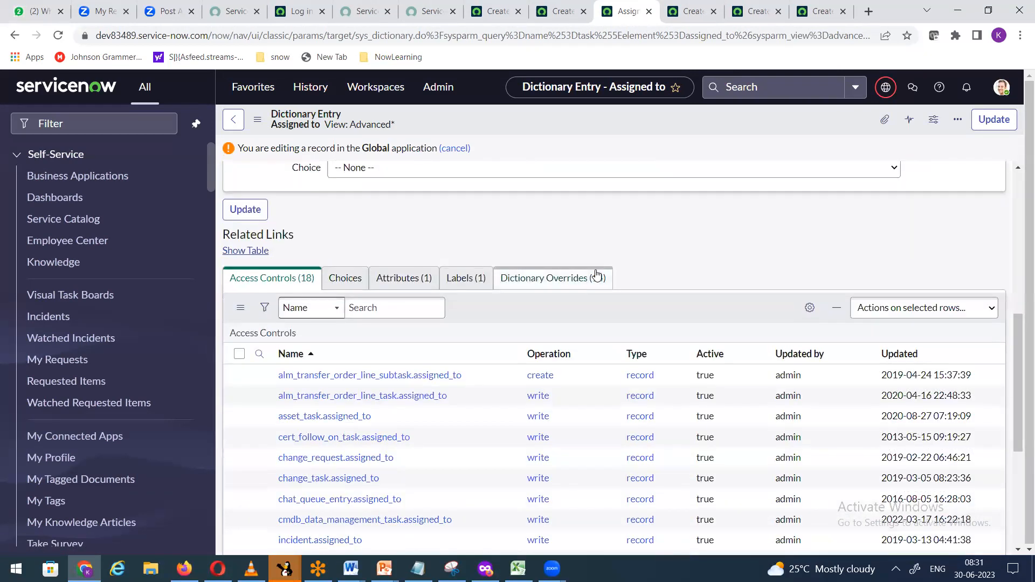
{"action": "left_click", "coordinate": [533, 286]}
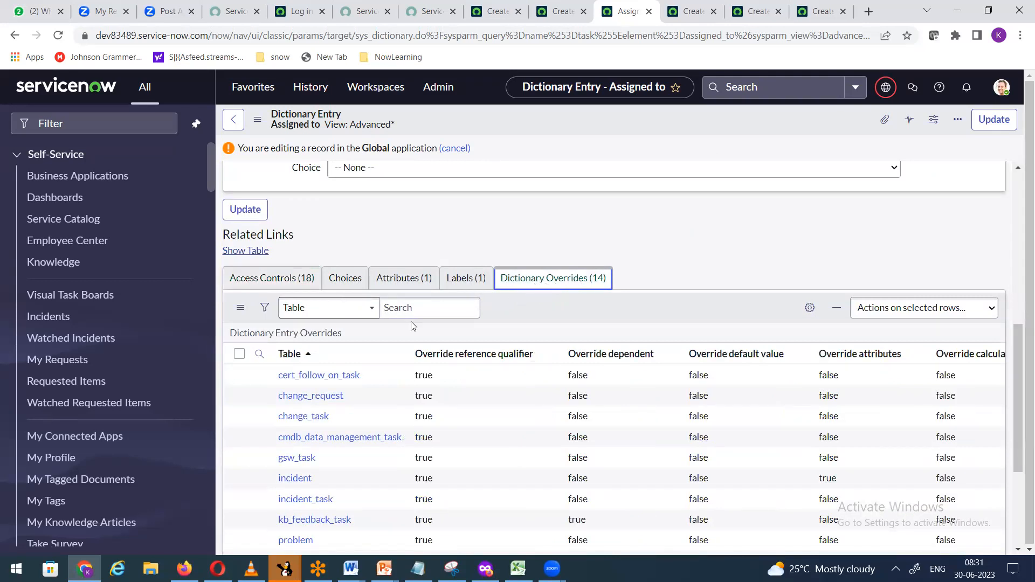
{"action": "scroll", "coordinate": [416, 324], "scroll_direction": "down", "scroll_amount": 3}
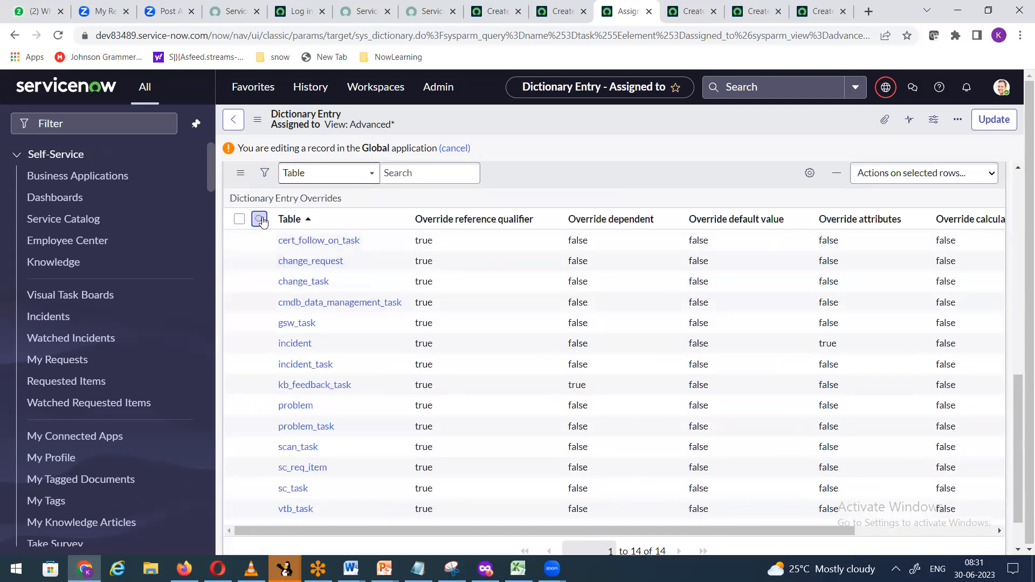
{"action": "left_click", "coordinate": [259, 219]}
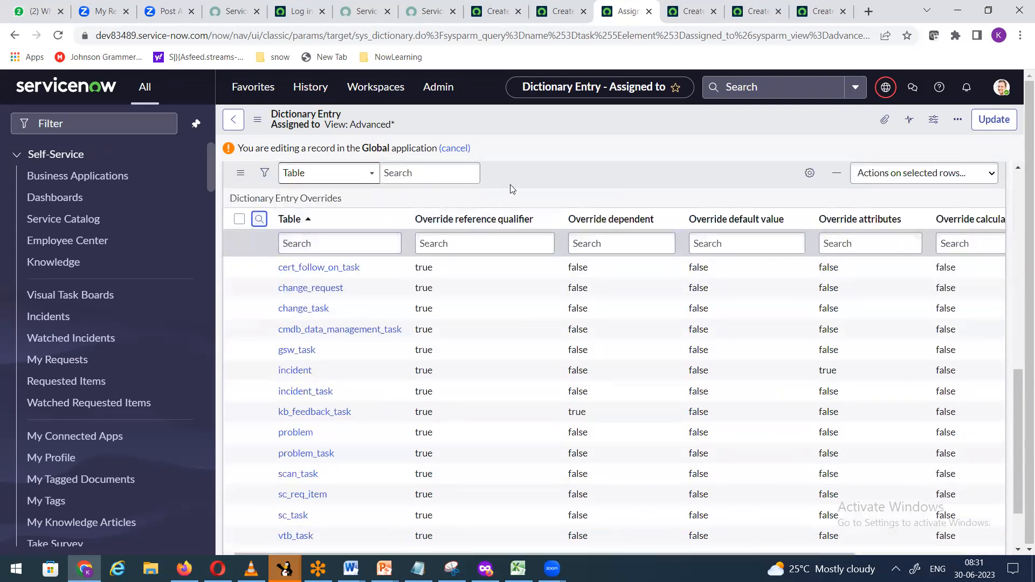
Step: Filter the overrides Table column by *incid, leaving incident and incident_task, then view INC0010008
{"action": "left_click", "coordinate": [325, 253]}
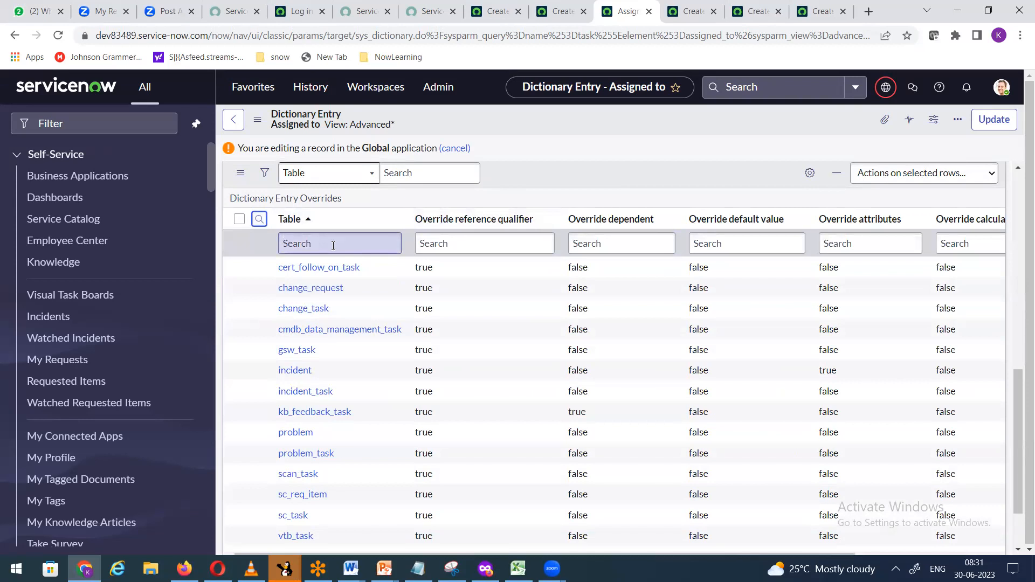
{"action": "left_click", "coordinate": [333, 247]}
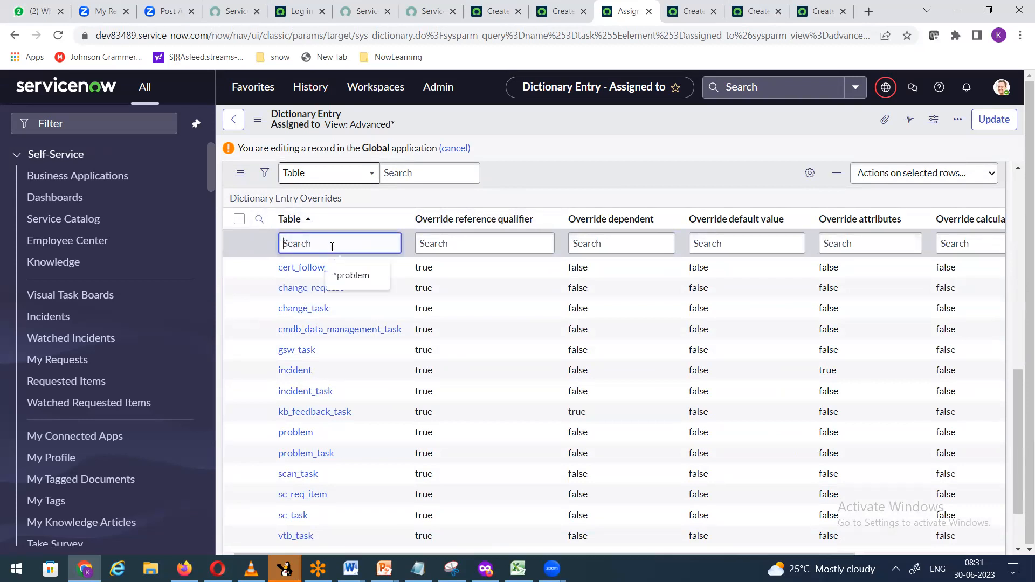
{"action": "type", "text": "8incid"}
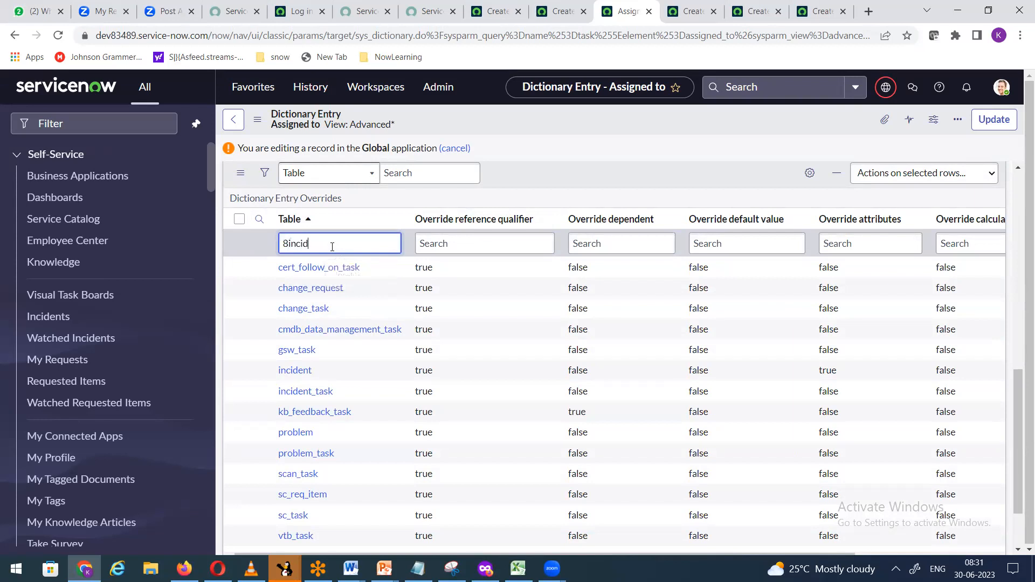
{"action": "key", "text": "BackSpace"}
{"action": "key", "text": "BackSpace"}
{"action": "key", "text": "BackSpace"}
{"action": "type", "text": "*"}
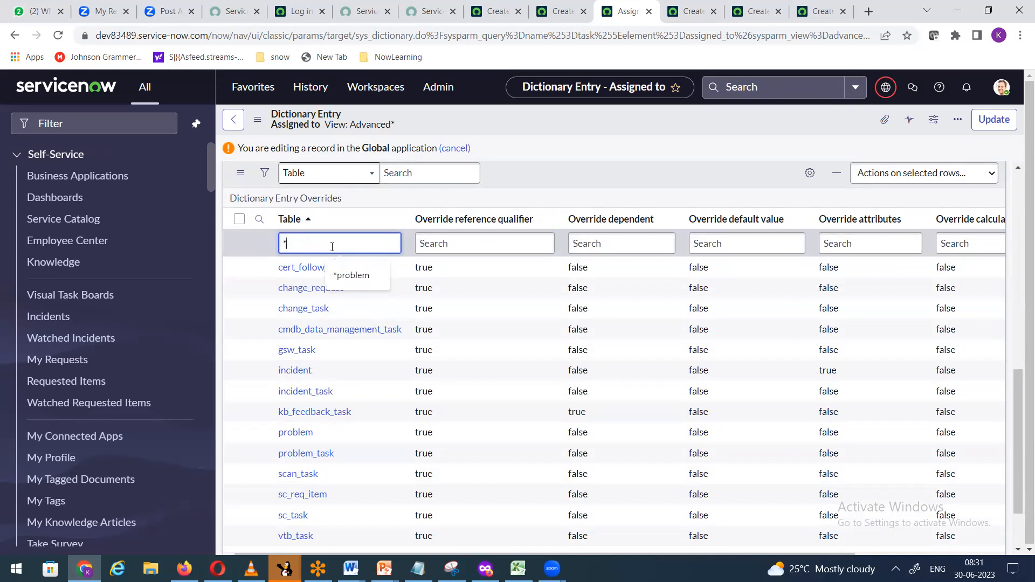
{"action": "type", "text": "incid"}
{"action": "key", "text": "Return"}
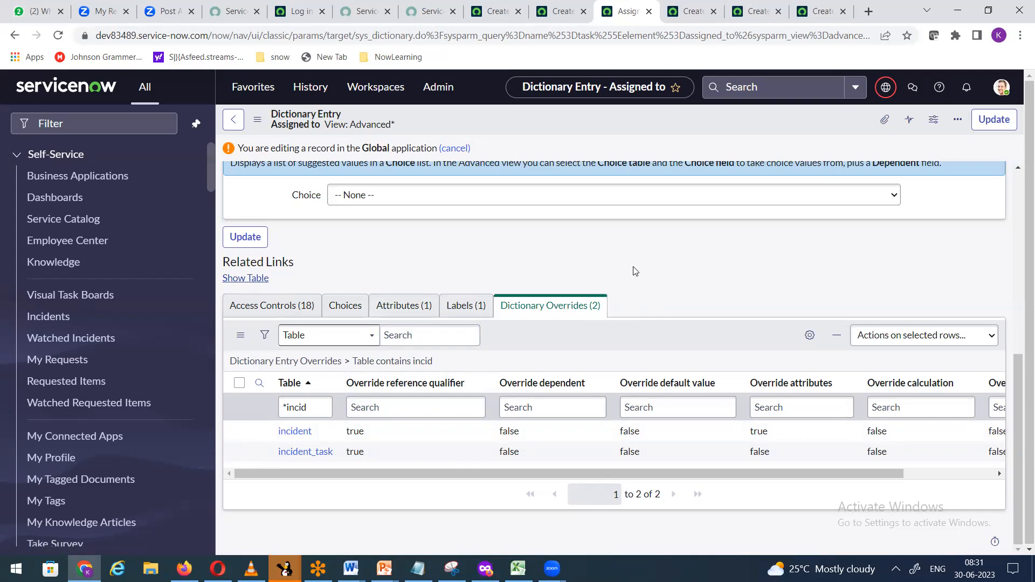
{"action": "left_click", "coordinate": [556, 10]}
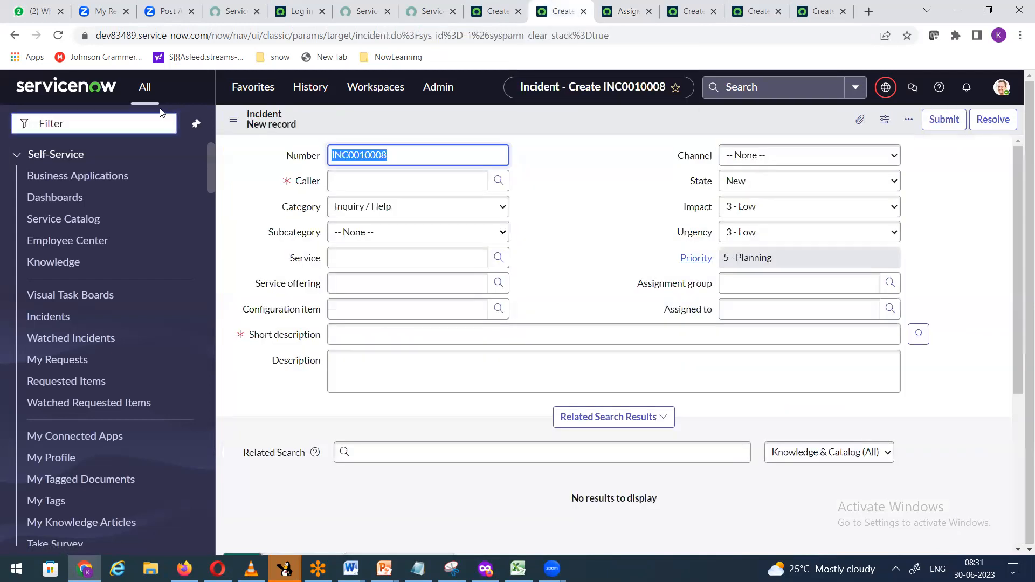
Step: Filter the navigator by 'user ad' and duplicate the incident browser tab
{"action": "left_click", "coordinate": [93, 126]}
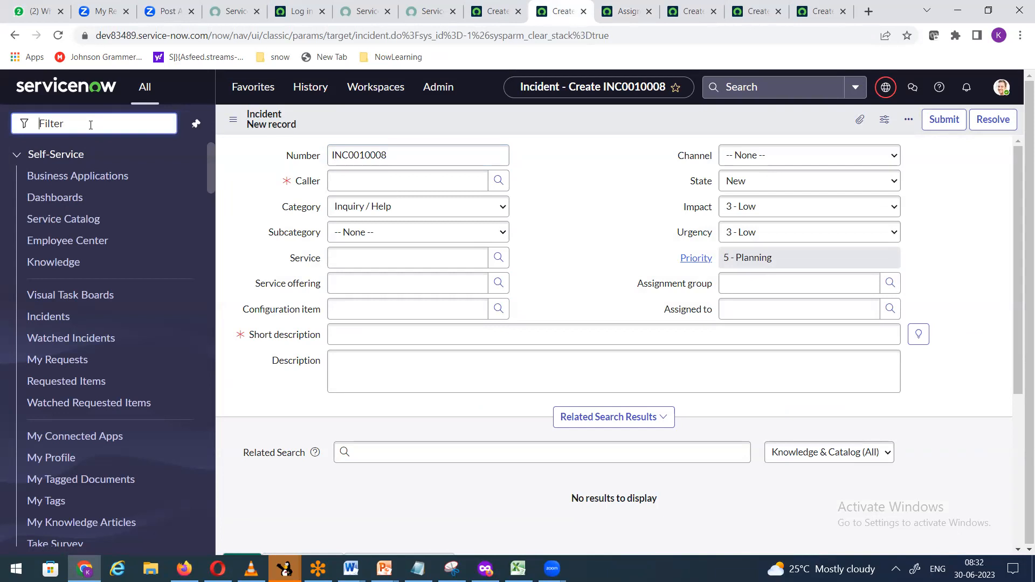
{"action": "type", "text": "user ad"}
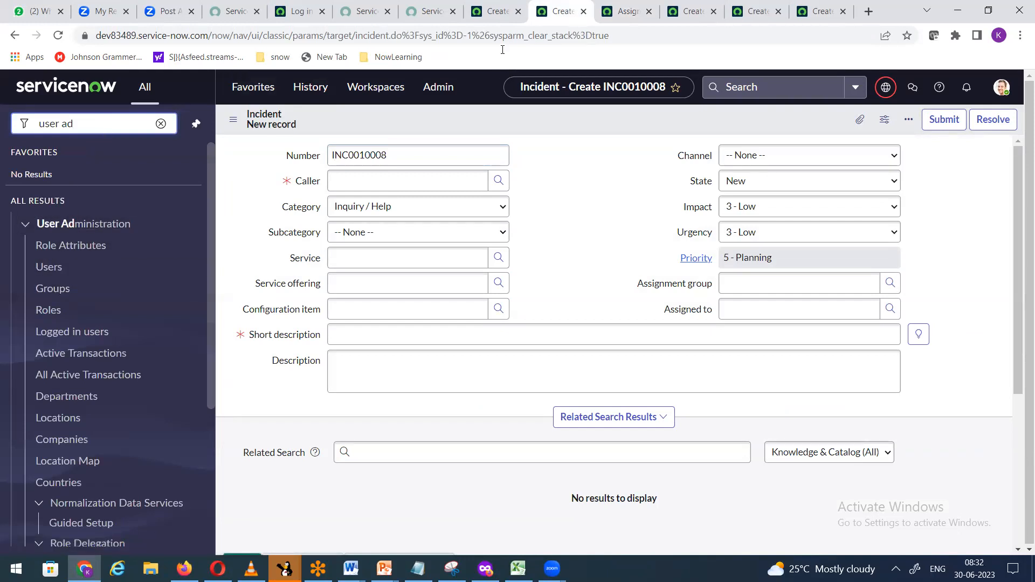
{"action": "right_click", "coordinate": [550, 12]}
{"action": "left_click", "coordinate": [574, 107]}
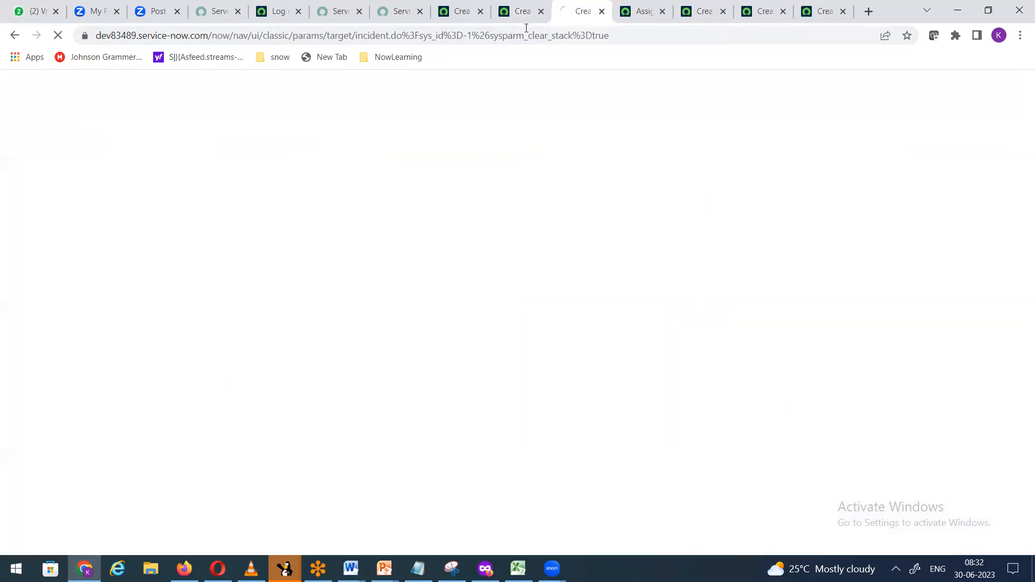
{"action": "left_click", "coordinate": [513, 17]}
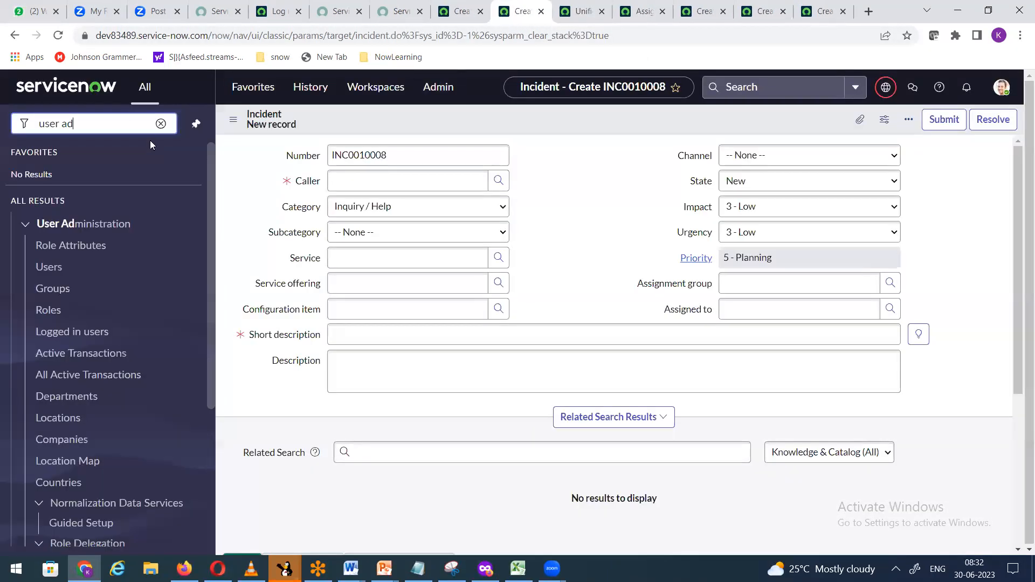
Step: Open the Groups list and filter it by Name is not HL
{"action": "left_click", "coordinate": [56, 291]}
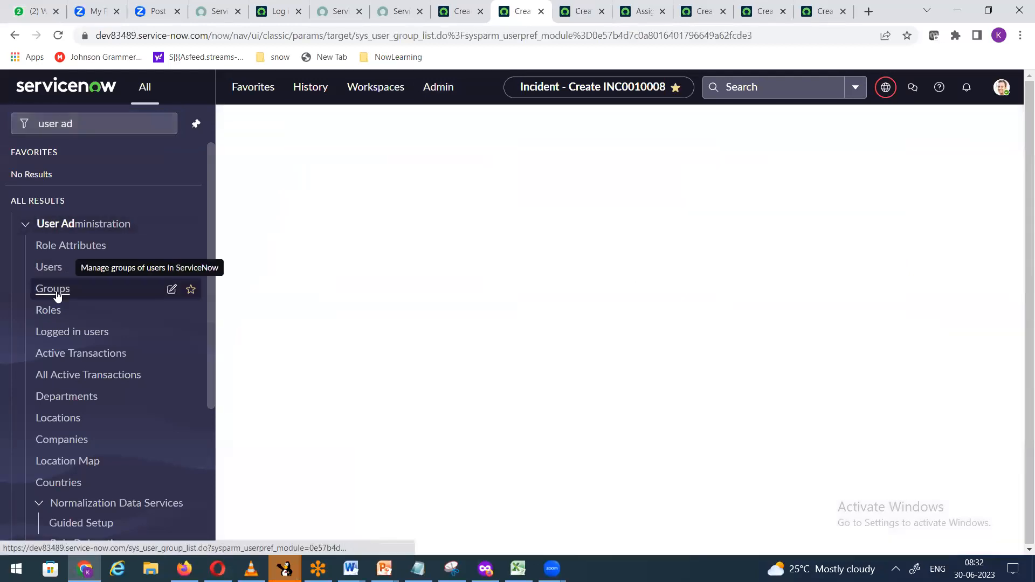
{"action": "left_click", "coordinate": [330, 188]}
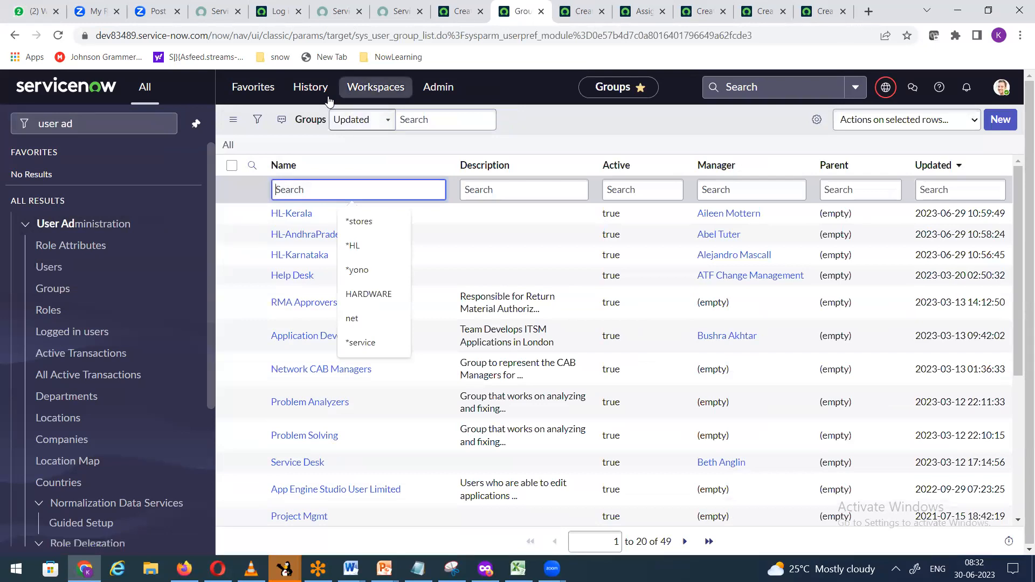
{"action": "left_click", "coordinate": [257, 119]}
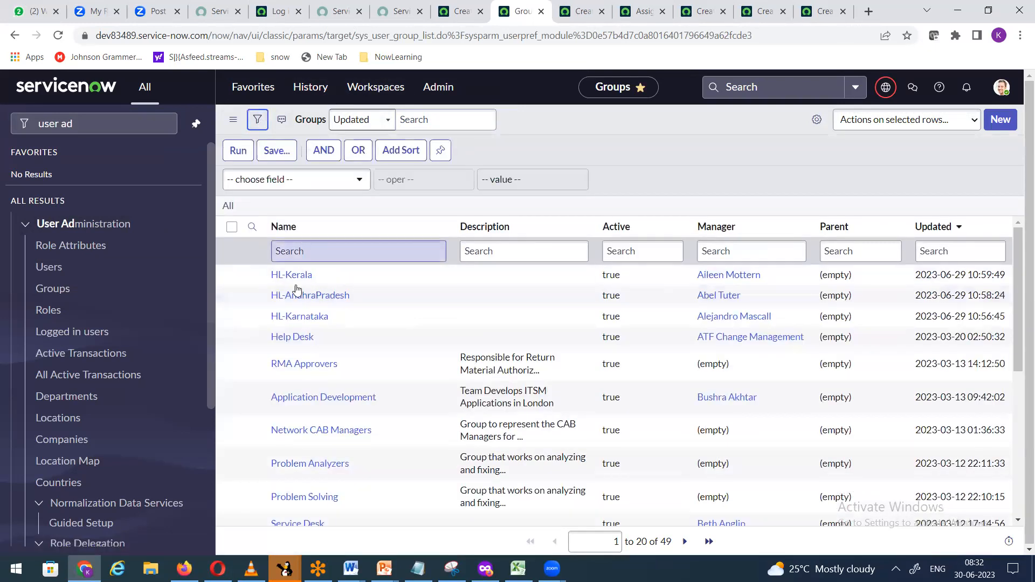
{"action": "left_click", "coordinate": [303, 183]}
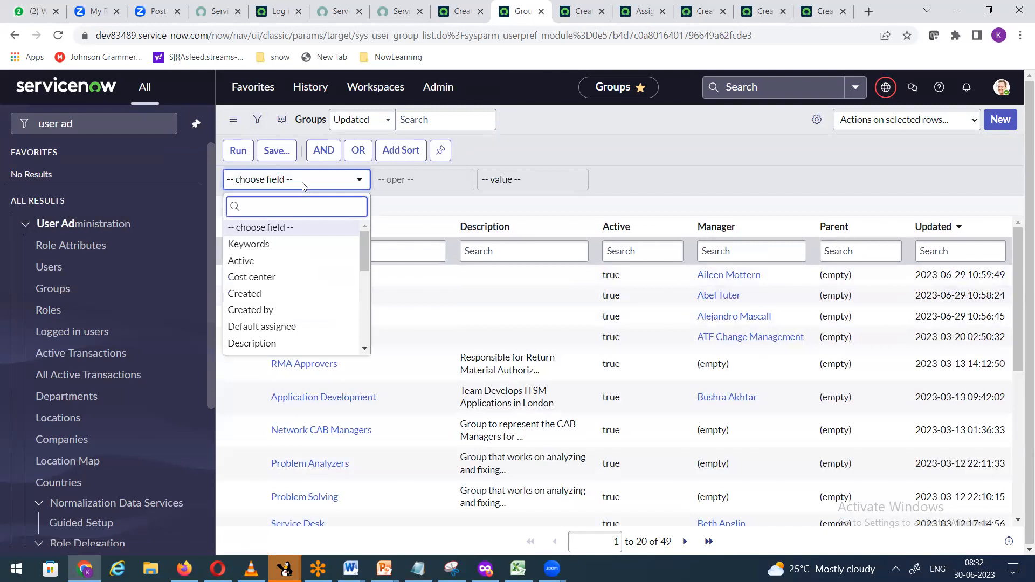
{"action": "type", "text": "name"}
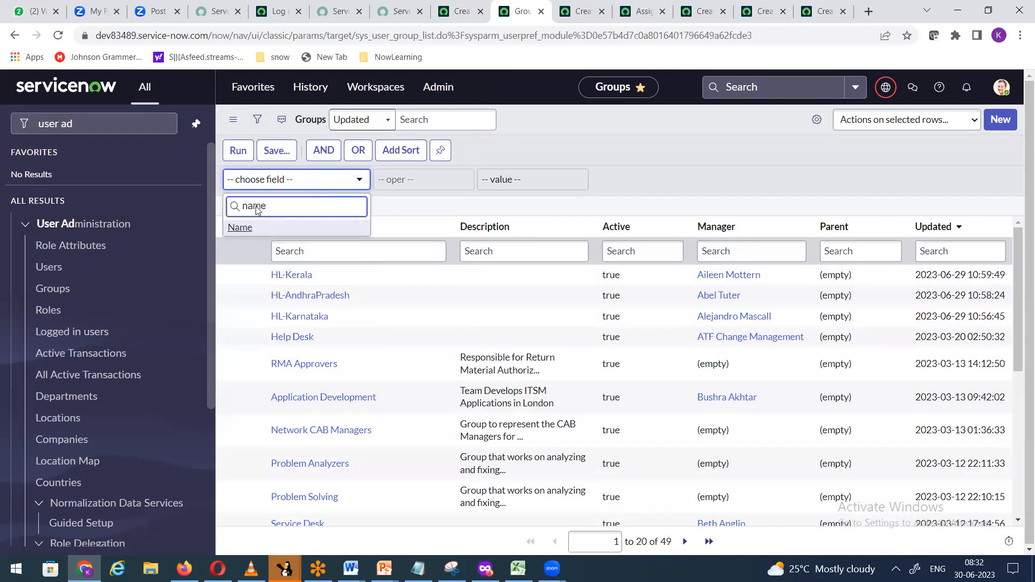
{"action": "left_click", "coordinate": [253, 229]}
{"action": "left_click", "coordinate": [429, 185]}
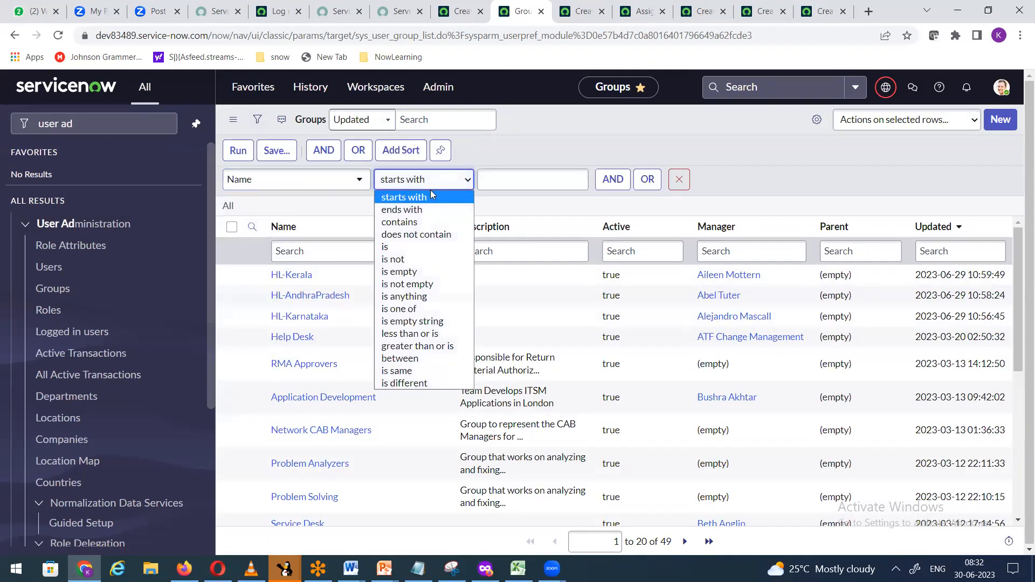
{"action": "left_click", "coordinate": [393, 259]}
{"action": "left_click", "coordinate": [505, 181]}
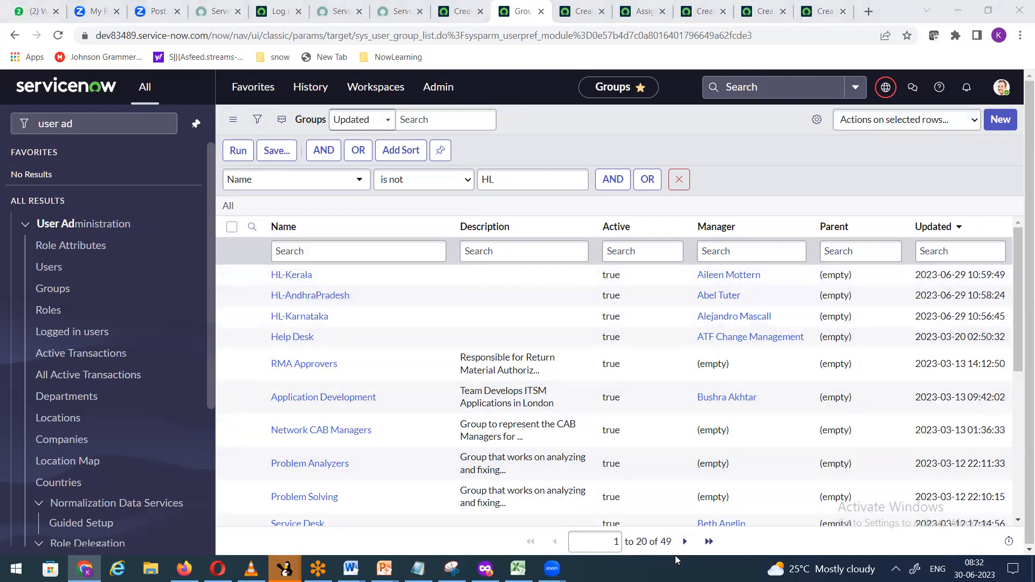
{"action": "left_click", "coordinate": [238, 150]}
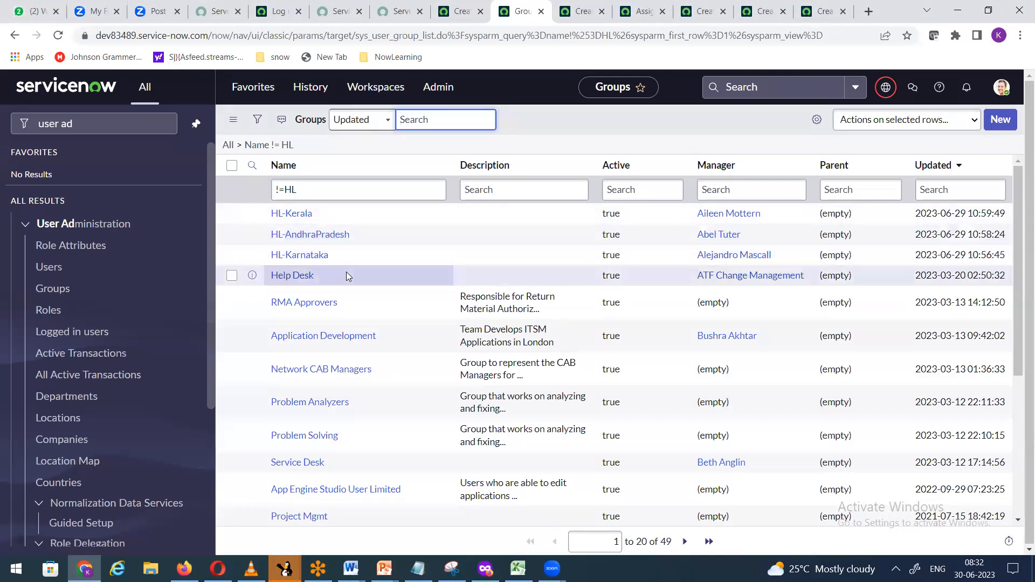
Step: Change the Name filter value to HL- and run it again
{"action": "left_click", "coordinate": [256, 121]}
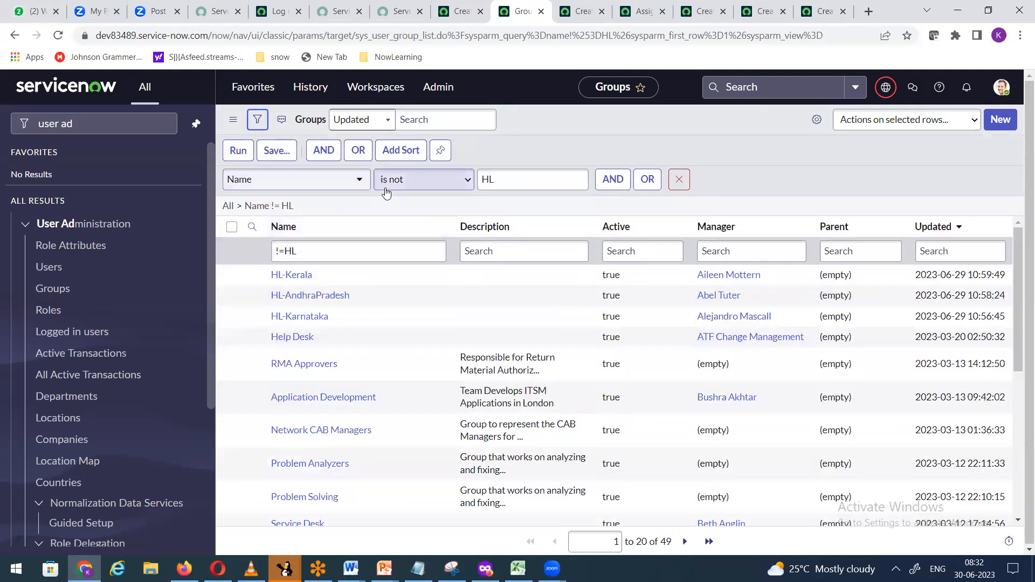
{"action": "left_click", "coordinate": [506, 176]}
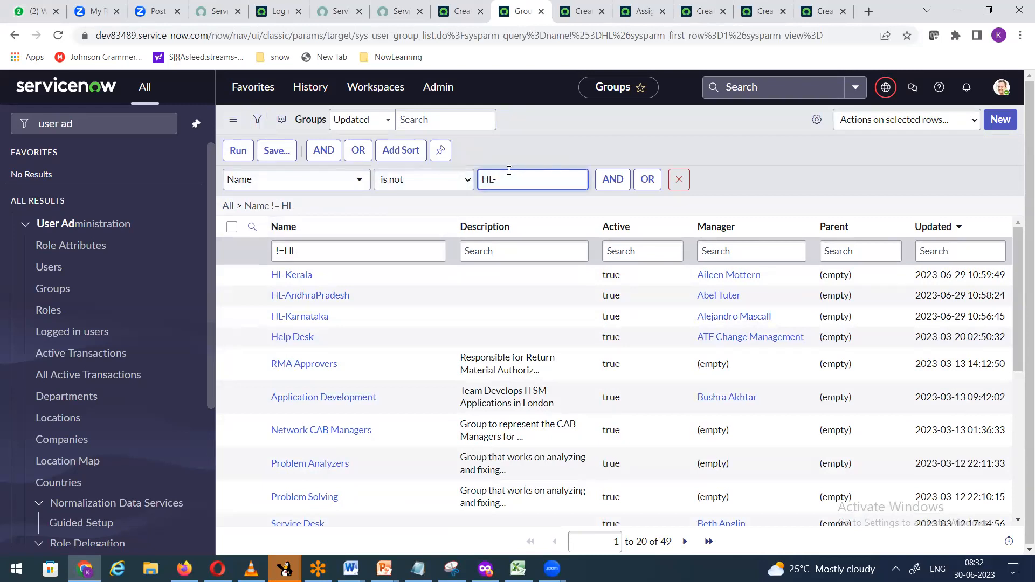
{"action": "type", "text": "-"}
{"action": "left_click", "coordinate": [238, 150]}
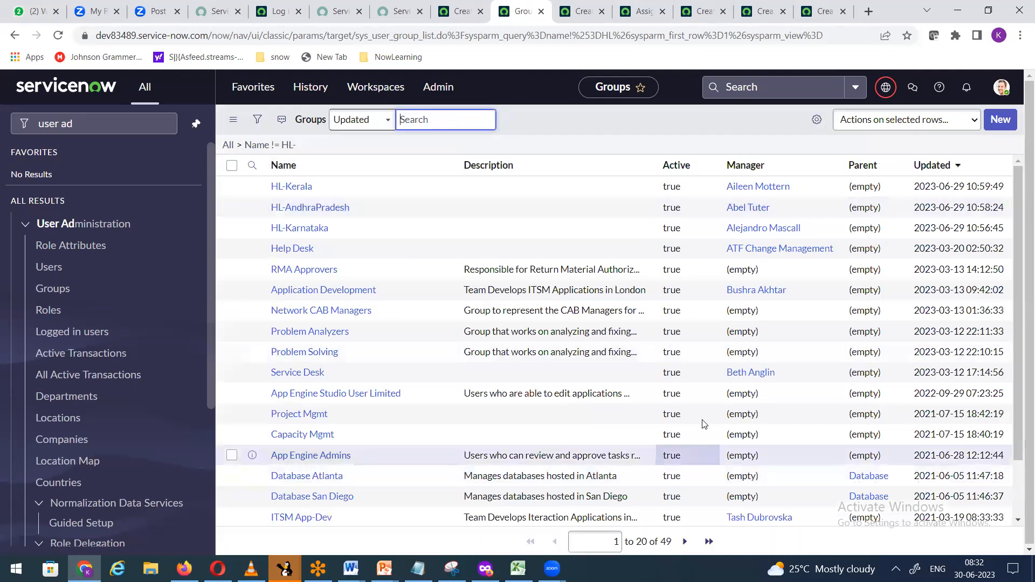
Step: Change the operator to does not contain, leaving 46 groups without HL-
{"action": "left_click", "coordinate": [257, 120]}
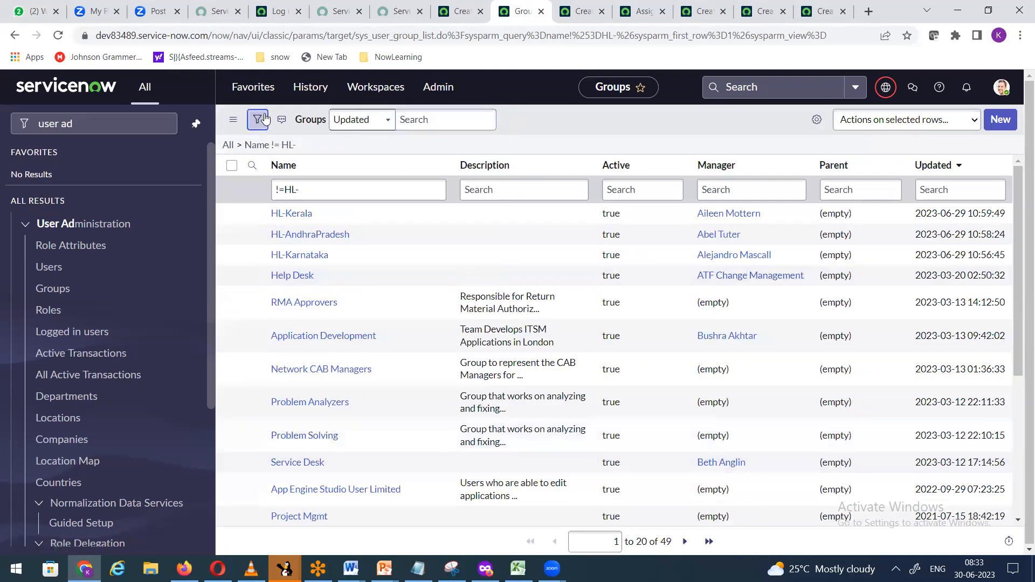
{"action": "left_click", "coordinate": [467, 187]}
{"action": "left_click", "coordinate": [466, 187]}
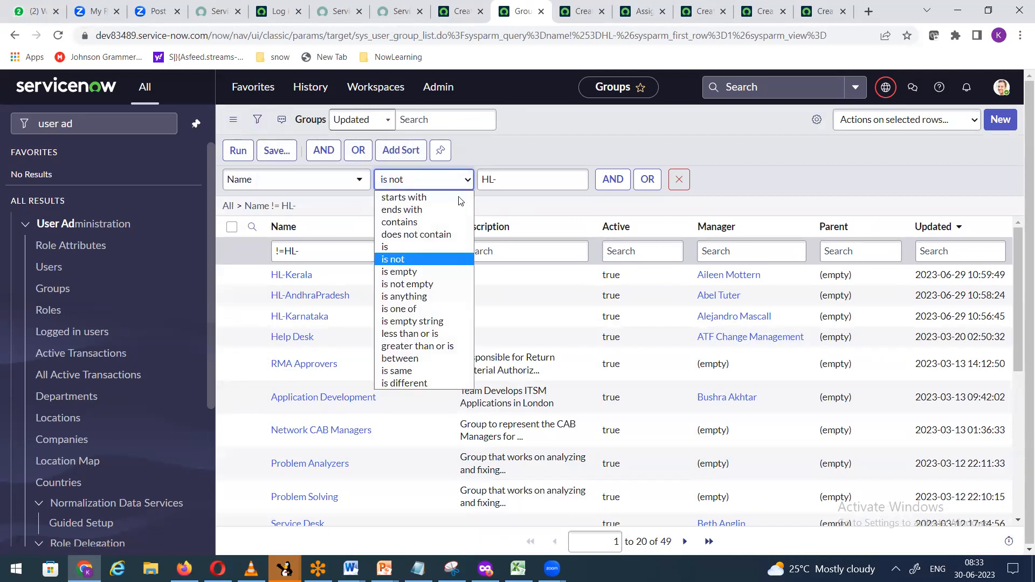
{"action": "left_click", "coordinate": [443, 237]}
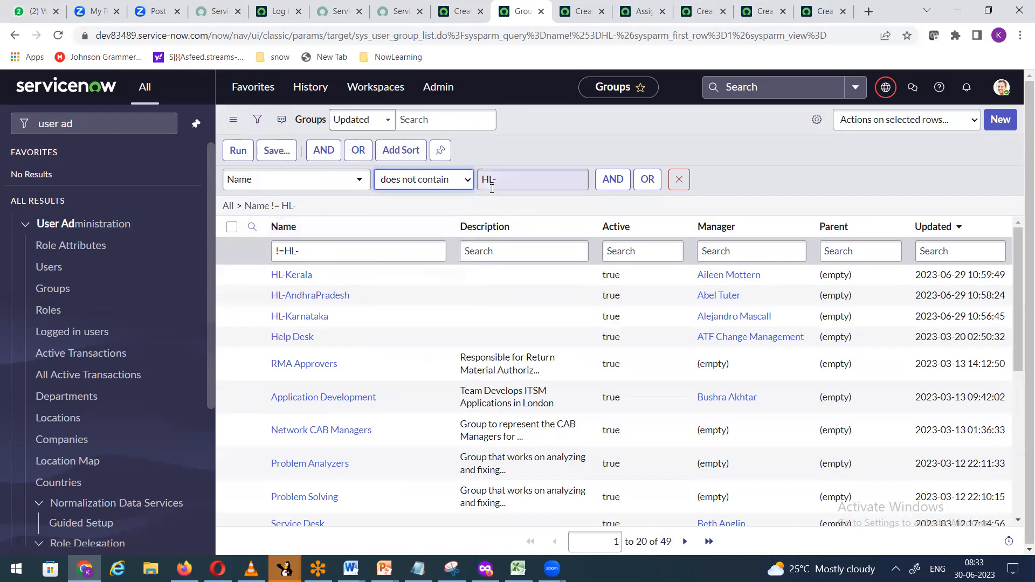
{"action": "left_click", "coordinate": [238, 152]}
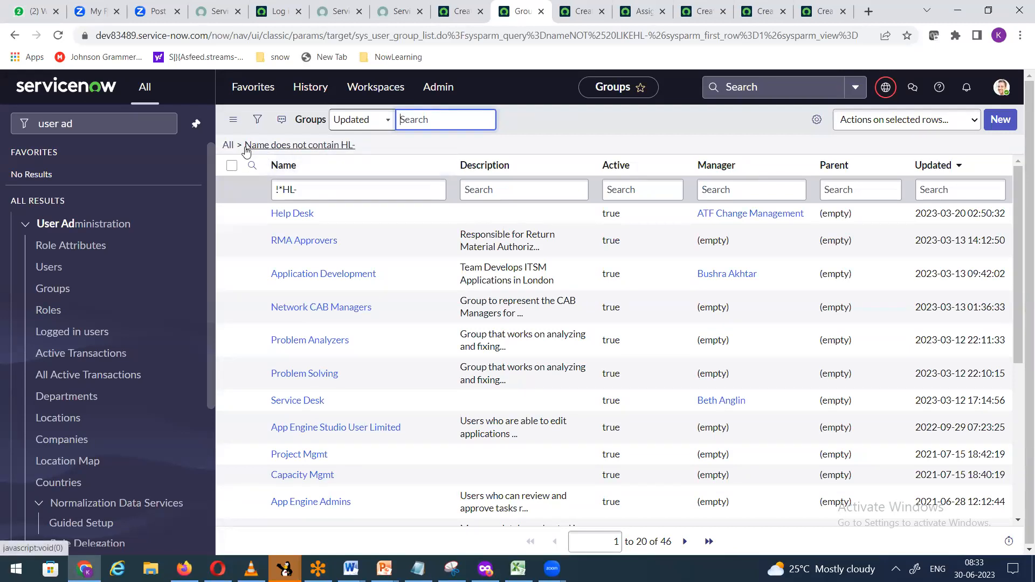
Step: Copy the Groups filter query and return to incident INC0010009
{"action": "right_click", "coordinate": [343, 152]}
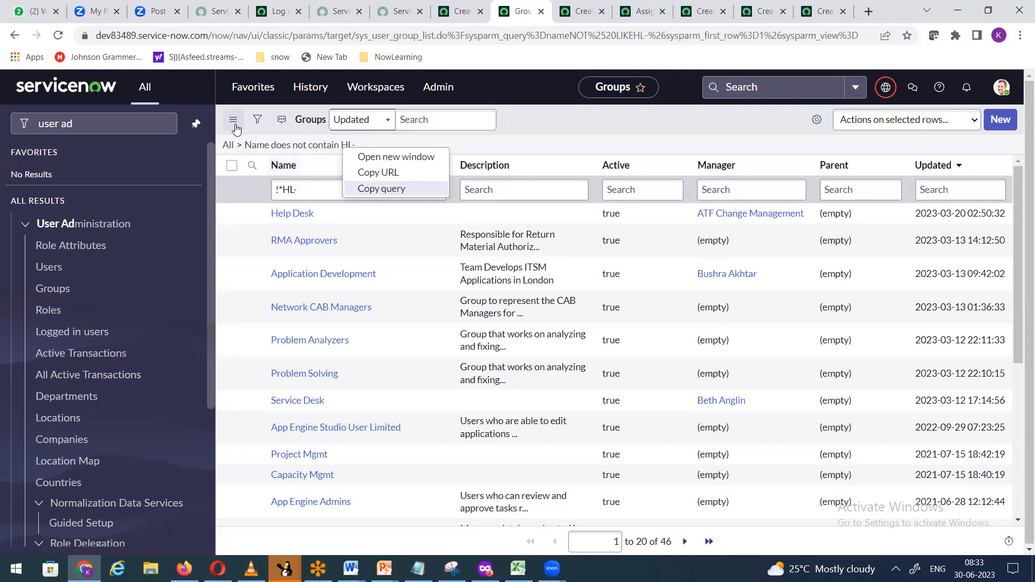
{"action": "left_click", "coordinate": [382, 189]}
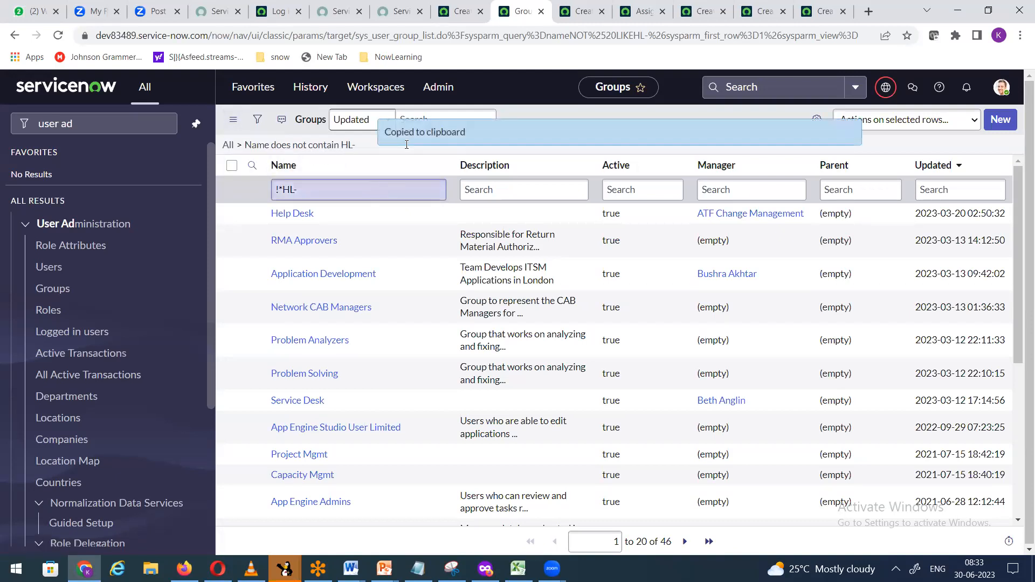
{"action": "left_click", "coordinate": [575, 17]}
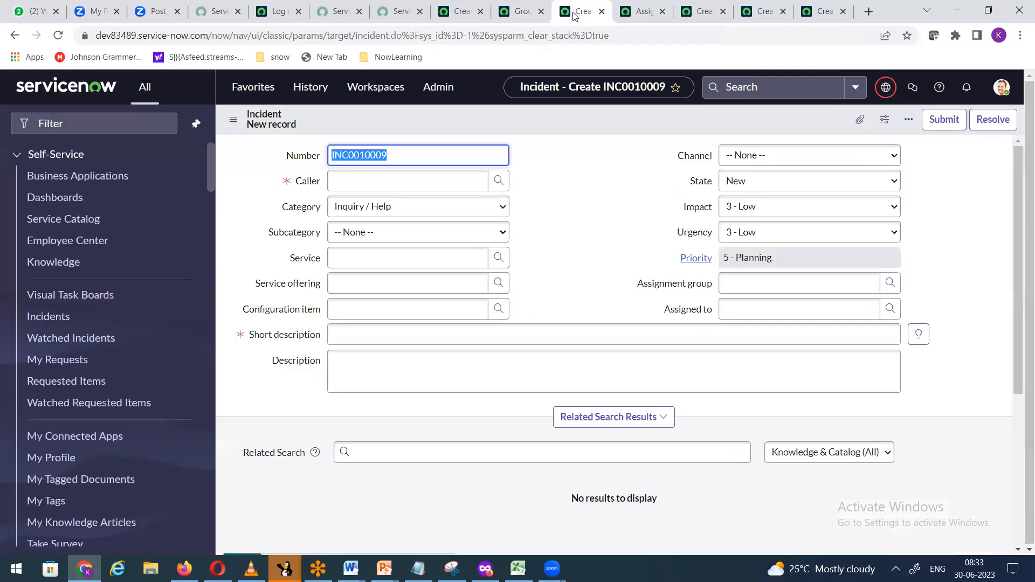
Step: Open the Incident assigned_to Dictionary Entry Override in a new tab
{"action": "left_click", "coordinate": [634, 16]}
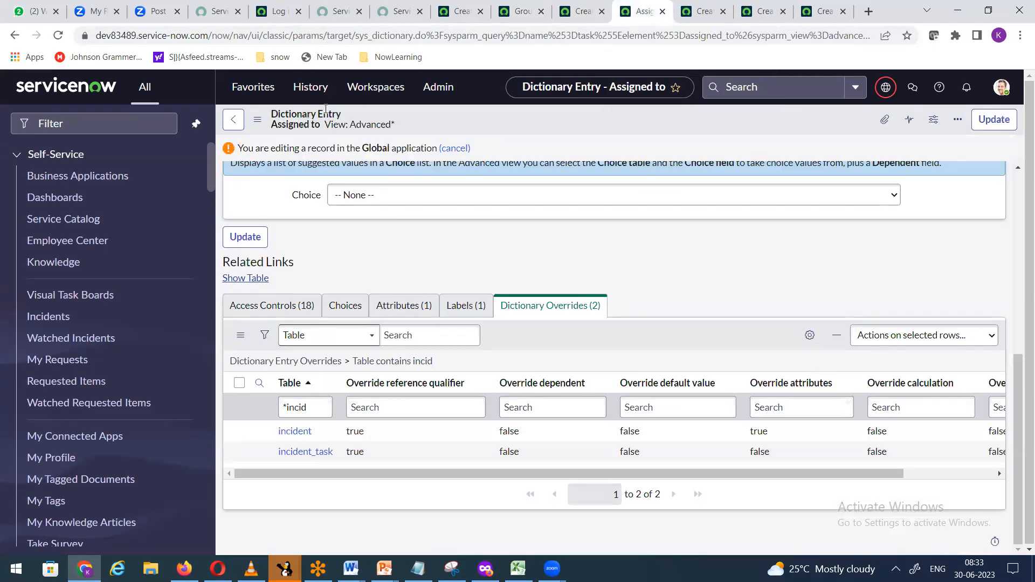
{"action": "right_click", "coordinate": [280, 437]}
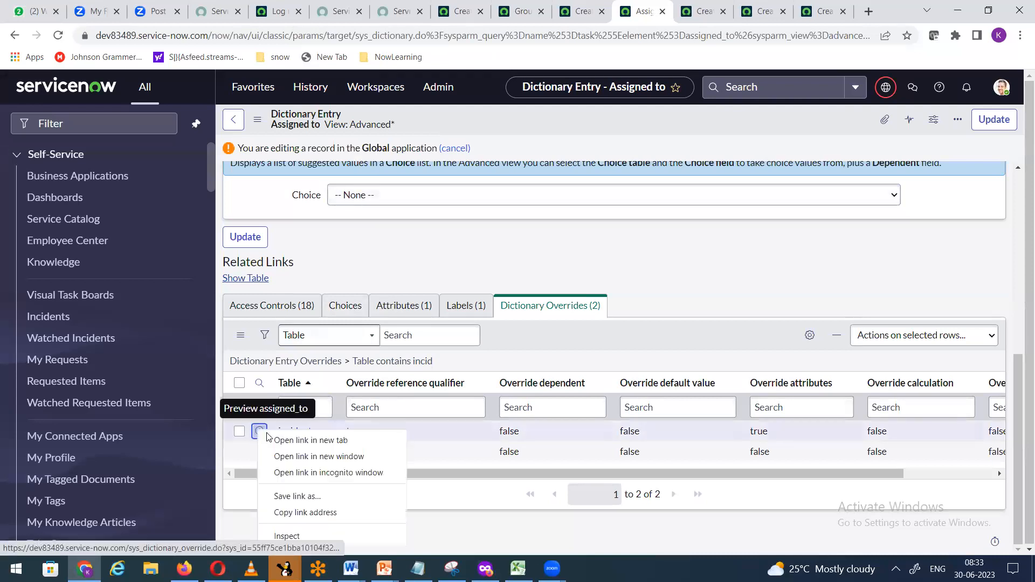
{"action": "left_click", "coordinate": [305, 445]}
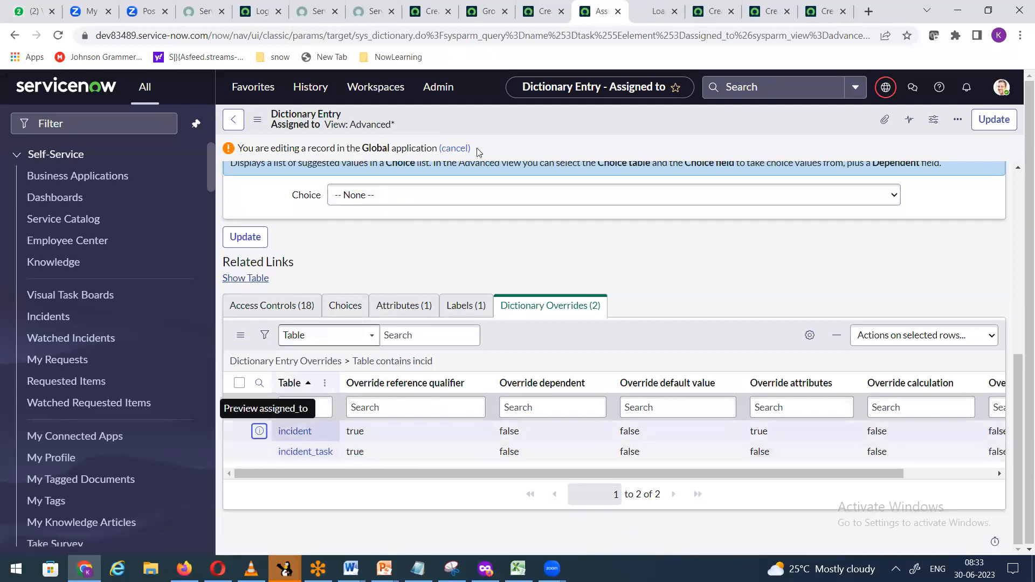
{"action": "key", "text": "ctrl+Tab"}
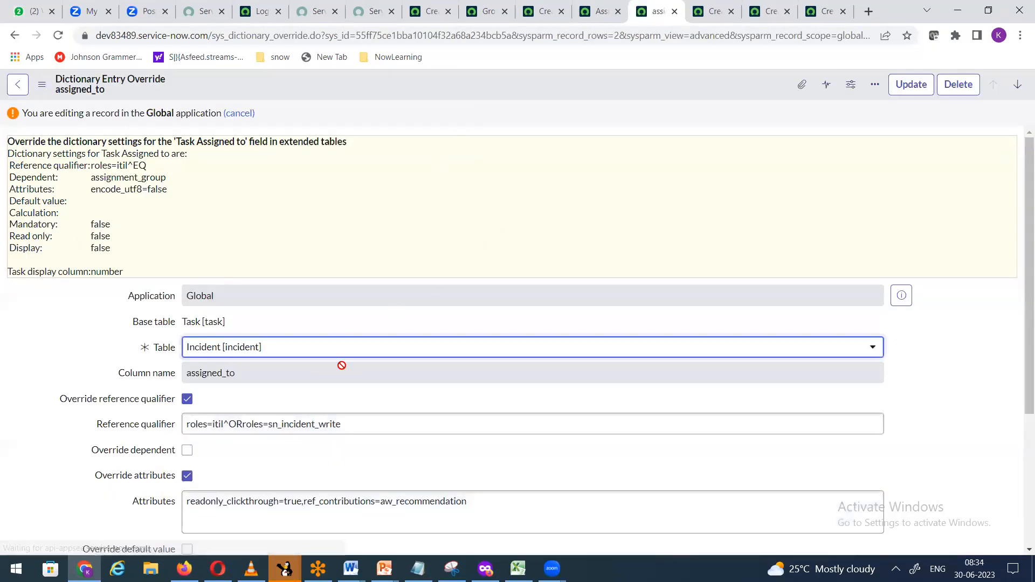
Step: Replace the assigned_to override's reference qualifier with nameNOT LIKEHL- and save it
{"action": "scroll", "coordinate": [342, 363], "scroll_direction": "down", "scroll_amount": 3}
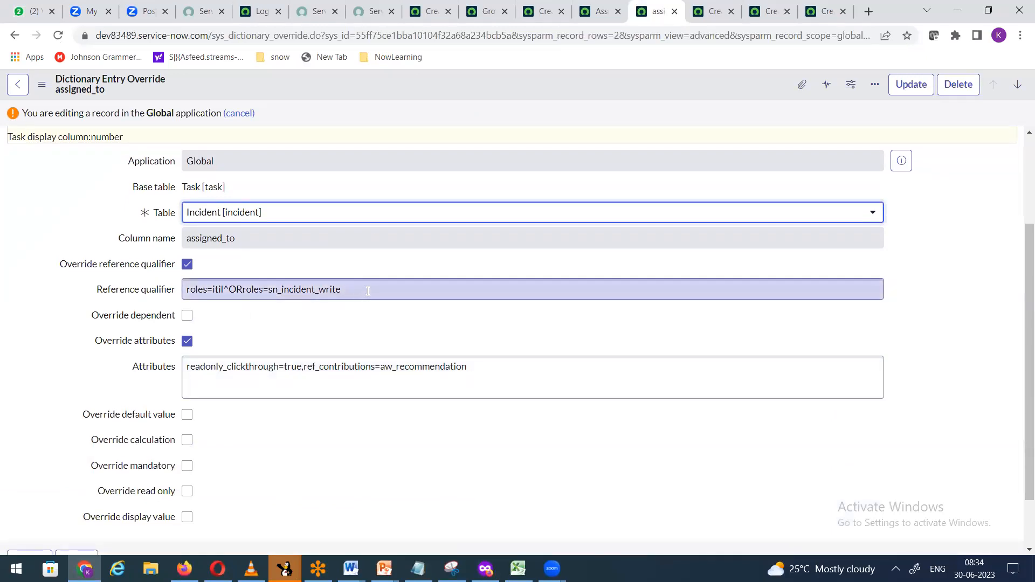
{"action": "left_click_drag", "start_coordinate": [387, 289], "coordinate": [181, 293]}
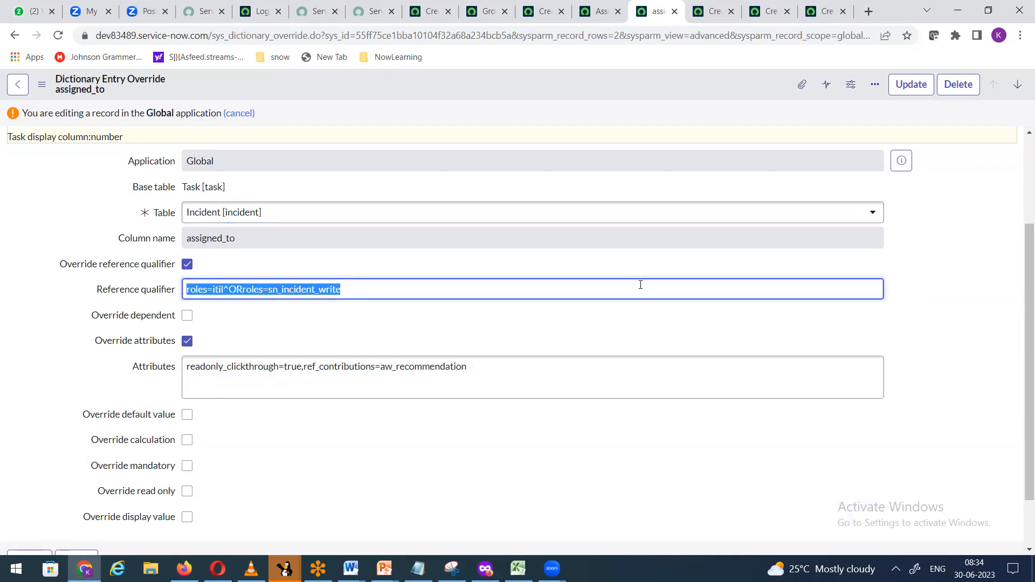
{"action": "key", "text": "ctrl+v"}
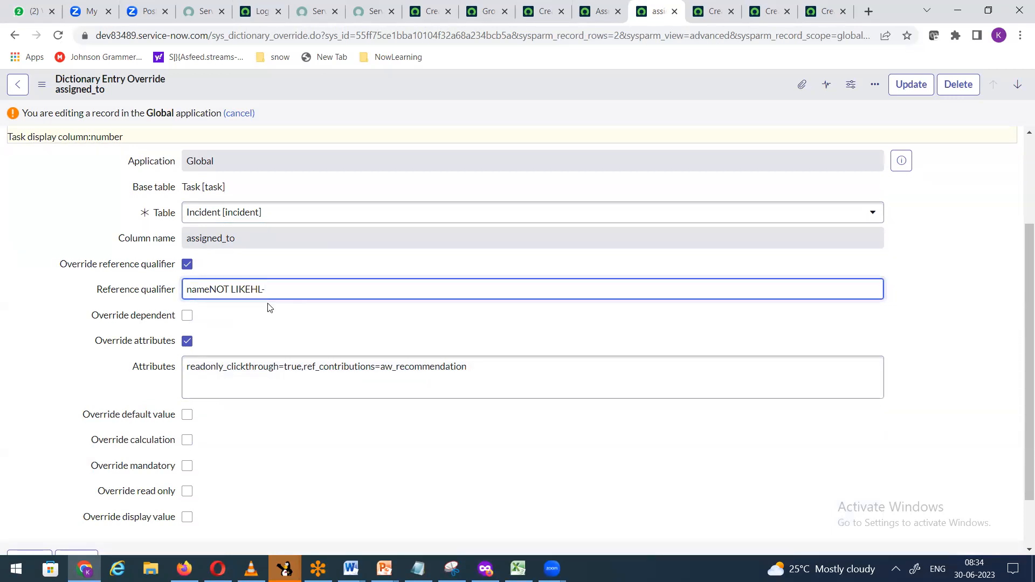
{"action": "right_click", "coordinate": [523, 80]}
{"action": "left_click", "coordinate": [542, 87]}
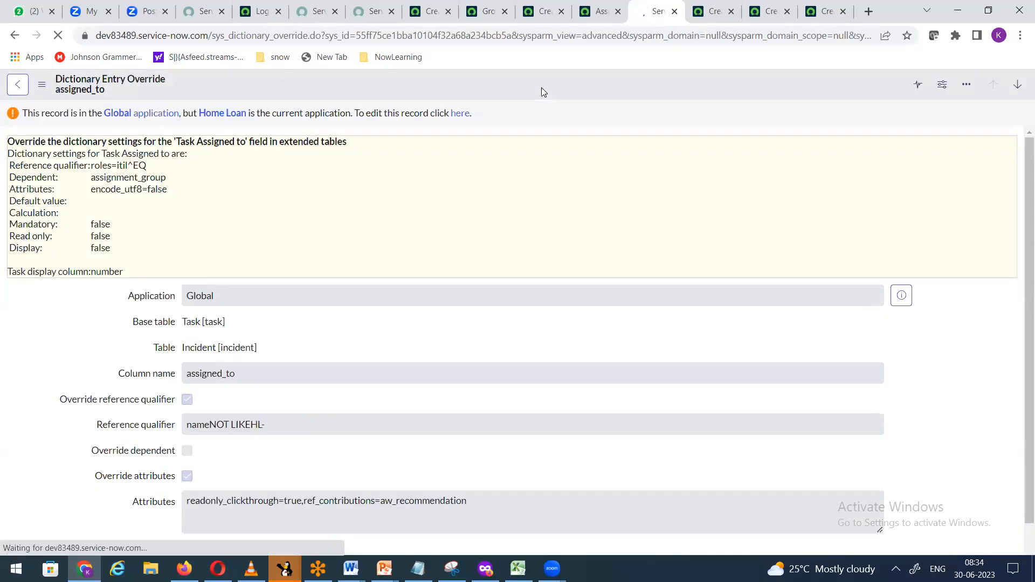
{"action": "left_click", "coordinate": [485, 11]}
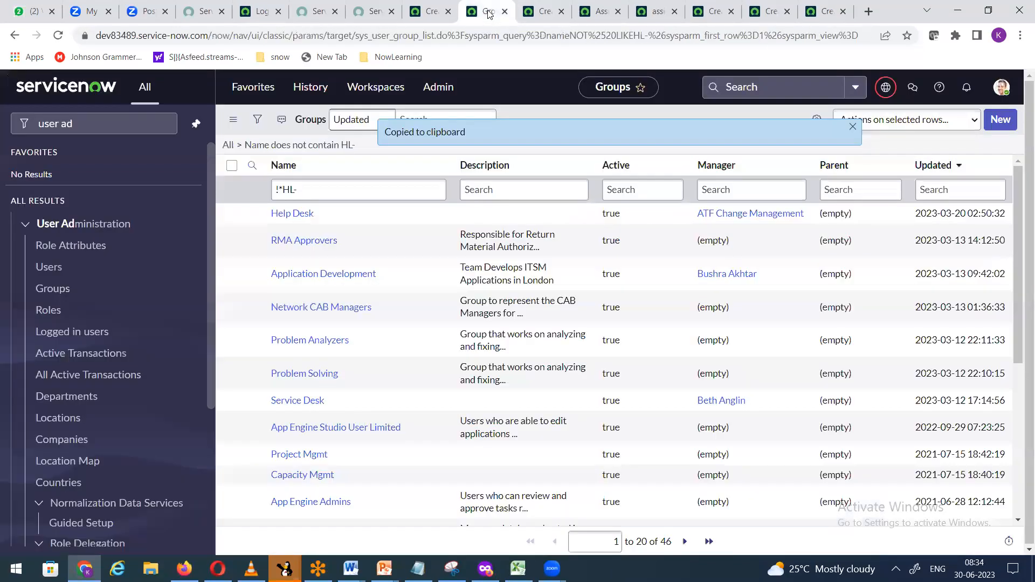
Step: Reload the new incident and confirm the Assignment group lookup still lists HL- groups
{"action": "left_click", "coordinate": [546, 12]}
{"action": "right_click", "coordinate": [455, 119]}
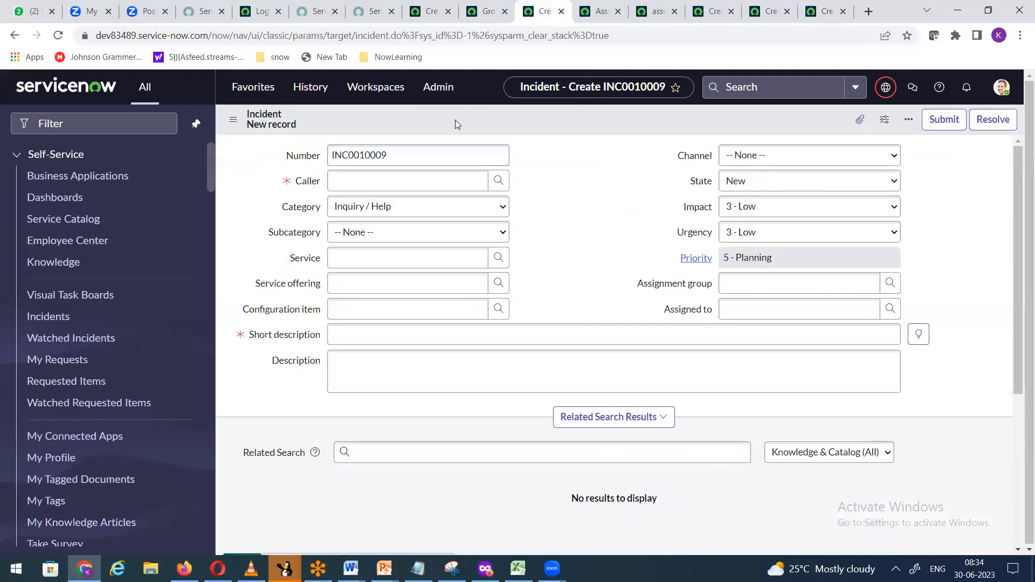
{"action": "left_click", "coordinate": [479, 234]}
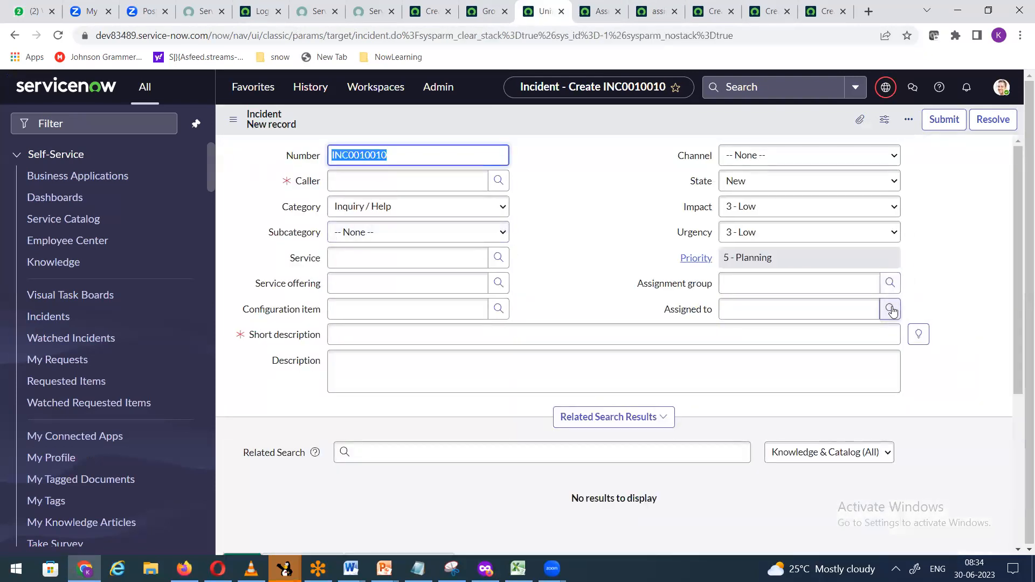
{"action": "left_click", "coordinate": [890, 283]}
{"action": "left_click_drag", "start_coordinate": [584, 193], "coordinate": [583, 134]}
{"action": "scroll", "coordinate": [470, 388], "scroll_direction": "down", "scroll_amount": 4}
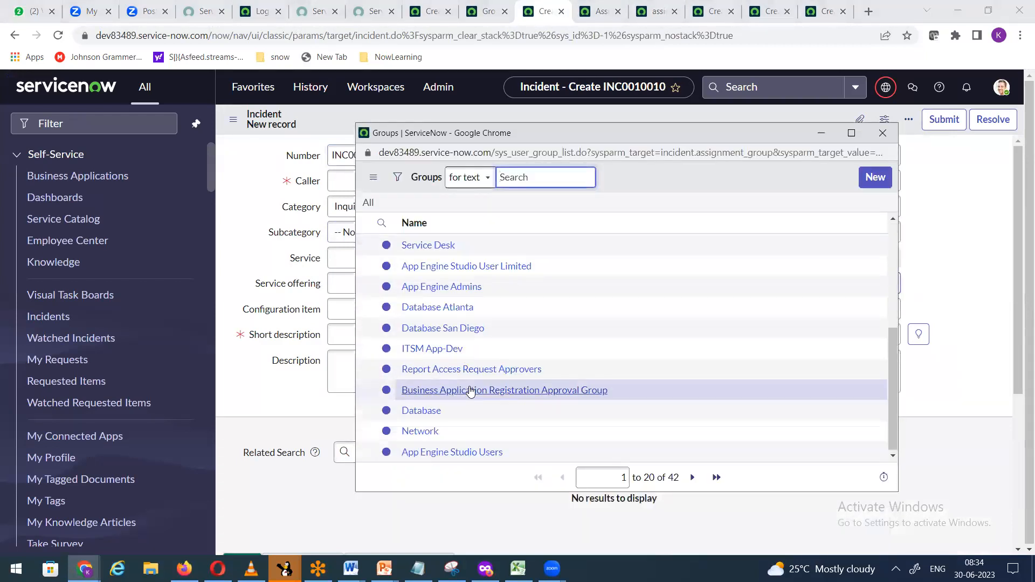
{"action": "scroll", "coordinate": [471, 386], "scroll_direction": "up", "scroll_amount": 4}
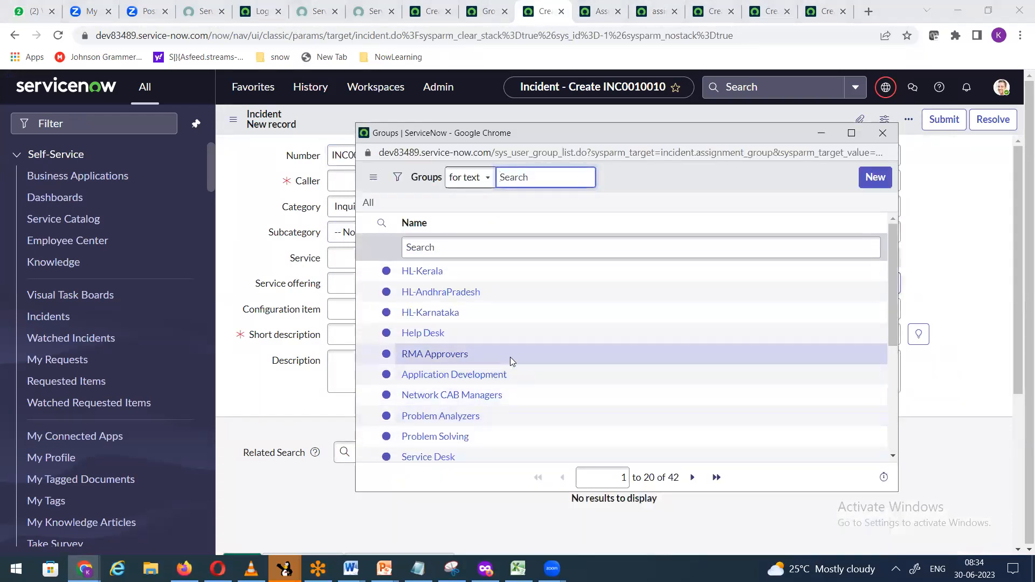
{"action": "left_click", "coordinate": [883, 139]}
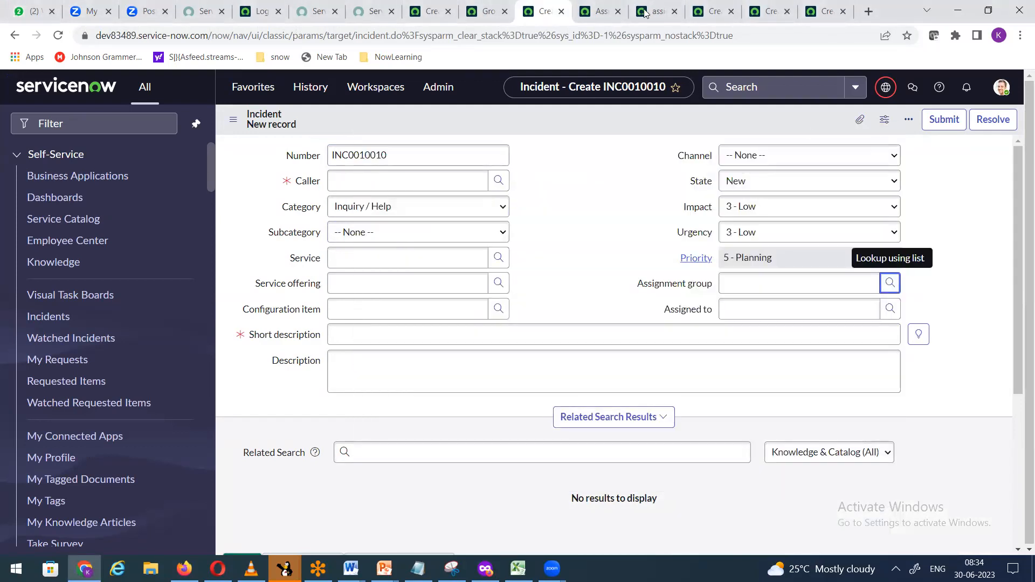
{"action": "left_click", "coordinate": [599, 16]}
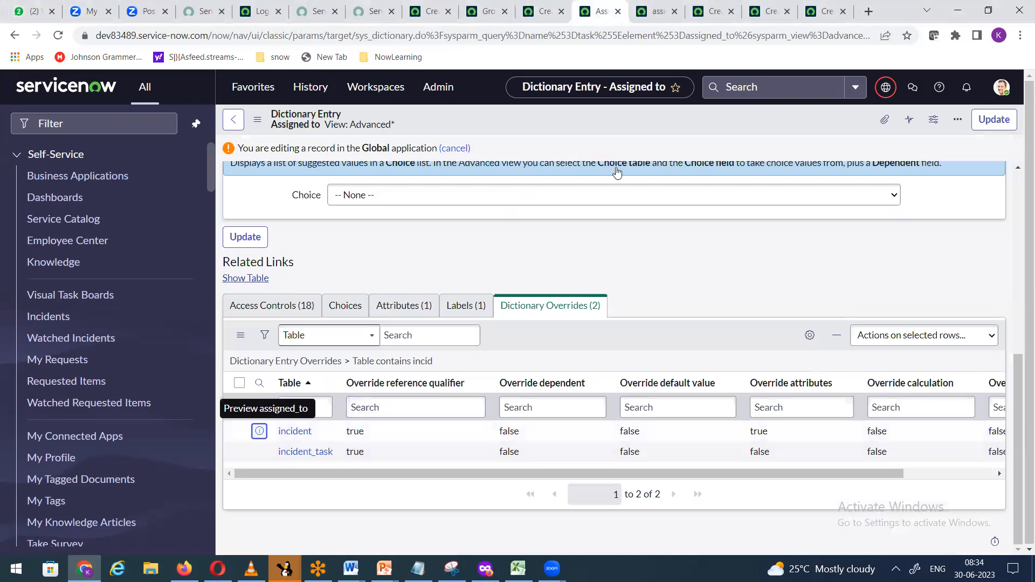
Step: Clear the assigned_to override's nameNOT LIKEHL- qualifier and close the tab without saving
{"action": "left_click", "coordinate": [656, 13]}
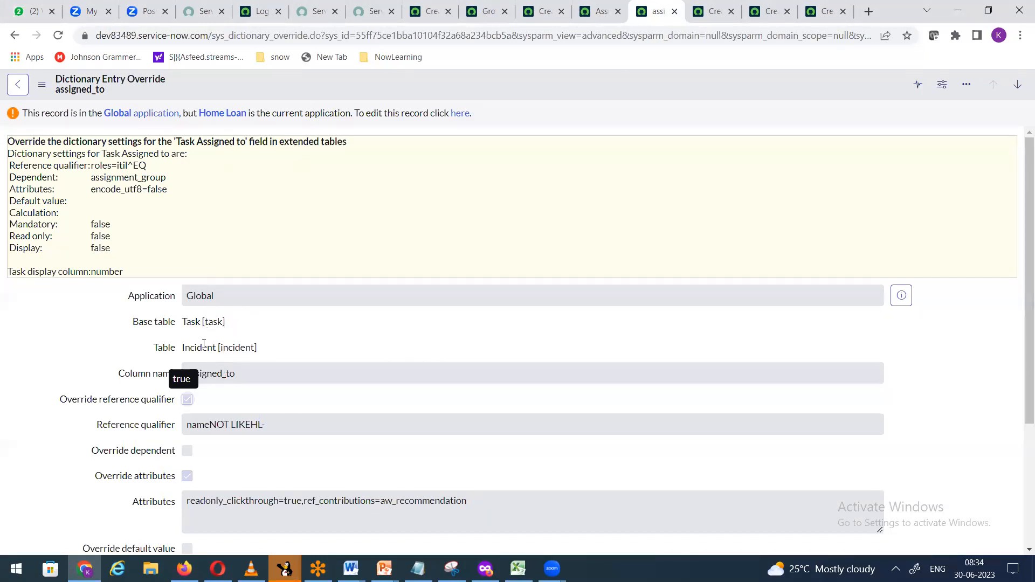
{"action": "scroll", "coordinate": [357, 362], "scroll_direction": "down", "scroll_amount": 3}
{"action": "scroll", "coordinate": [353, 360], "scroll_direction": "up", "scroll_amount": 3}
{"action": "left_click", "coordinate": [458, 114]}
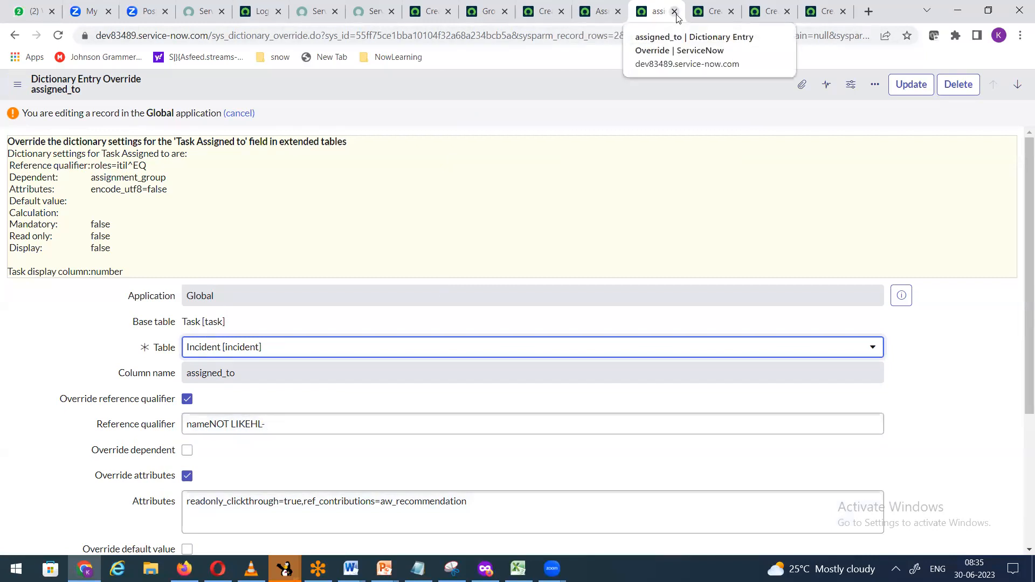
{"action": "left_click_drag", "start_coordinate": [265, 424], "coordinate": [166, 429]}
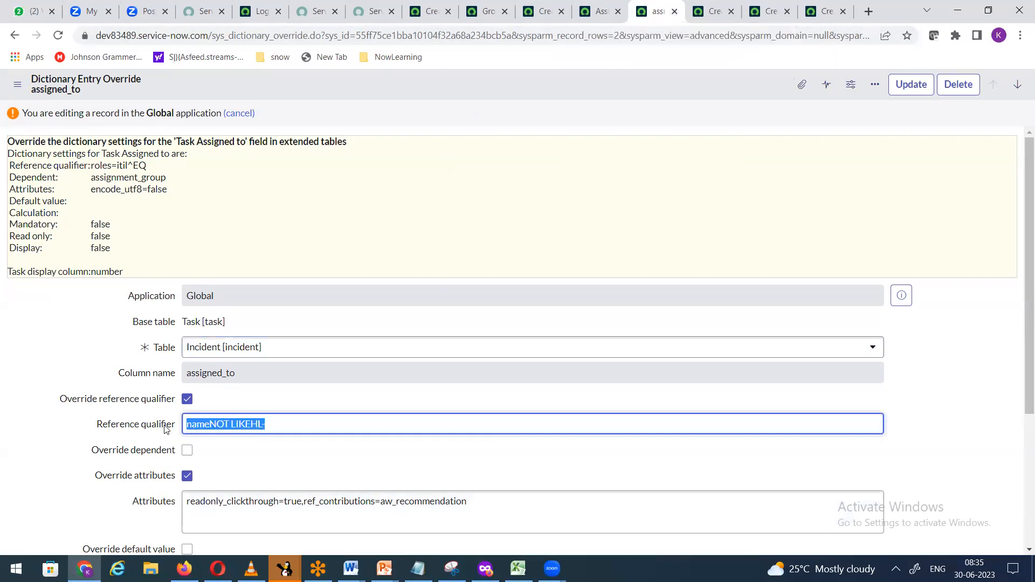
{"action": "key", "text": "BackSpace"}
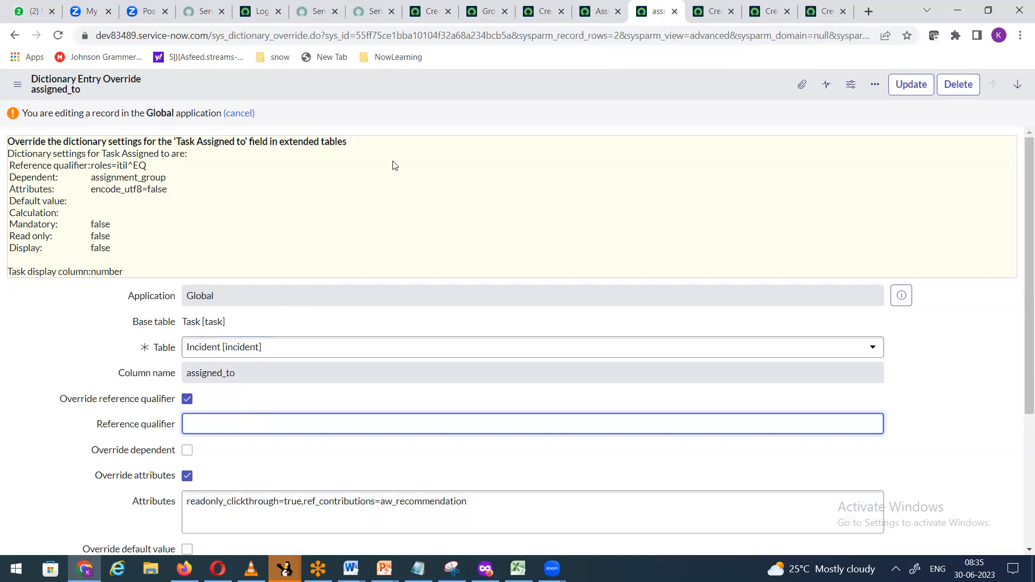
{"action": "left_click", "coordinate": [675, 11]}
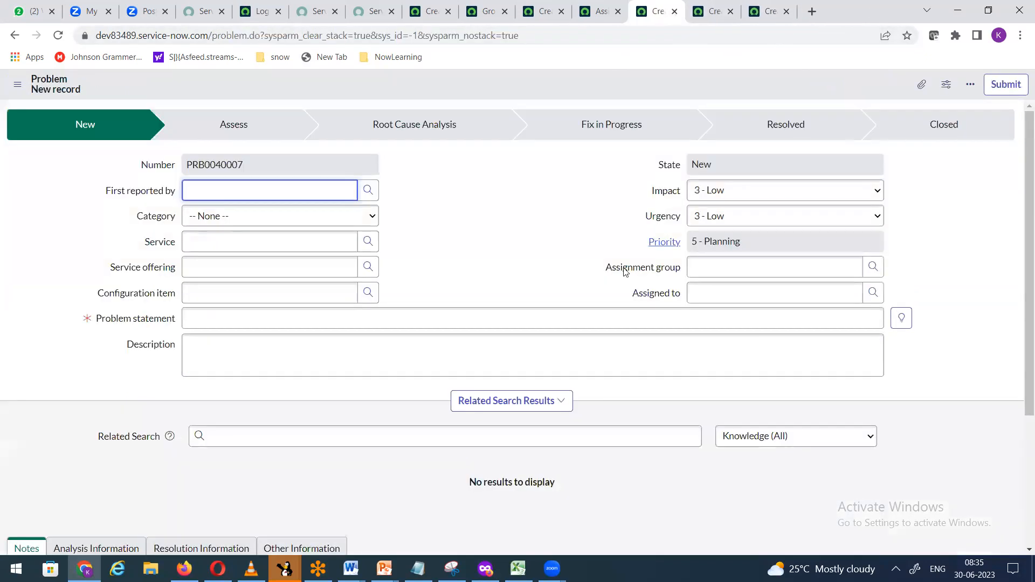
Step: Open the Task Assignment group dictionary entry for editing and view its four overrides
{"action": "right_click", "coordinate": [626, 270]}
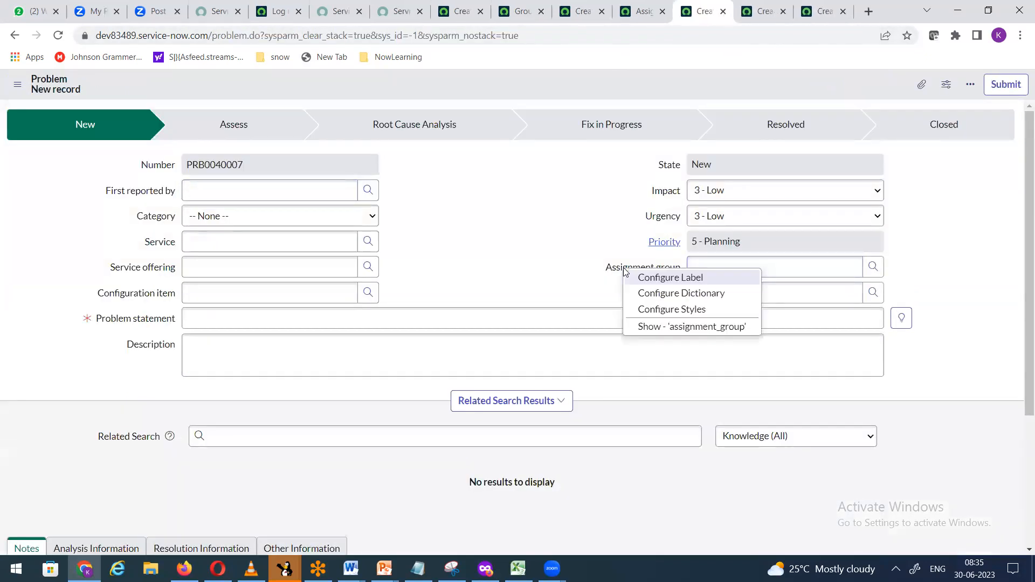
{"action": "left_click", "coordinate": [574, 15]}
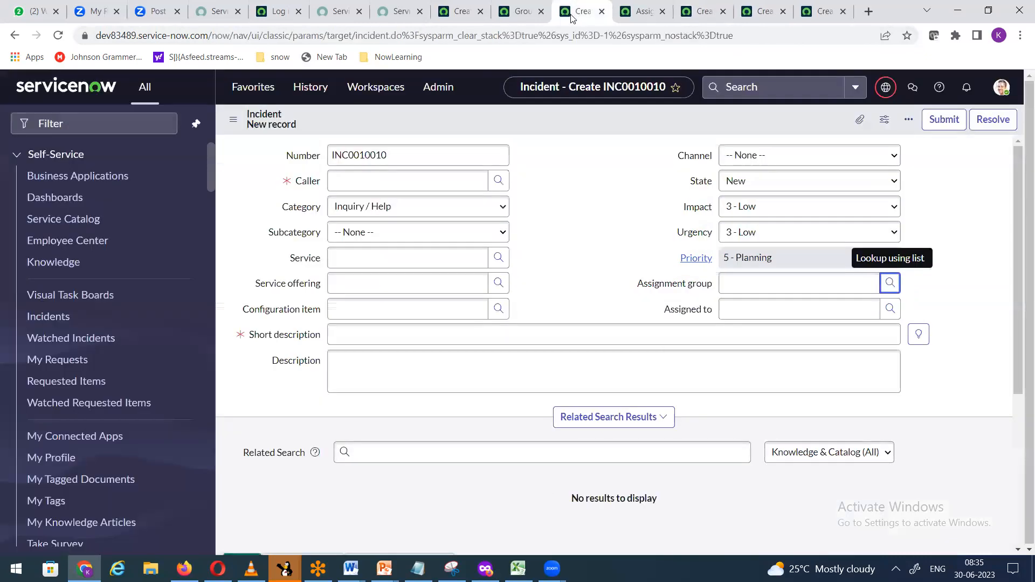
{"action": "right_click", "coordinate": [664, 288]}
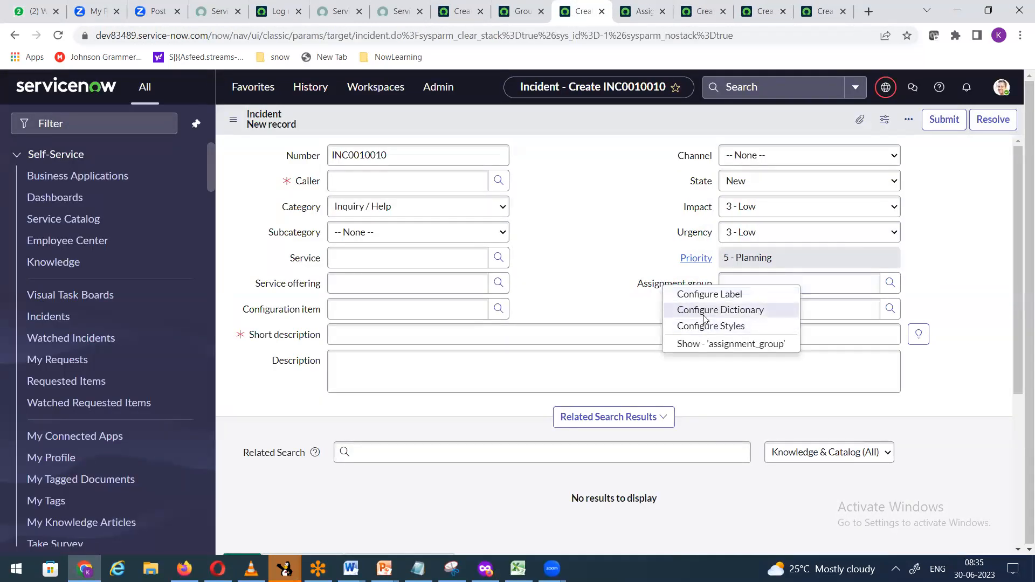
{"action": "left_click", "coordinate": [704, 313]}
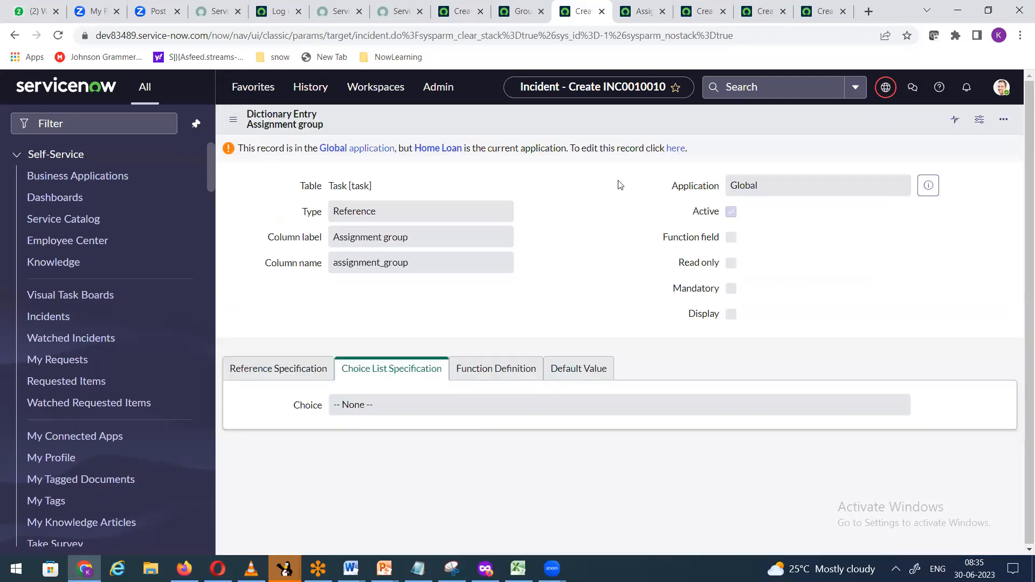
{"action": "left_click", "coordinate": [674, 155]}
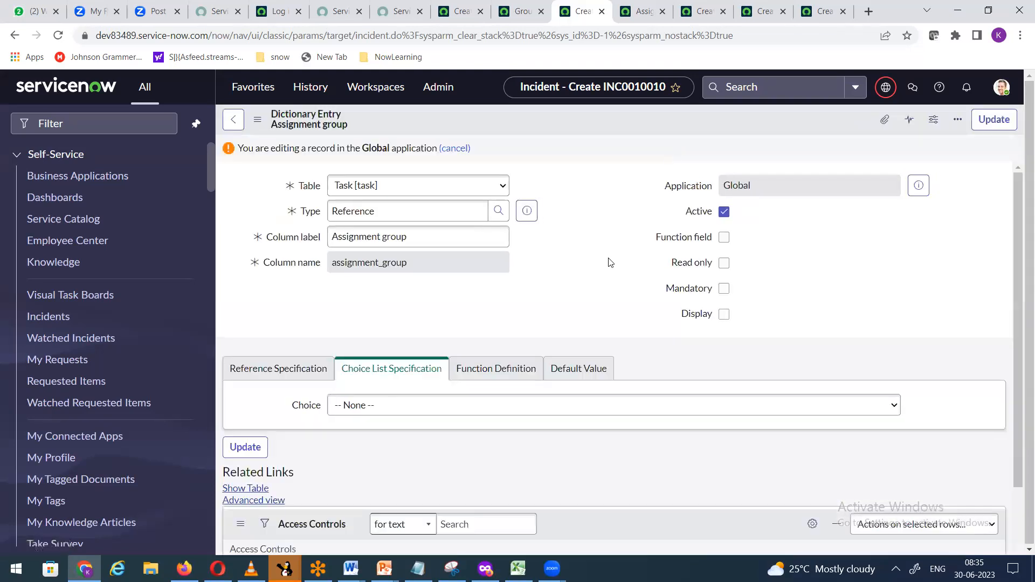
{"action": "scroll", "coordinate": [617, 263], "scroll_direction": "down", "scroll_amount": 2}
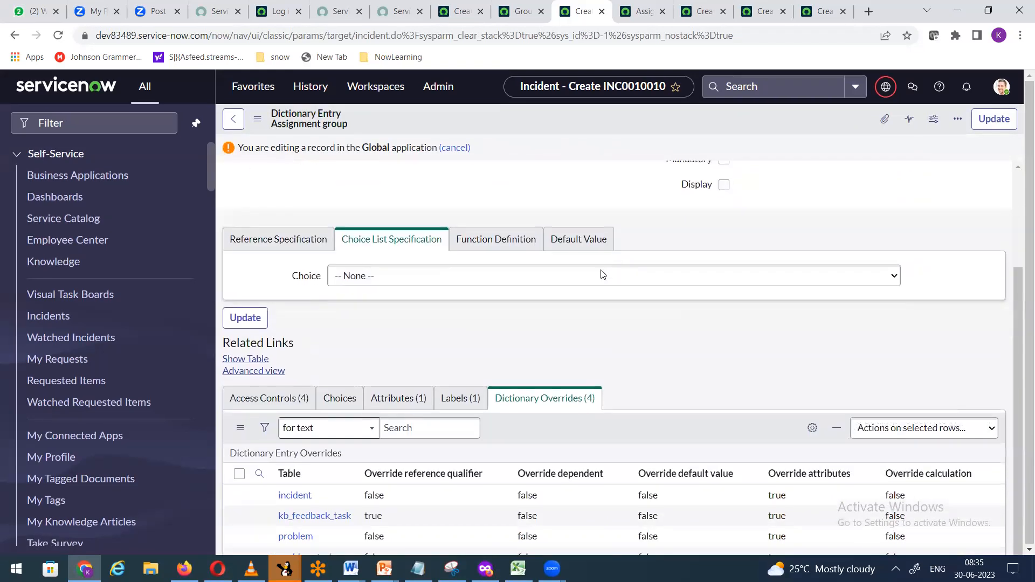
{"action": "scroll", "coordinate": [562, 384], "scroll_direction": "down", "scroll_amount": 1}
{"action": "scroll", "coordinate": [555, 406], "scroll_direction": "down", "scroll_amount": 2}
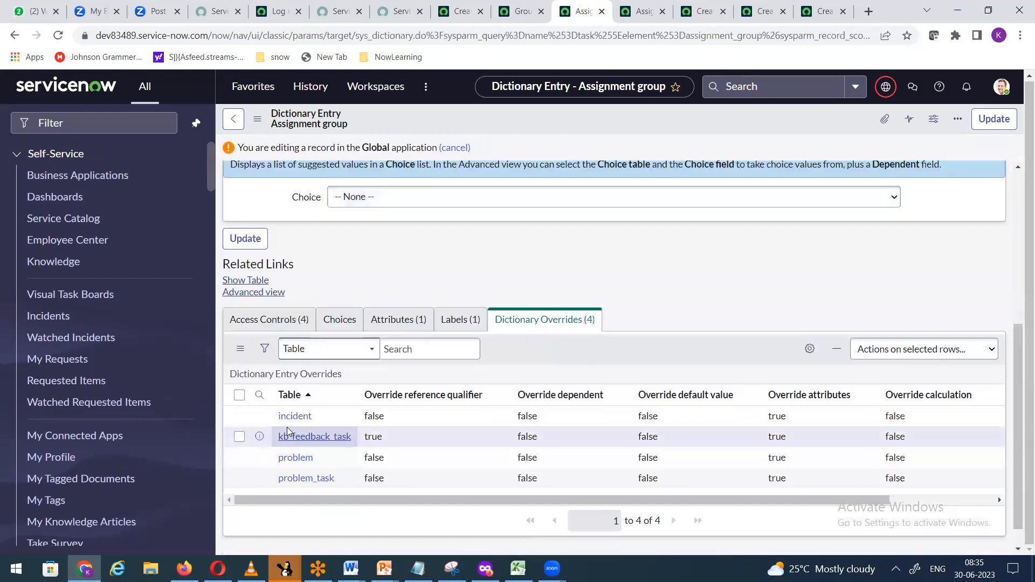
Step: On the incident Assignment group override, enable Override reference qualifier with nameNOT LIKEHL-, then save
{"action": "right_click", "coordinate": [261, 416]}
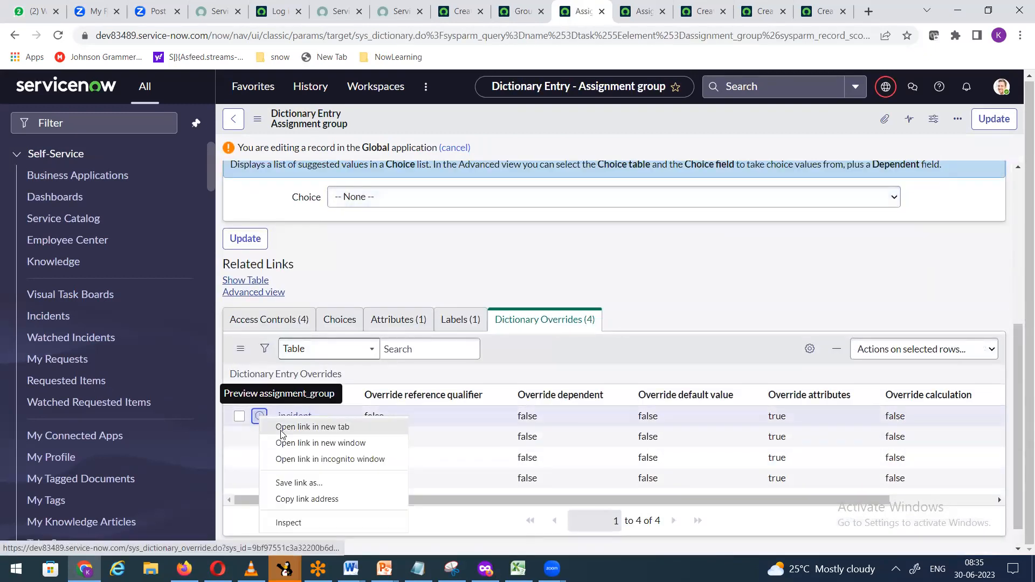
{"action": "left_click", "coordinate": [302, 425]}
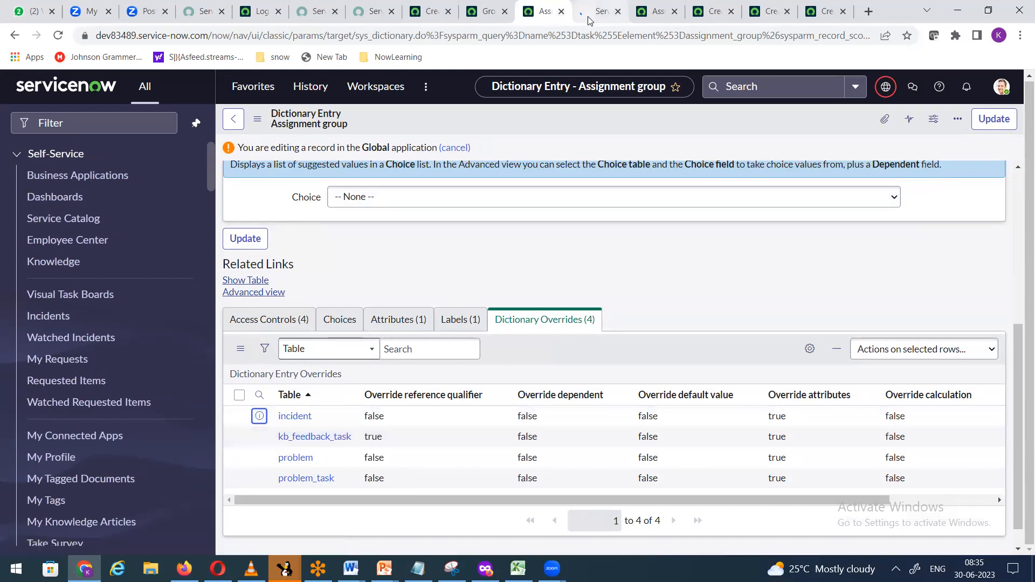
{"action": "left_click", "coordinate": [590, 21]}
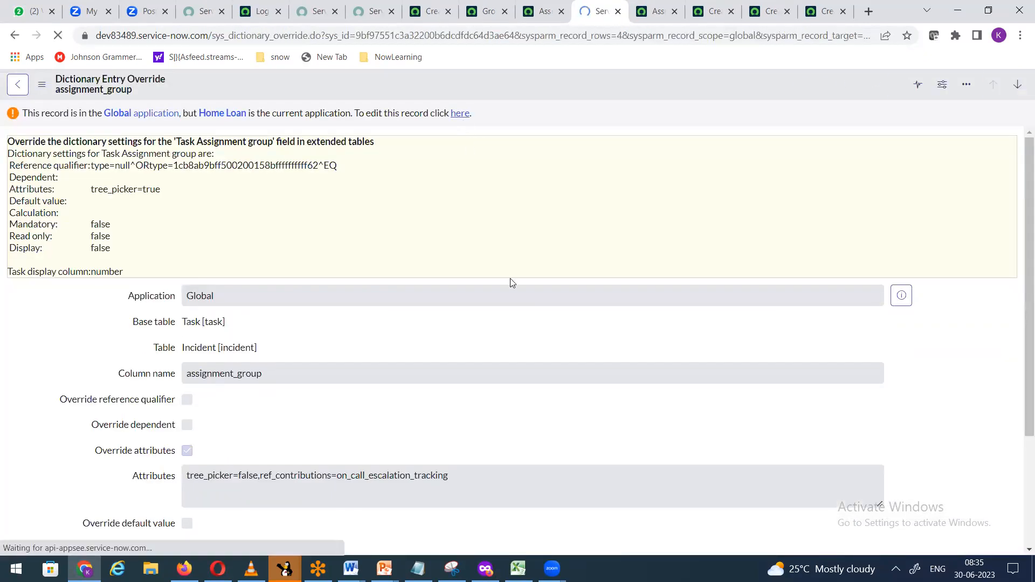
{"action": "scroll", "coordinate": [460, 404], "scroll_direction": "down", "scroll_amount": 3}
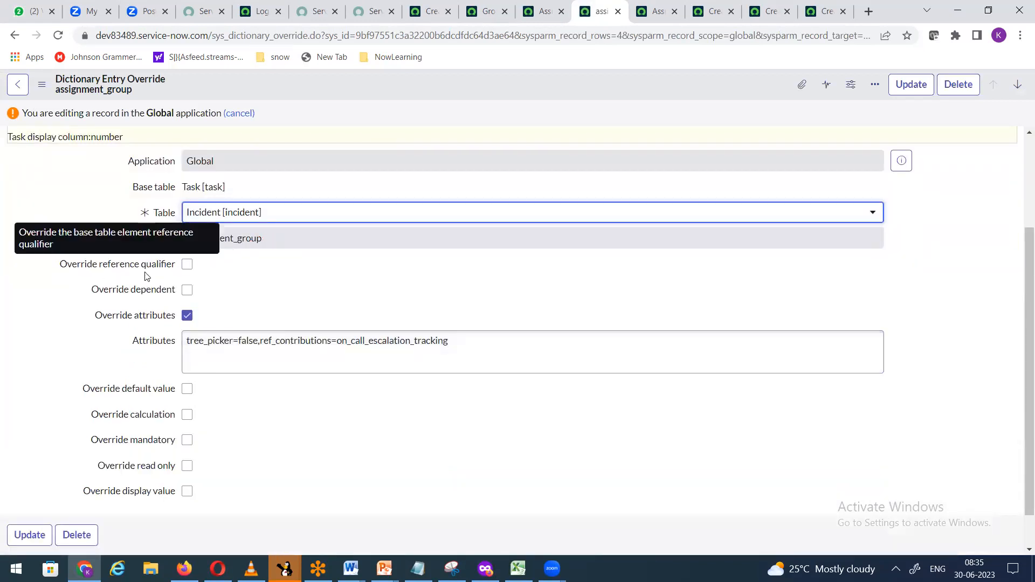
{"action": "left_click", "coordinate": [187, 266]}
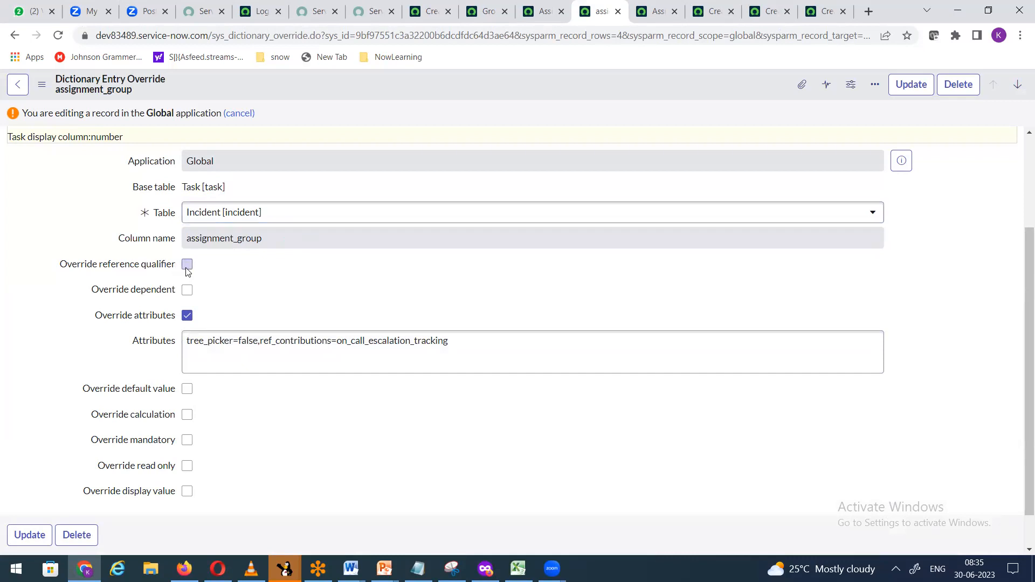
{"action": "left_click", "coordinate": [236, 292]}
{"action": "type", "text": "nameNOT LIKEHL-"}
{"action": "right_click", "coordinate": [577, 88]}
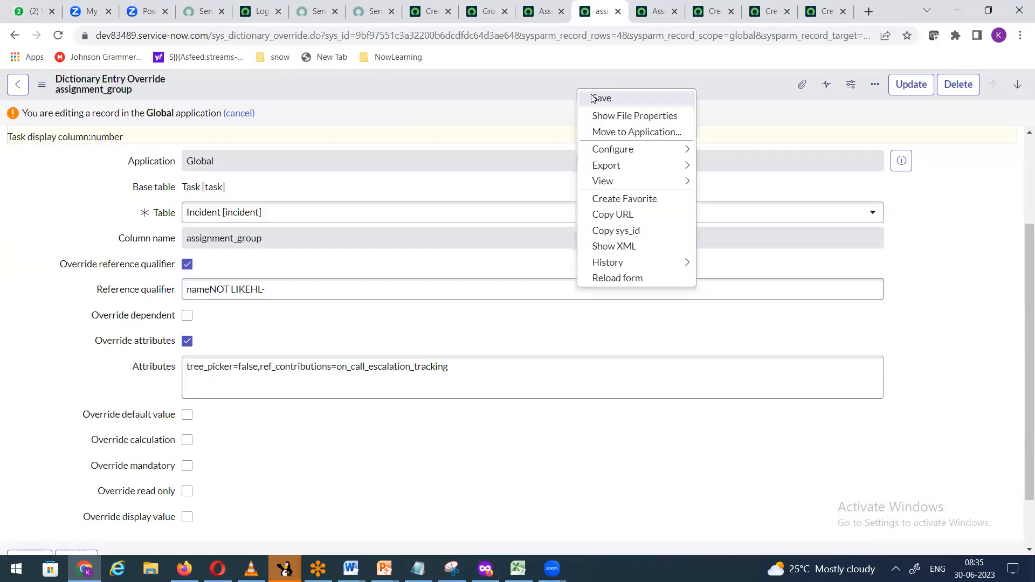
{"action": "left_click", "coordinate": [591, 98]}
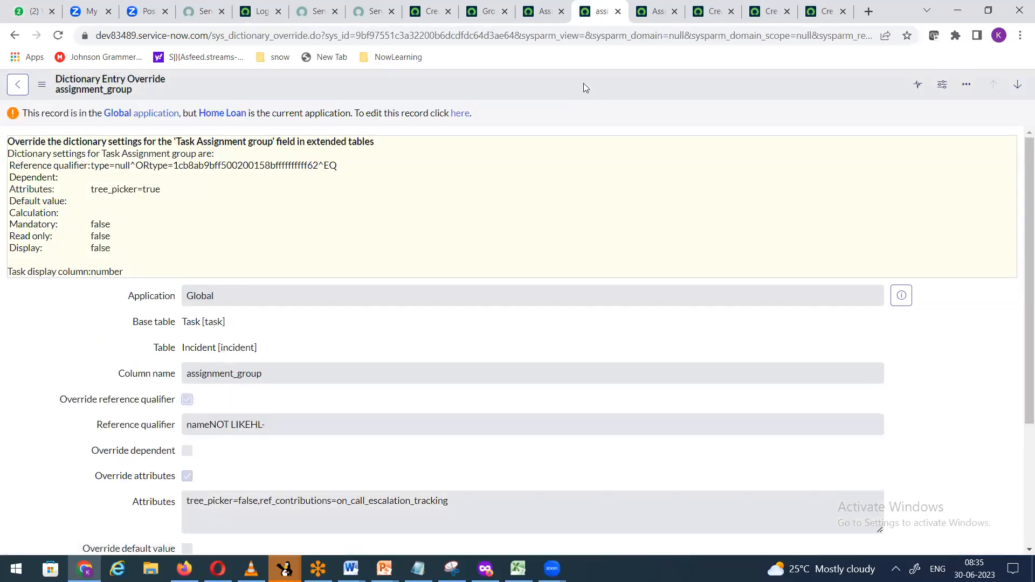
Step: Close the override tab and open blank incident INC0010011 via incident.form
{"action": "left_click", "coordinate": [531, 17]}
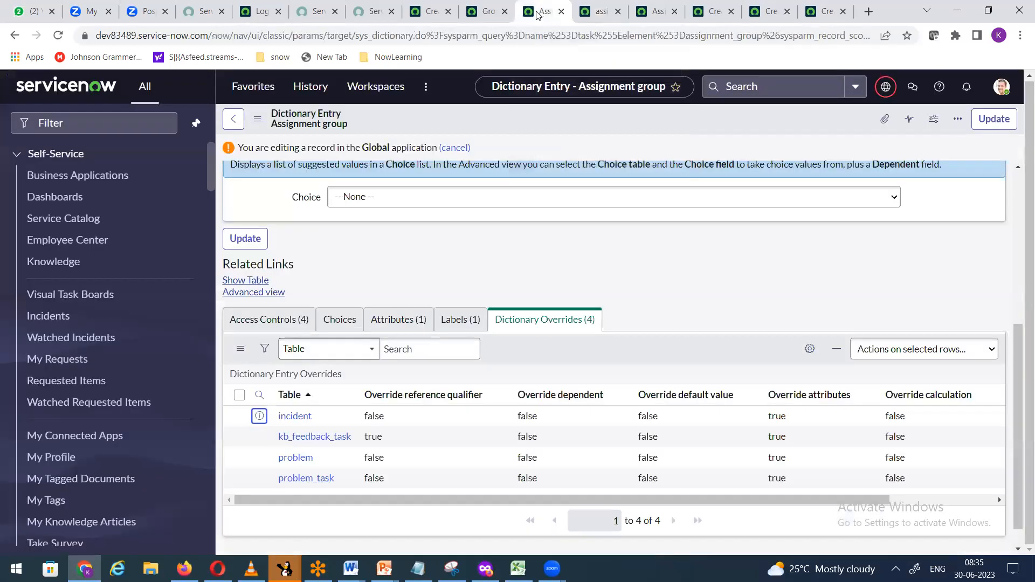
{"action": "left_click", "coordinate": [561, 11]}
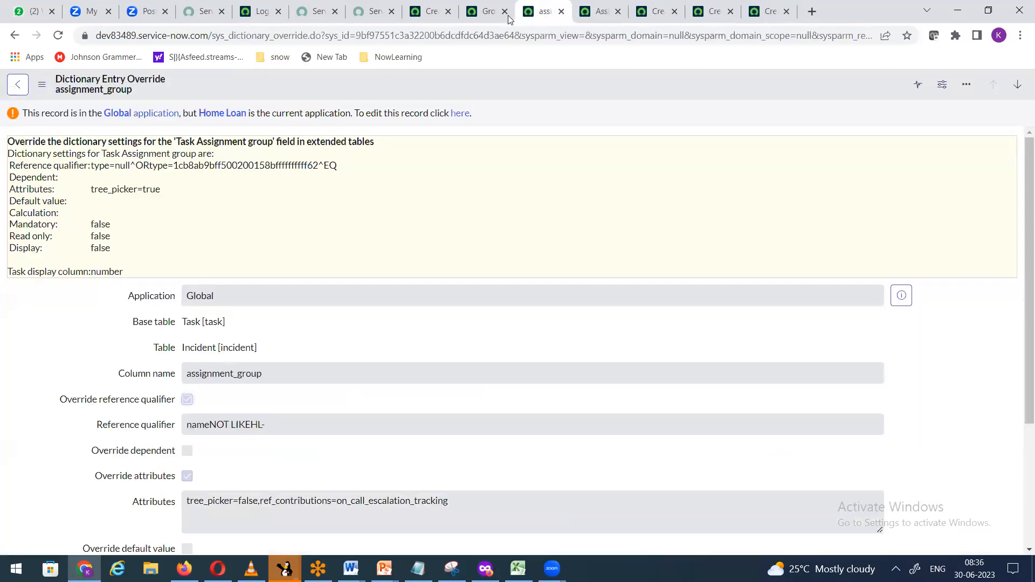
{"action": "left_click", "coordinate": [488, 17]}
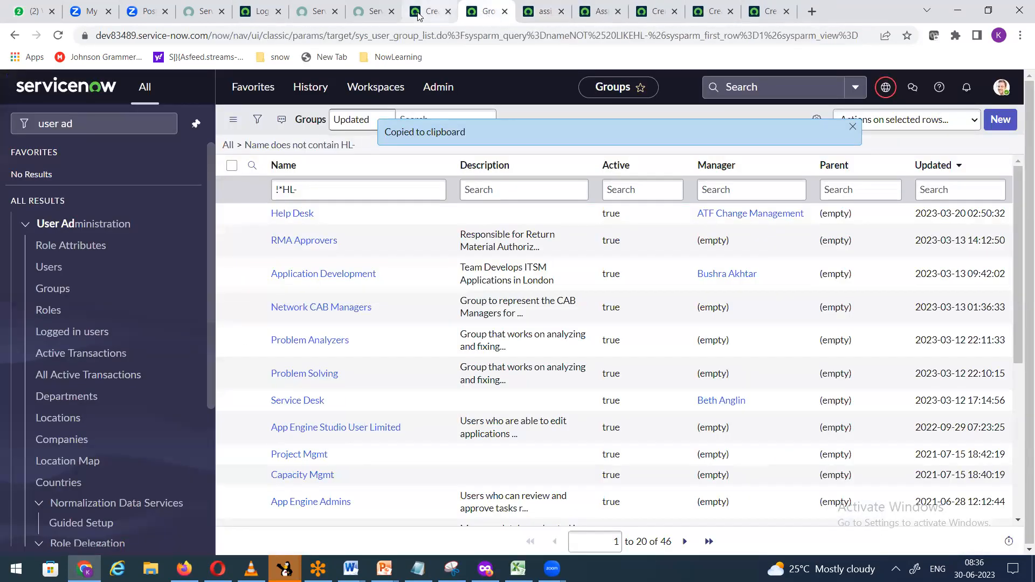
{"action": "left_click", "coordinate": [439, 14]}
{"action": "left_click", "coordinate": [484, 20]}
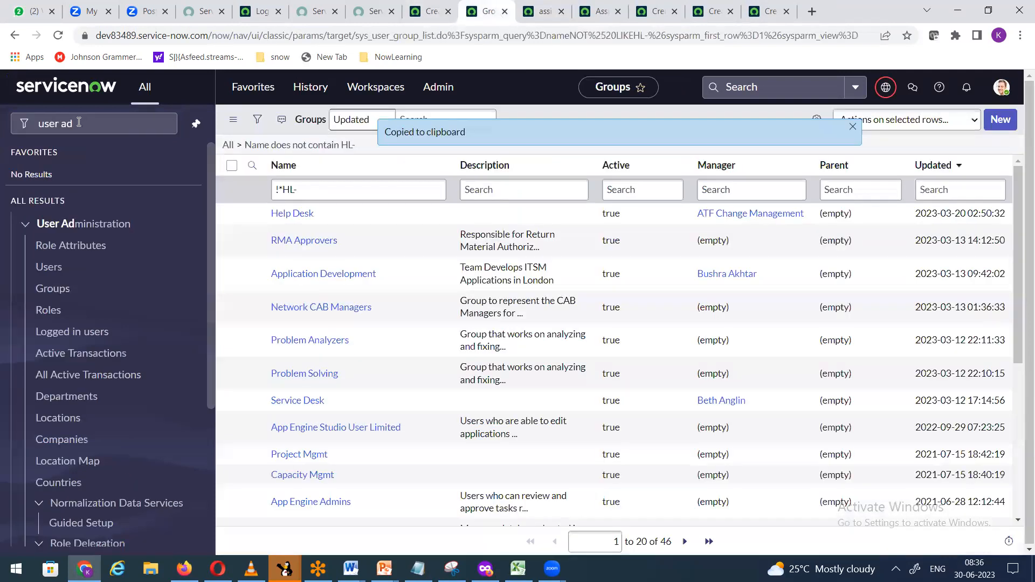
{"action": "left_click_drag", "start_coordinate": [75, 123], "coordinate": [1, 123]}
{"action": "type", "text": "incident.form"}
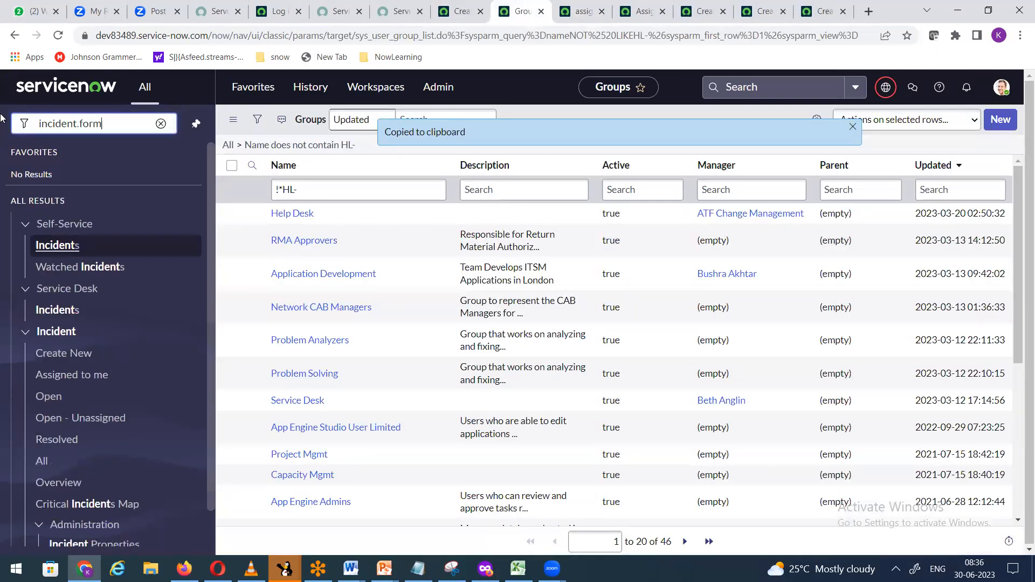
{"action": "key", "text": "Return"}
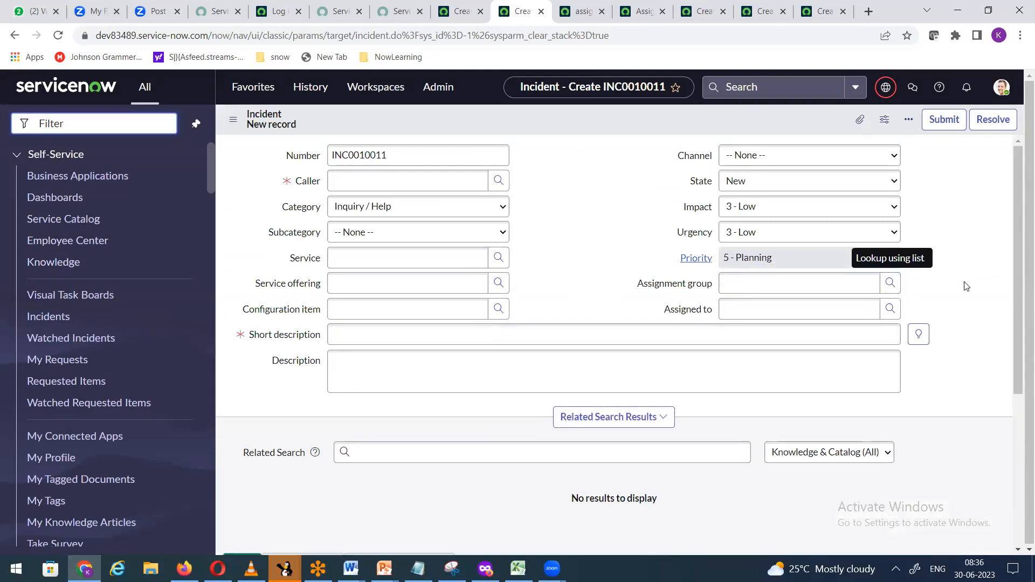
Step: Open the dictionary entry for the Task form's Assignment group field via Configure Dictionary
{"action": "right_click", "coordinate": [679, 286]}
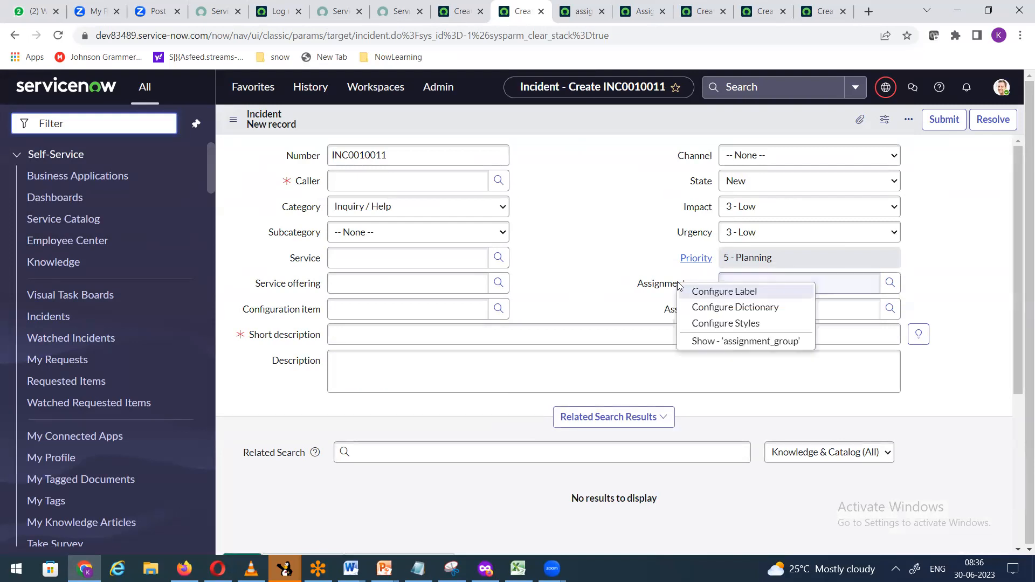
{"action": "left_click", "coordinate": [452, 12]}
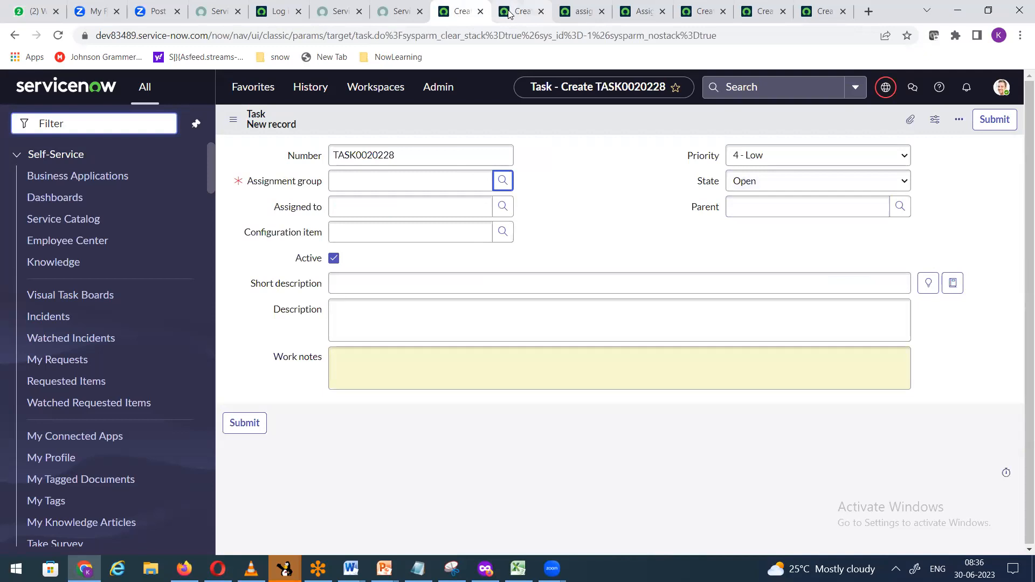
{"action": "right_click", "coordinate": [261, 184]}
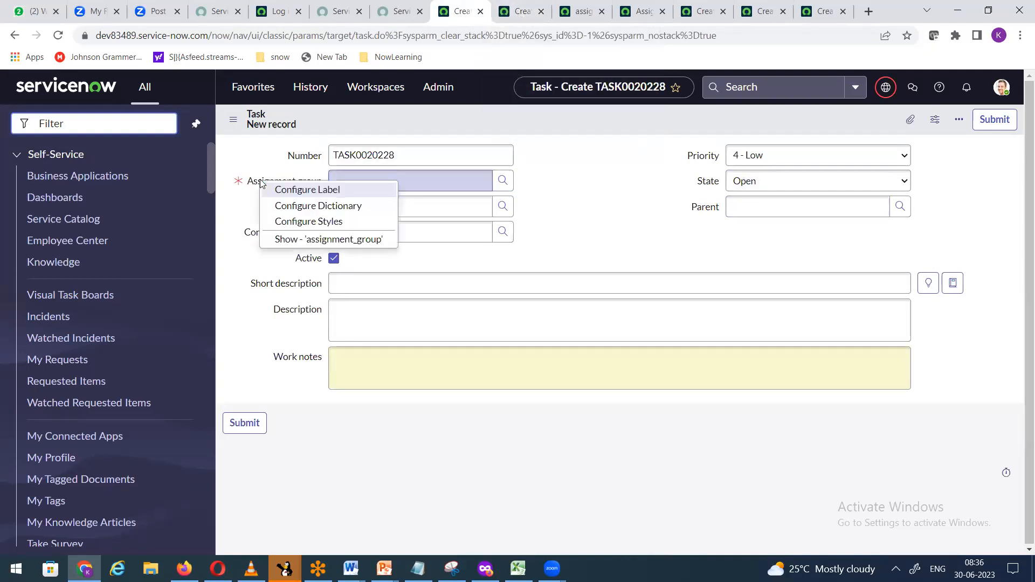
{"action": "left_click", "coordinate": [339, 208]}
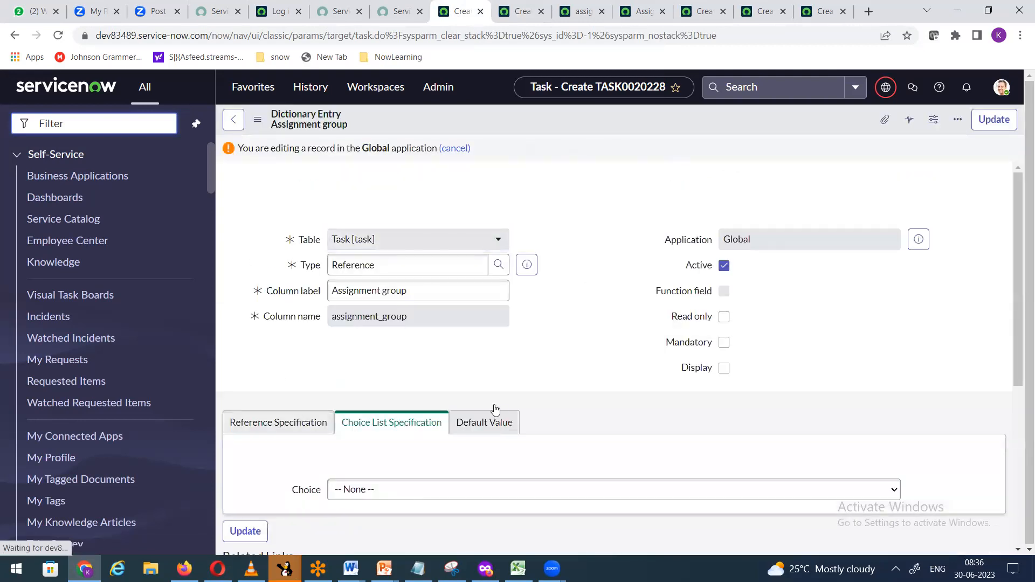
Step: Review the Reference Specification: Group reference qualified by Type = null or Type = itil
{"action": "scroll", "coordinate": [496, 393], "scroll_direction": "down", "scroll_amount": 3}
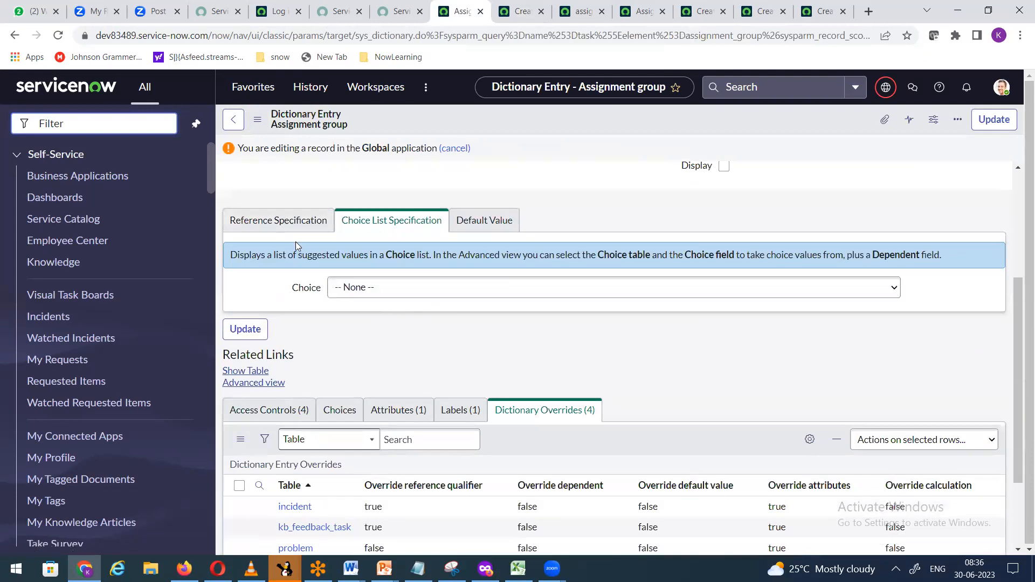
{"action": "left_click", "coordinate": [291, 221]}
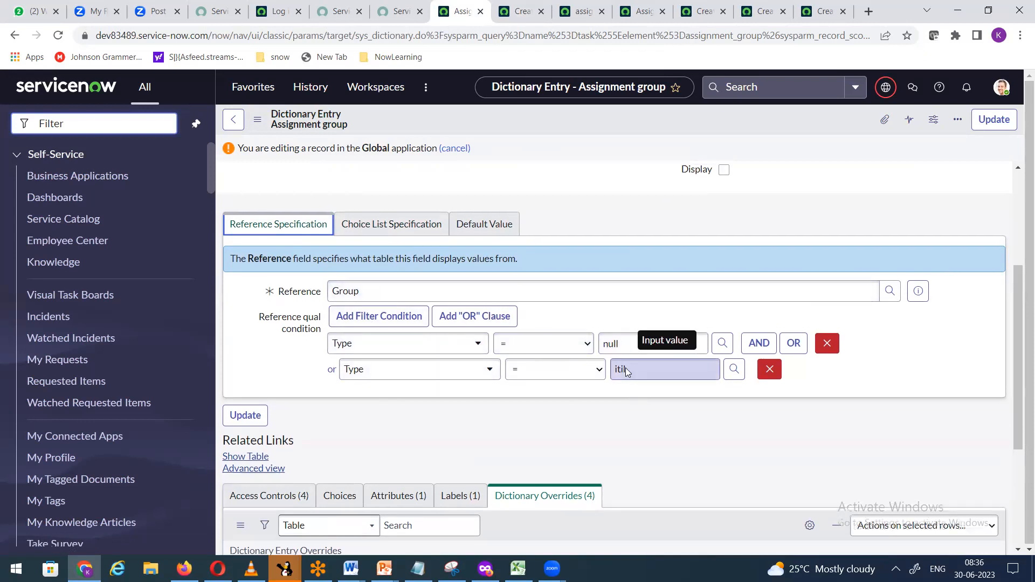
{"action": "scroll", "coordinate": [625, 368], "scroll_direction": "up", "scroll_amount": 3}
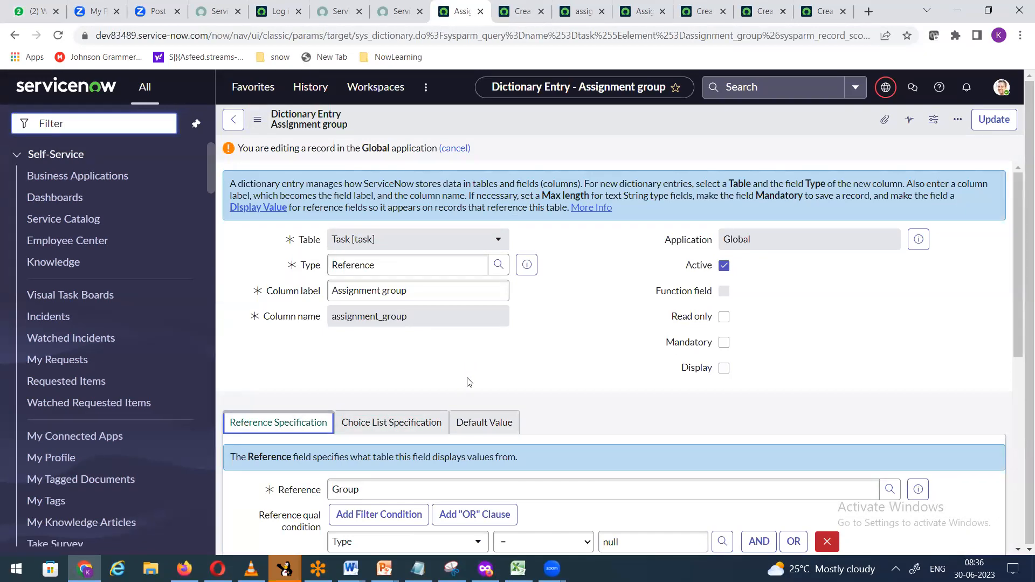
{"action": "scroll", "coordinate": [589, 384], "scroll_direction": "down", "scroll_amount": 3}
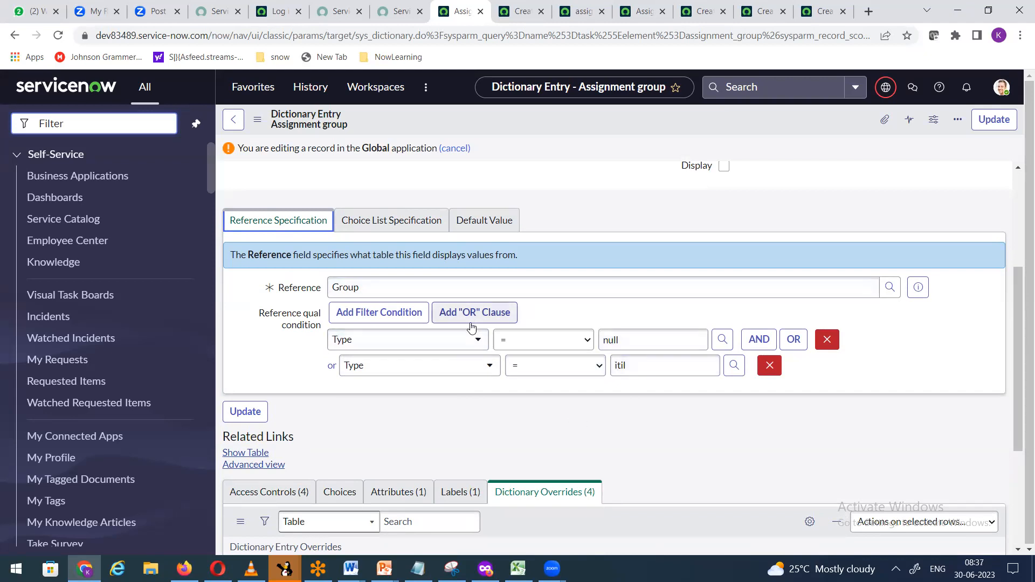
{"action": "scroll", "coordinate": [560, 403], "scroll_direction": "down", "scroll_amount": 3}
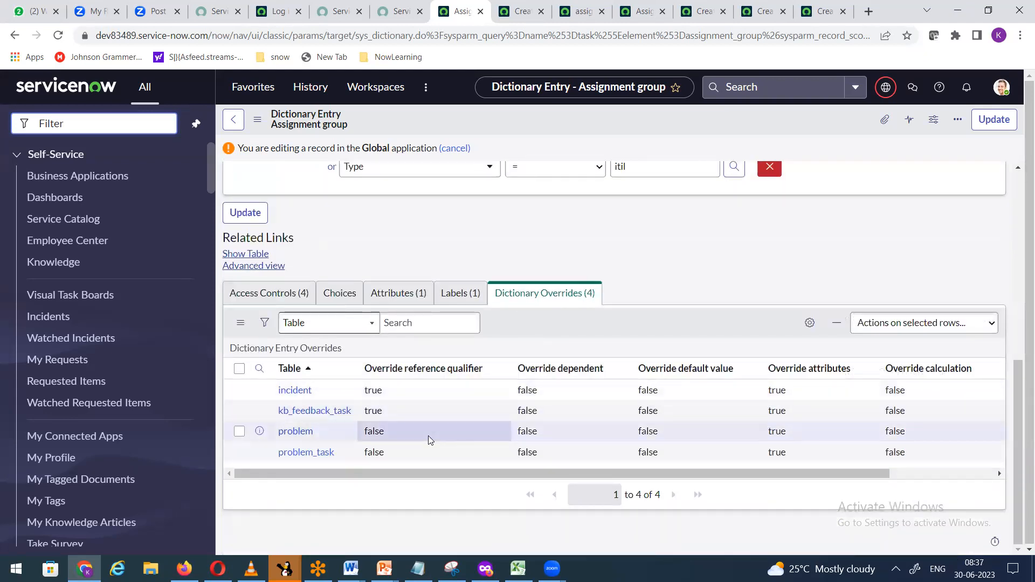
{"action": "scroll", "coordinate": [670, 317], "scroll_direction": "up", "scroll_amount": 4}
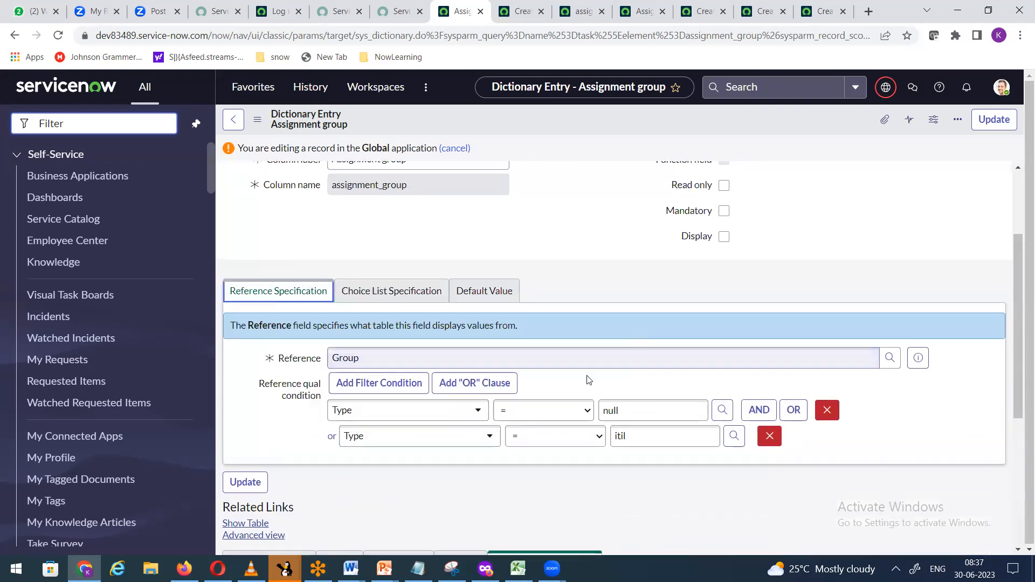
{"action": "scroll", "coordinate": [589, 380], "scroll_direction": "up", "scroll_amount": 3}
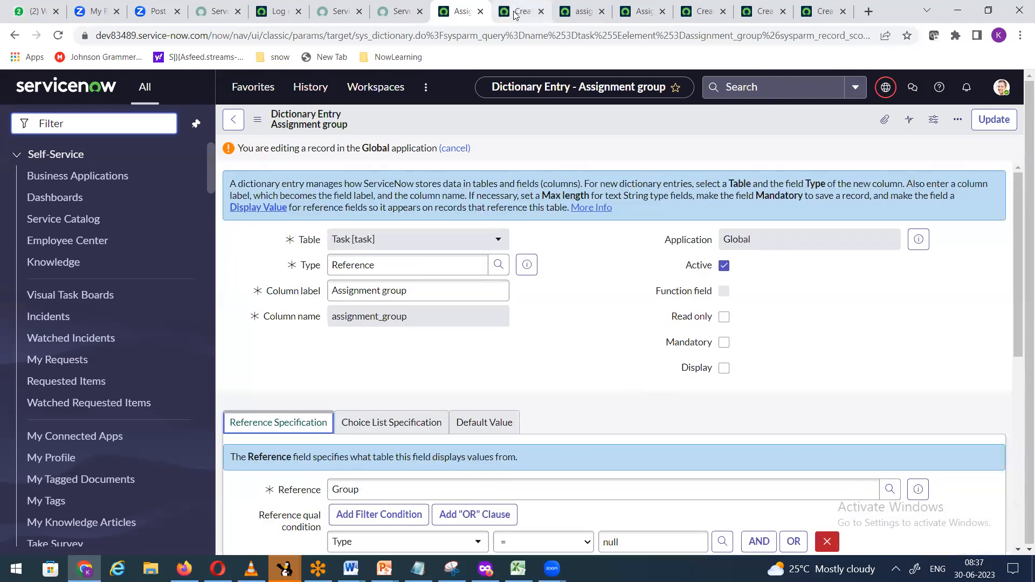
Step: Save the new incident from the header menu to check its mandatory fields
{"action": "left_click", "coordinate": [521, 8]}
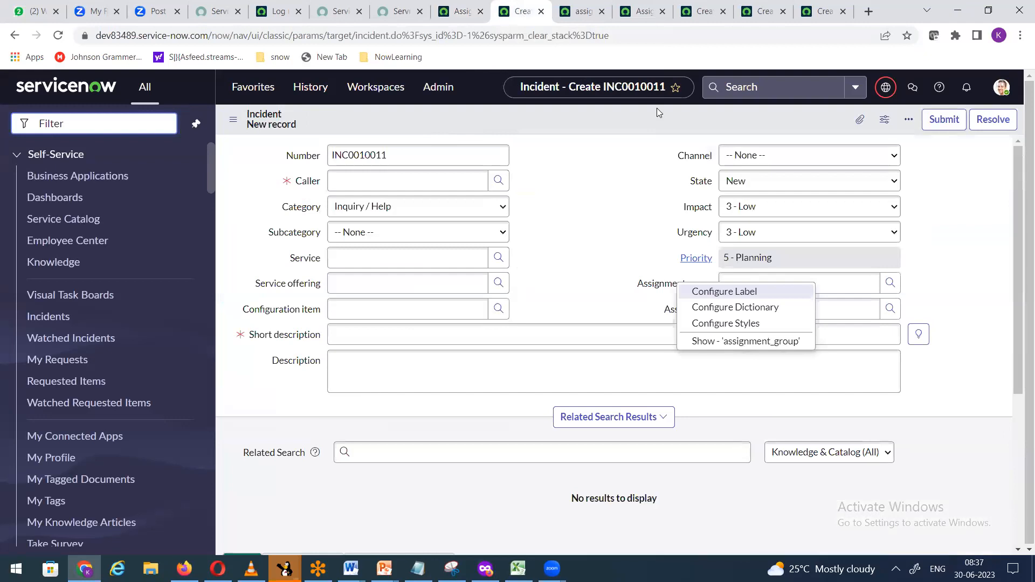
{"action": "left_click", "coordinate": [548, 232]}
{"action": "right_click", "coordinate": [534, 122]}
{"action": "left_click", "coordinate": [552, 125]}
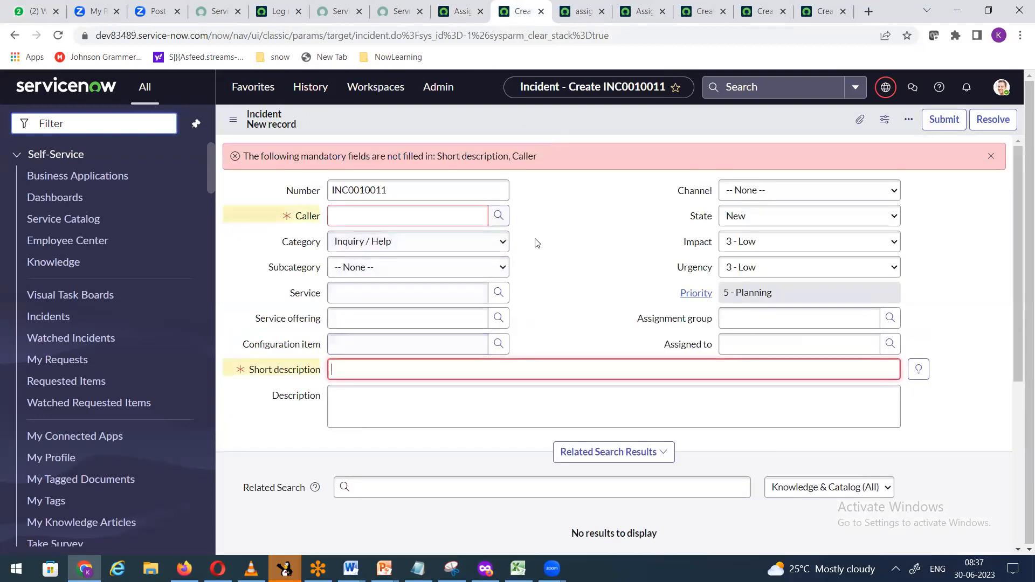
Step: Browse the groups offered in the Assignment group lookup, then close it
{"action": "left_click", "coordinate": [890, 319]}
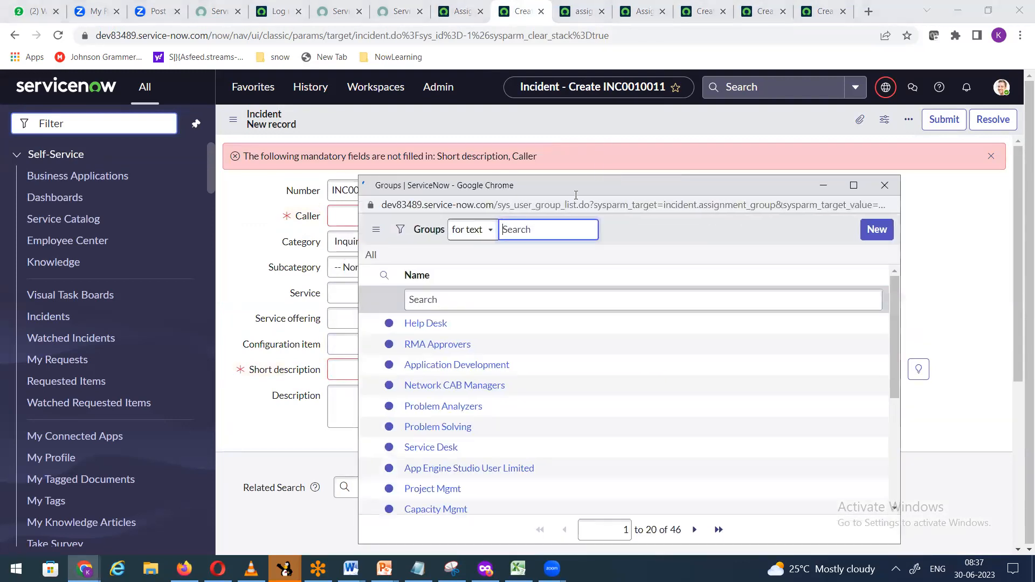
{"action": "left_click_drag", "start_coordinate": [576, 195], "coordinate": [588, 148]}
{"action": "scroll", "coordinate": [511, 369], "scroll_direction": "down", "scroll_amount": 4}
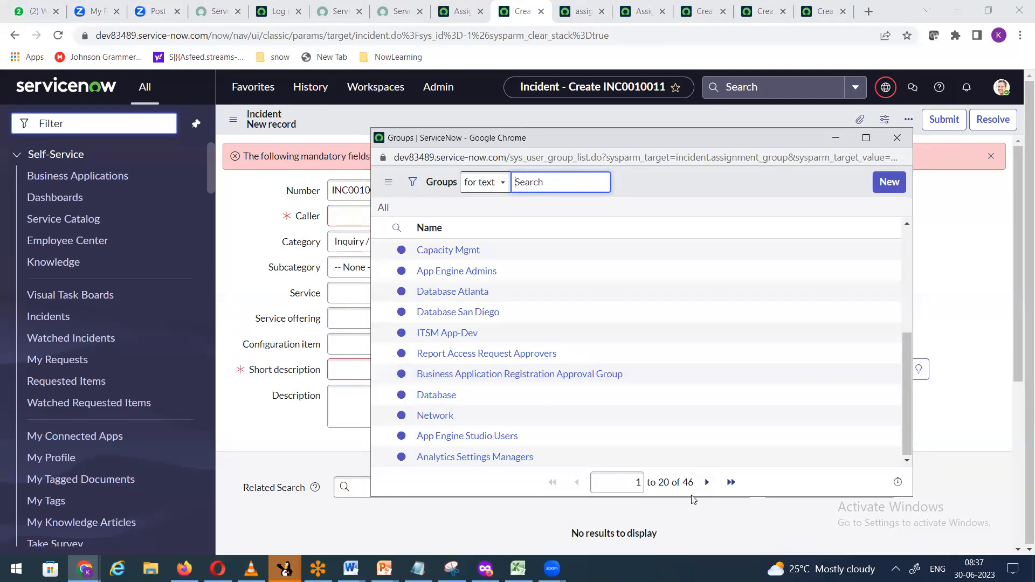
{"action": "left_click", "coordinate": [897, 138]}
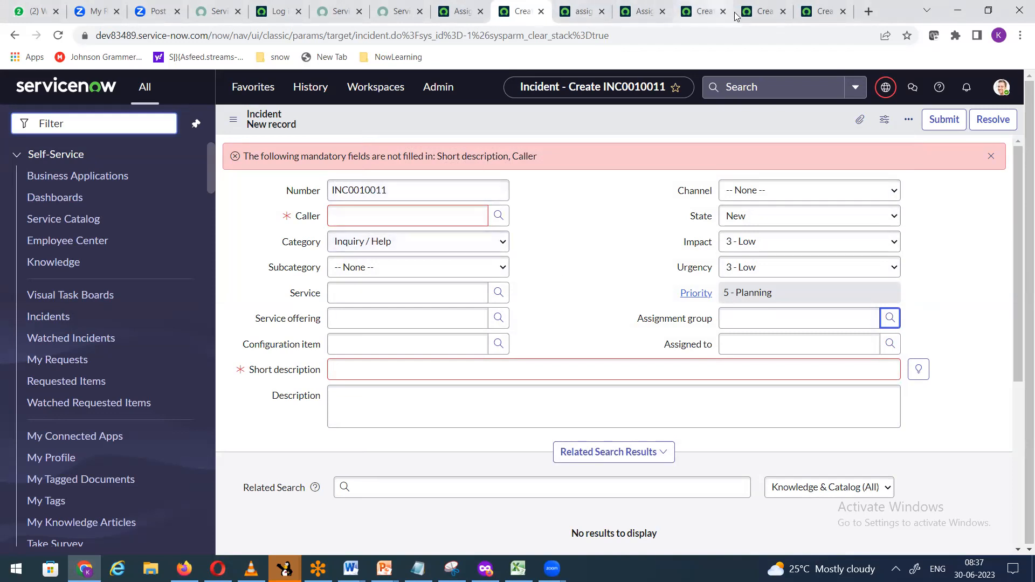
Step: Close the Change Request tab, leaving the Home Loan record HLR001046 showing
{"action": "left_click", "coordinate": [767, 12]}
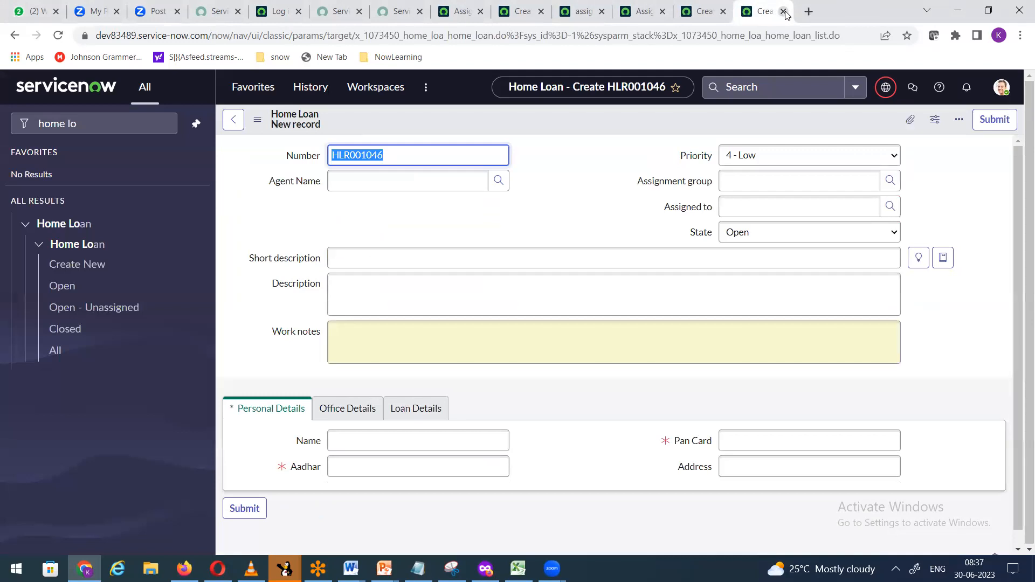
{"action": "left_click", "coordinate": [783, 11]}
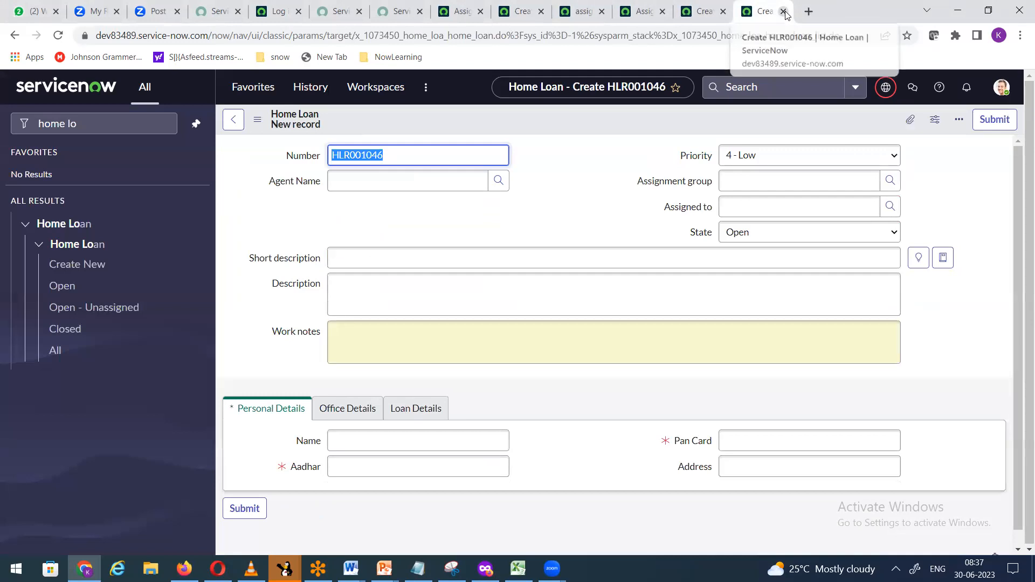
{"action": "left_click", "coordinate": [576, 199]}
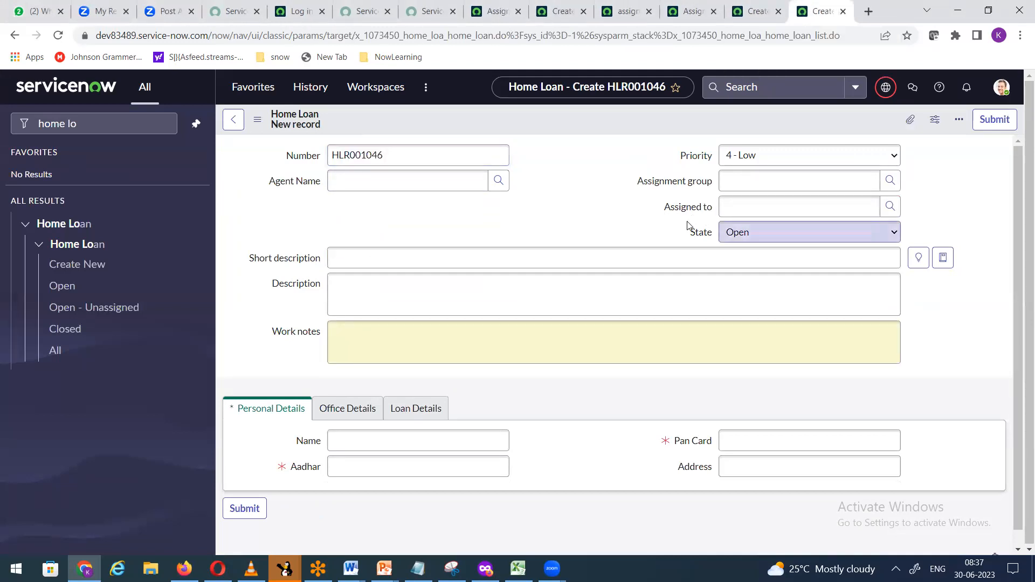
Step: From the Home Loan form, open Assignment group's dictionary entry, review its four overrides, and check the scope
{"action": "right_click", "coordinate": [668, 184]}
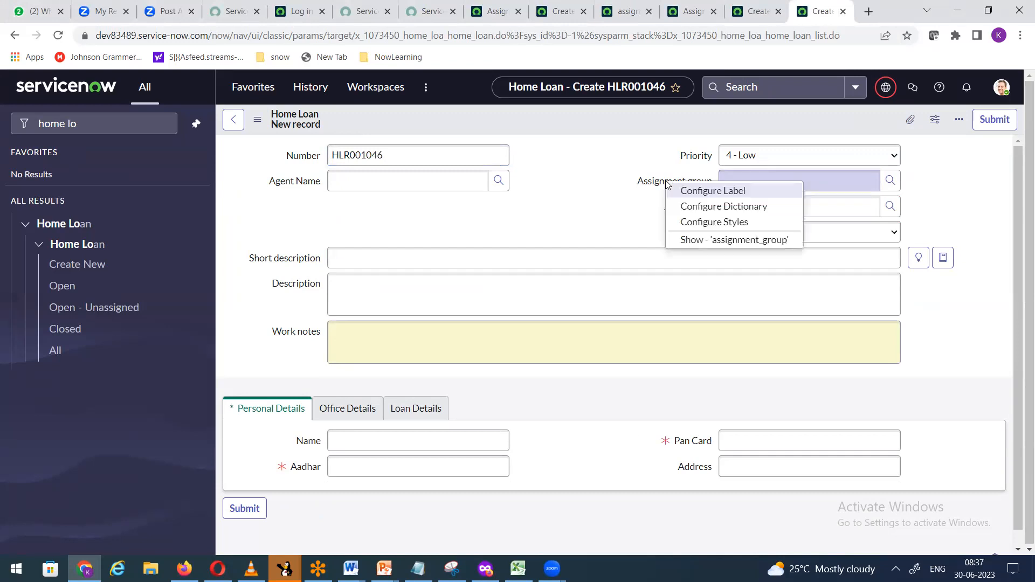
{"action": "left_click", "coordinate": [695, 208]}
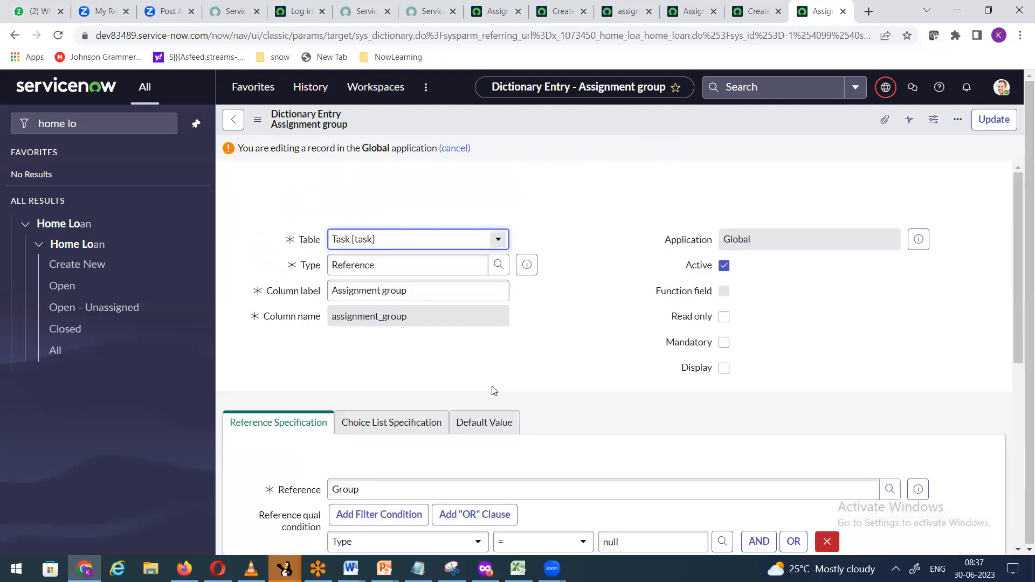
{"action": "scroll", "coordinate": [570, 374], "scroll_direction": "down", "scroll_amount": 3}
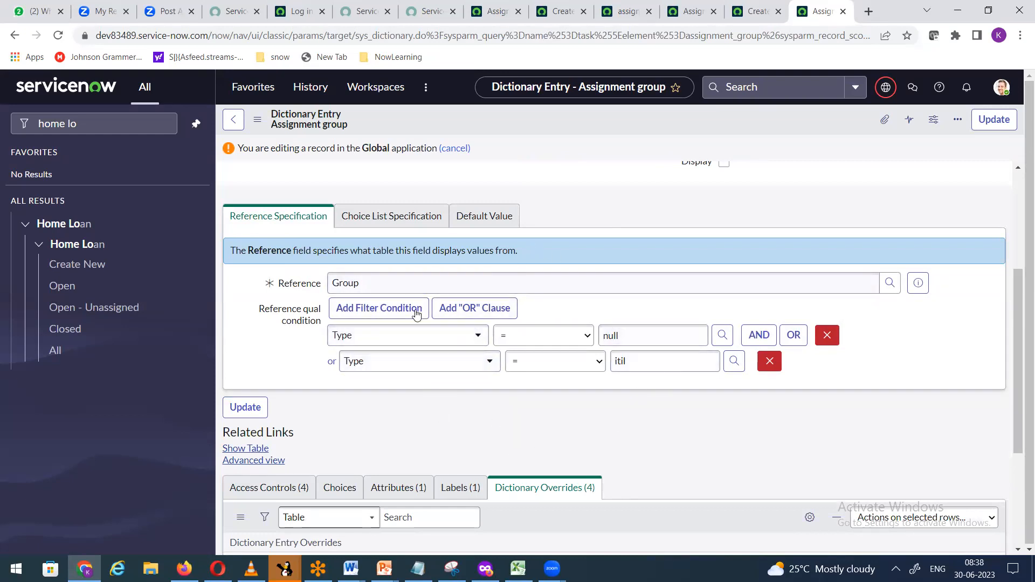
{"action": "scroll", "coordinate": [485, 397], "scroll_direction": "down", "scroll_amount": 4}
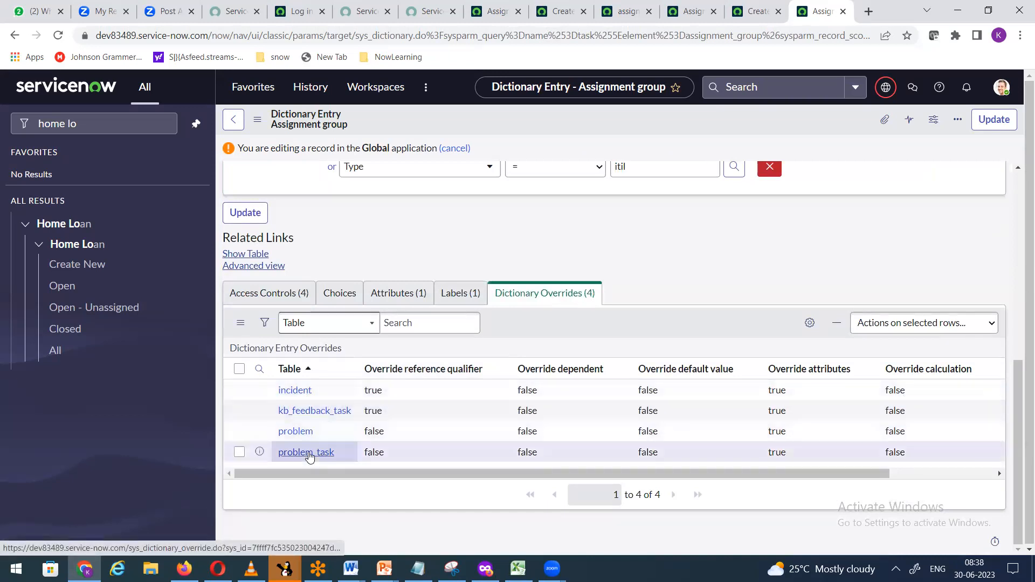
{"action": "left_click_drag", "start_coordinate": [371, 474], "coordinate": [284, 470]}
{"action": "scroll", "coordinate": [491, 243], "scroll_direction": "up", "scroll_amount": 5}
{"action": "scroll", "coordinate": [491, 222], "scroll_direction": "up", "scroll_amount": 1}
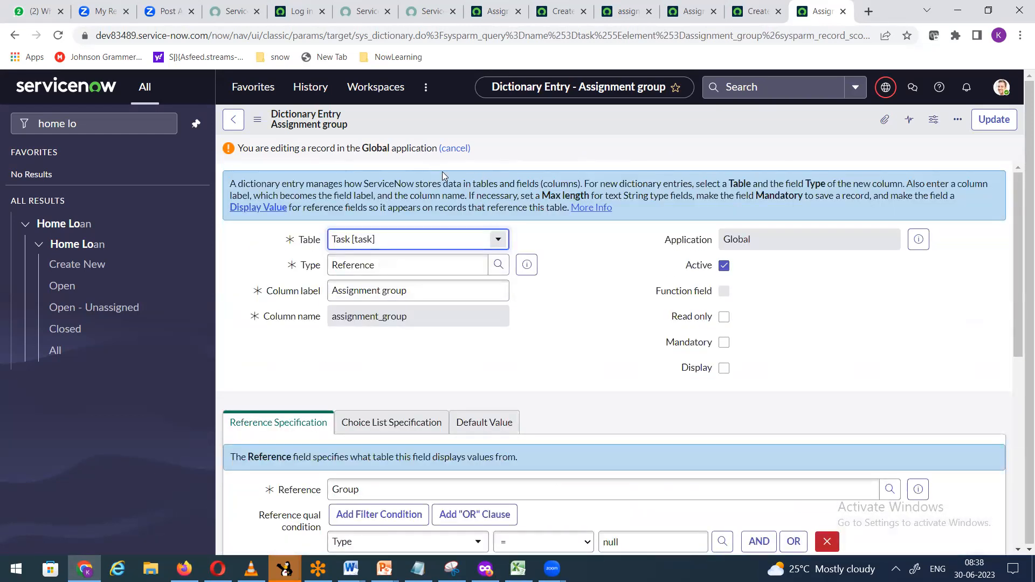
{"action": "left_click", "coordinate": [886, 89]}
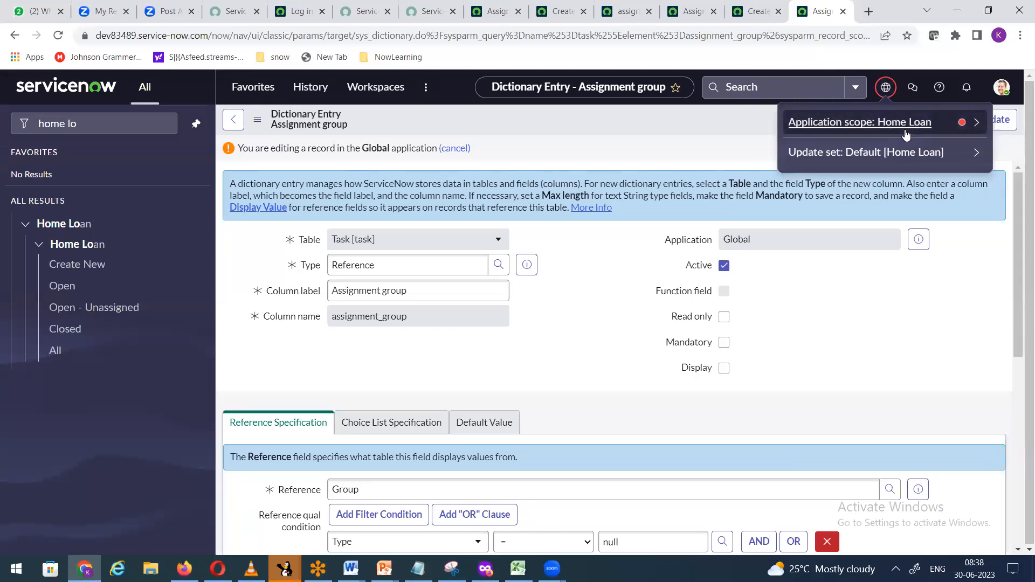
{"action": "left_click", "coordinate": [977, 123]}
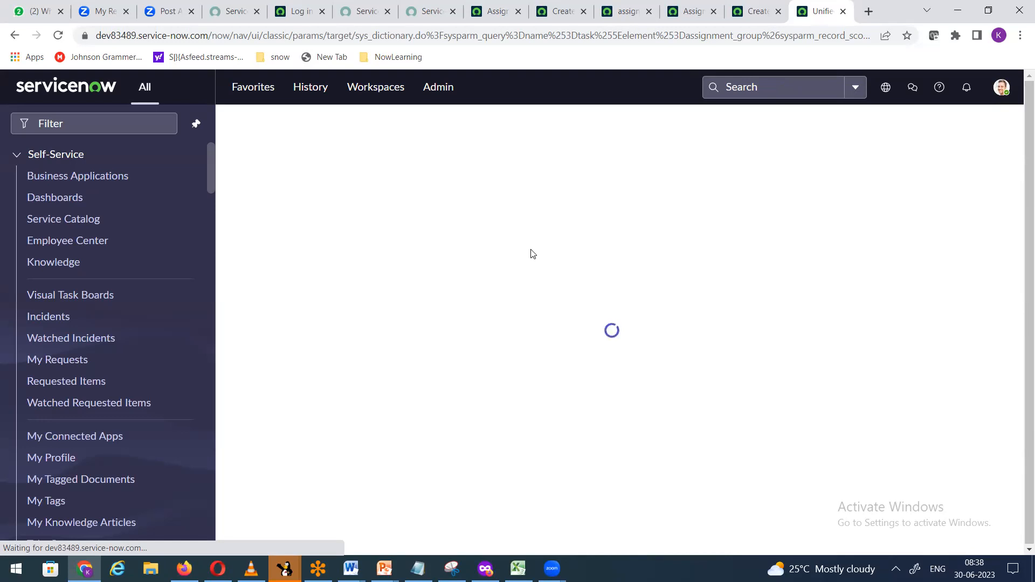
{"action": "scroll", "coordinate": [572, 349], "scroll_direction": "down", "scroll_amount": 3}
{"action": "scroll", "coordinate": [578, 348], "scroll_direction": "down", "scroll_amount": 6}
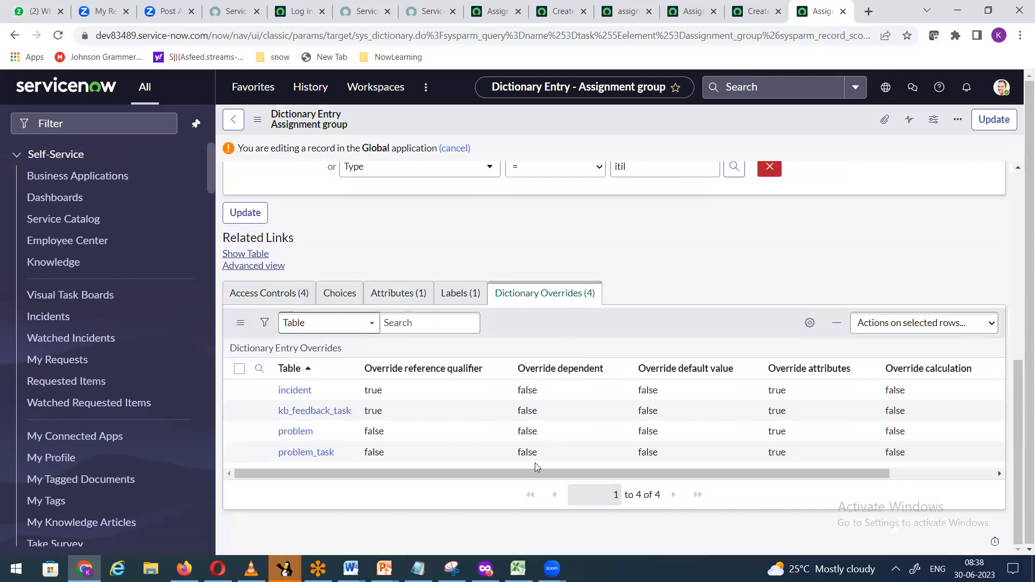
{"action": "left_click_drag", "start_coordinate": [535, 474], "coordinate": [702, 483]}
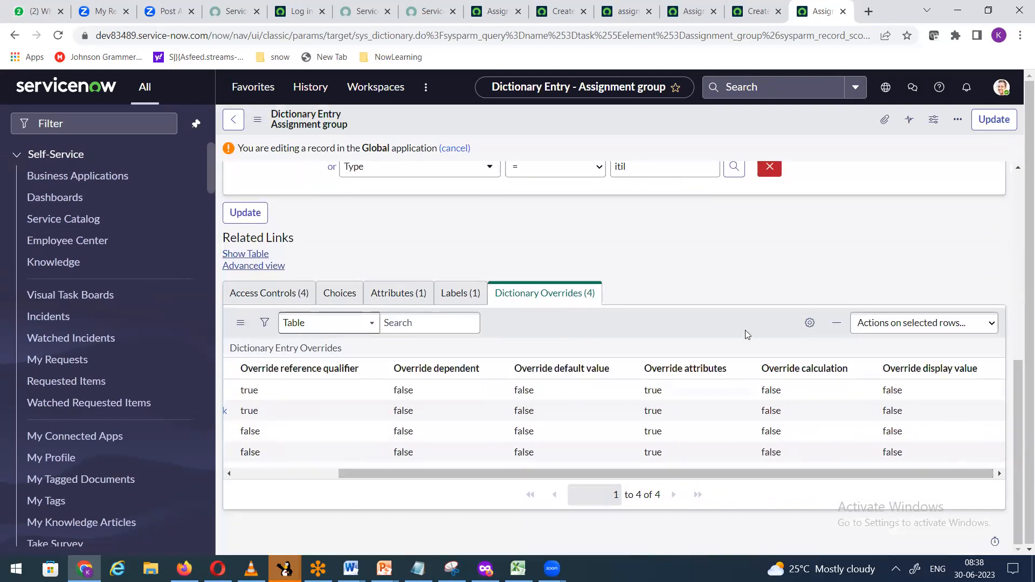
{"action": "scroll", "coordinate": [745, 331], "scroll_direction": "up", "scroll_amount": 7}
{"action": "scroll", "coordinate": [748, 331], "scroll_direction": "down", "scroll_amount": 7}
{"action": "scroll", "coordinate": [519, 392], "scroll_direction": "left", "scroll_amount": 5}
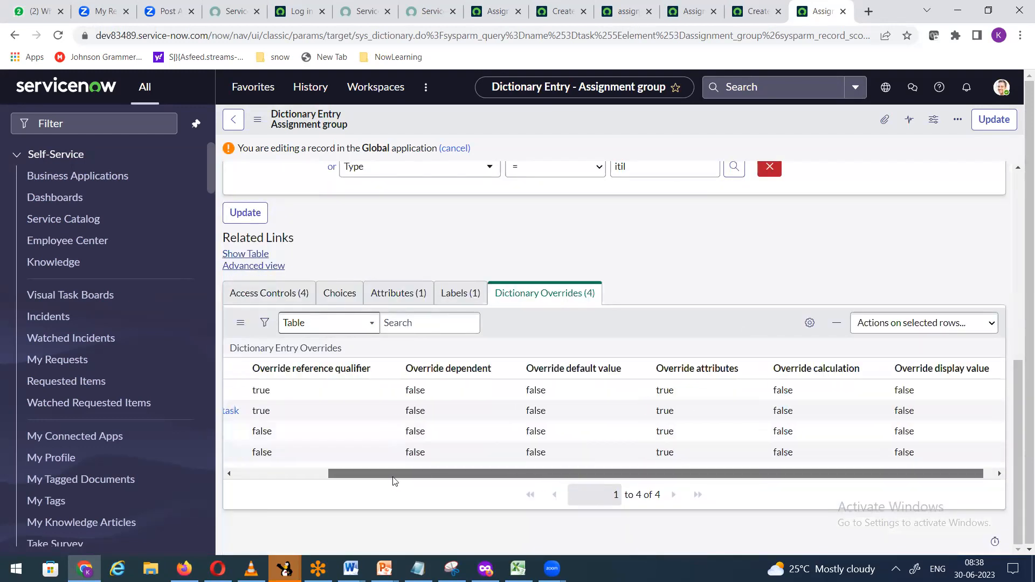
{"action": "scroll", "coordinate": [518, 392], "scroll_direction": "up", "scroll_amount": 7}
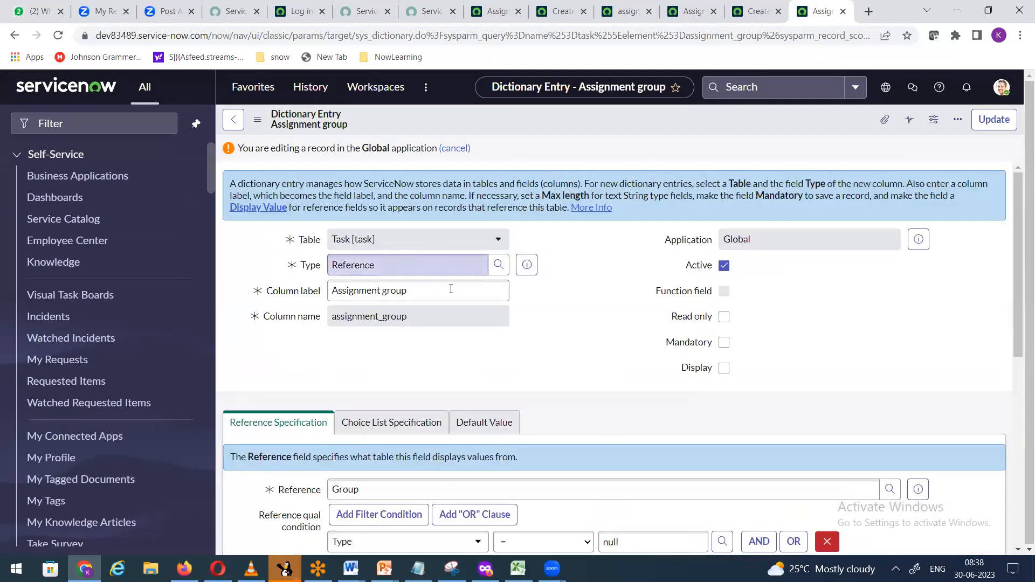
{"action": "scroll", "coordinate": [519, 386], "scroll_direction": "down", "scroll_amount": 6}
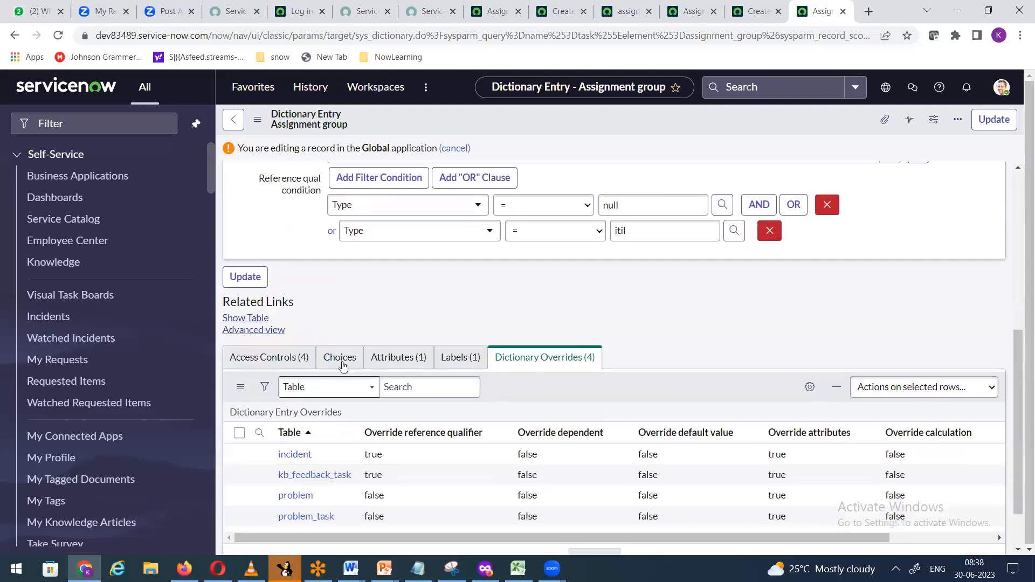
{"action": "left_click", "coordinate": [266, 359]}
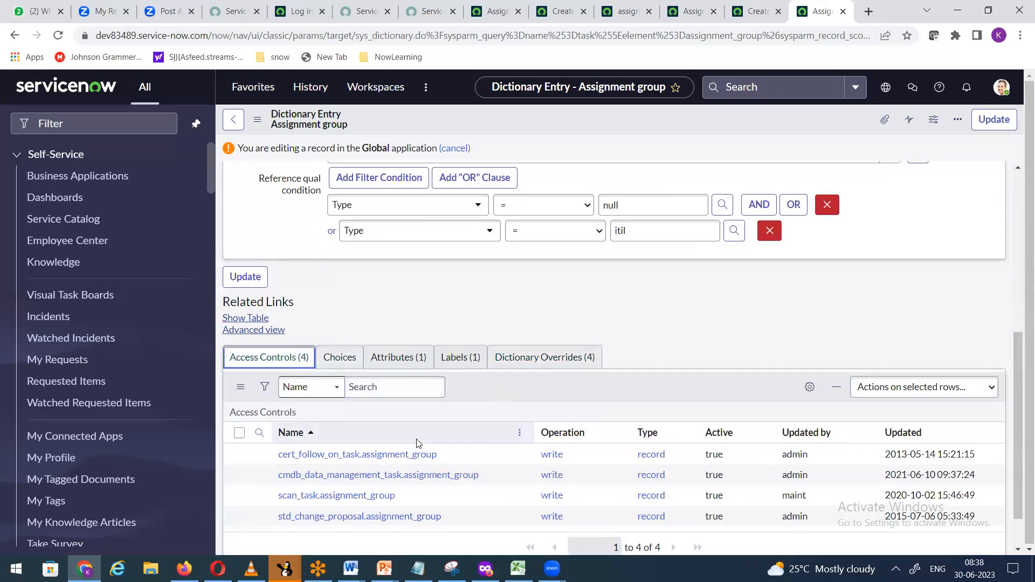
{"action": "scroll", "coordinate": [535, 496], "scroll_direction": "down", "scroll_amount": 1}
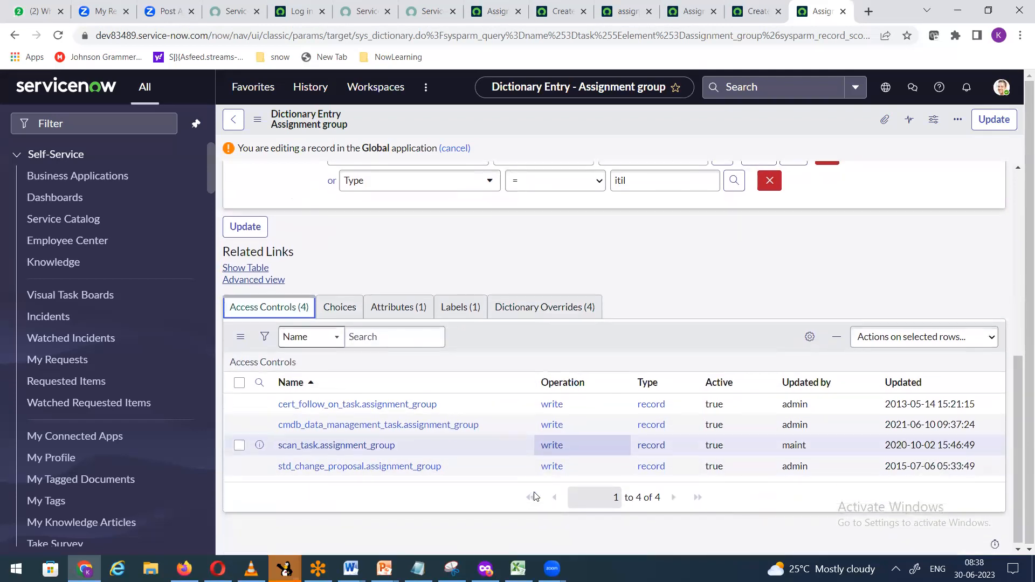
{"action": "scroll", "coordinate": [537, 493], "scroll_direction": "up", "scroll_amount": 7}
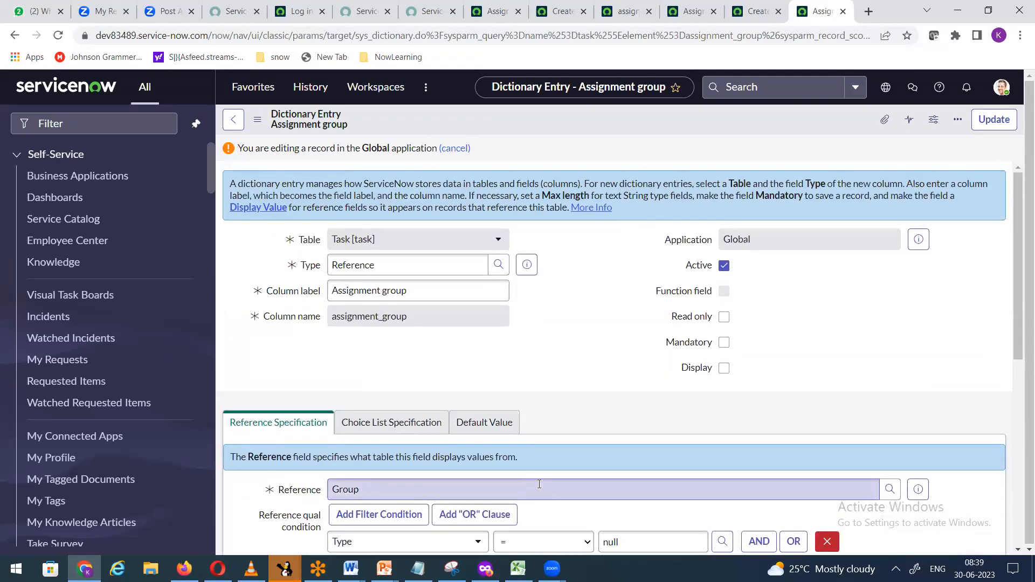
{"action": "scroll", "coordinate": [539, 484], "scroll_direction": "down", "scroll_amount": 7}
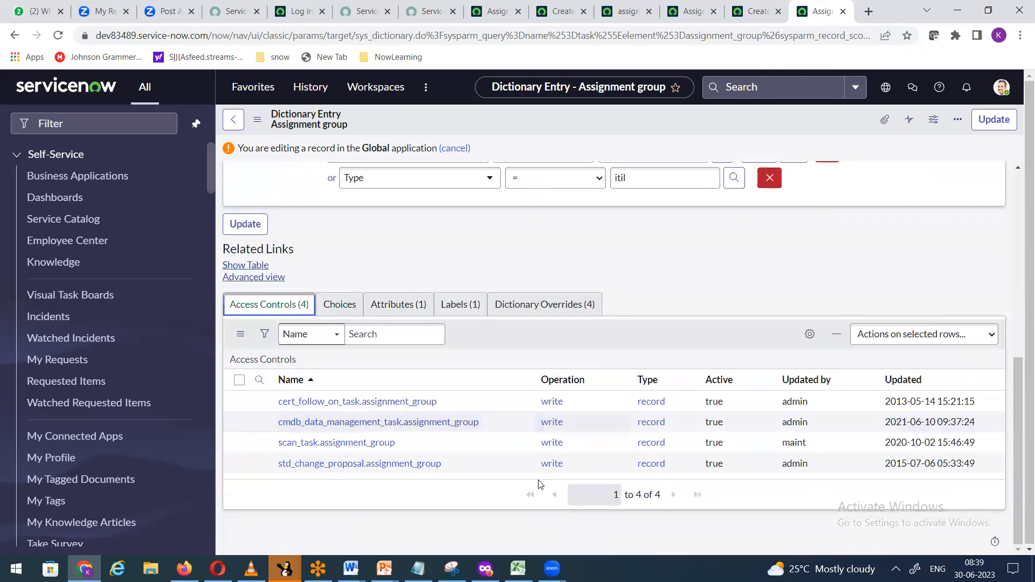
{"action": "scroll", "coordinate": [480, 522], "scroll_direction": "up", "scroll_amount": 4}
{"action": "scroll", "coordinate": [480, 522], "scroll_direction": "down", "scroll_amount": 4}
{"action": "left_click", "coordinate": [531, 307]}
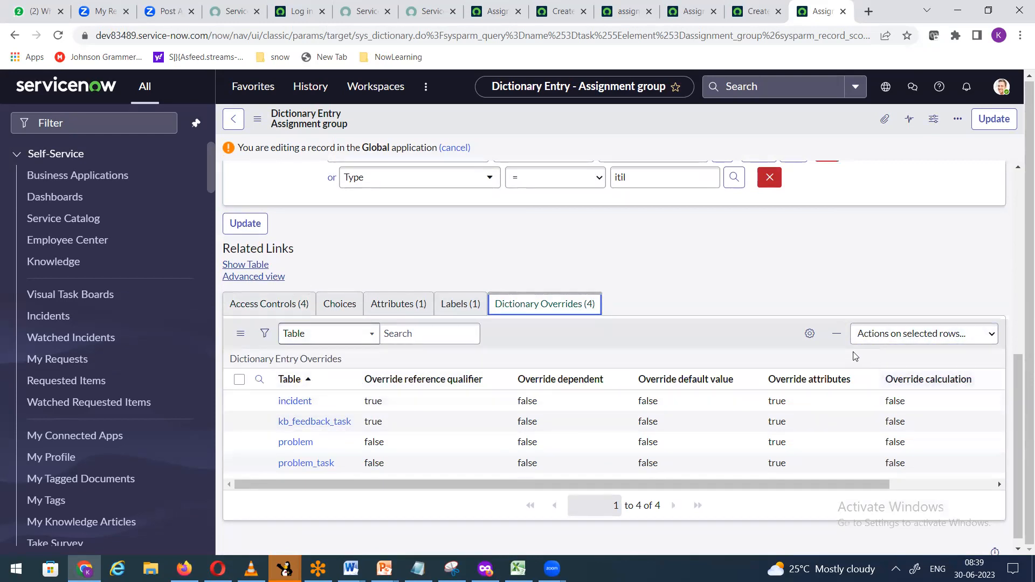
Step: Review the overrides list's List Control, leaving Omit new button unchecked
{"action": "right_click", "coordinate": [512, 365]}
{"action": "right_click", "coordinate": [507, 386]}
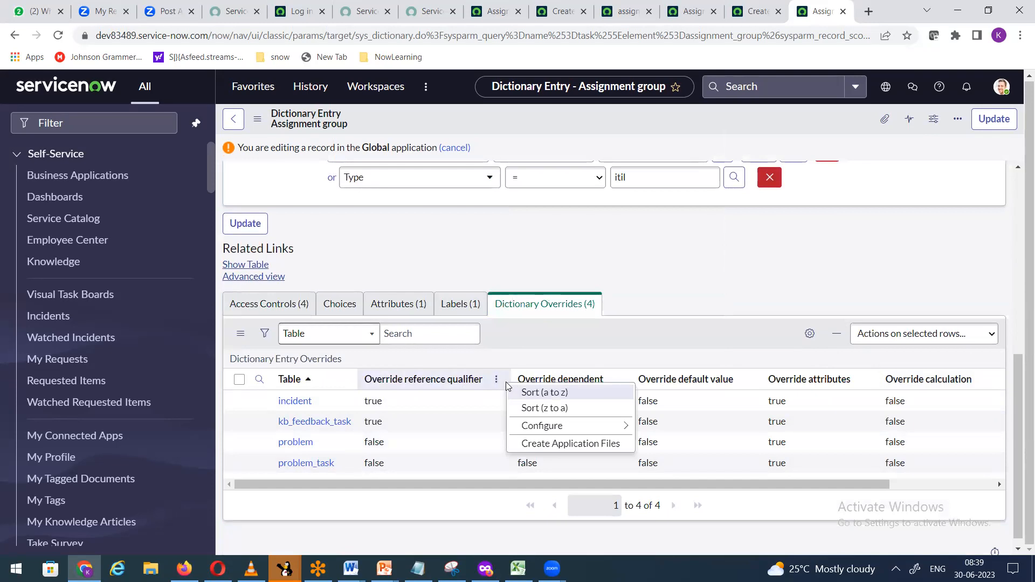
{"action": "mouse_move", "coordinate": [531, 430]}
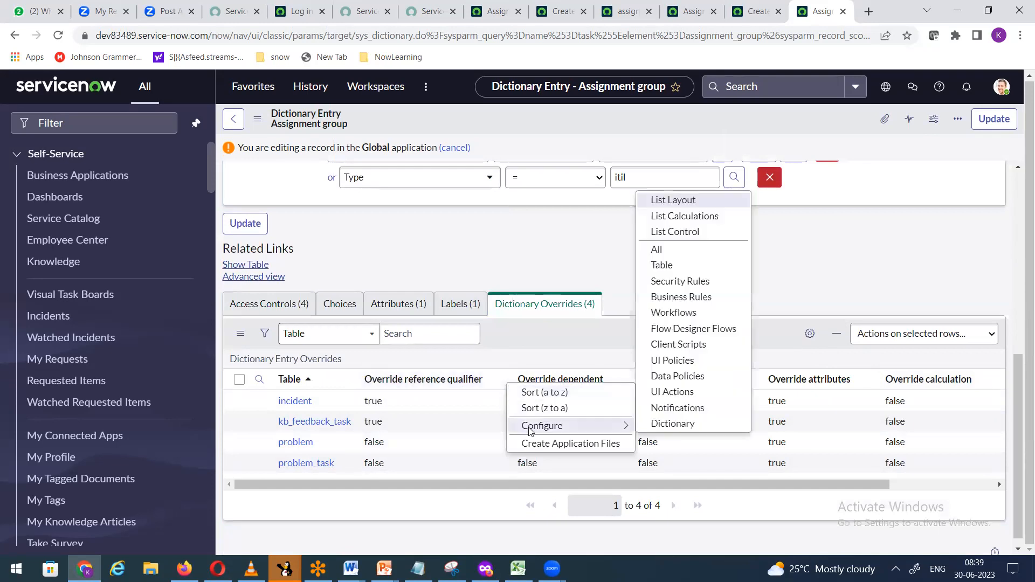
{"action": "left_click", "coordinate": [719, 232]}
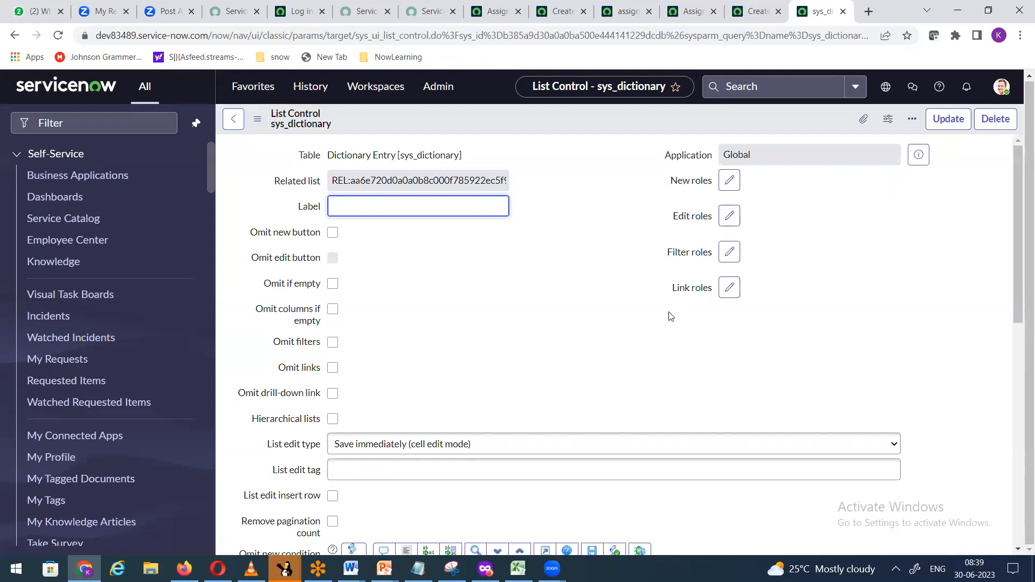
{"action": "left_click", "coordinate": [333, 232]}
{"action": "left_click", "coordinate": [333, 233]}
{"action": "left_click", "coordinate": [334, 233]}
{"action": "left_click", "coordinate": [334, 233]}
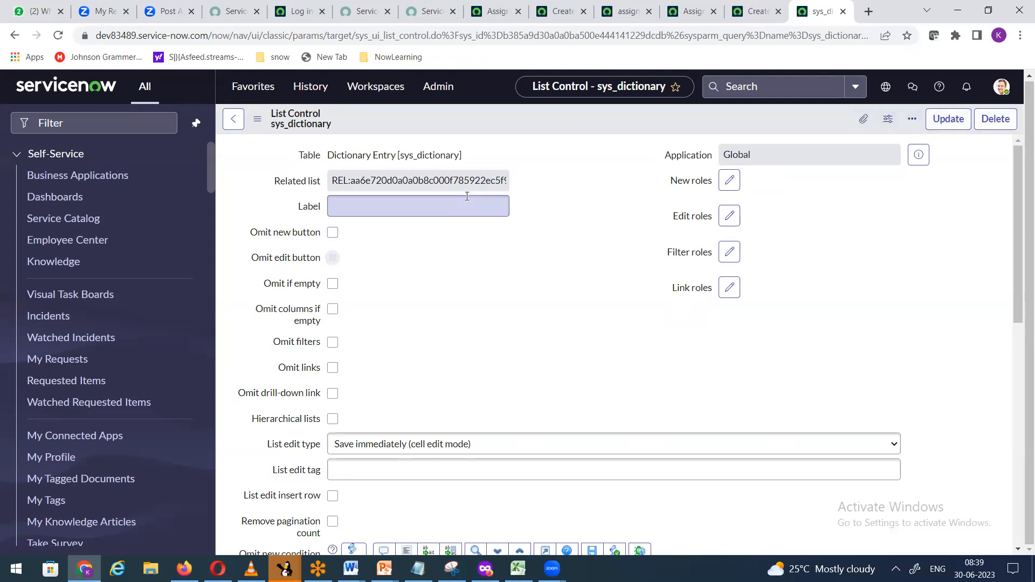
Step: Return to the Assignment group dictionary entry and start a new Dictionary Override
{"action": "left_click", "coordinate": [233, 119]}
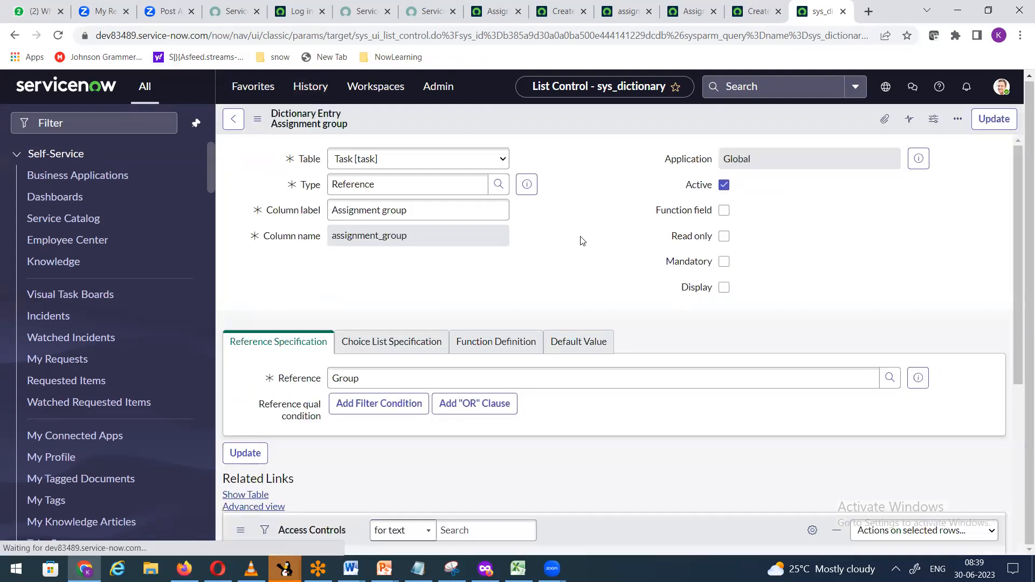
{"action": "scroll", "coordinate": [582, 241], "scroll_direction": "down", "scroll_amount": 3}
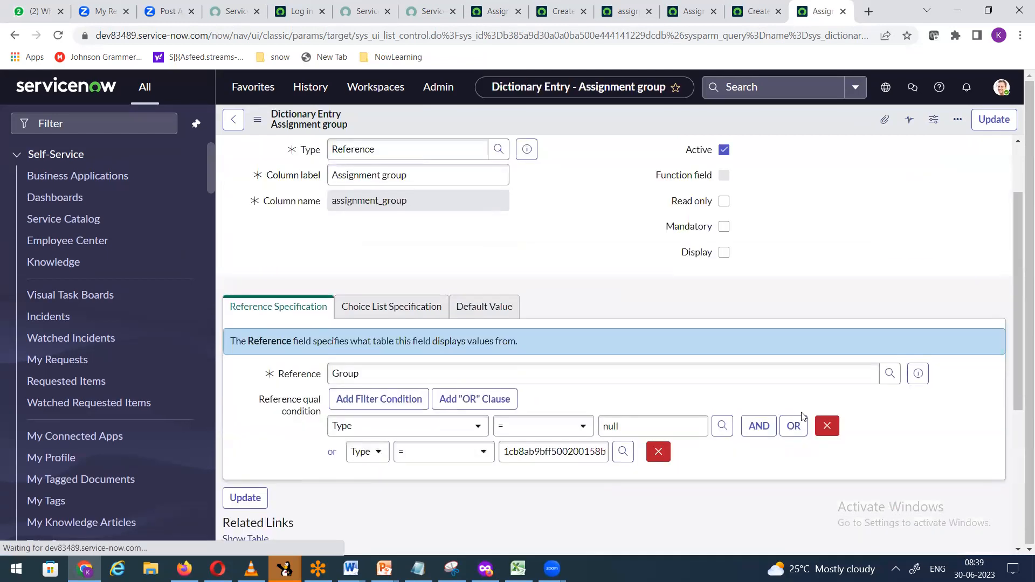
{"action": "scroll", "coordinate": [803, 417], "scroll_direction": "down", "scroll_amount": 5}
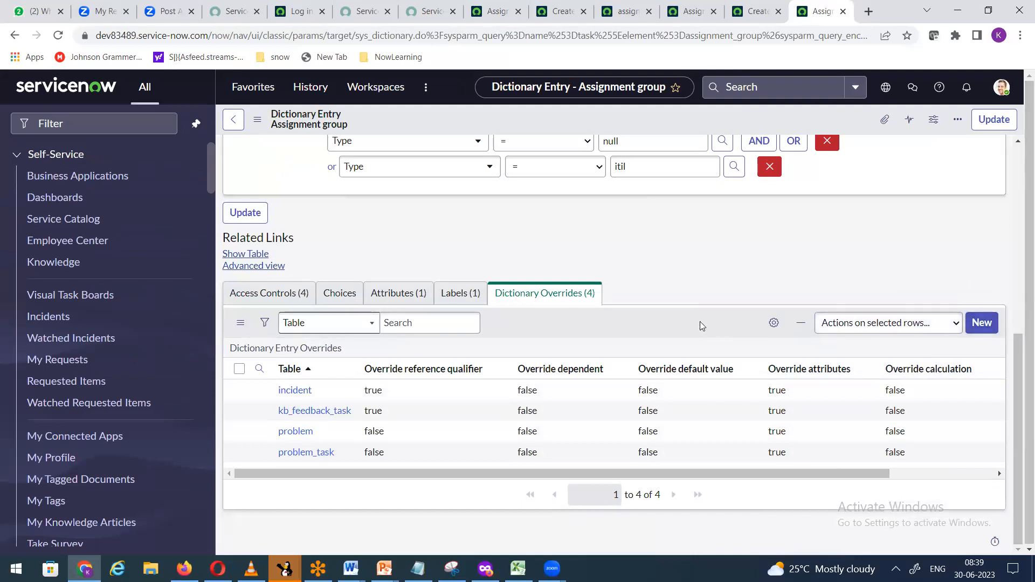
{"action": "scroll", "coordinate": [700, 325], "scroll_direction": "up", "scroll_amount": 5}
{"action": "scroll", "coordinate": [702, 326], "scroll_direction": "down", "scroll_amount": 5}
{"action": "left_click", "coordinate": [978, 331]}
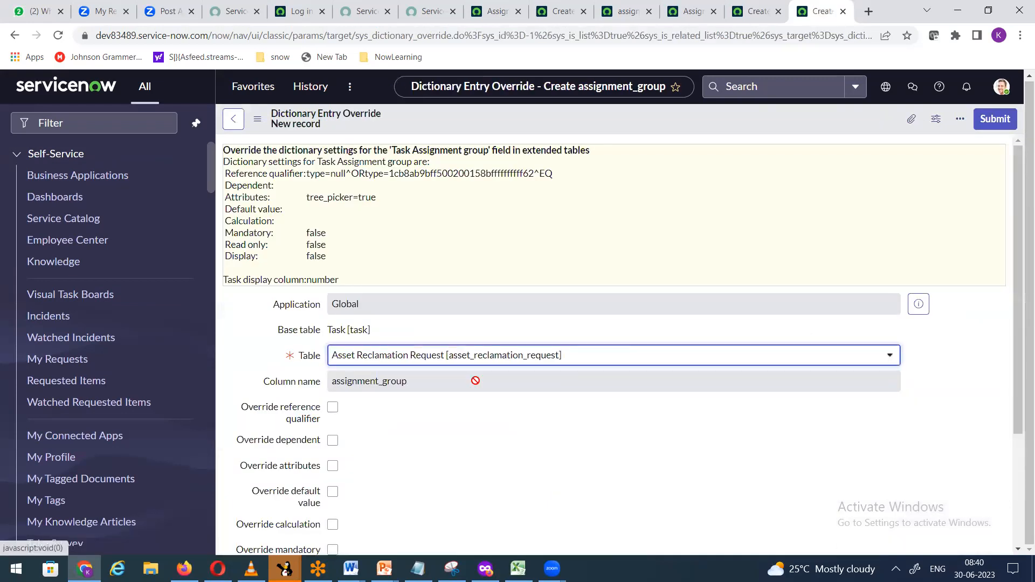
Step: Search the override's Table dropdown for 'home', which returns no matches
{"action": "left_click", "coordinate": [431, 361]}
{"action": "type", "text": "h"}
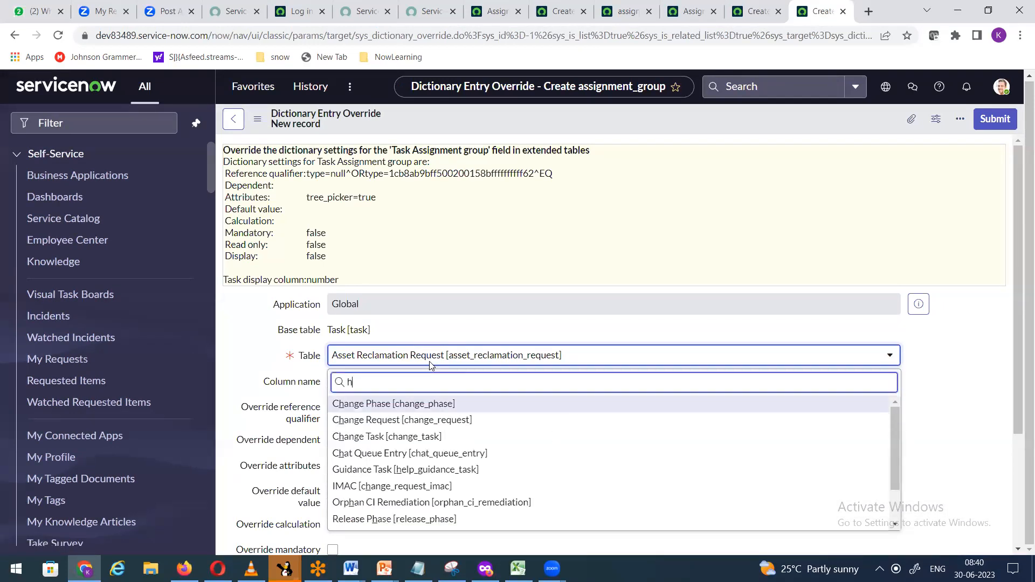
{"action": "type", "text": "ome"}
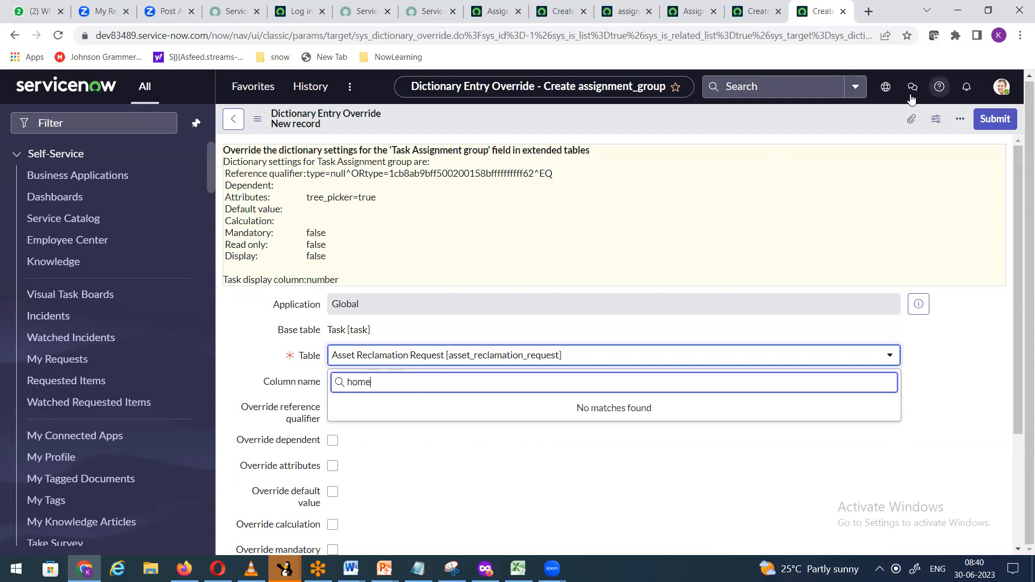
Step: Switch the application scope from Global to Home Loan, filtering the scope list by 'hom'
{"action": "left_click", "coordinate": [885, 86]}
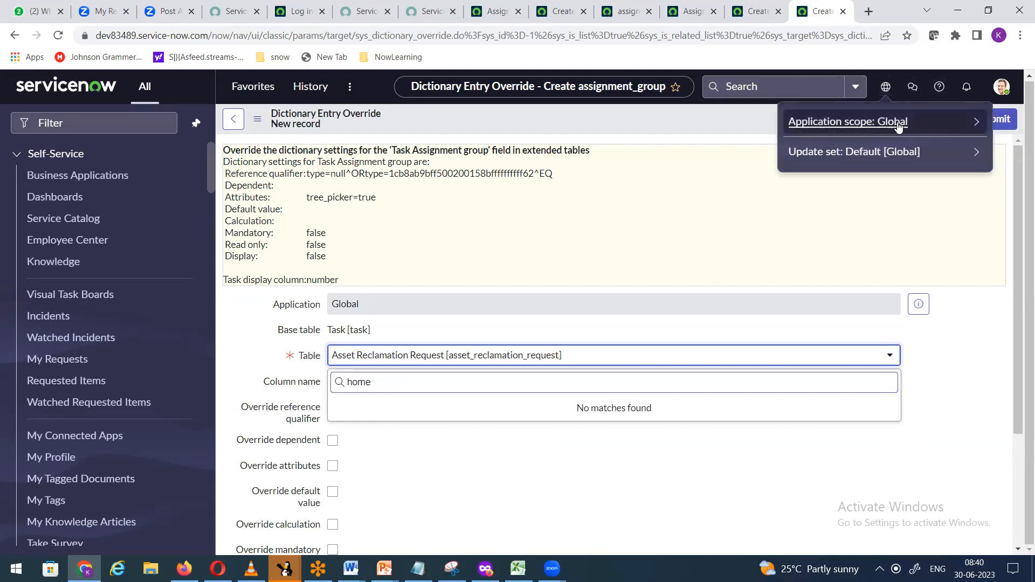
{"action": "left_click", "coordinate": [979, 126]}
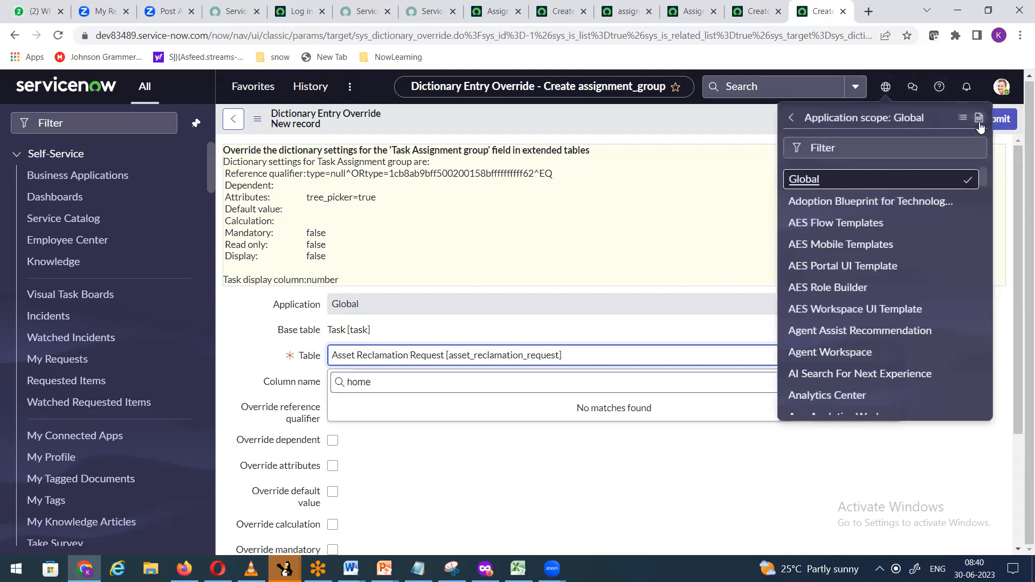
{"action": "left_click", "coordinate": [871, 148]}
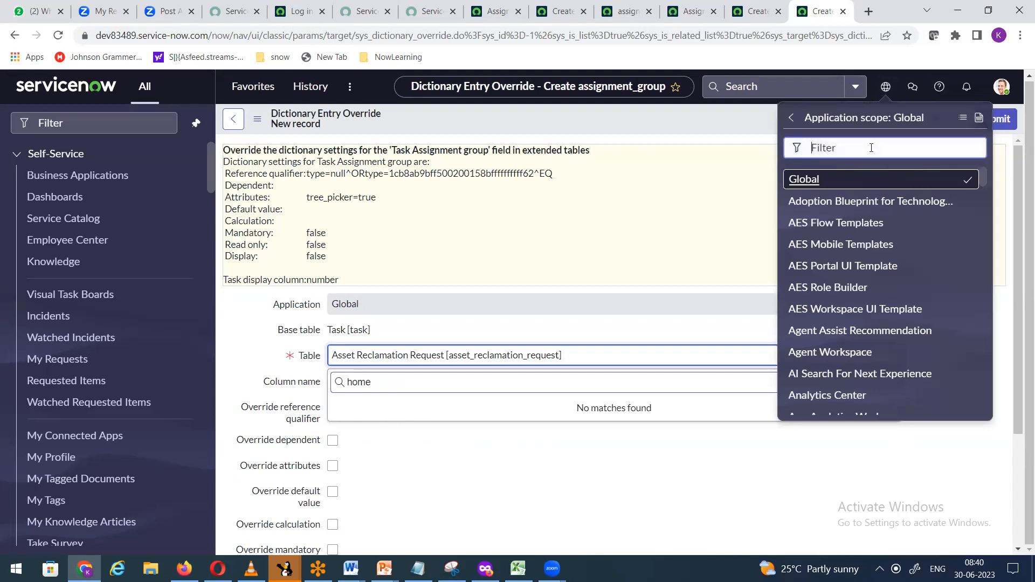
{"action": "type", "text": "home"}
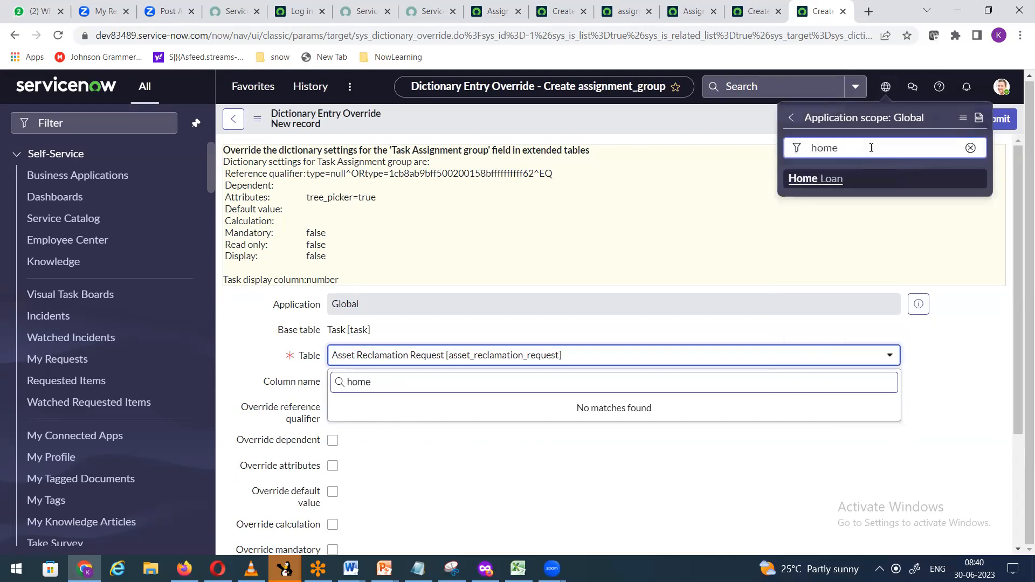
{"action": "left_click", "coordinate": [831, 183]}
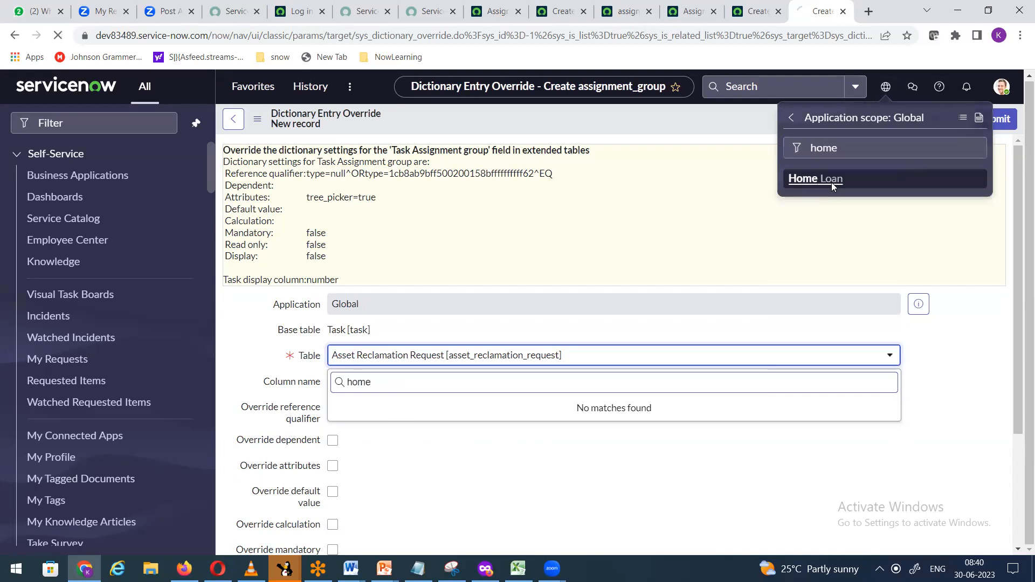
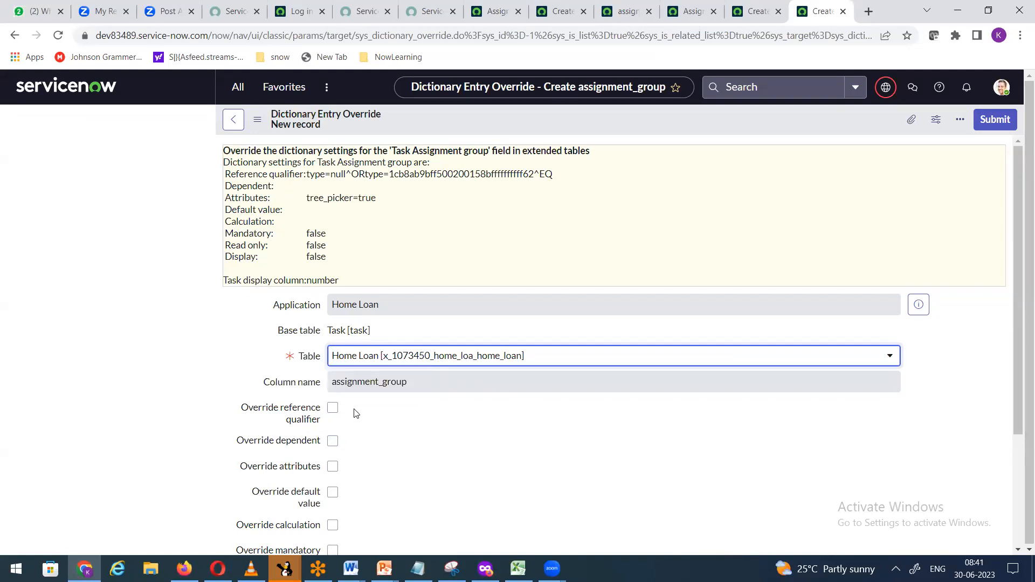
Step: Turn on Override reference qualifier for the Home Loan override, pasting and then removing a trial qualifier
{"action": "left_click", "coordinate": [332, 408]}
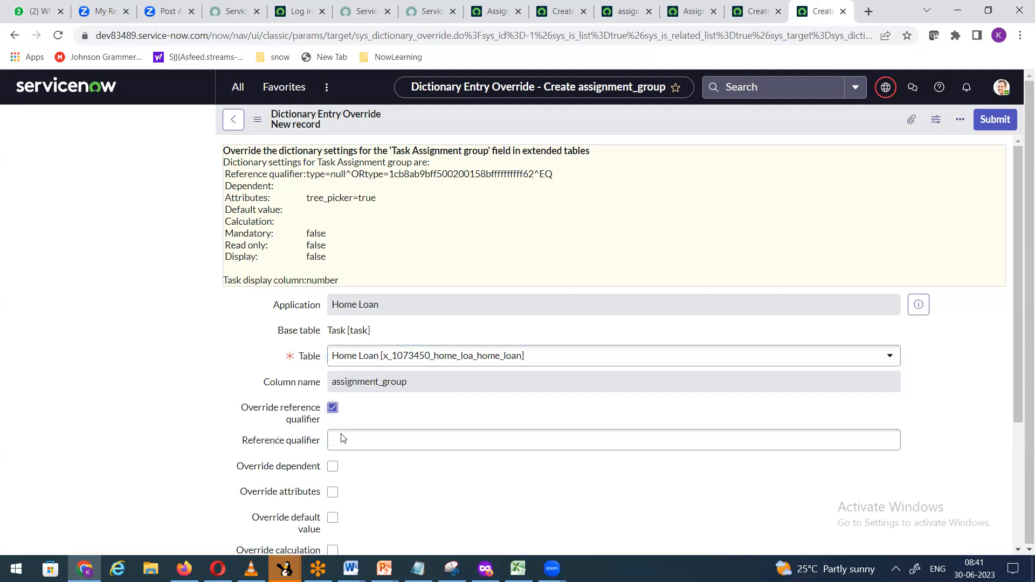
{"action": "left_click", "coordinate": [364, 439]}
{"action": "type", "text": "nameNOT LIKEHL-"}
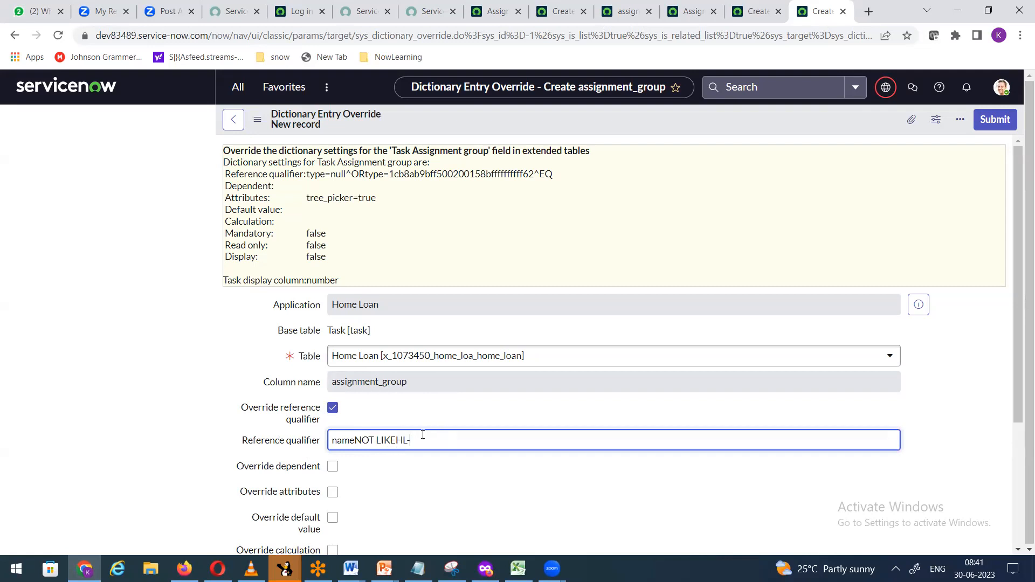
{"action": "left_click_drag", "start_coordinate": [423, 436], "coordinate": [320, 440]}
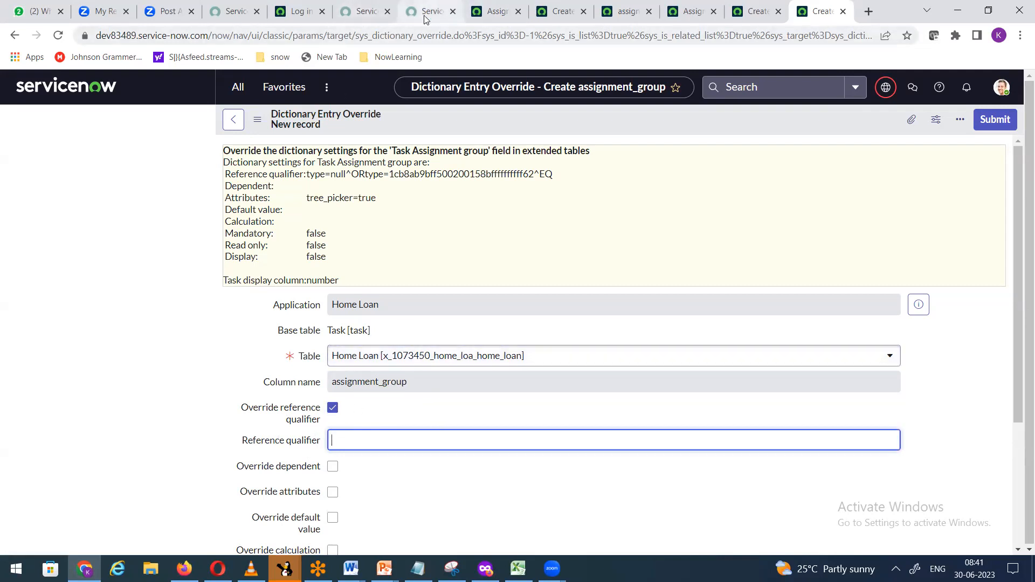
{"action": "left_click", "coordinate": [500, 17]}
Step: Filter the Groups list to Name contains HL-, showing the three HL groups
{"action": "left_click", "coordinate": [102, 125]}
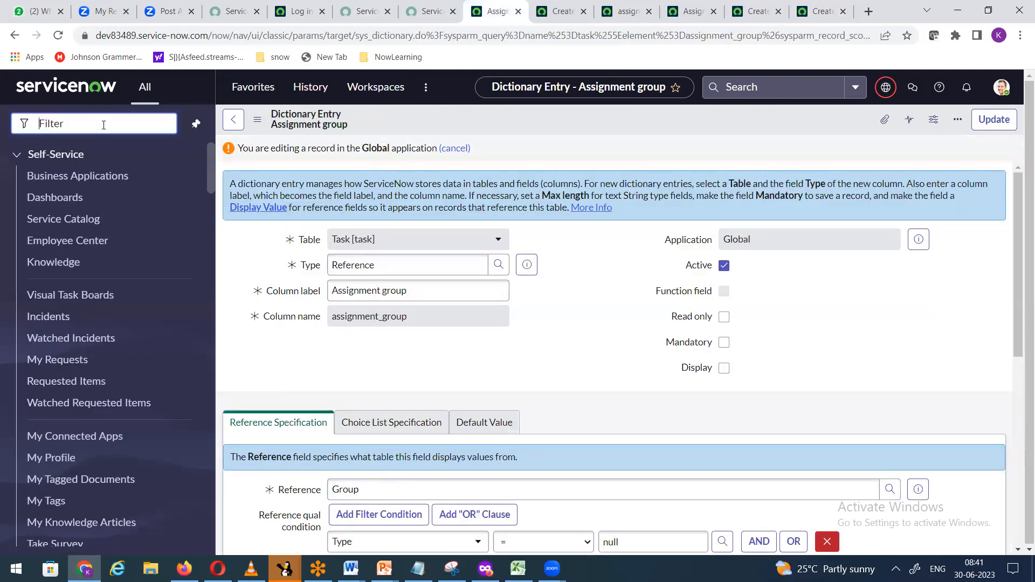
{"action": "type", "text": "user ad"}
{"action": "left_click", "coordinate": [49, 288]}
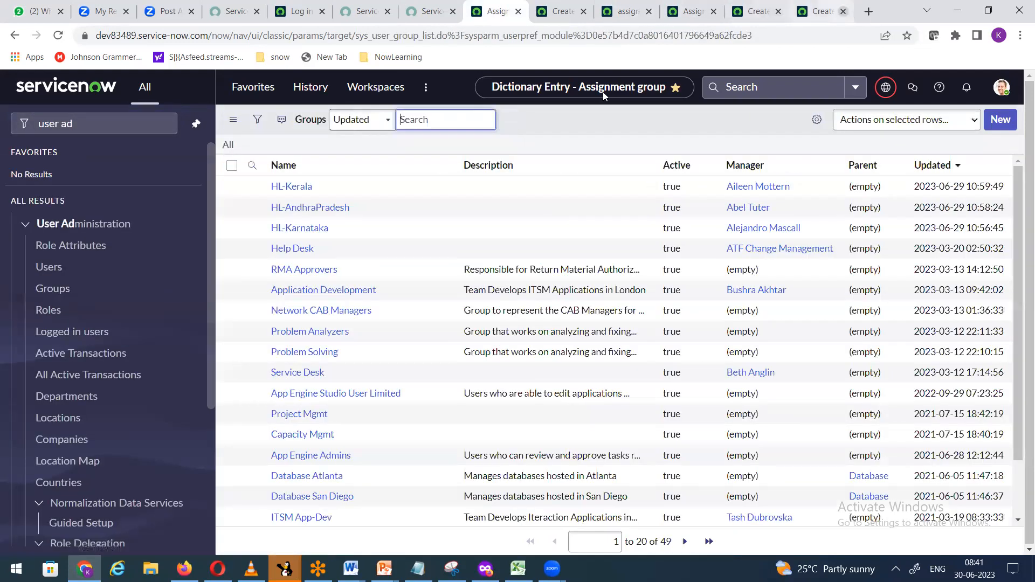
{"action": "left_click", "coordinate": [259, 122]}
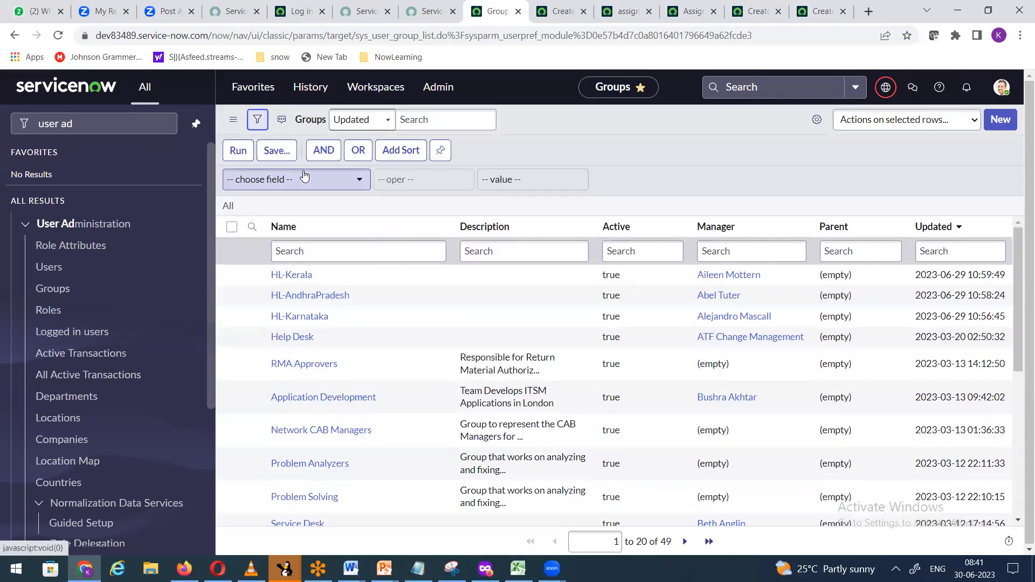
{"action": "left_click", "coordinate": [303, 187]}
{"action": "type", "text": "name"}
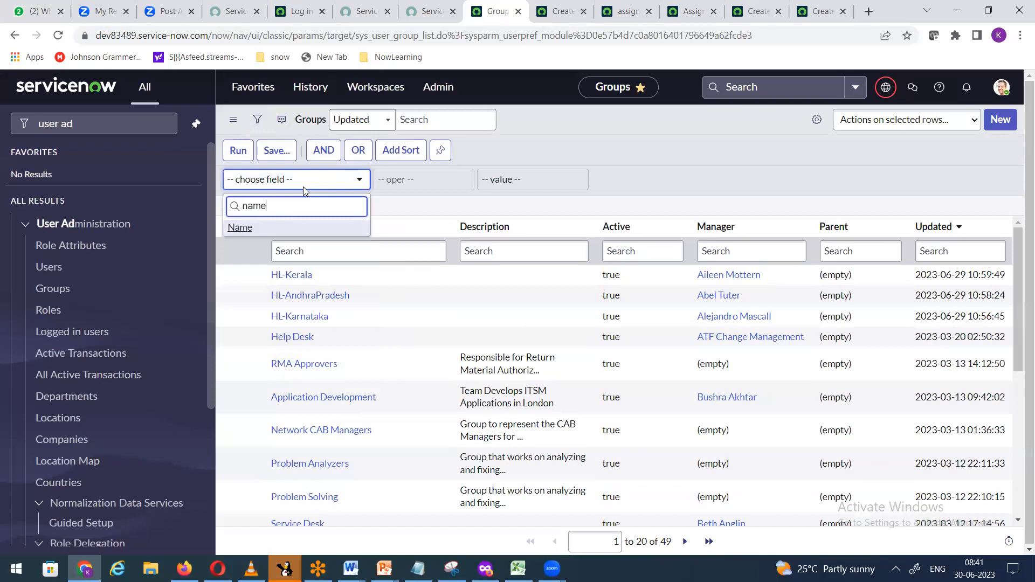
{"action": "key", "text": "Return"}
{"action": "left_click", "coordinate": [410, 179]}
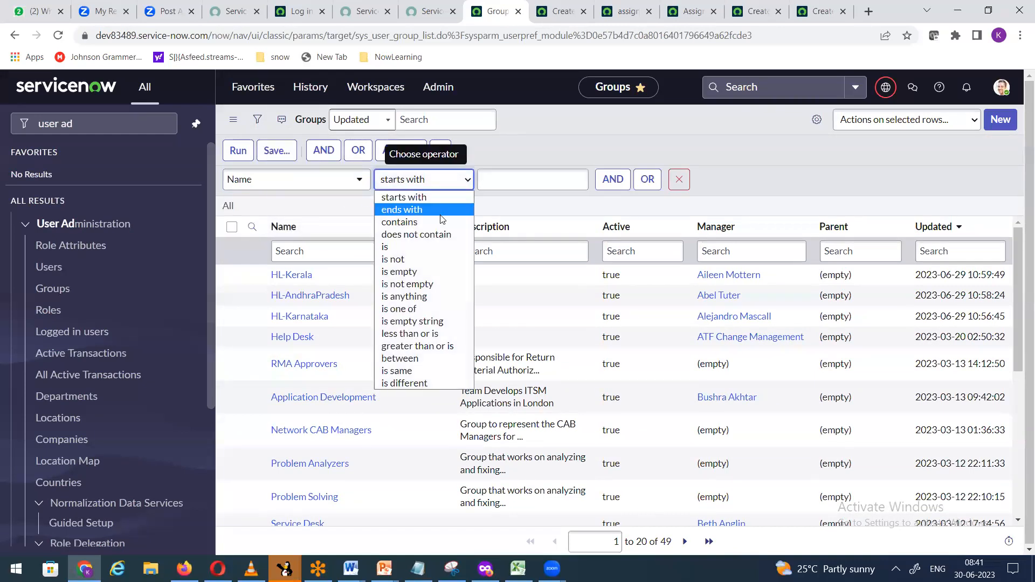
{"action": "left_click", "coordinate": [436, 223]}
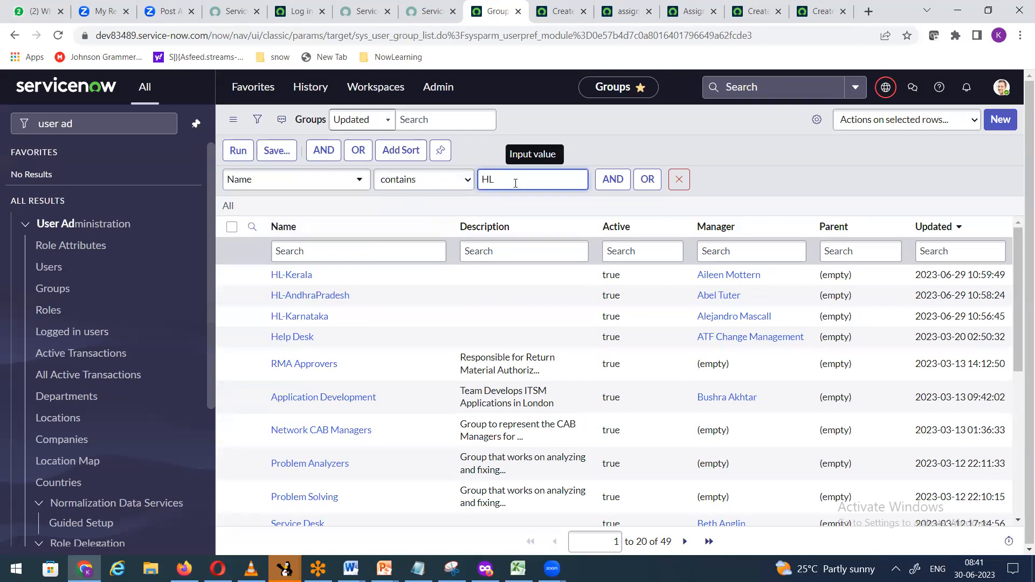
{"action": "left_click", "coordinate": [238, 151]}
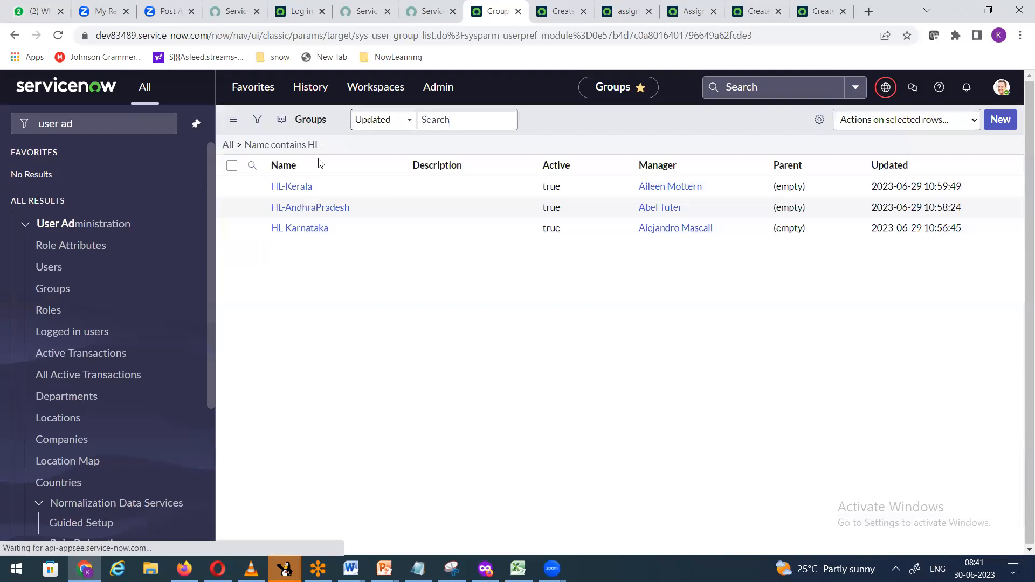
Step: Copy the Name contains HL- query and return to the Home Loan override form
{"action": "right_click", "coordinate": [311, 147]}
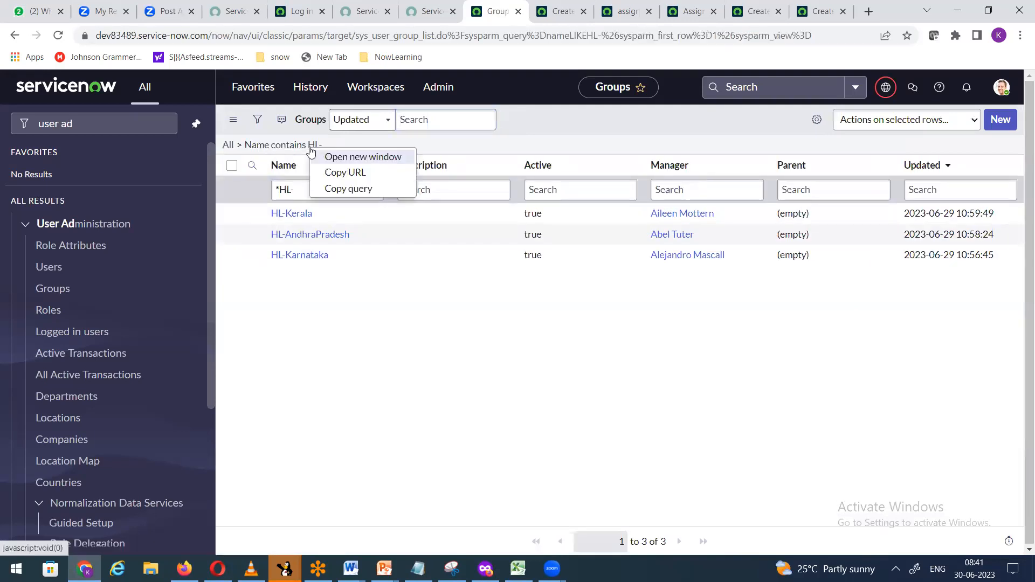
{"action": "left_click", "coordinate": [344, 189]}
{"action": "left_click", "coordinate": [561, 10]}
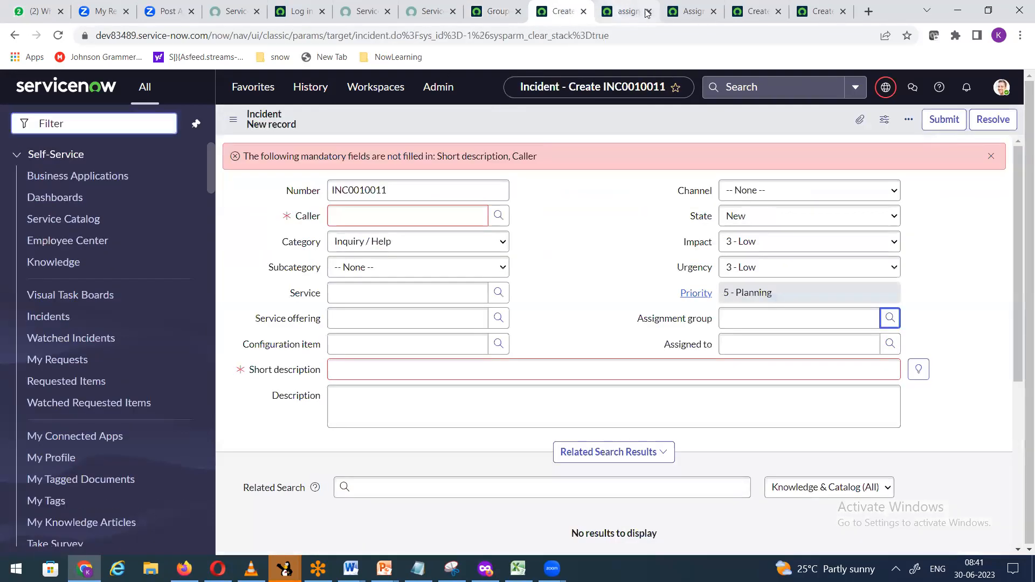
{"action": "left_click", "coordinate": [626, 10]}
{"action": "left_click", "coordinate": [817, 13]}
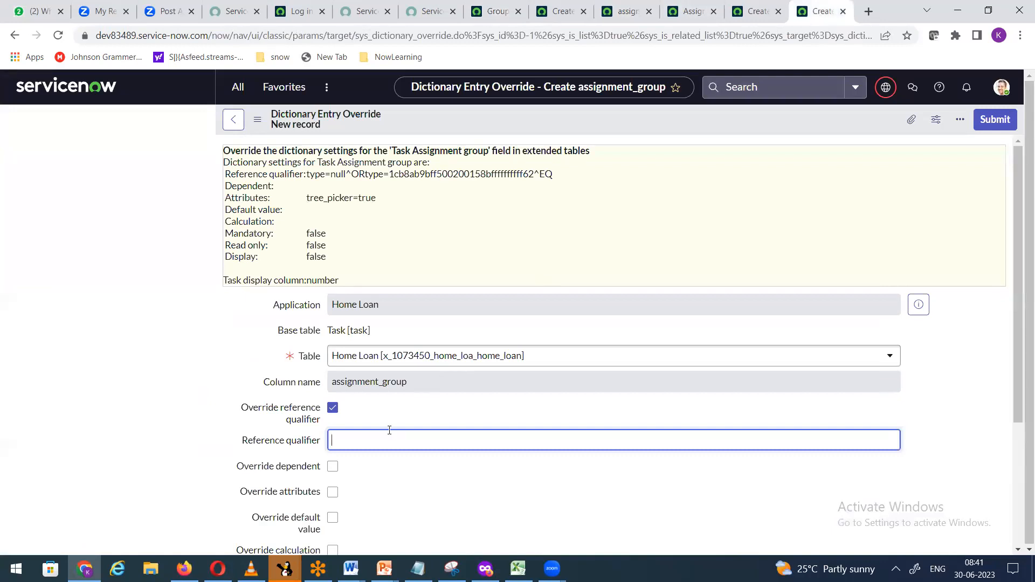
Step: Paste nameLIKEHL- as the reference qualifier and submit the Home Loan override
{"action": "key", "text": "ctrl+v"}
{"action": "left_click", "coordinate": [988, 123]}
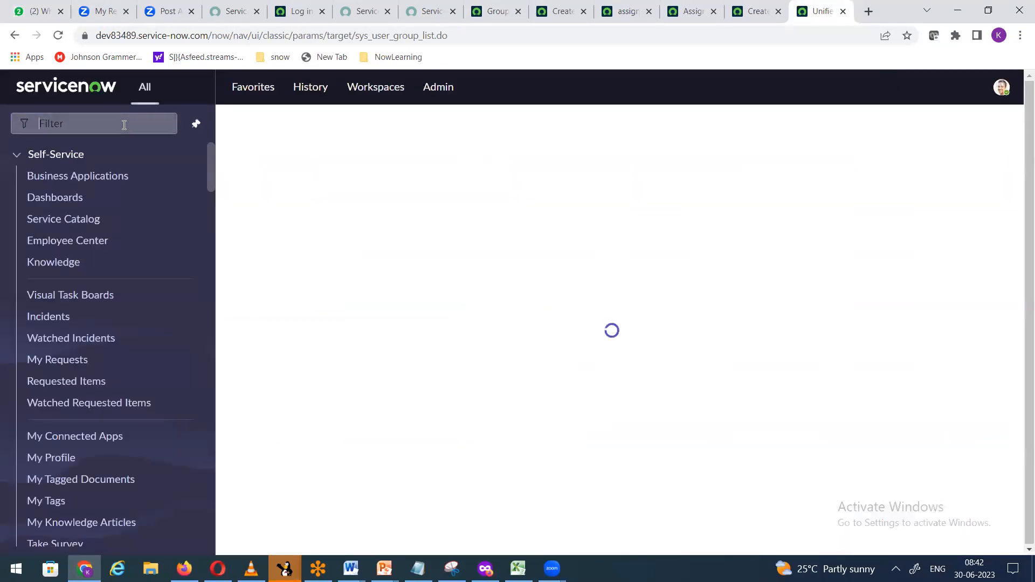
Step: Verify that a new Home Loan record's Assignment group lookup offers only the three HL- groups
{"action": "type", "text": "home lo"}
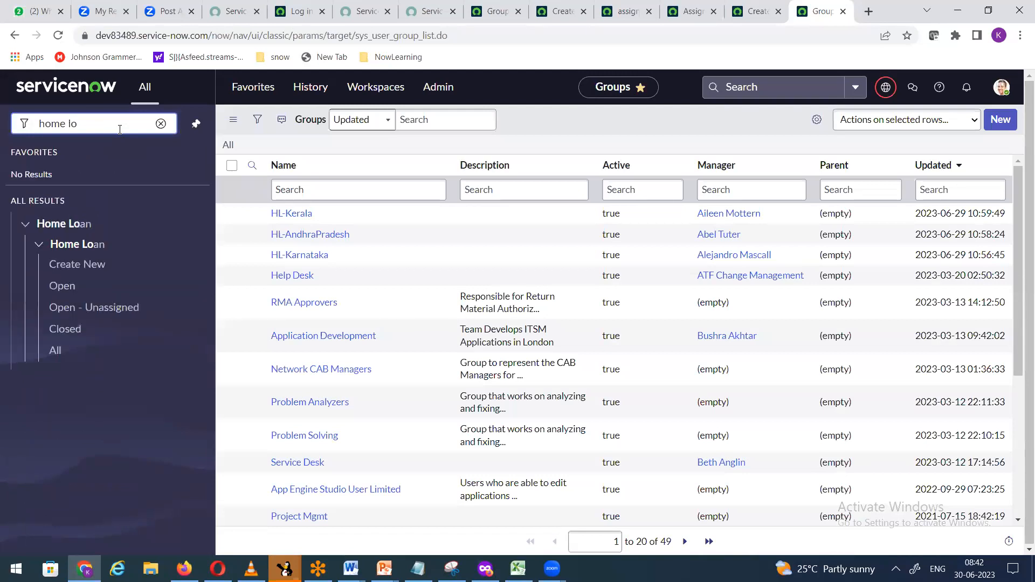
{"action": "left_click", "coordinate": [74, 265]}
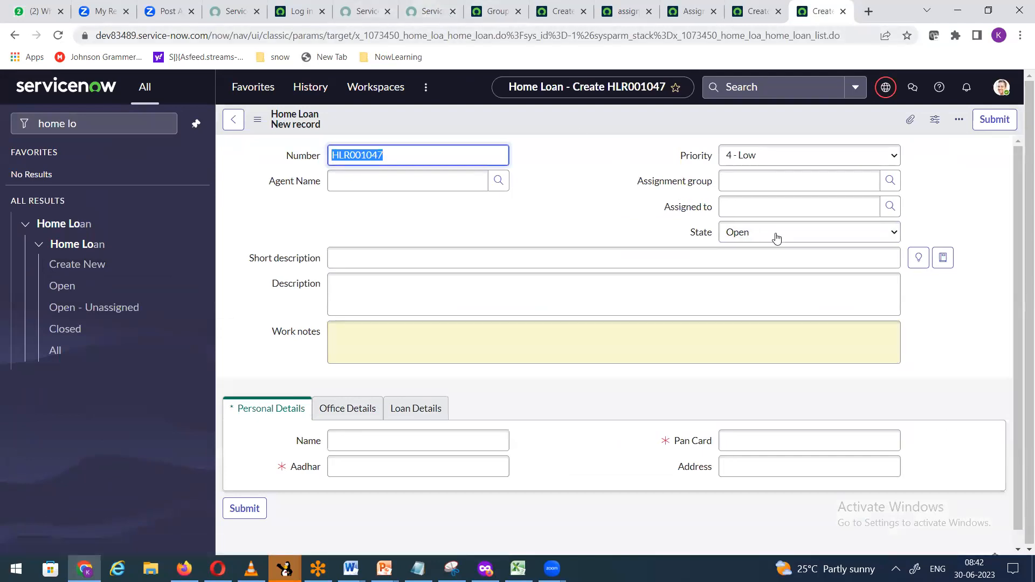
{"action": "left_click", "coordinate": [890, 181]}
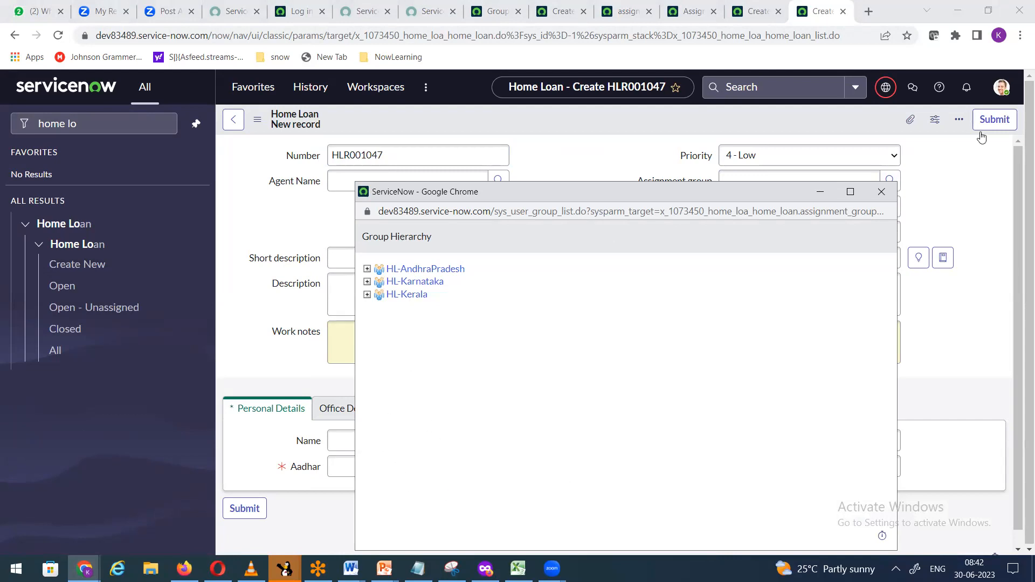
{"action": "left_click", "coordinate": [881, 191]}
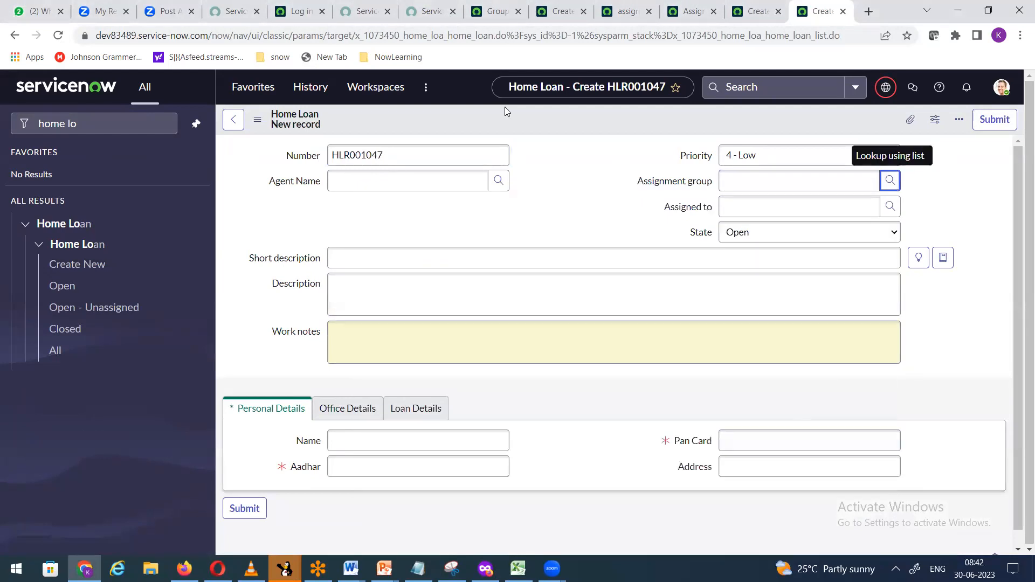
{"action": "left_click", "coordinate": [492, 11]}
{"action": "left_click_drag", "start_coordinate": [174, 133], "coordinate": [1, 137]}
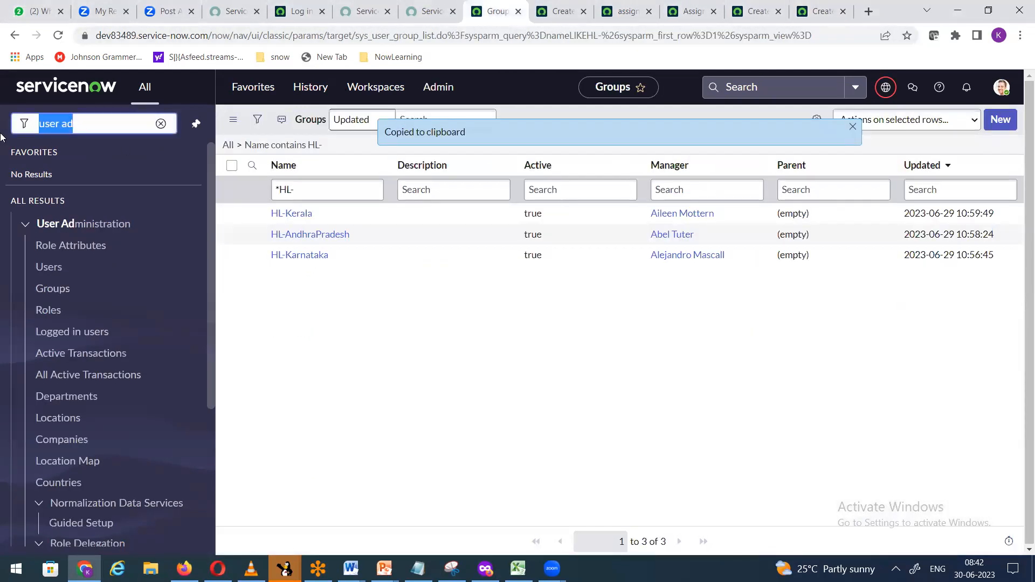
Step: Open a new Task form via task.do and close the old override and dictionary tabs
{"action": "type", "text": "task.do"}
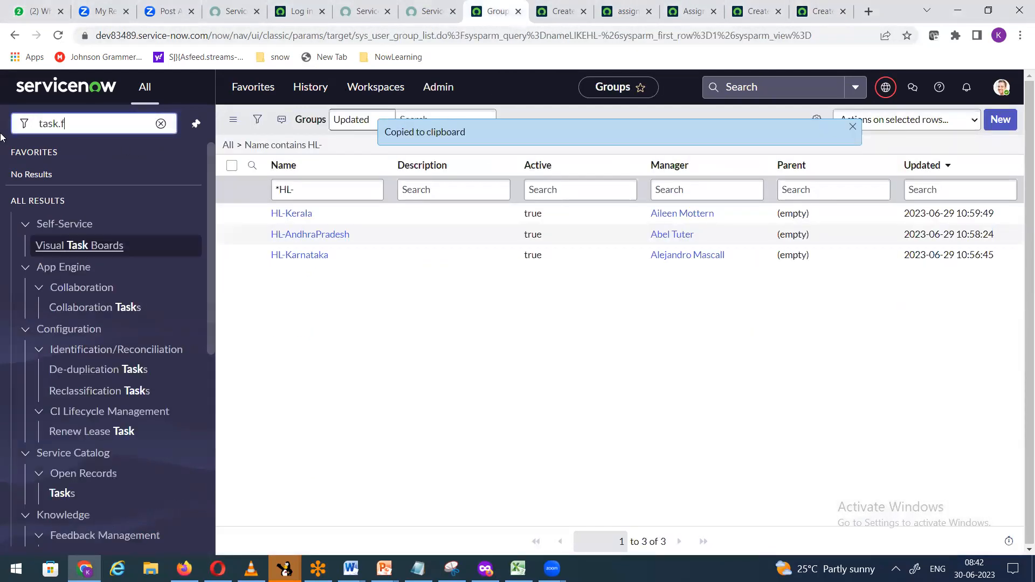
{"action": "key", "text": "Return"}
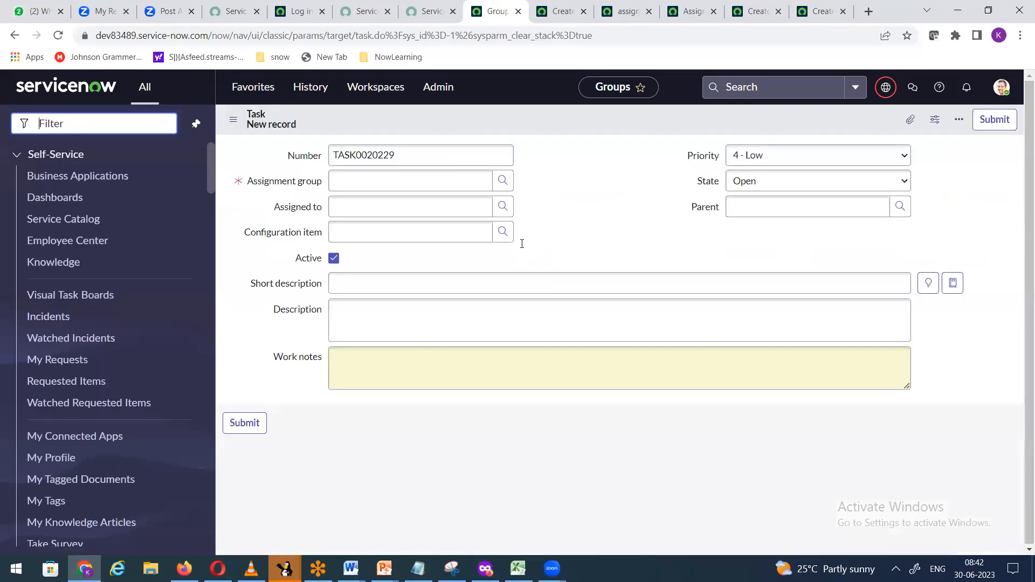
{"action": "left_click", "coordinate": [555, 12]}
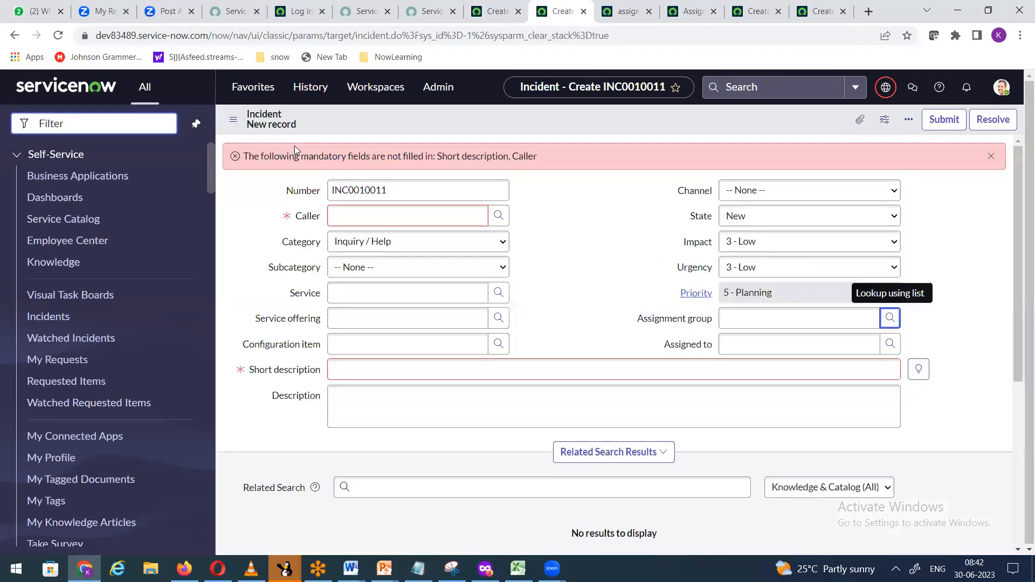
{"action": "left_click", "coordinate": [625, 13]}
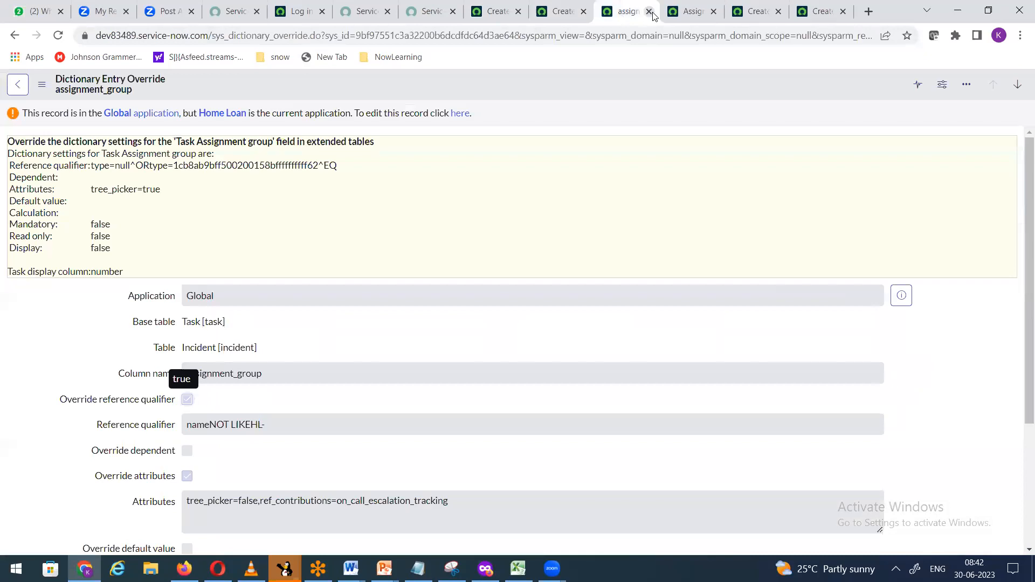
{"action": "left_click", "coordinate": [650, 11]}
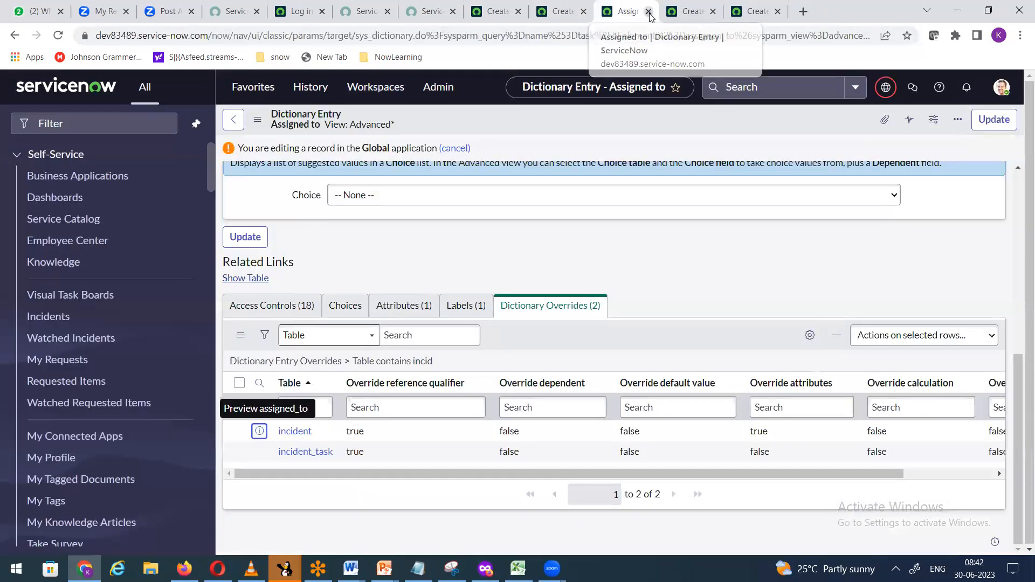
{"action": "left_click", "coordinate": [650, 11]}
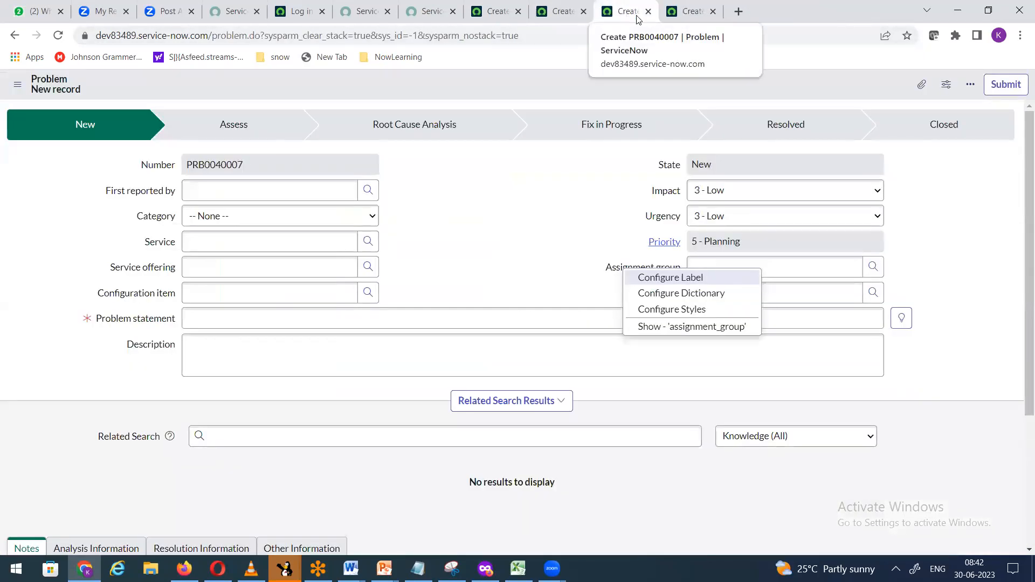
Step: Duplicate the Problem form tab and load the instance home page in the original tab
{"action": "right_click", "coordinate": [631, 19]}
{"action": "left_click", "coordinate": [649, 109]}
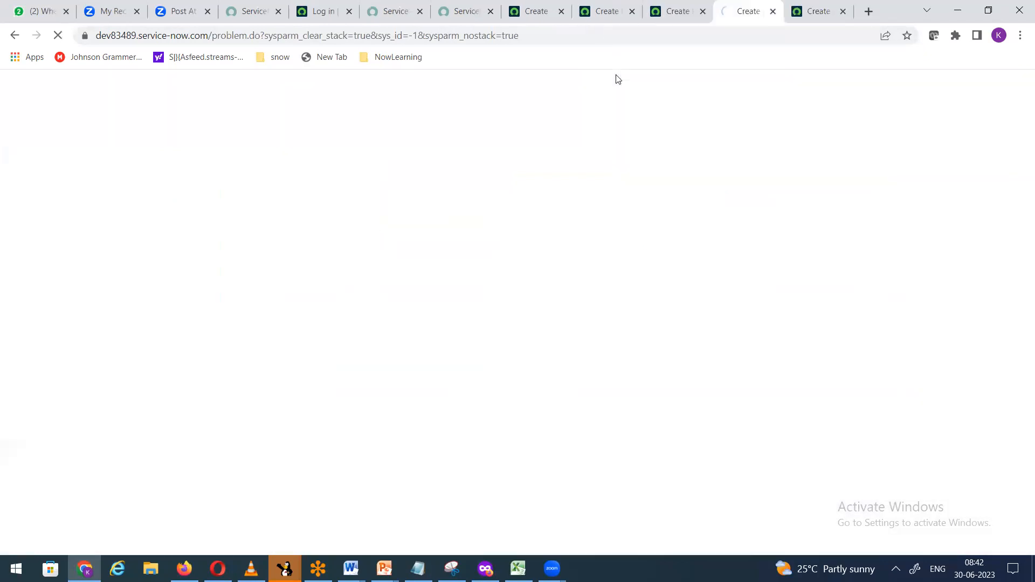
{"action": "left_click", "coordinate": [679, 18]}
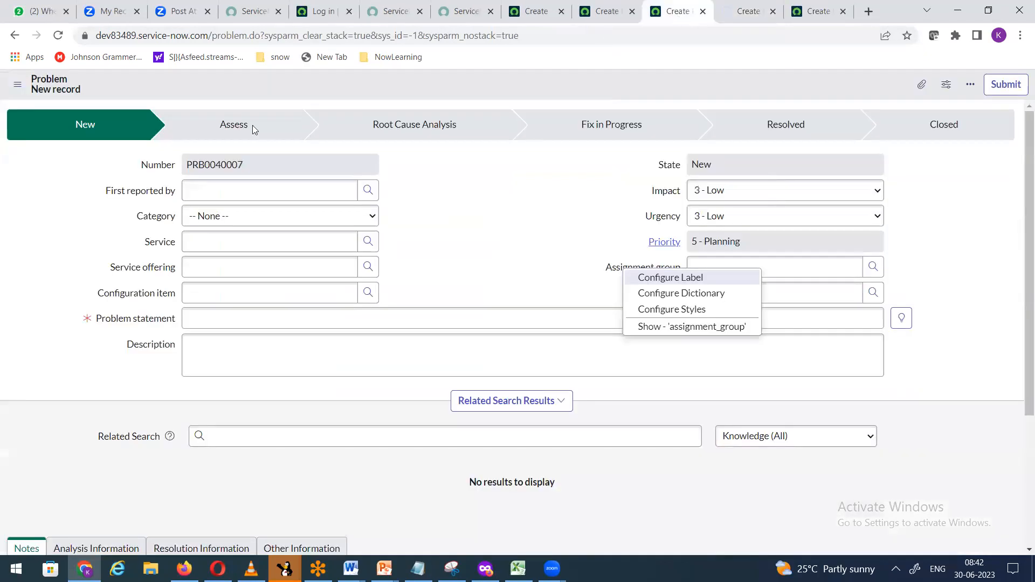
{"action": "left_click_drag", "start_coordinate": [520, 35], "coordinate": [250, 34]}
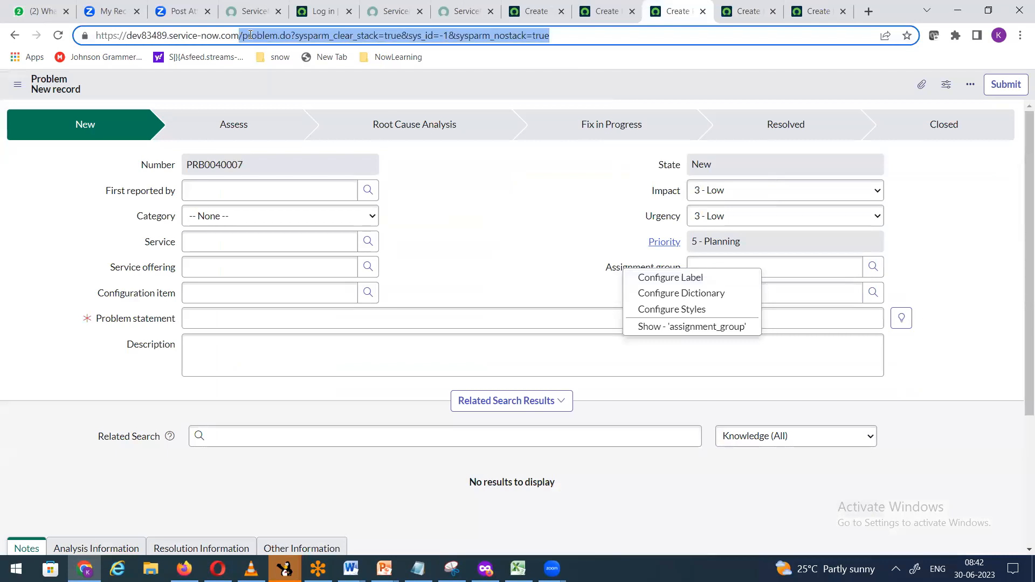
{"action": "key", "text": "BackSpace"}
{"action": "key", "text": "Return"}
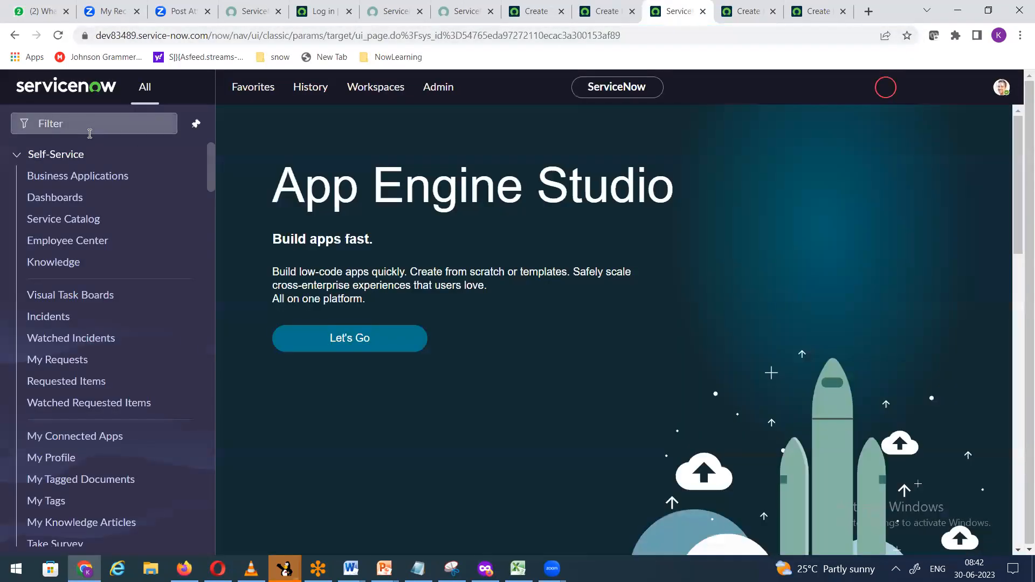
Step: Open a new Change Request form by entering change_request.form in the navigator filter
{"action": "left_click", "coordinate": [88, 134]}
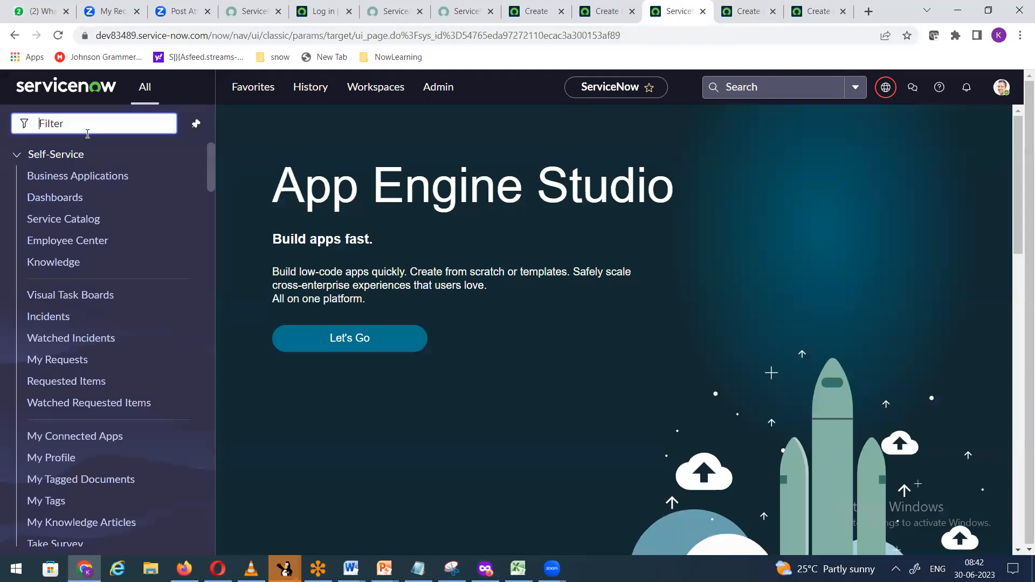
{"action": "left_click", "coordinate": [608, 12]}
{"action": "left_click", "coordinate": [675, 10]}
{"action": "type", "text": "change_request"}
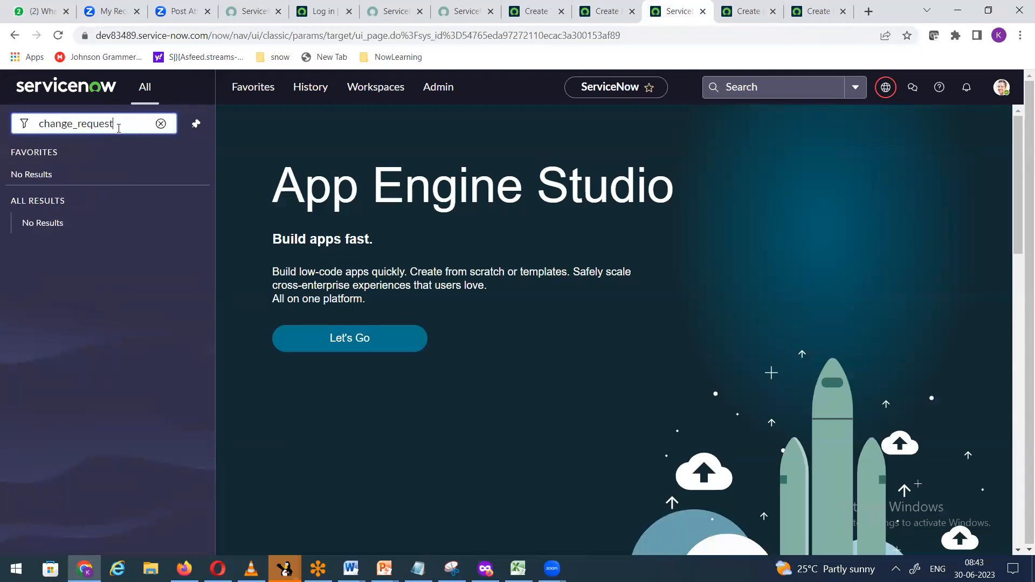
{"action": "type", "text": ".form"}
{"action": "key", "text": "Return"}
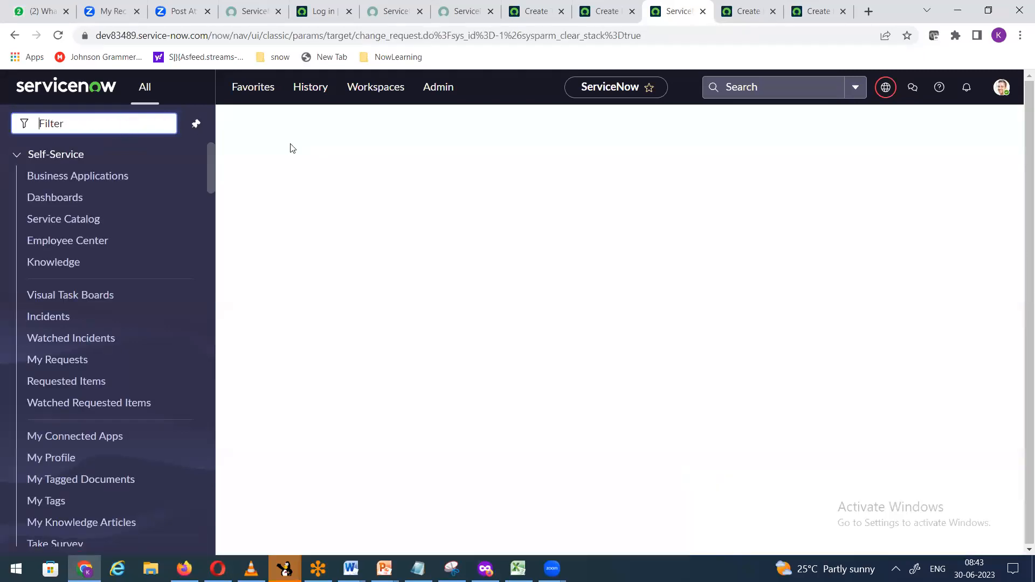
{"action": "left_click", "coordinate": [748, 11]}
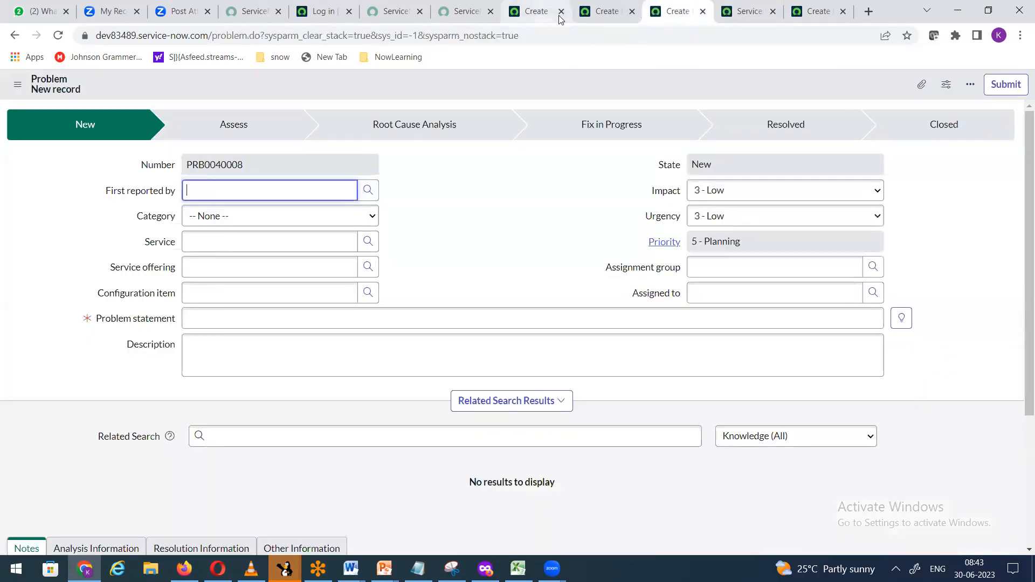
Step: Inspect the Assignment group lookups on the new Task and Incident forms
{"action": "left_click", "coordinate": [537, 11]}
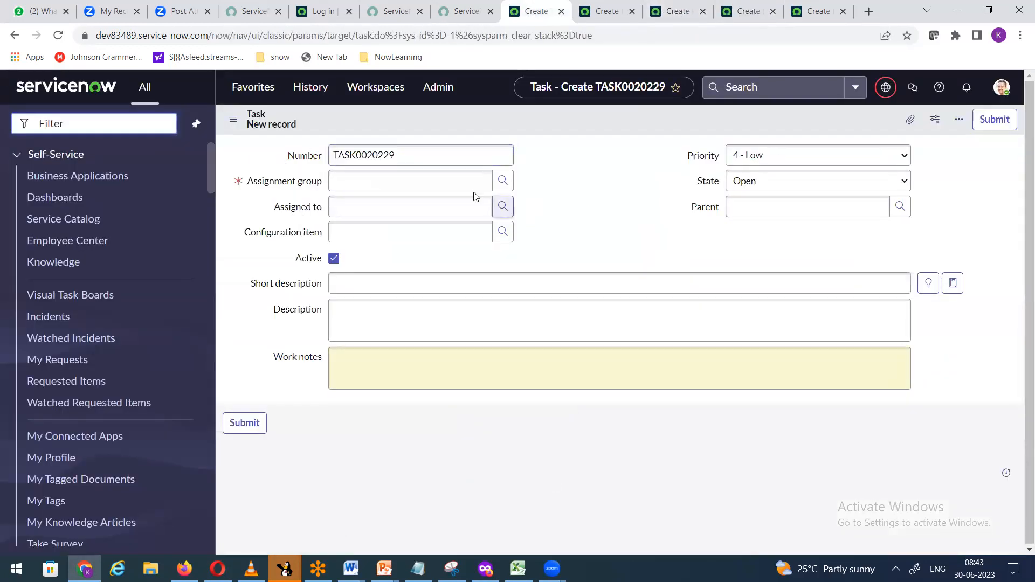
{"action": "left_click", "coordinate": [502, 180]}
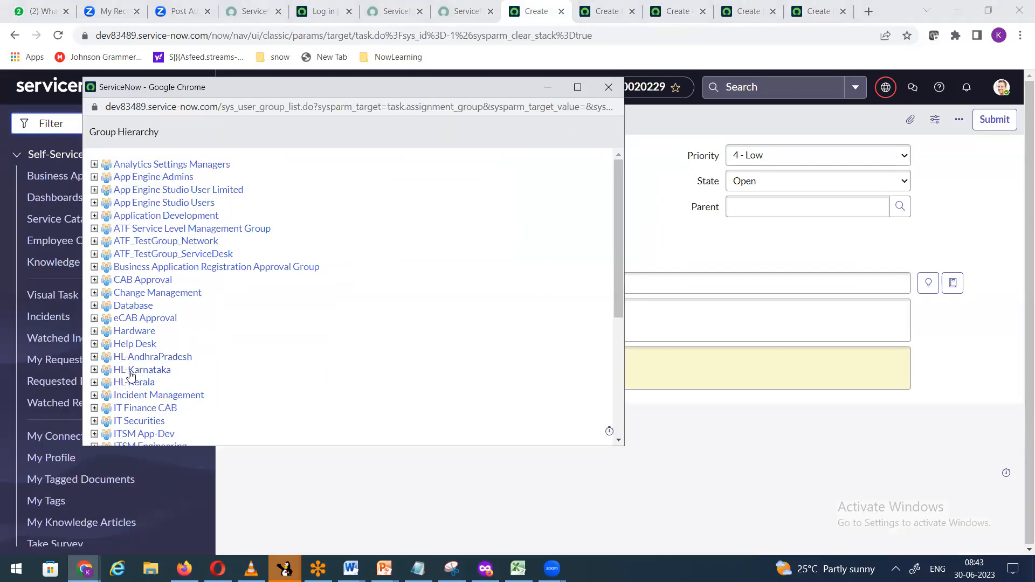
{"action": "left_click", "coordinate": [579, 88]}
{"action": "left_click", "coordinate": [1020, 7]}
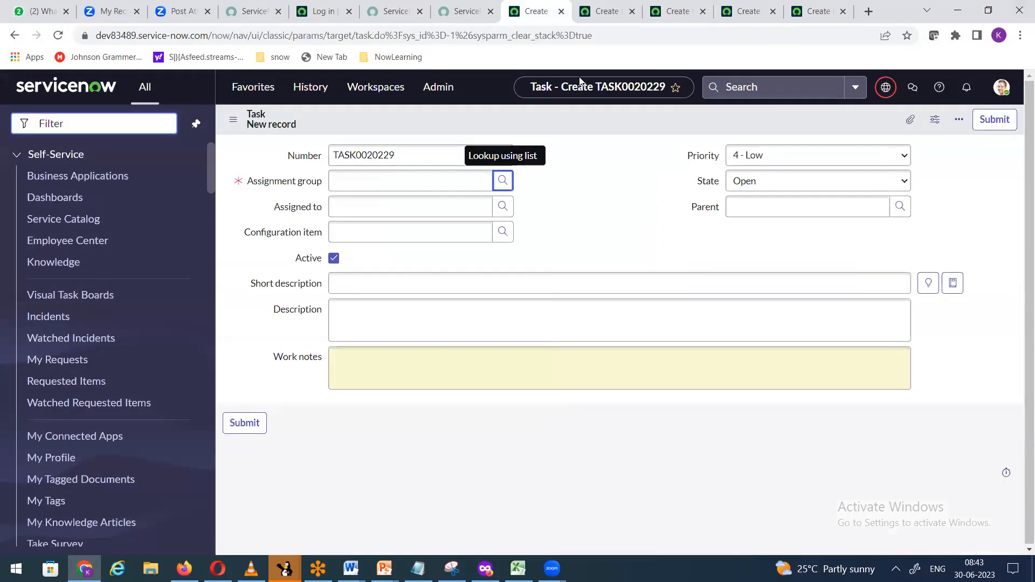
{"action": "left_click", "coordinate": [604, 10]}
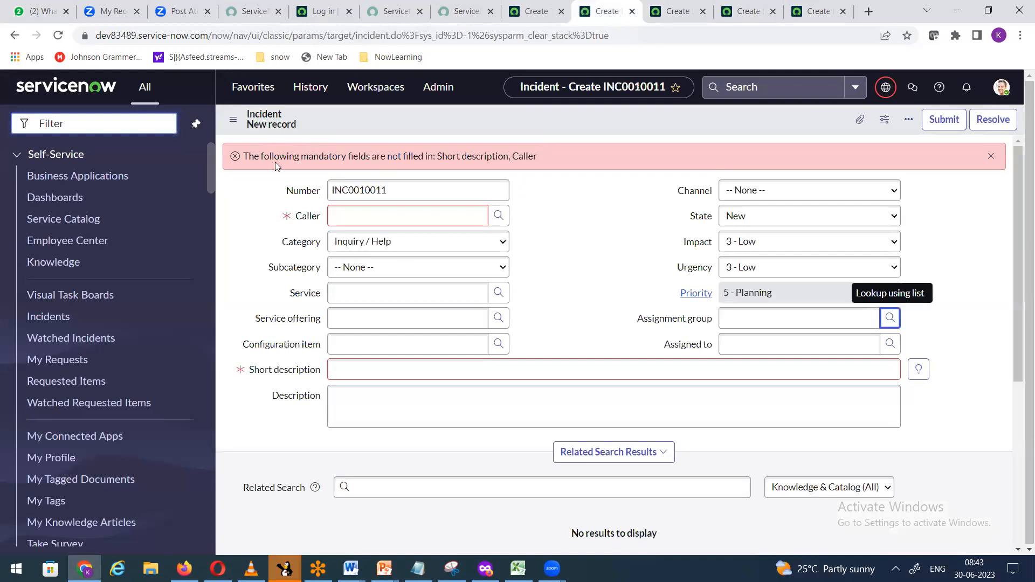
{"action": "left_click", "coordinate": [890, 318]}
{"action": "left_click_drag", "start_coordinate": [561, 187], "coordinate": [576, 127]}
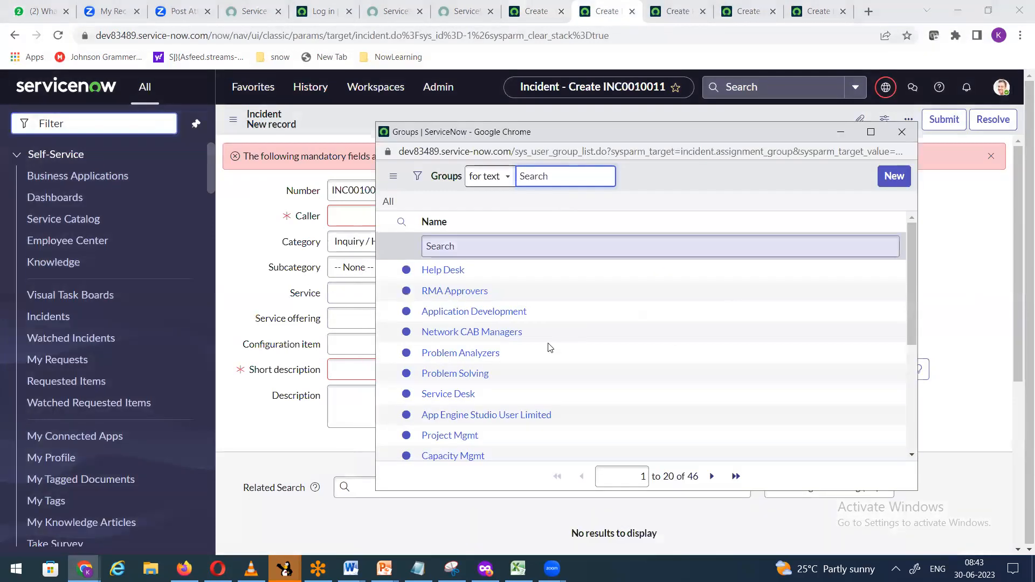
{"action": "scroll", "coordinate": [541, 351], "scroll_direction": "down", "scroll_amount": 4}
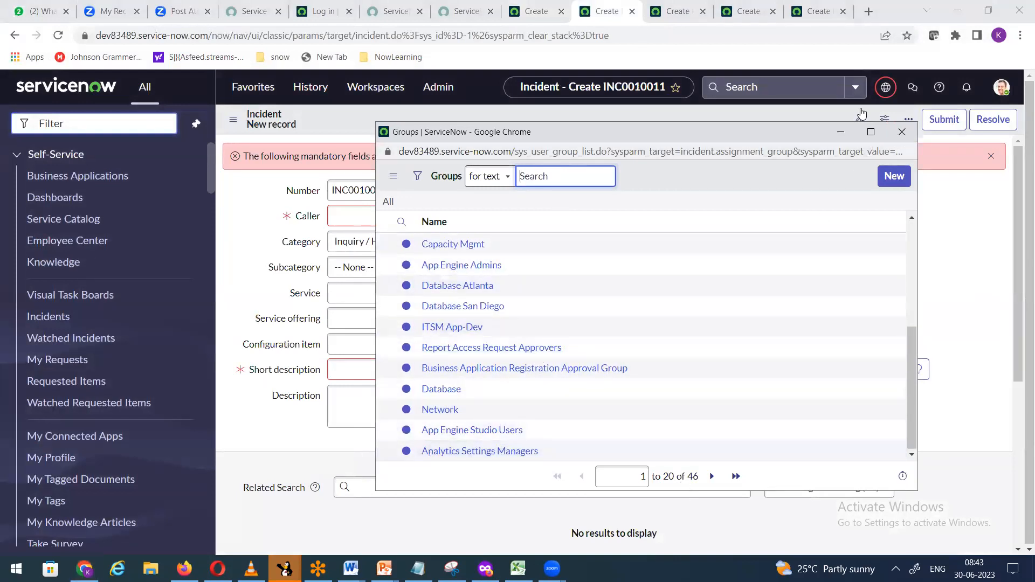
Step: Check the Problem form's Assignment group lookup, which lists all 42 groups including HL ones
{"action": "left_click", "coordinate": [682, 15]}
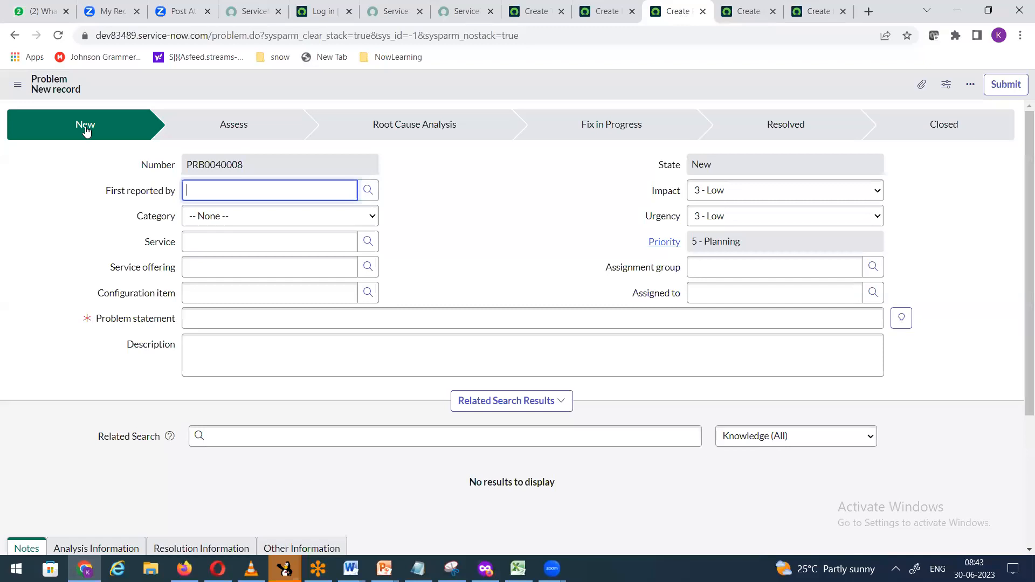
{"action": "left_click", "coordinate": [872, 268]}
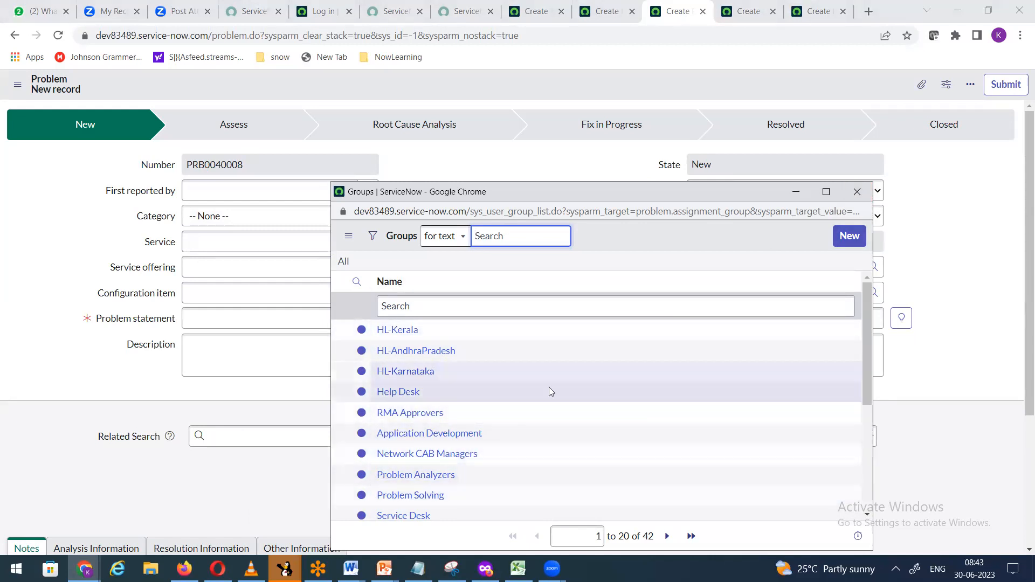
{"action": "left_click", "coordinate": [859, 193]}
{"action": "left_click", "coordinate": [749, 15]}
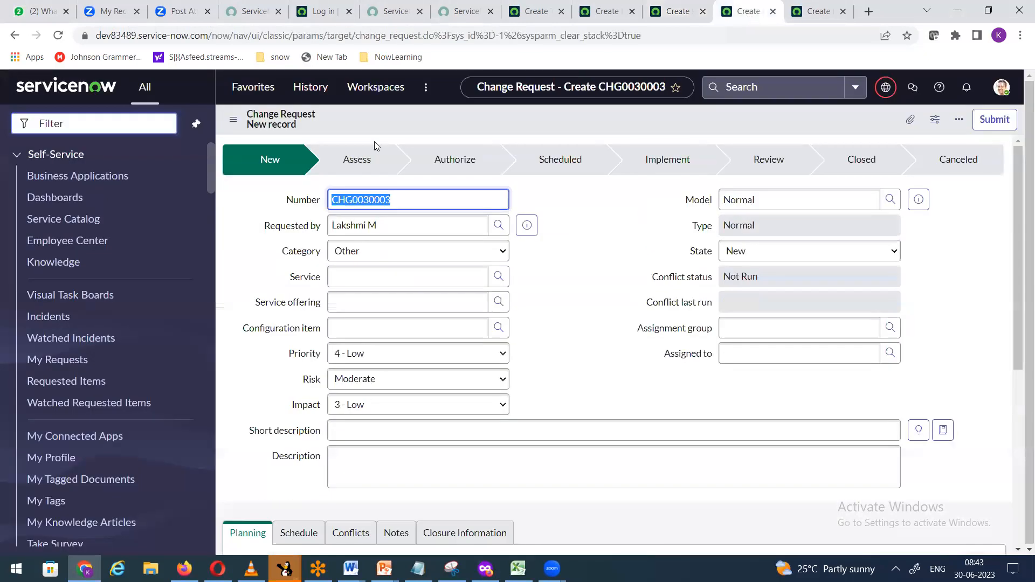
Step: Confirm the Change Request lookup lists every group, HL ones included, then right-click the Assignment group label
{"action": "left_click", "coordinate": [890, 327]}
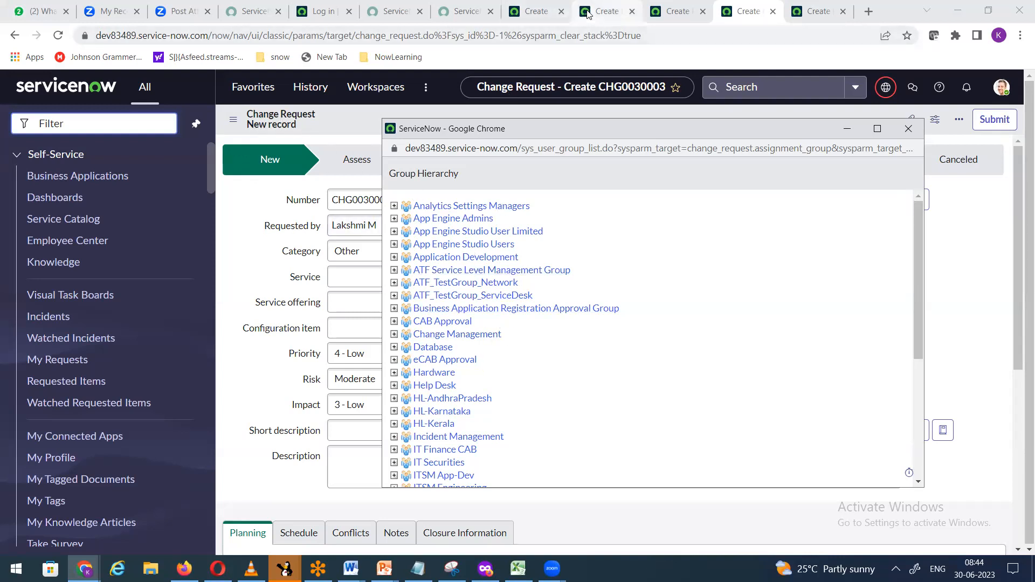
{"action": "left_click", "coordinate": [606, 11]}
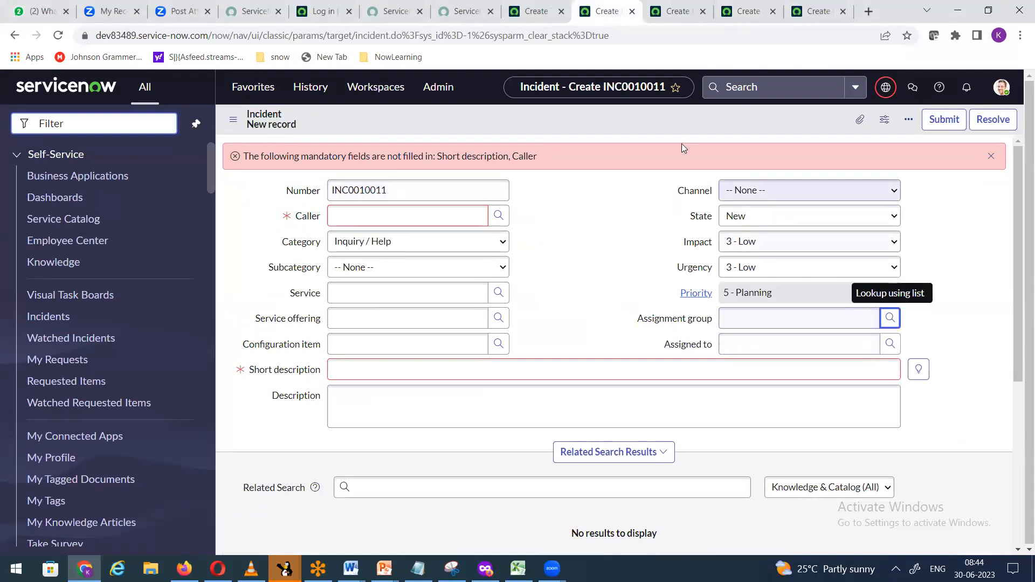
{"action": "left_click", "coordinate": [750, 10]}
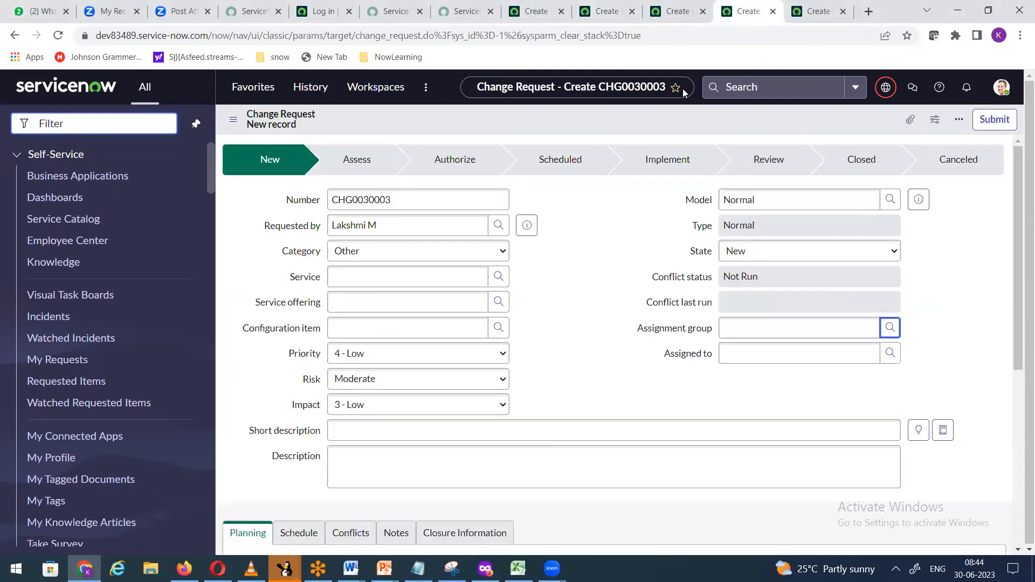
{"action": "right_click", "coordinate": [665, 334]}
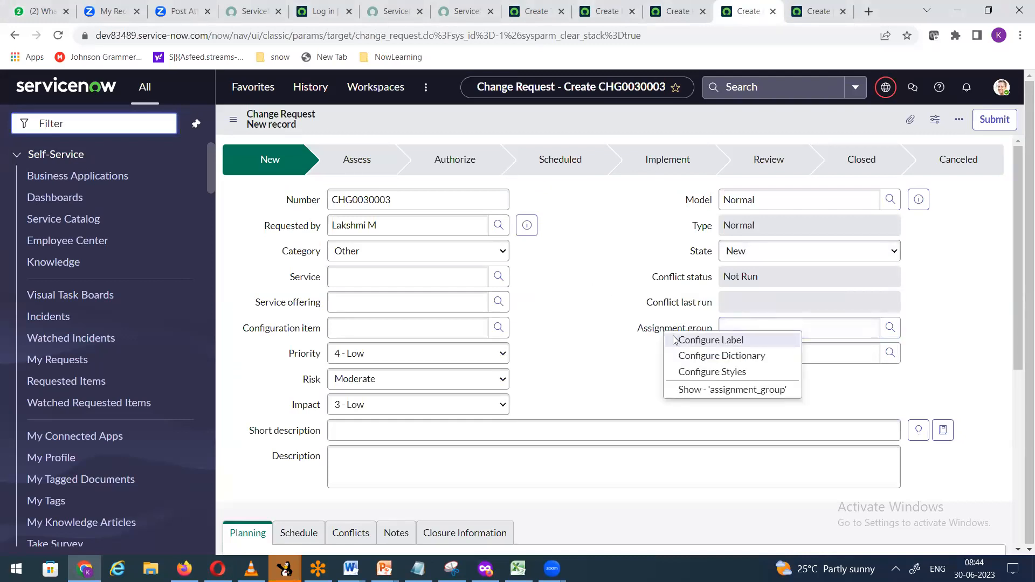
Step: Open the Assignment group dictionary entry and start a new Dictionary Override from its related list
{"action": "left_click", "coordinate": [698, 358]}
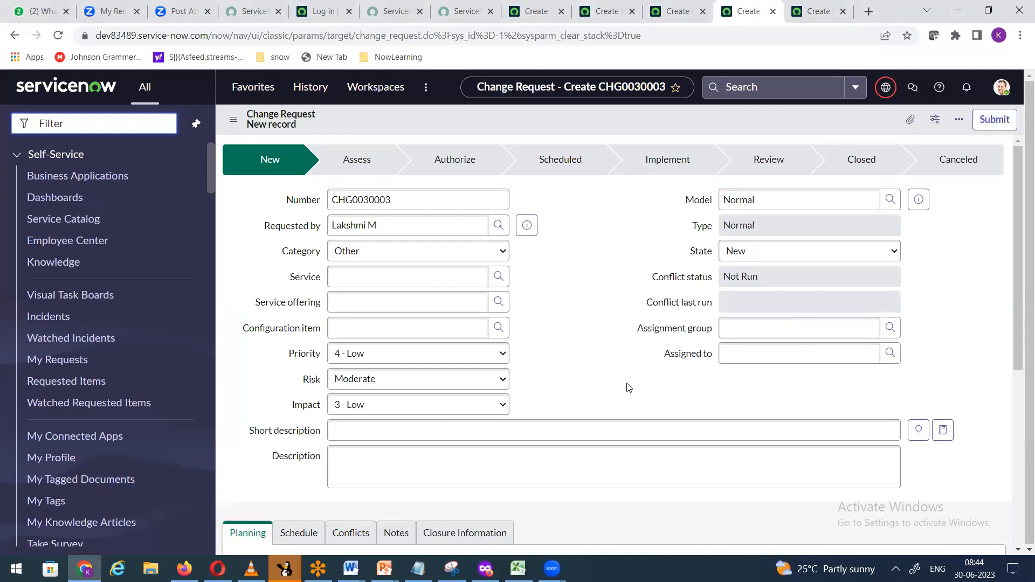
{"action": "scroll", "coordinate": [588, 393], "scroll_direction": "down", "scroll_amount": 6}
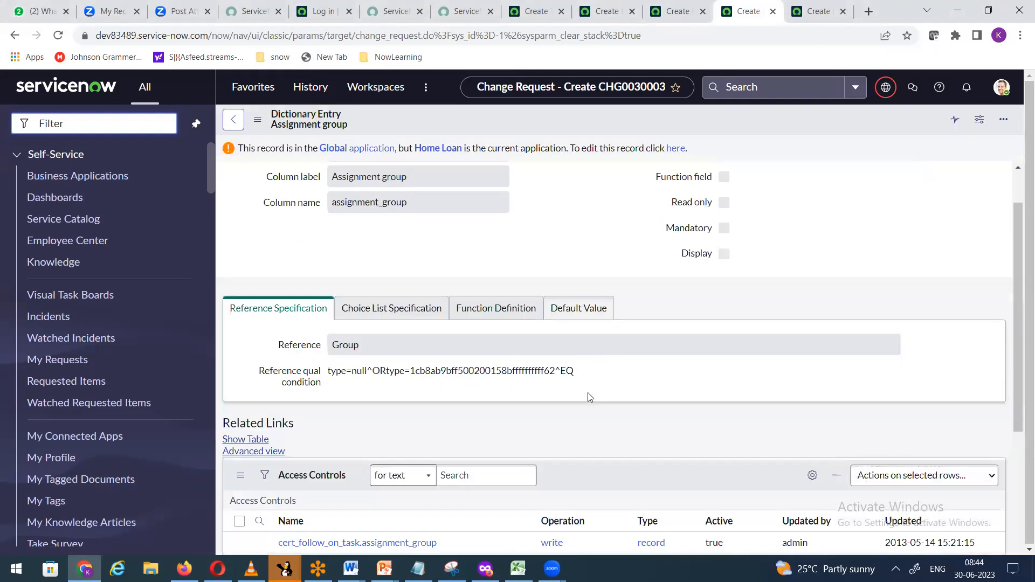
{"action": "scroll", "coordinate": [554, 398], "scroll_direction": "up", "scroll_amount": 7}
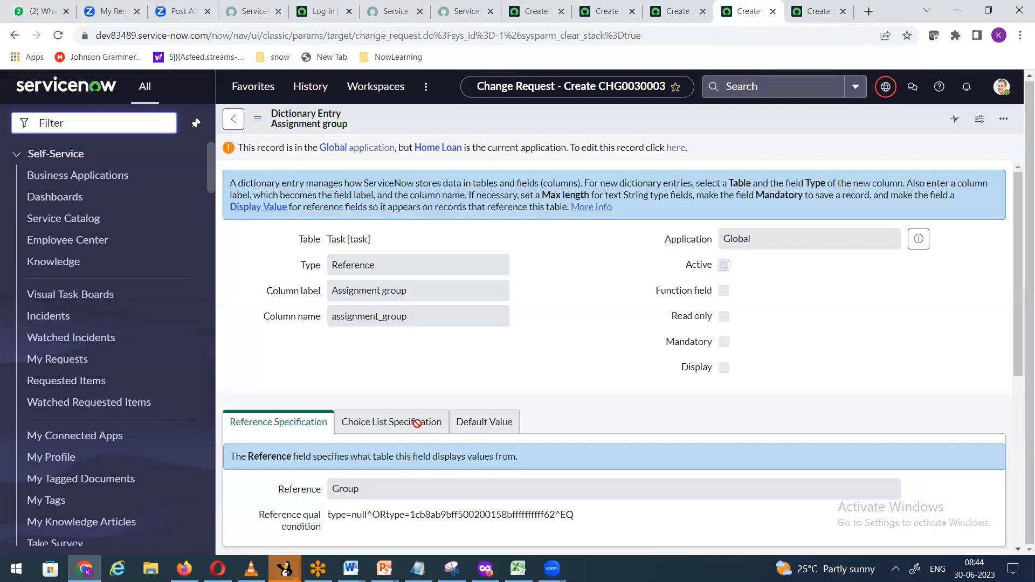
{"action": "scroll", "coordinate": [417, 434], "scroll_direction": "down", "scroll_amount": 6}
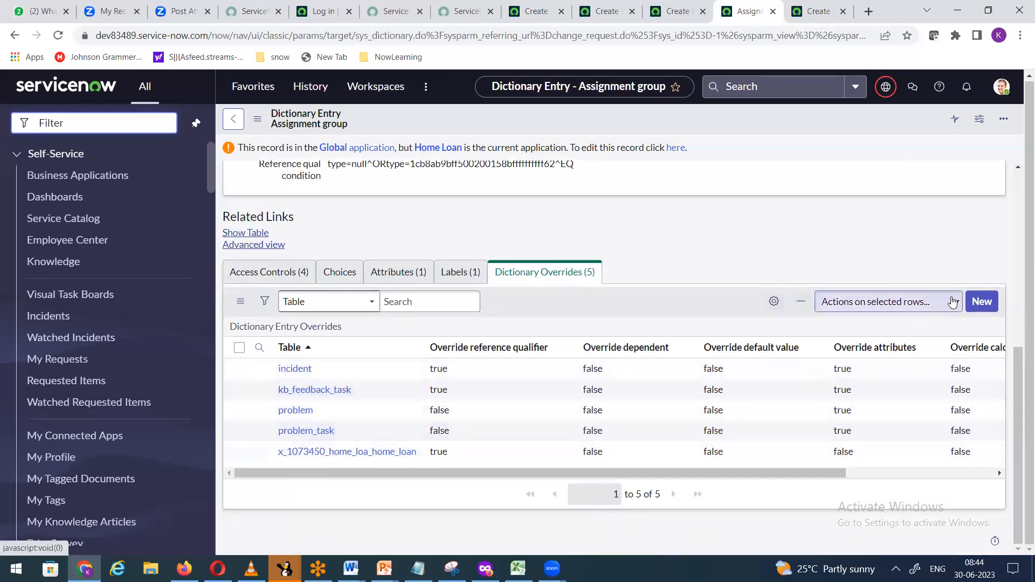
{"action": "left_click", "coordinate": [970, 306]}
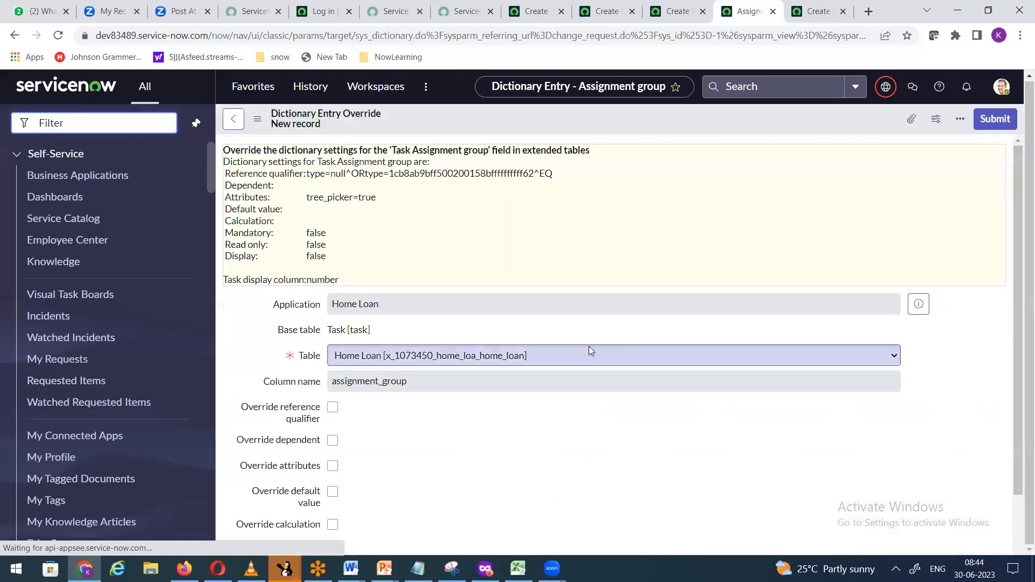
Step: Set the new override's Table to Change Request after checking the application scope
{"action": "left_click", "coordinate": [457, 362]}
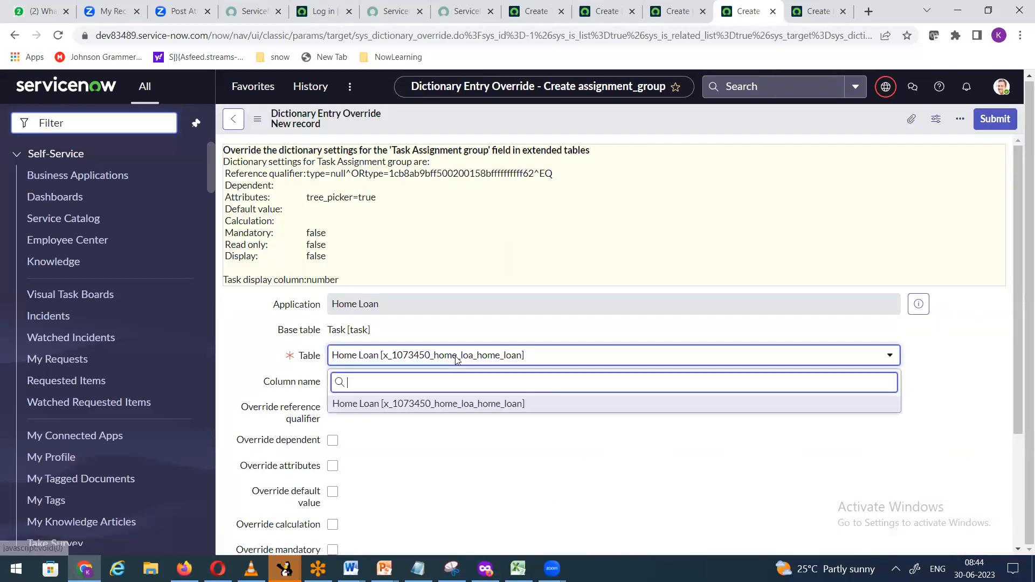
{"action": "left_click", "coordinate": [650, 230]}
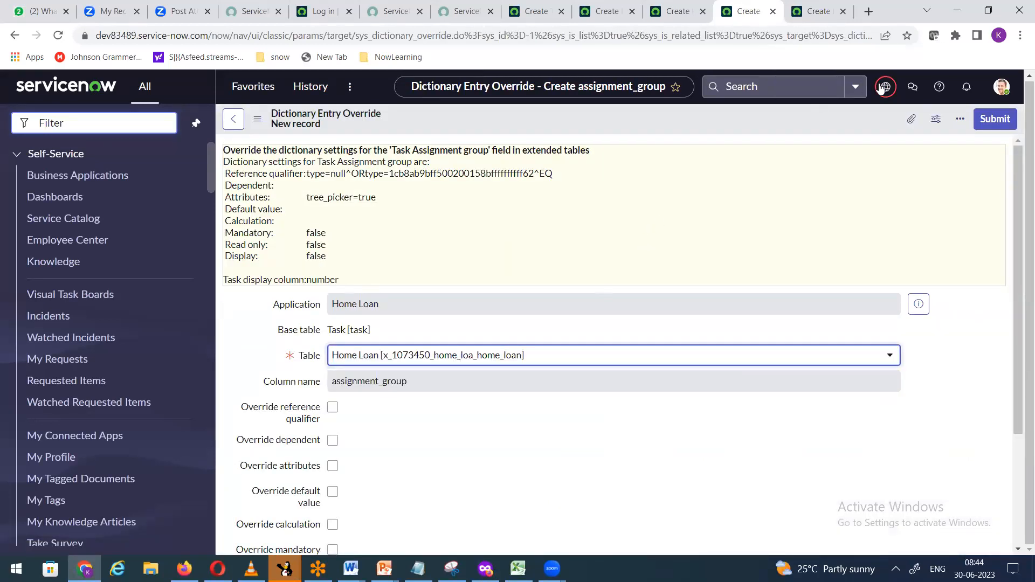
{"action": "left_click", "coordinate": [887, 89]}
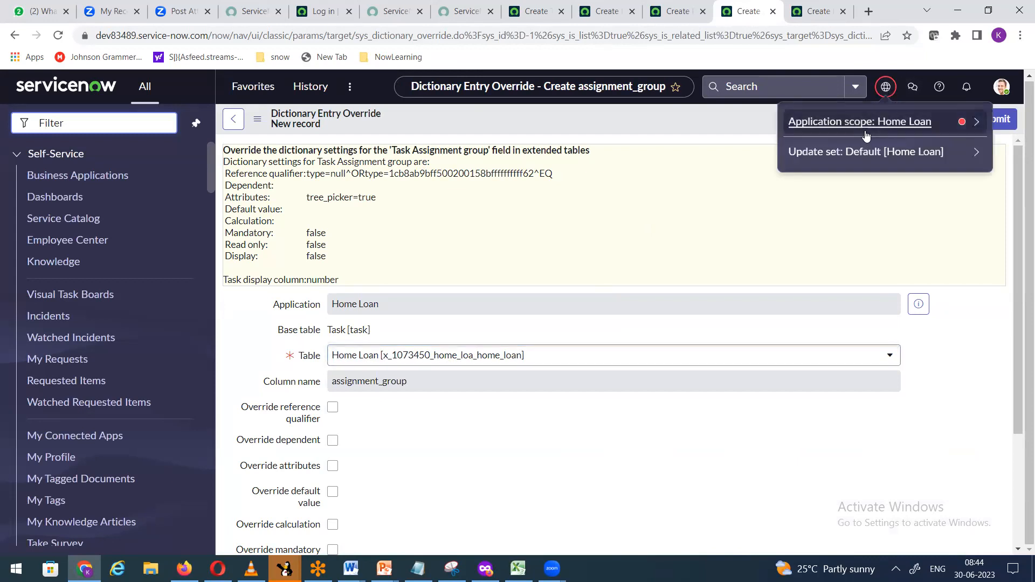
{"action": "left_click", "coordinate": [973, 127]}
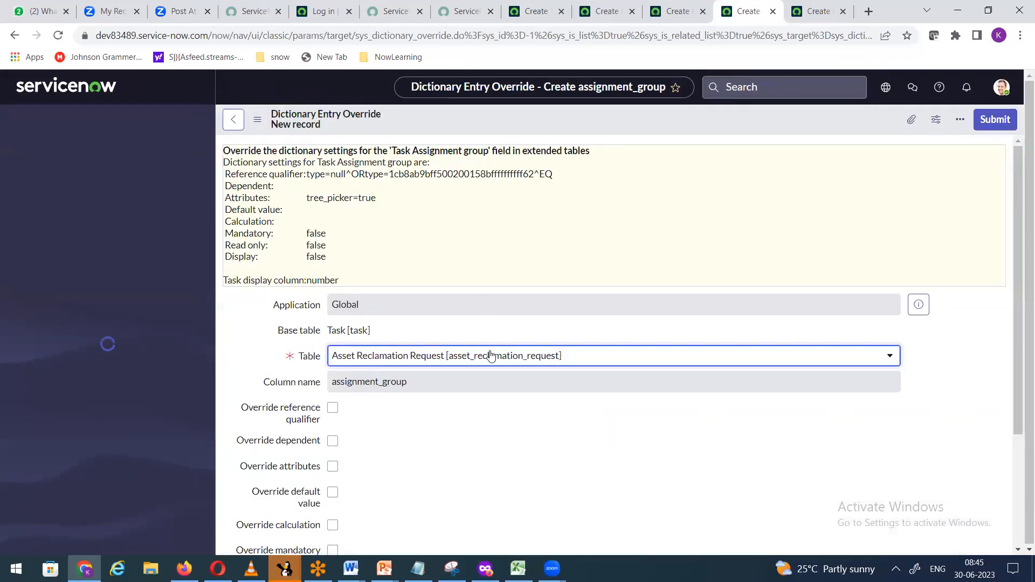
{"action": "left_click", "coordinate": [490, 358]}
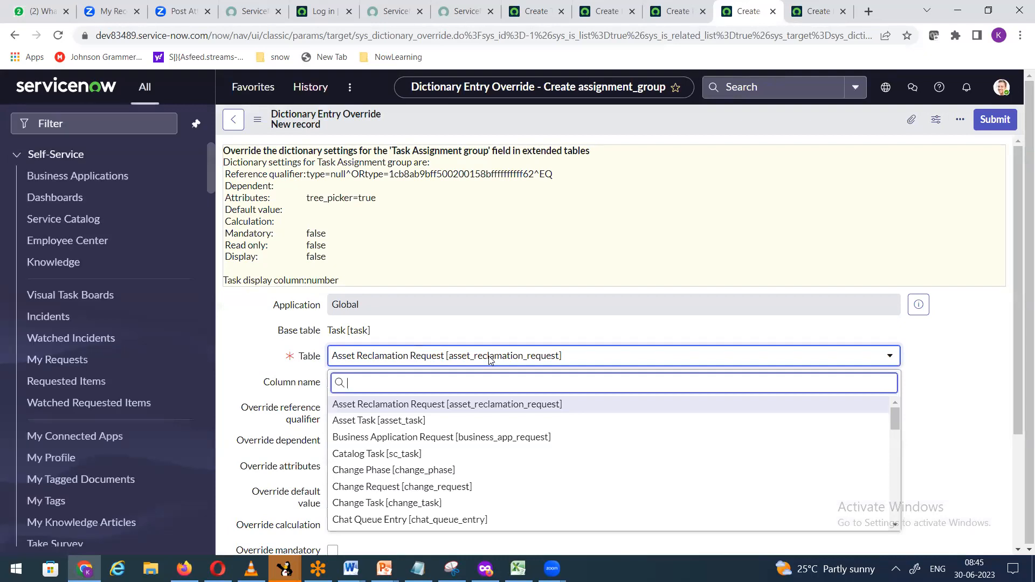
{"action": "type", "text": "change"}
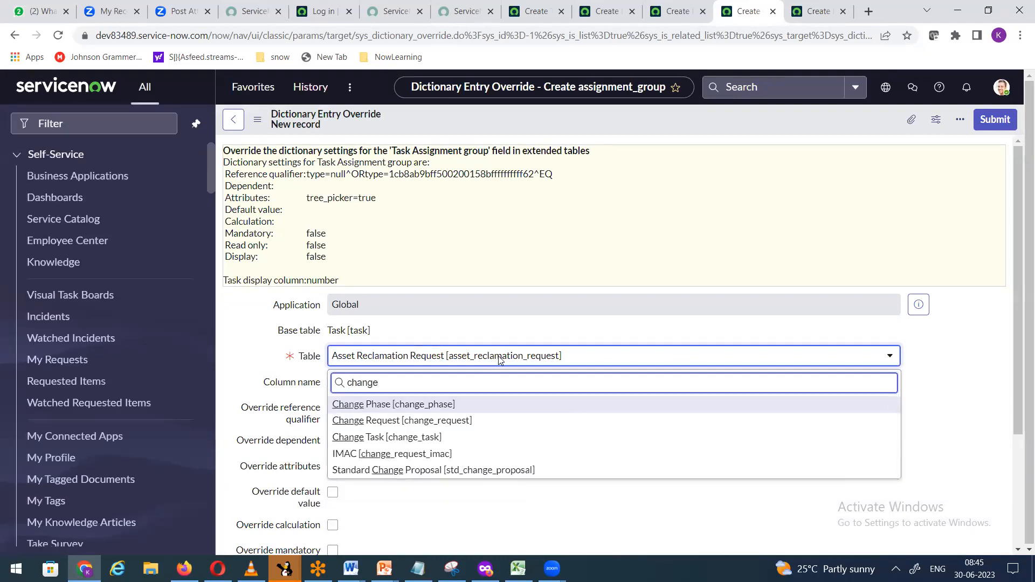
{"action": "left_click", "coordinate": [430, 422]}
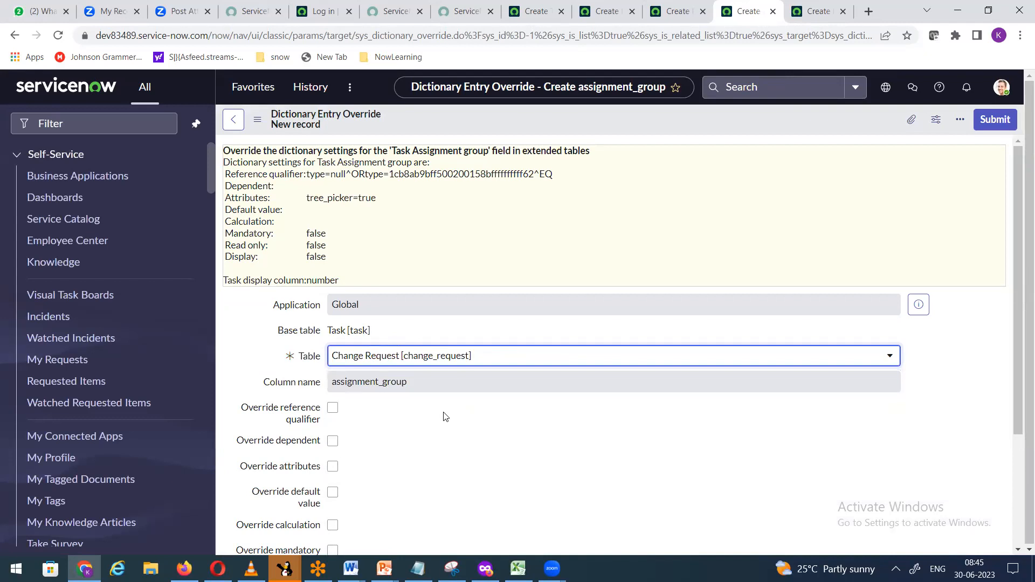
Step: Enable the reference qualifier override with nameLIKEHL- and save the override
{"action": "scroll", "coordinate": [445, 417], "scroll_direction": "down", "scroll_amount": 3}
{"action": "left_click", "coordinate": [333, 273]}
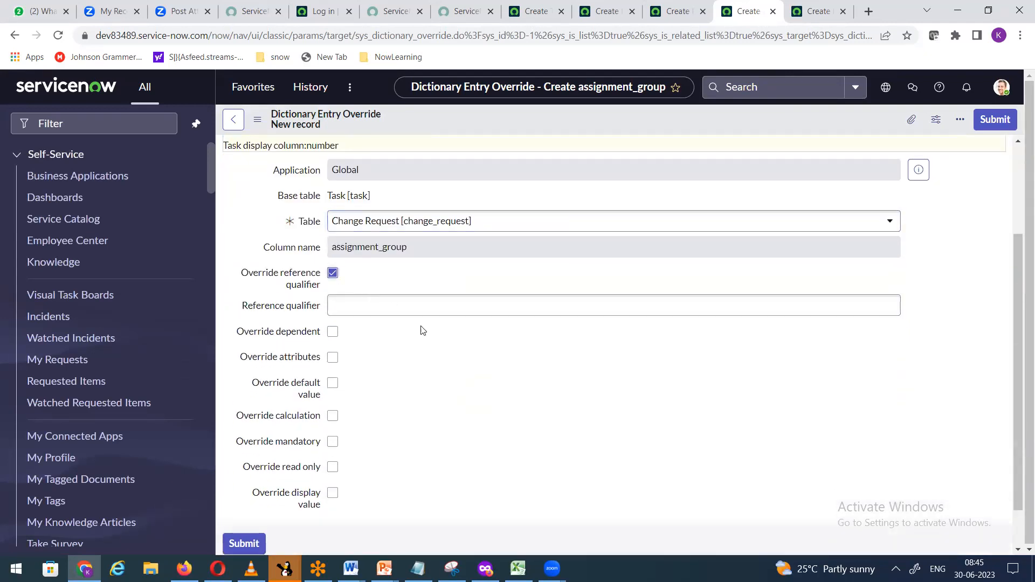
{"action": "left_click", "coordinate": [415, 306]}
{"action": "type", "text": "nameLIKEHL-"}
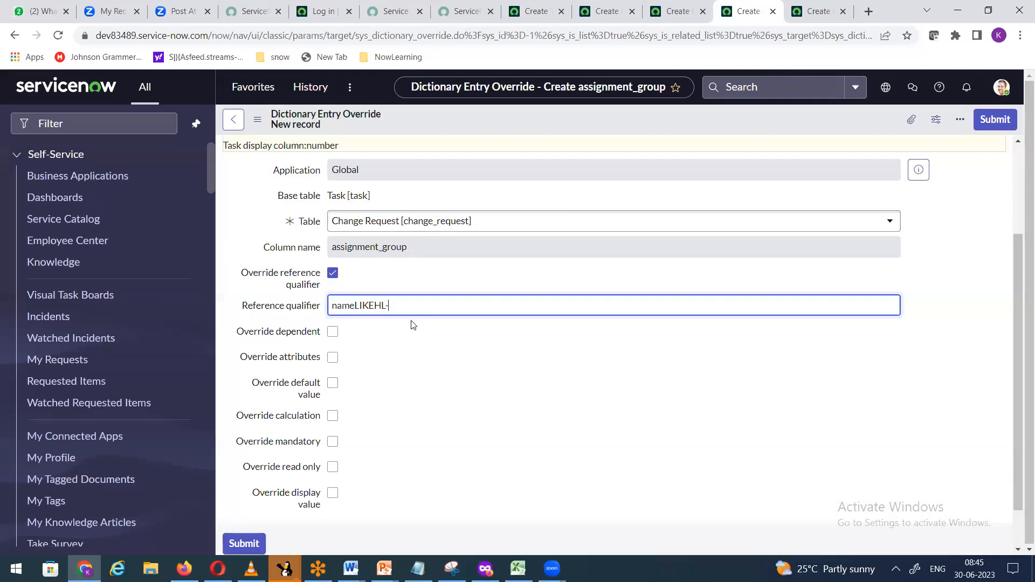
{"action": "right_click", "coordinate": [519, 110]}
{"action": "left_click", "coordinate": [535, 120]}
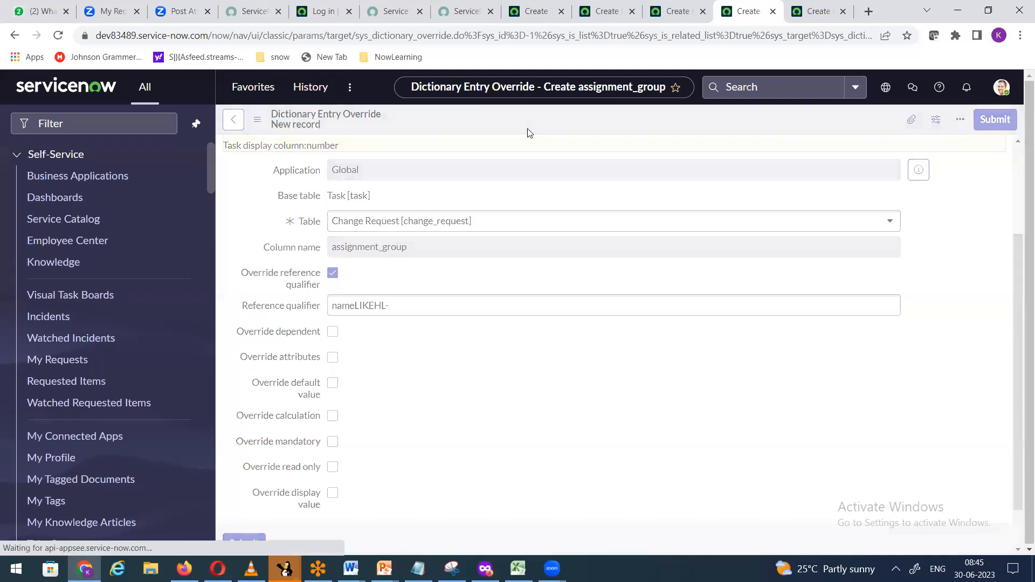
Step: Save the updated Assignment group override record
{"action": "left_click", "coordinate": [677, 20]}
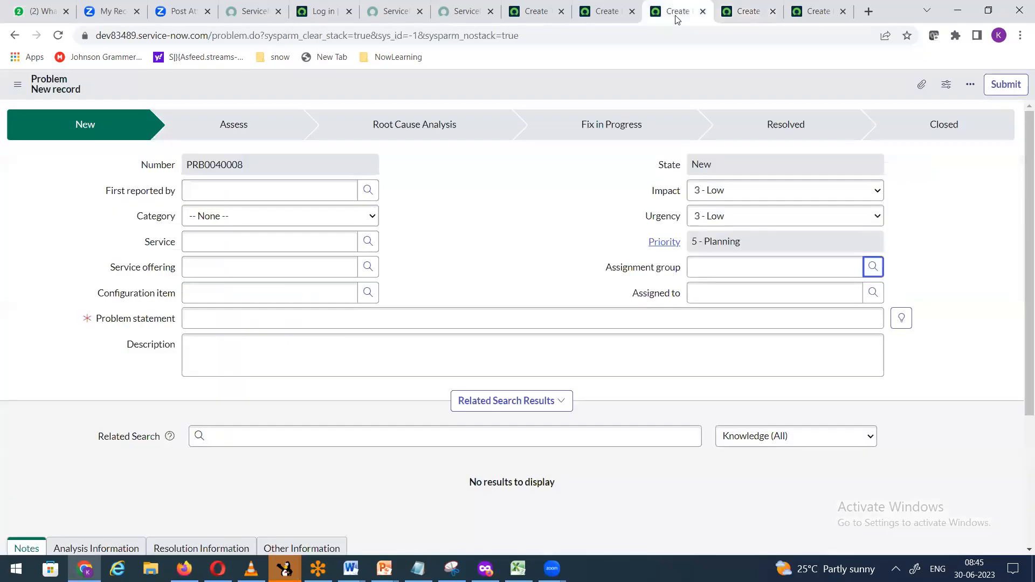
{"action": "left_click", "coordinate": [710, 17]}
{"action": "left_click", "coordinate": [79, 124]}
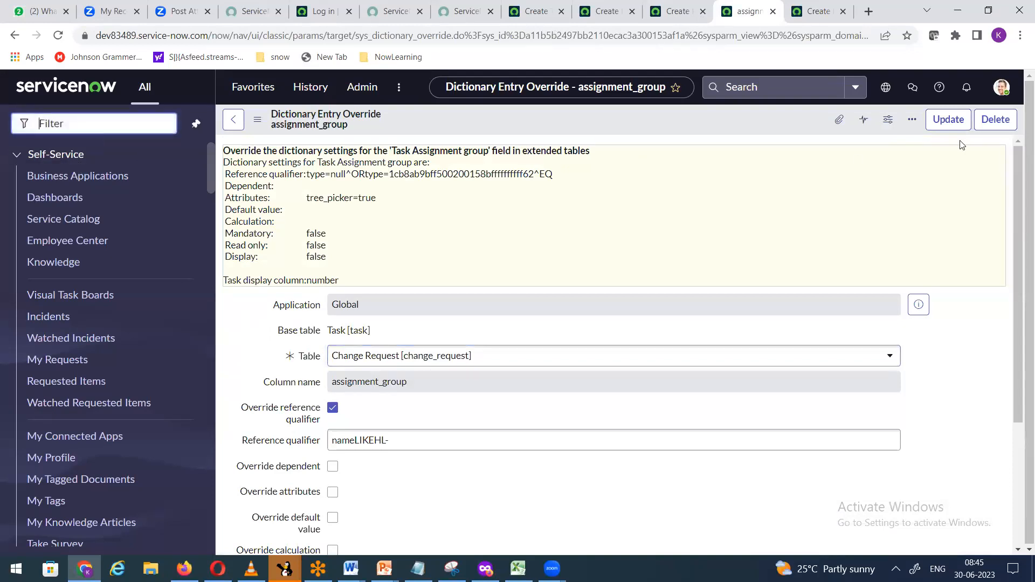
{"action": "left_click", "coordinate": [949, 120]}
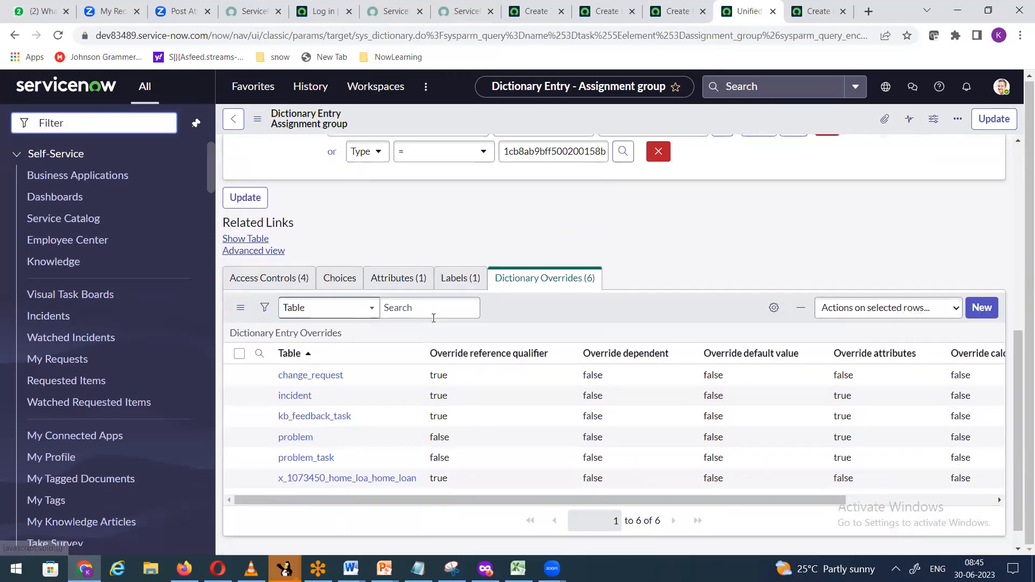
Step: Open the incident override in a new tab and select its reference qualifier text
{"action": "right_click", "coordinate": [263, 400]}
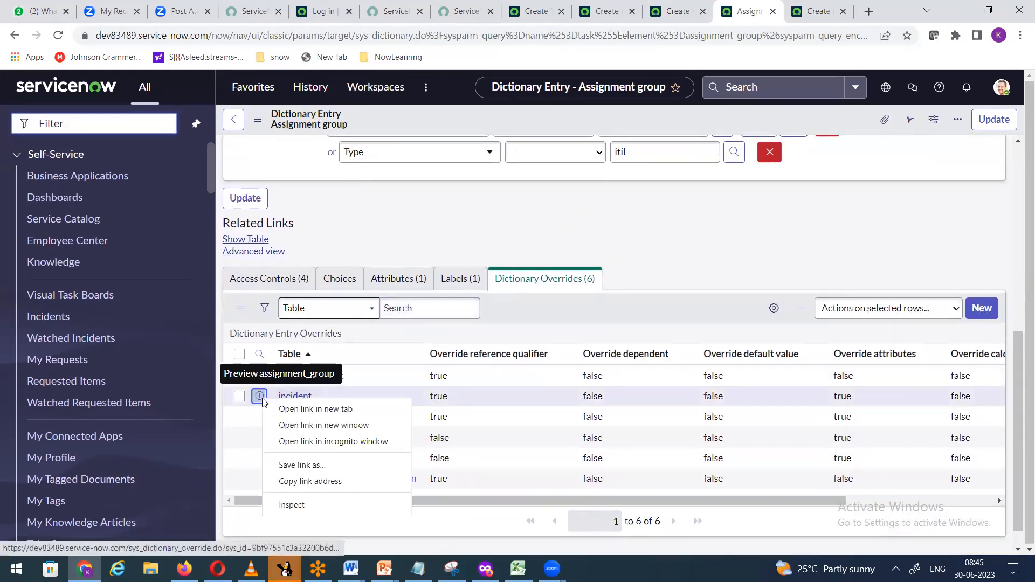
{"action": "left_click", "coordinate": [302, 409]}
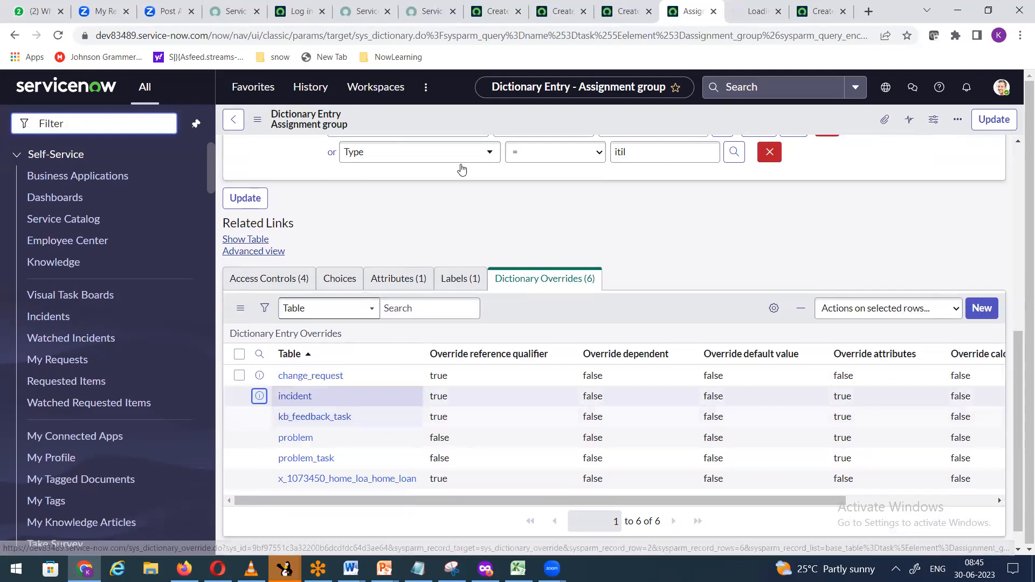
{"action": "key", "text": "ctrl+Tab"}
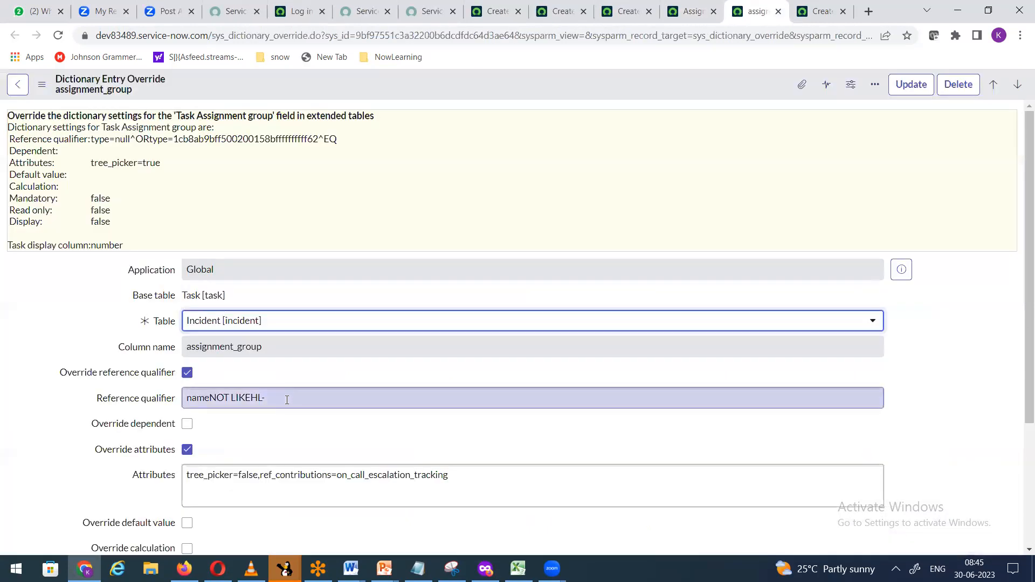
{"action": "left_click_drag", "start_coordinate": [291, 400], "coordinate": [157, 403]}
{"action": "key", "text": "ctrl+c"}
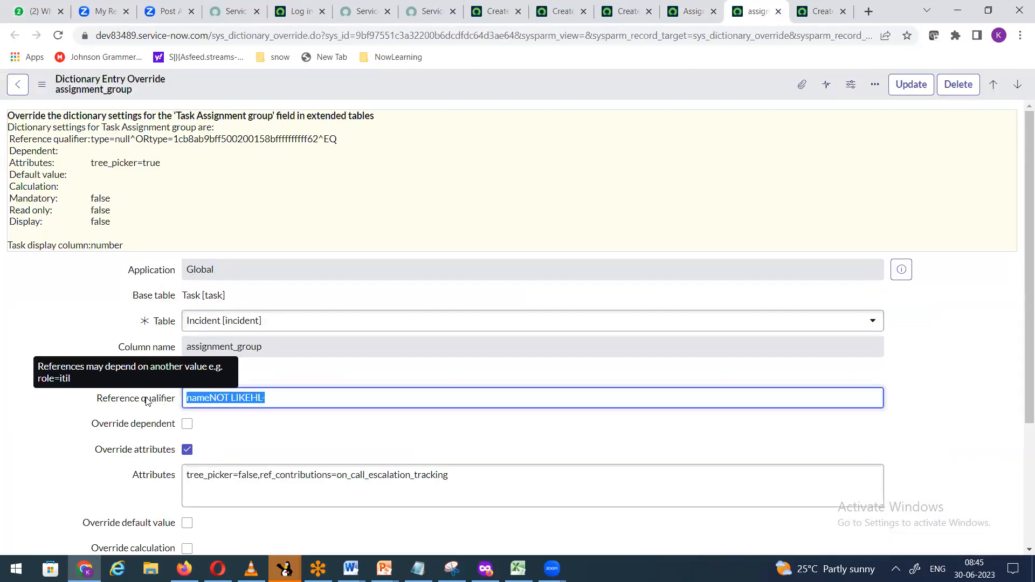
Step: Set the change_request override's qualifier to nameNOT LIKEHL-, save it, and close the extra tabs
{"action": "left_click", "coordinate": [692, 11]}
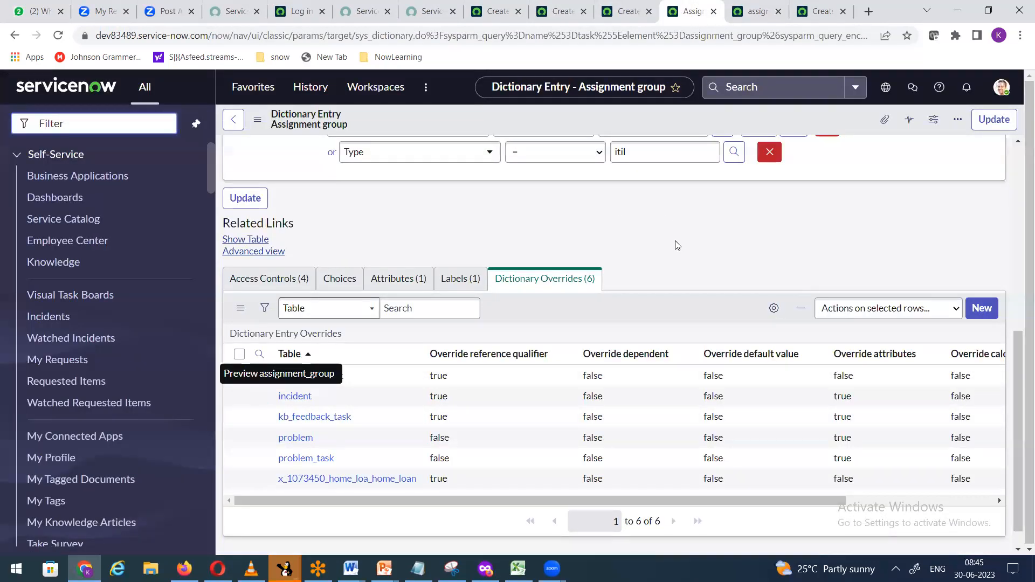
{"action": "right_click", "coordinate": [262, 377]}
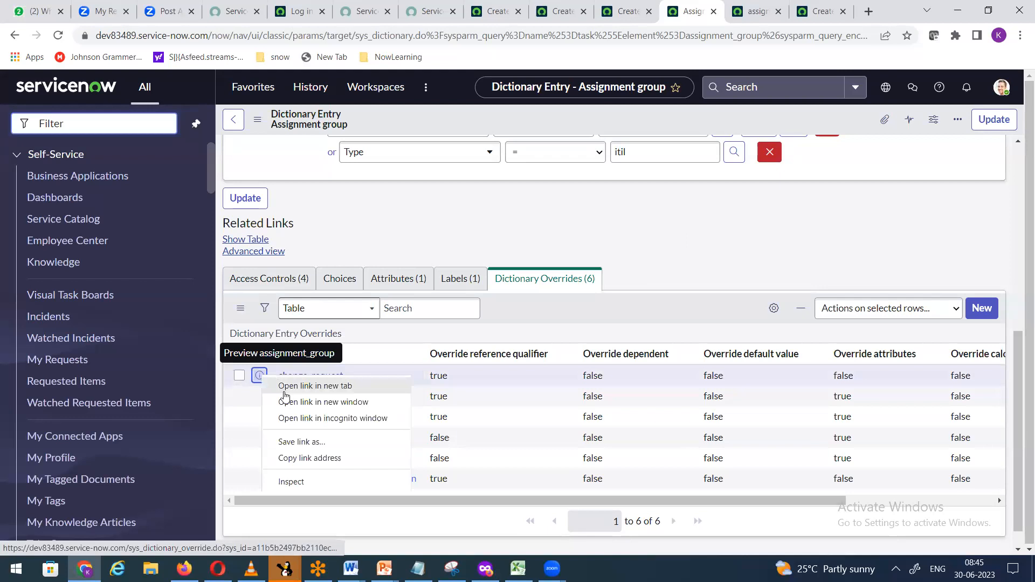
{"action": "left_click", "coordinate": [285, 391]}
{"action": "left_click", "coordinate": [741, 15]}
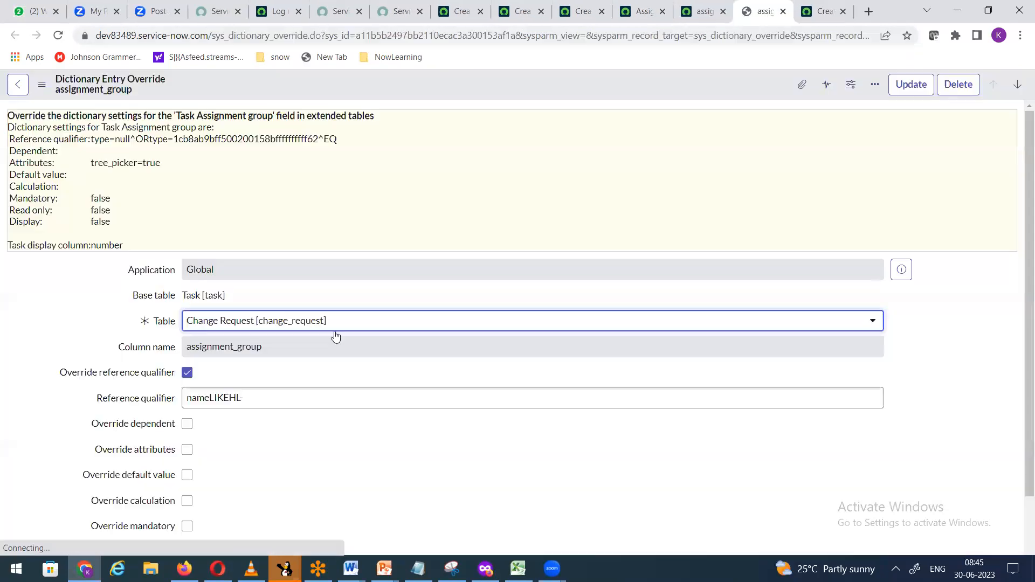
{"action": "left_click_drag", "start_coordinate": [254, 398], "coordinate": [152, 380]}
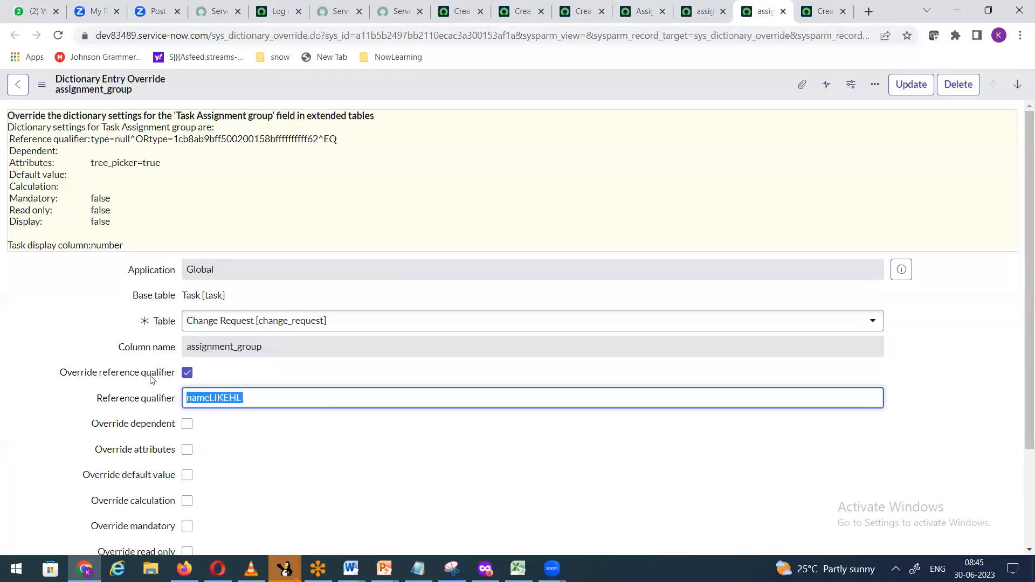
{"action": "key", "text": "ctrl+v"}
{"action": "left_click", "coordinate": [911, 86]}
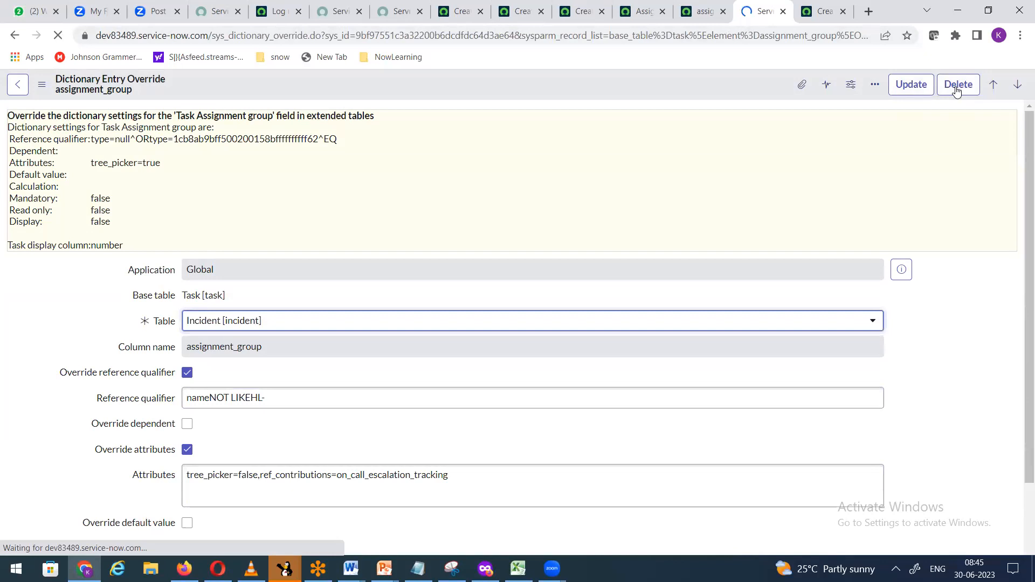
{"action": "left_click", "coordinate": [783, 11]}
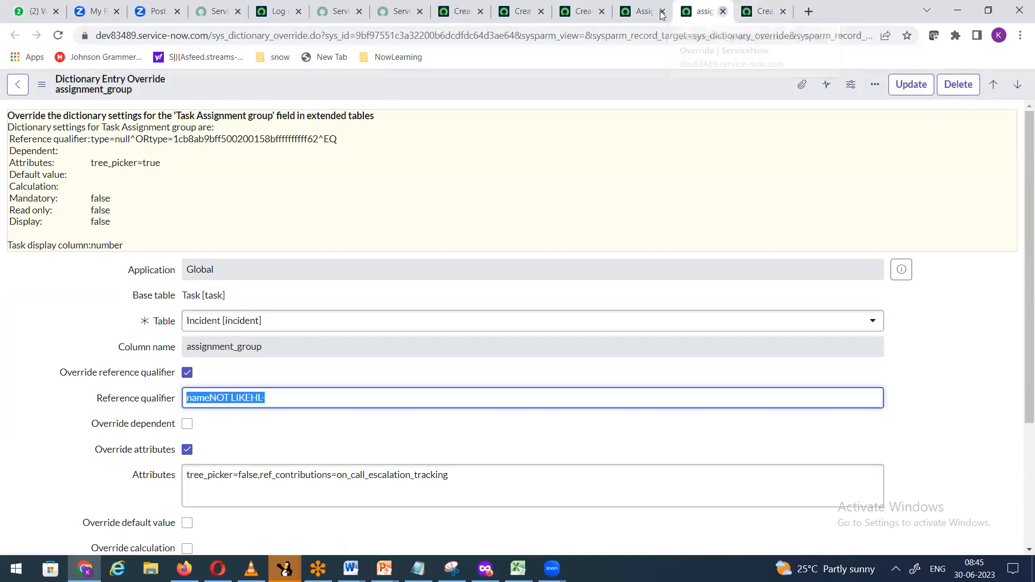
{"action": "left_click", "coordinate": [724, 12]}
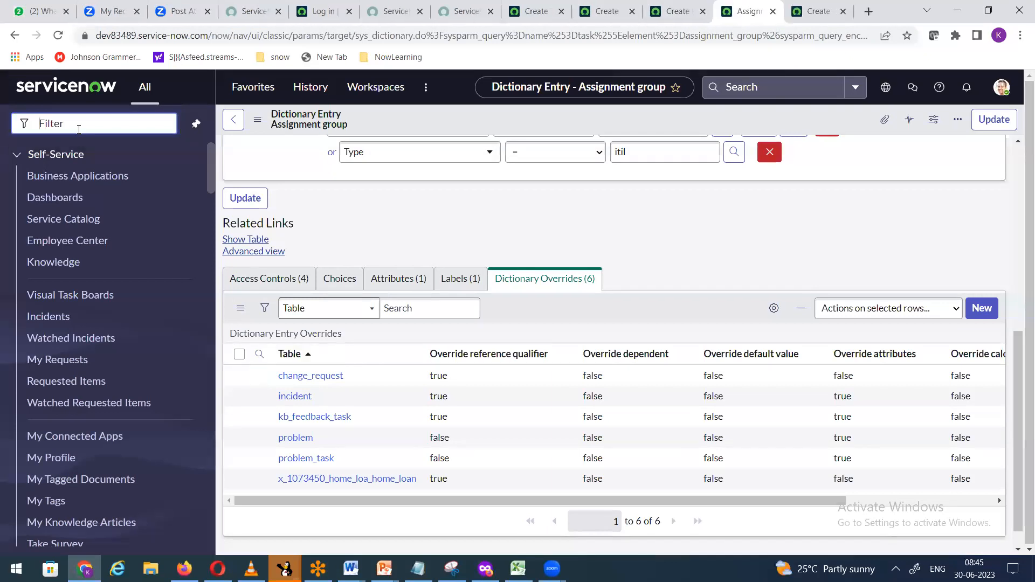
Step: Open a new Change Request form and review its selectable assignment groups
{"action": "type", "text": "change request."}
{"action": "key", "text": "Return"}
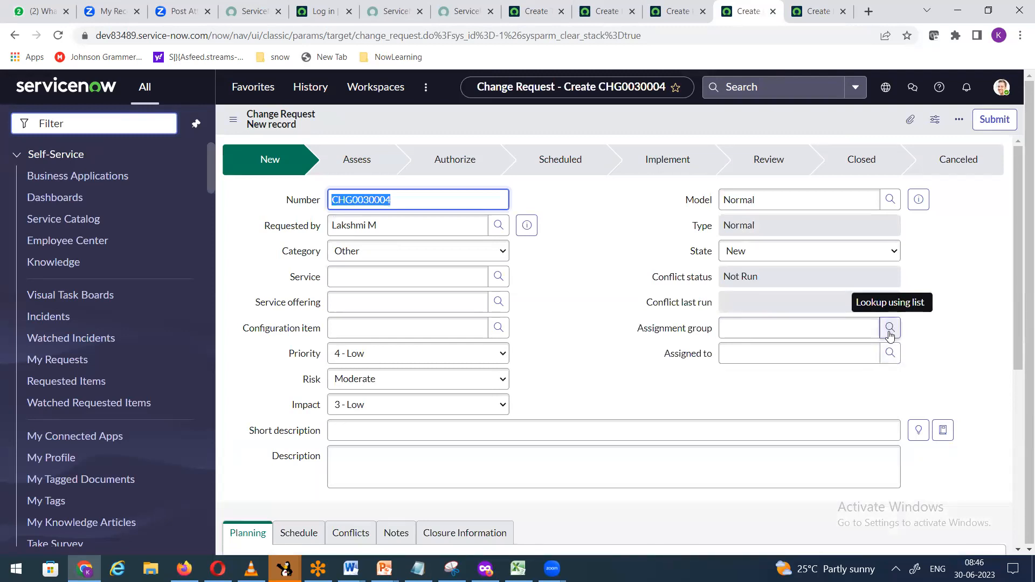
{"action": "left_click", "coordinate": [889, 332]}
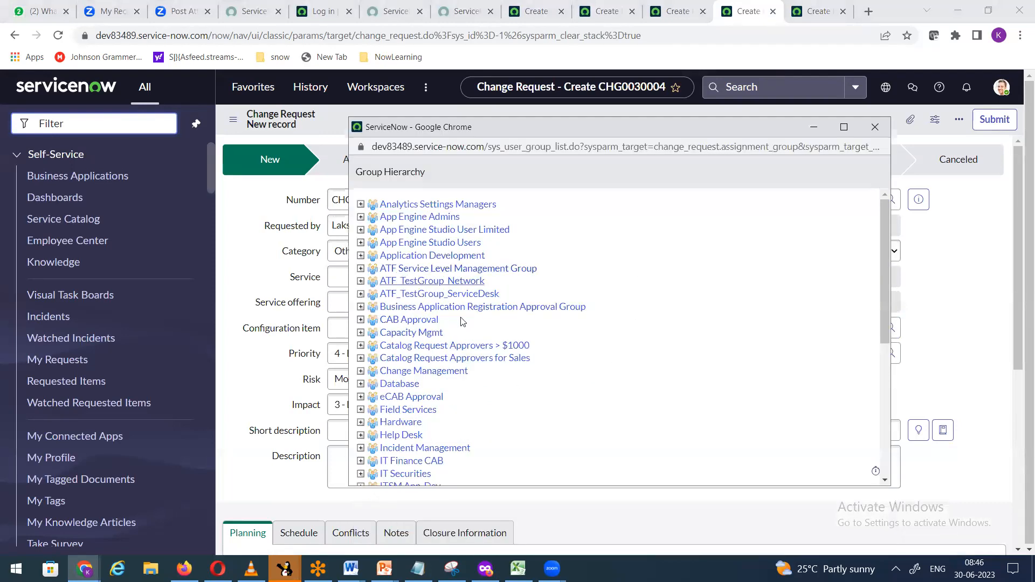
{"action": "scroll", "coordinate": [406, 300], "scroll_direction": "down", "scroll_amount": 2}
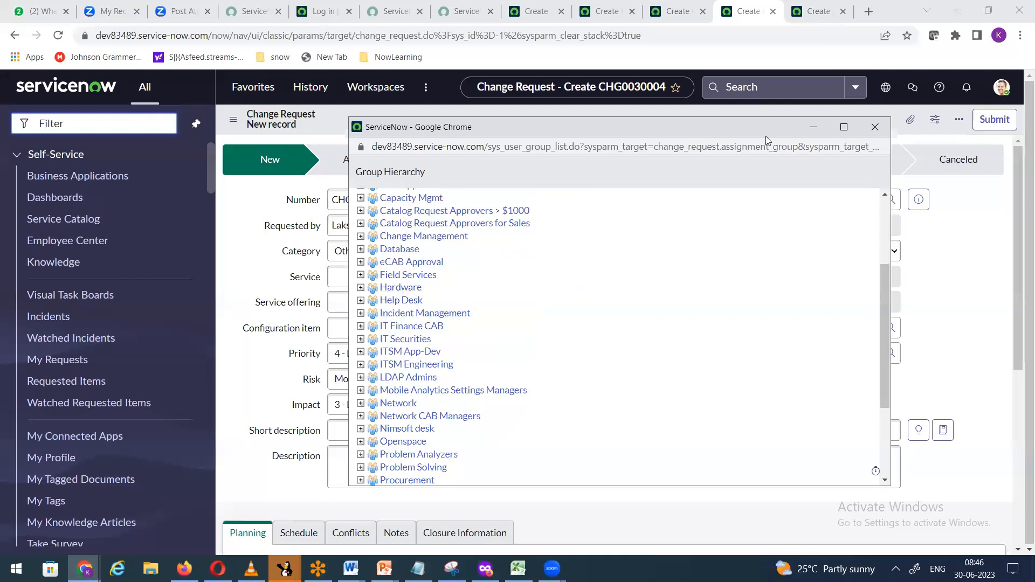
{"action": "left_click", "coordinate": [875, 127]}
Step: Check which assignment groups the new Home Loan record offers
{"action": "left_click", "coordinate": [809, 14]}
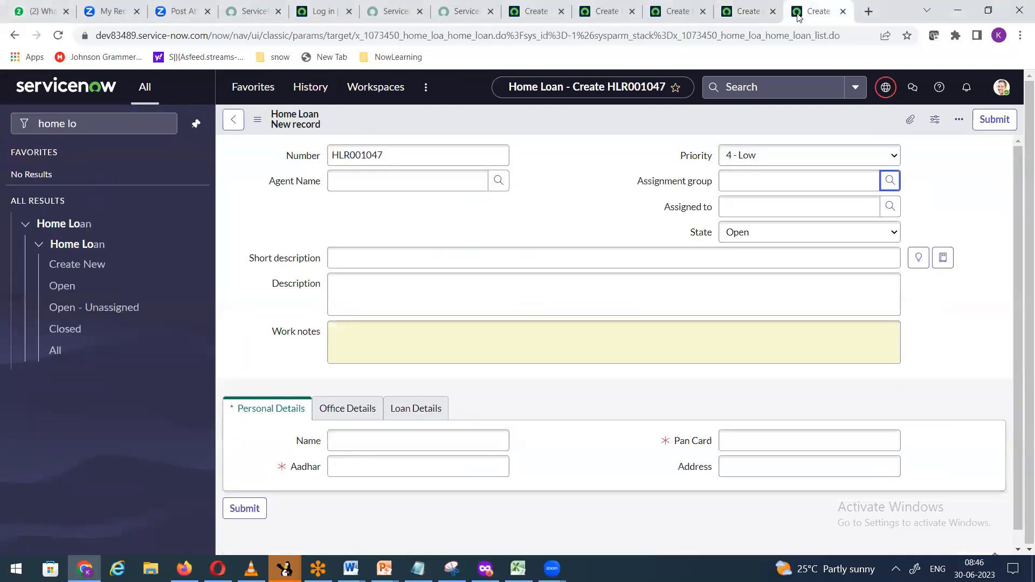
{"action": "left_click", "coordinate": [890, 180]}
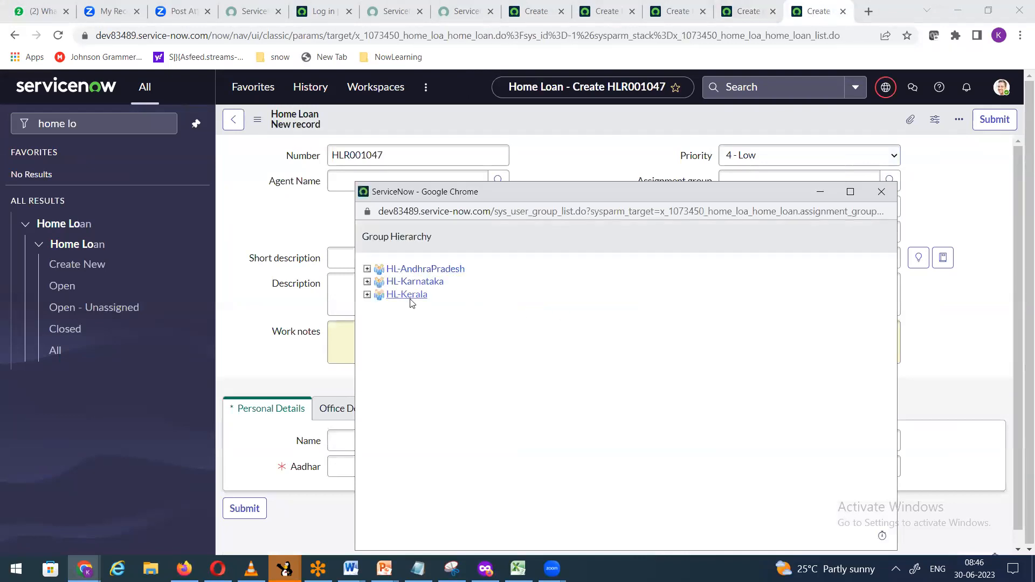
{"action": "left_click", "coordinate": [889, 193]}
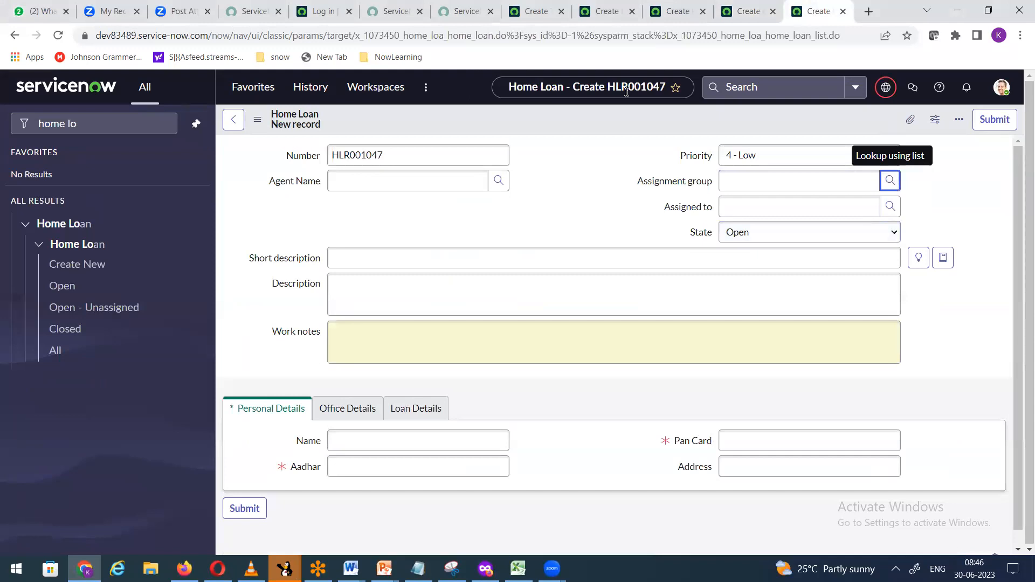
Step: Filter the navigator with 'user a dd' to list the User Administration modules
{"action": "left_click", "coordinate": [536, 11]}
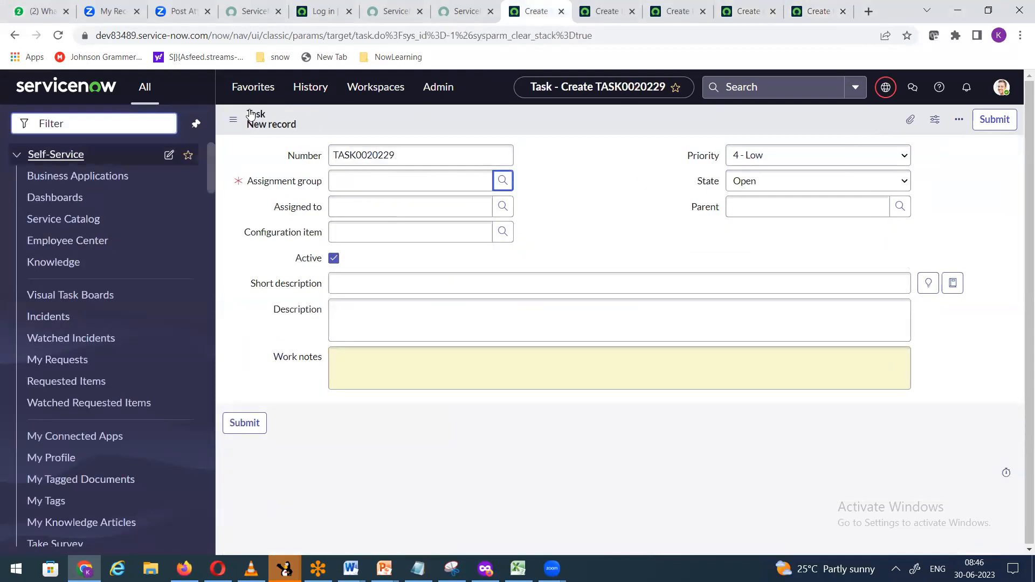
{"action": "left_click", "coordinate": [604, 13]}
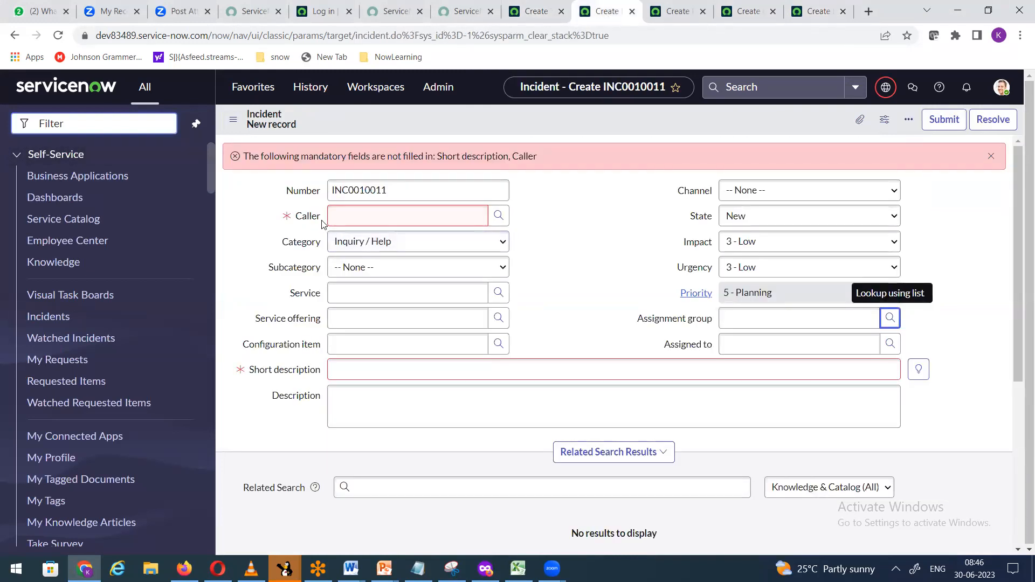
{"action": "left_click", "coordinate": [73, 116]}
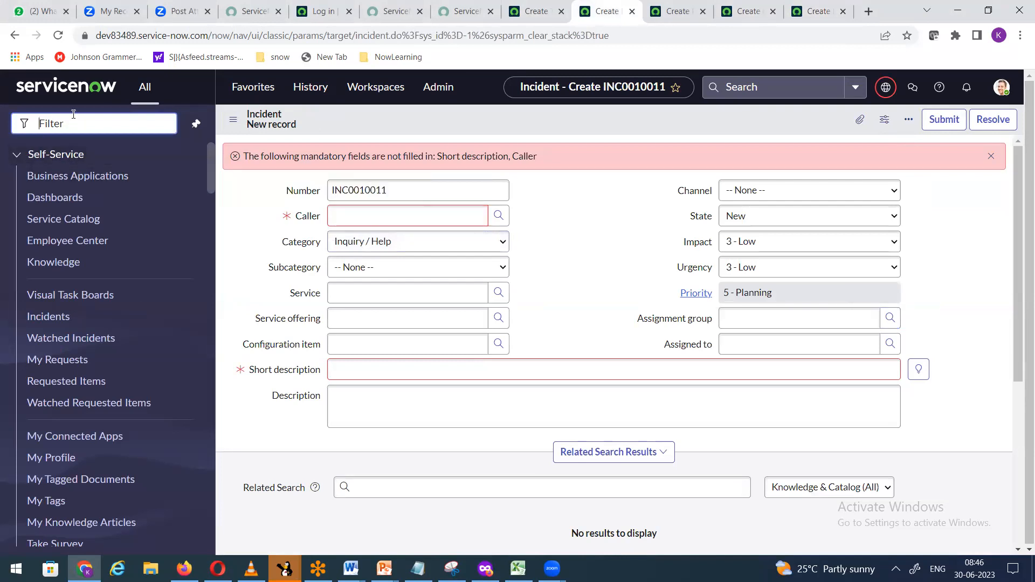
{"action": "type", "text": "user a d"}
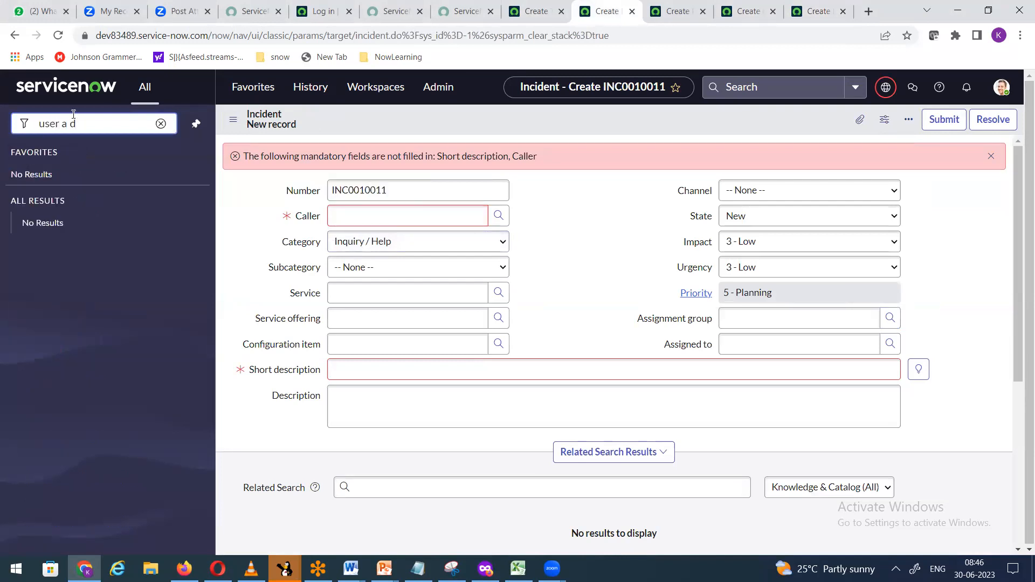
{"action": "key", "text": "BackSpace"}
{"action": "key", "text": "BackSpace"}
{"action": "type", "text": "d"}
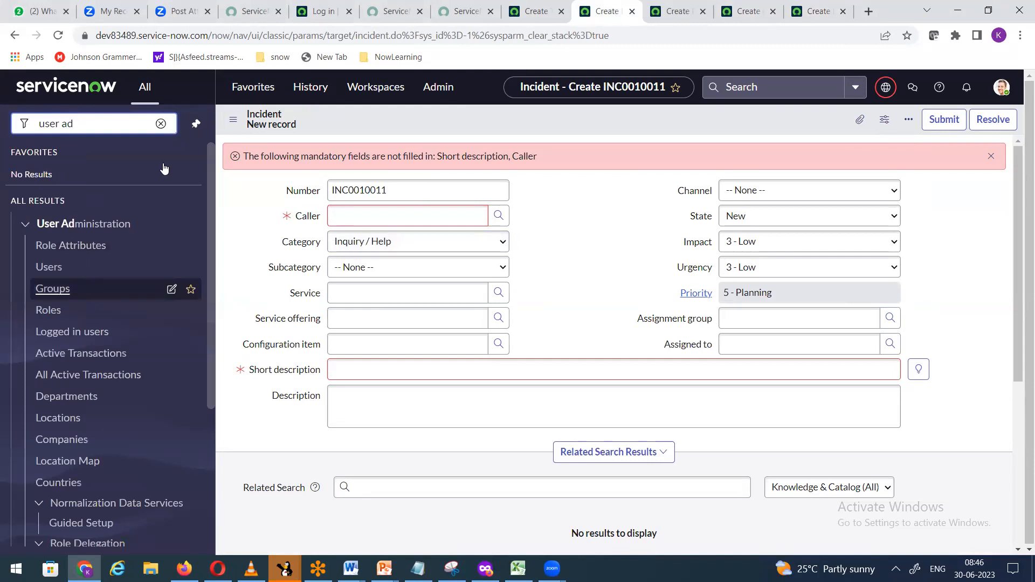
{"action": "left_click", "coordinate": [540, 10]}
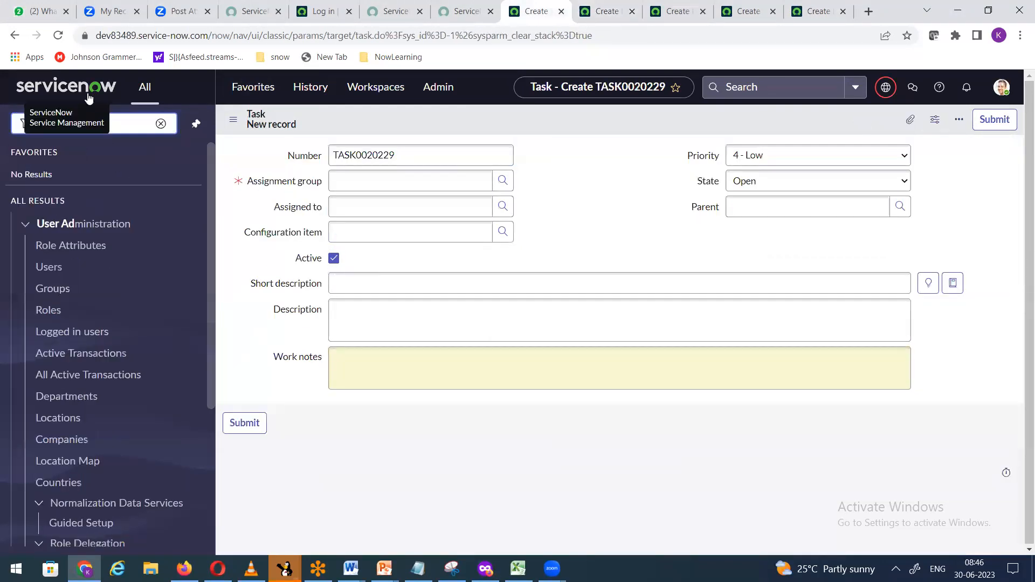
Step: Add Department as the third column of the Users list
{"action": "left_click", "coordinate": [49, 268]}
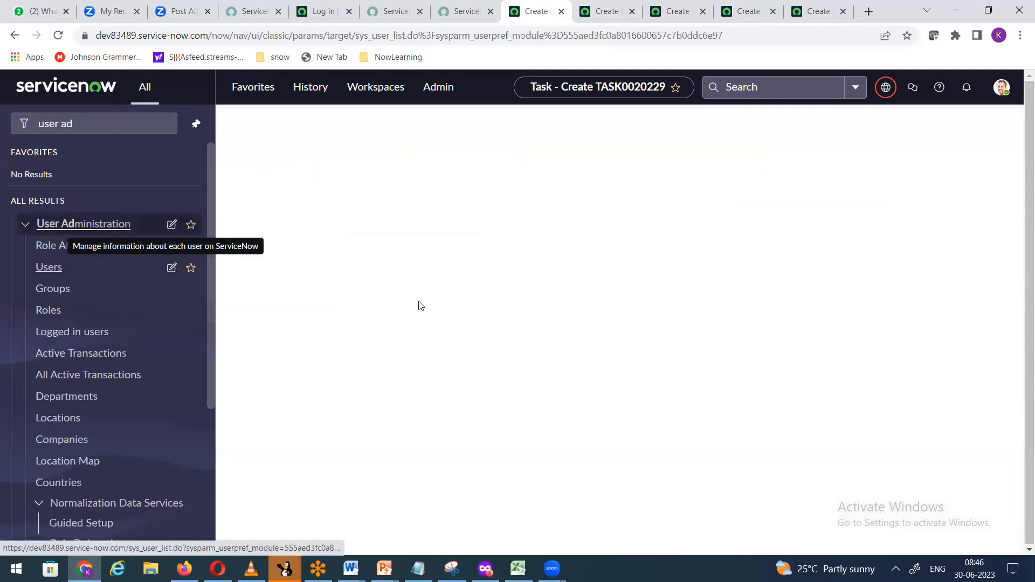
{"action": "scroll", "coordinate": [655, 554], "scroll_direction": "down", "scroll_amount": 1}
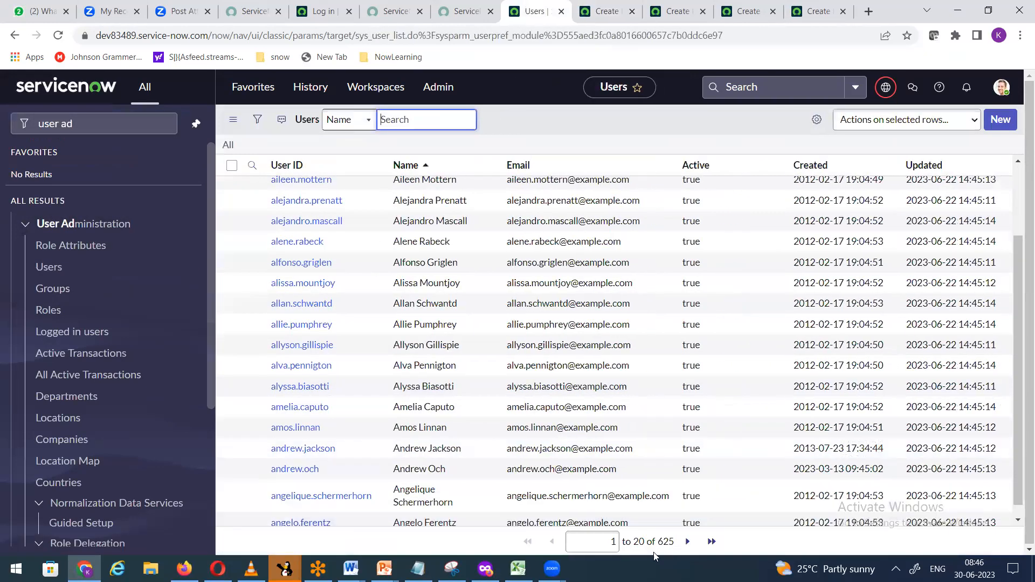
{"action": "left_click", "coordinate": [818, 124]}
{"action": "left_click", "coordinate": [457, 283]}
{"action": "key", "text": "Down"}
{"action": "key", "text": "Down"}
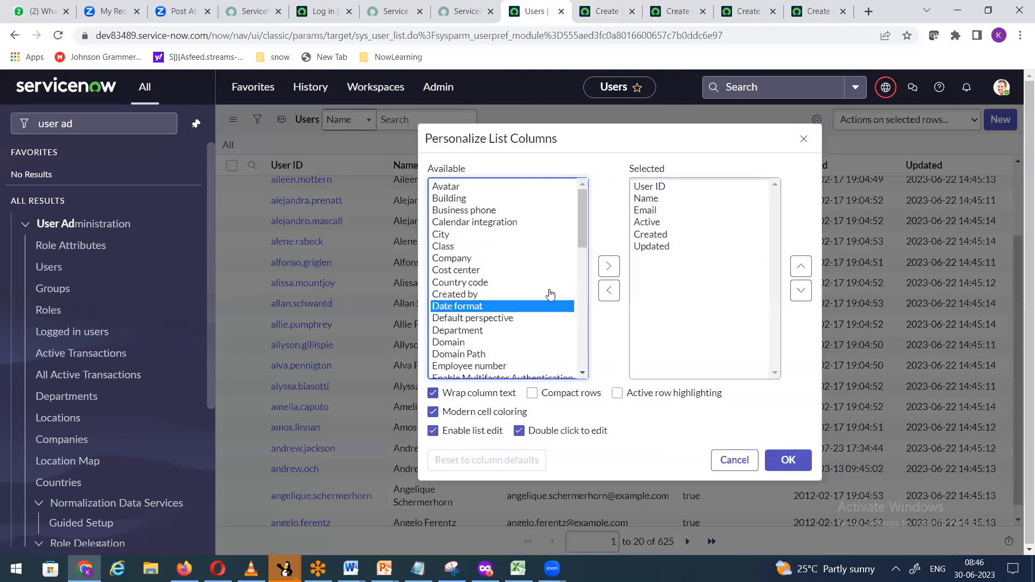
{"action": "left_click", "coordinate": [504, 330]}
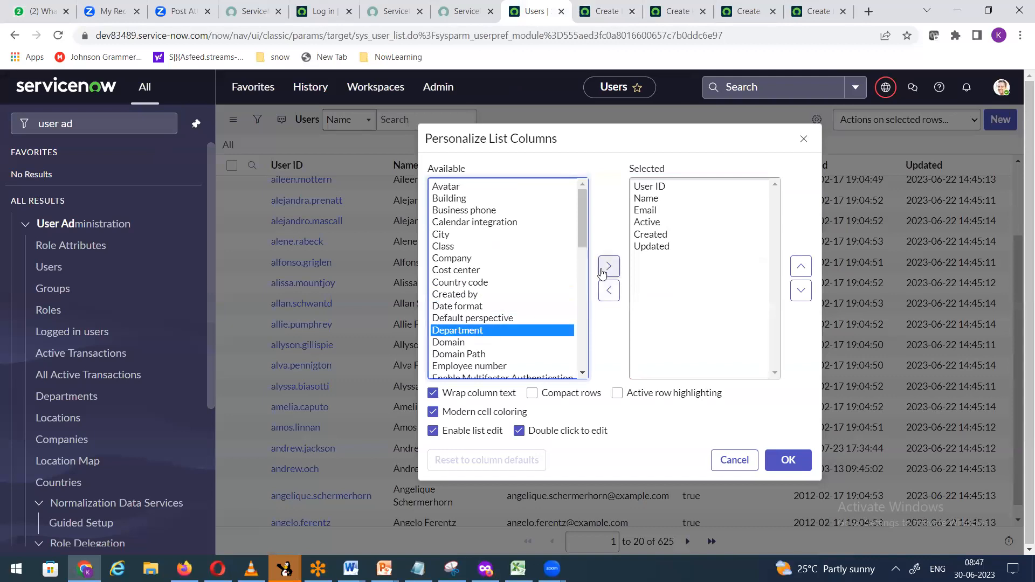
{"action": "left_click", "coordinate": [608, 267]}
{"action": "left_click", "coordinate": [801, 266]}
{"action": "left_click", "coordinate": [801, 266]}
{"action": "left_click", "coordinate": [801, 266]}
{"action": "left_click", "coordinate": [801, 266]}
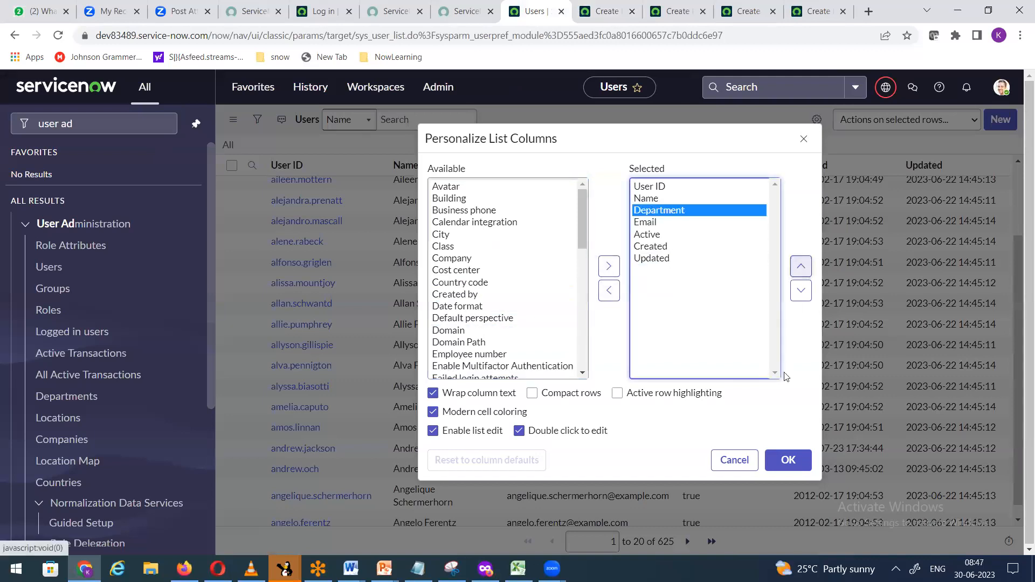
{"action": "left_click", "coordinate": [778, 460]}
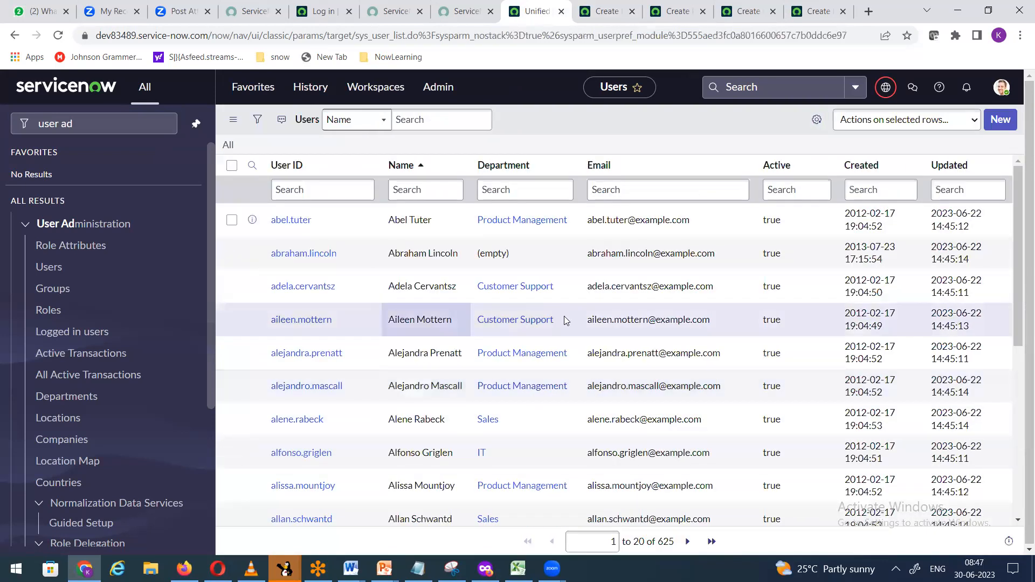
Step: Search the Department column for '*financ'
{"action": "scroll", "coordinate": [580, 408], "scroll_direction": "down", "scroll_amount": 5}
{"action": "scroll", "coordinate": [581, 409], "scroll_direction": "up", "scroll_amount": 5}
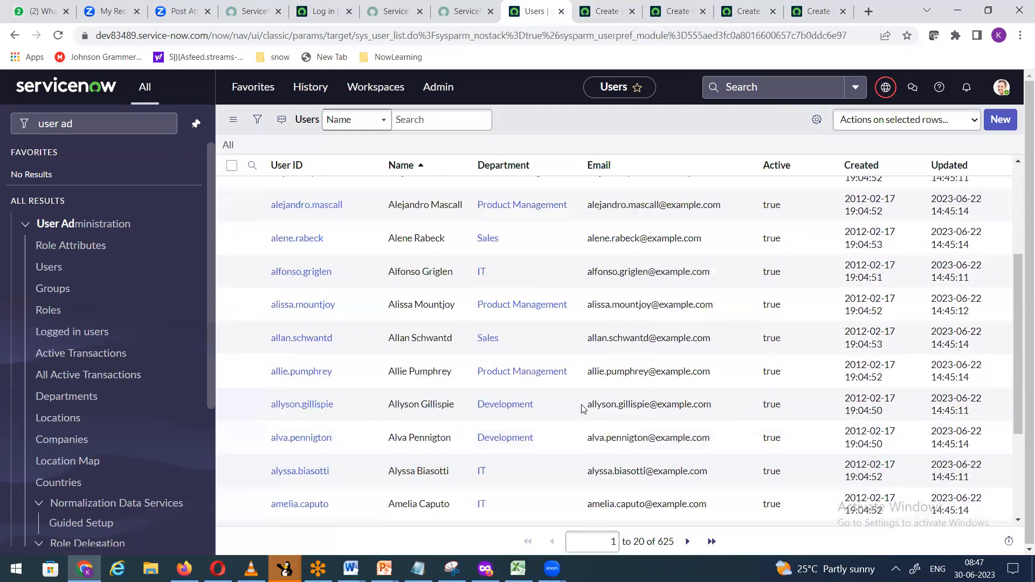
{"action": "left_click", "coordinate": [526, 192]}
{"action": "type", "text": "*"}
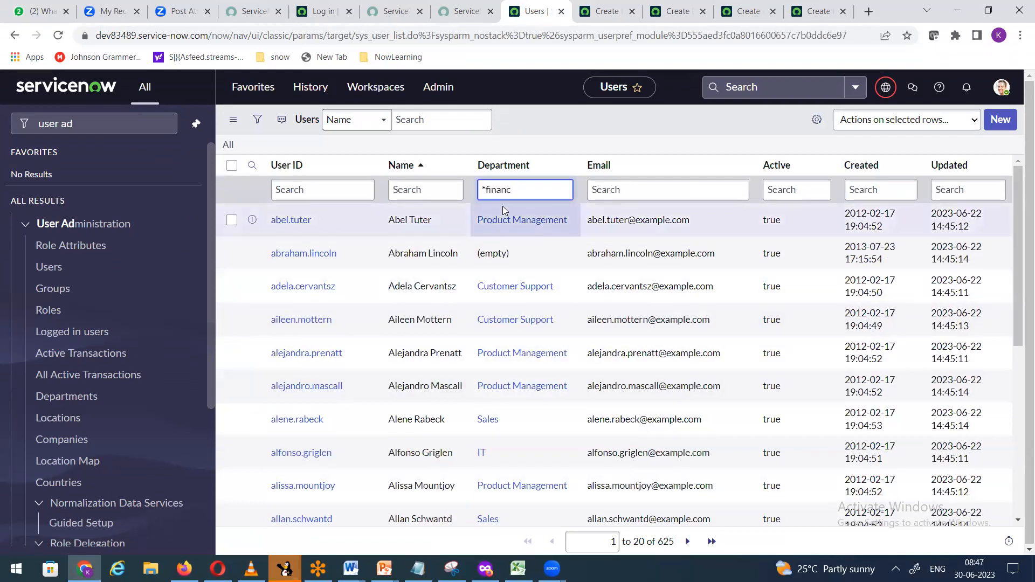
{"action": "type", "text": "financ"}
{"action": "key", "text": "Return"}
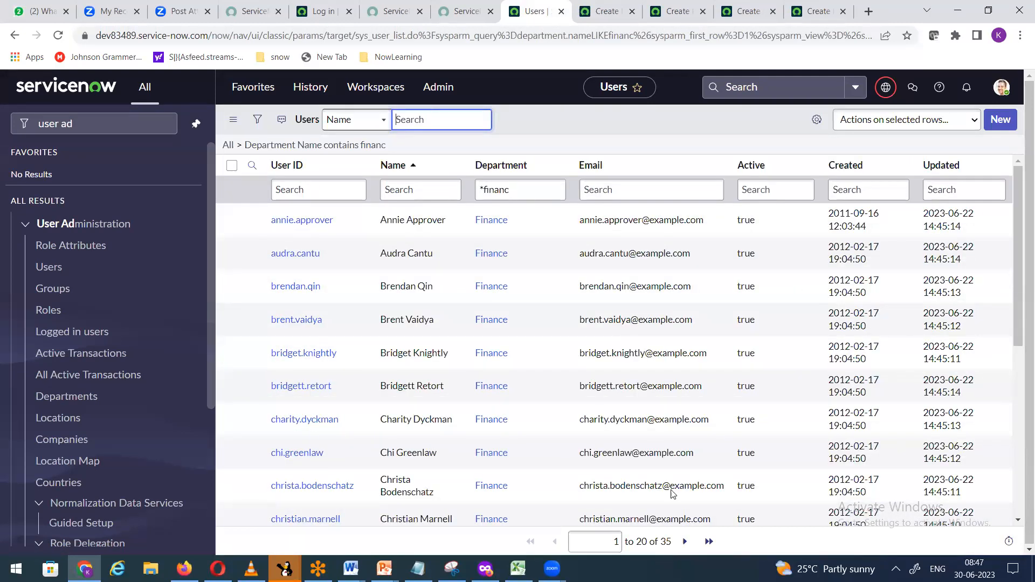
Step: Check which users the new Incident's Caller lookup offers
{"action": "key", "text": "ctrl+Tab"}
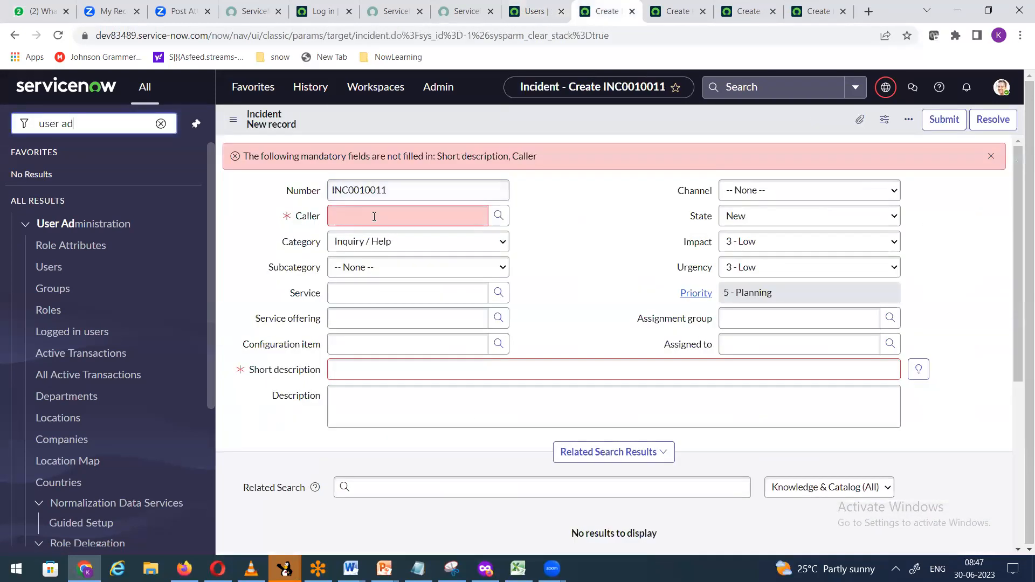
{"action": "left_click", "coordinate": [498, 217]}
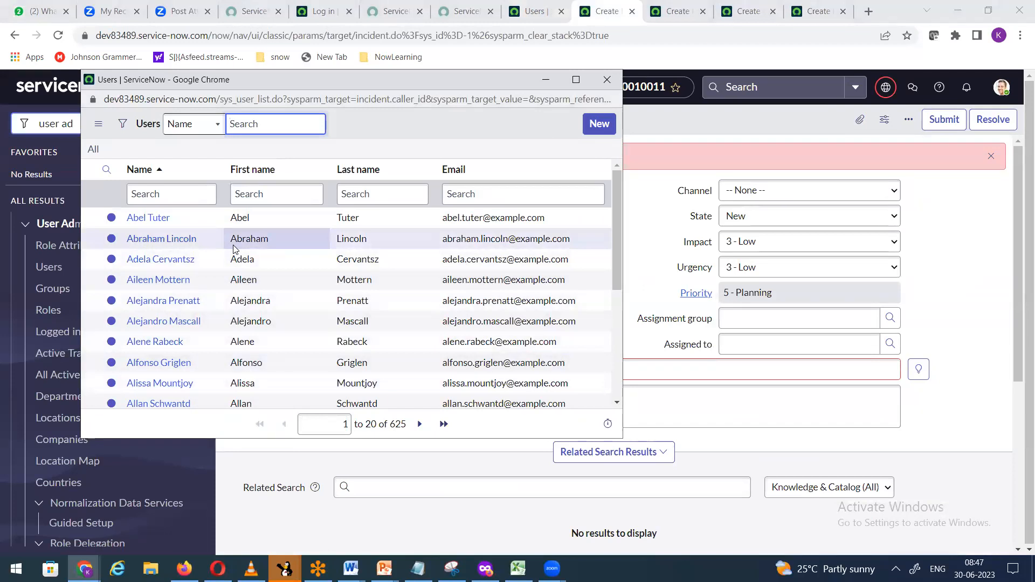
{"action": "left_click", "coordinate": [608, 81]}
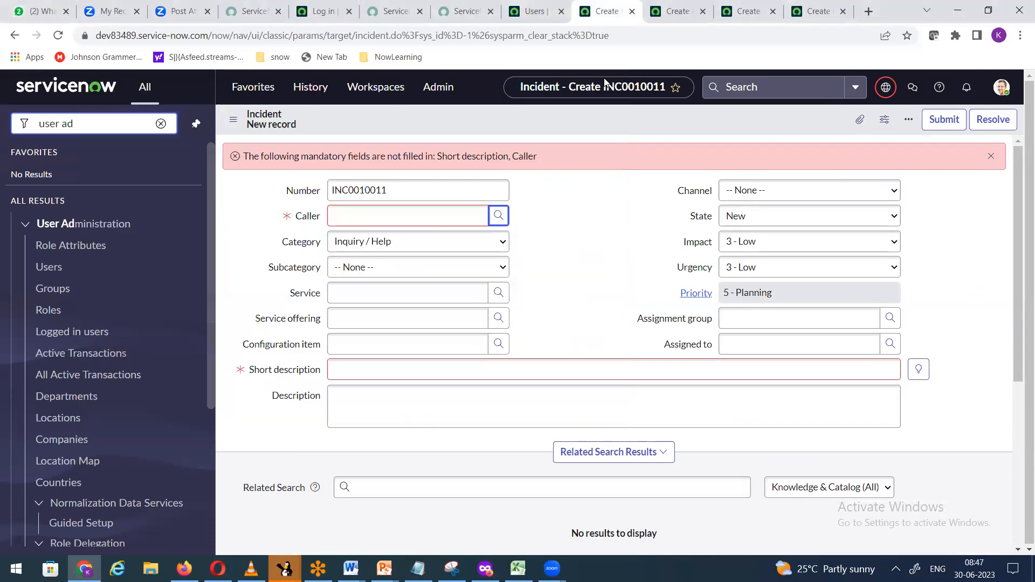
{"action": "left_click", "coordinate": [515, 14]}
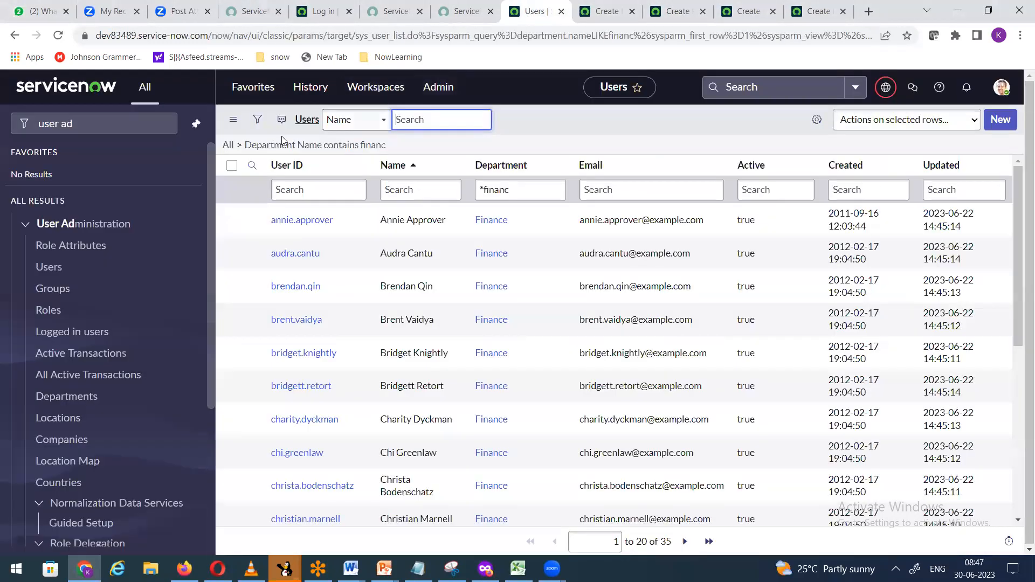
Step: Change the Users filter to Department Name is Finance and run it
{"action": "left_click", "coordinate": [259, 119]}
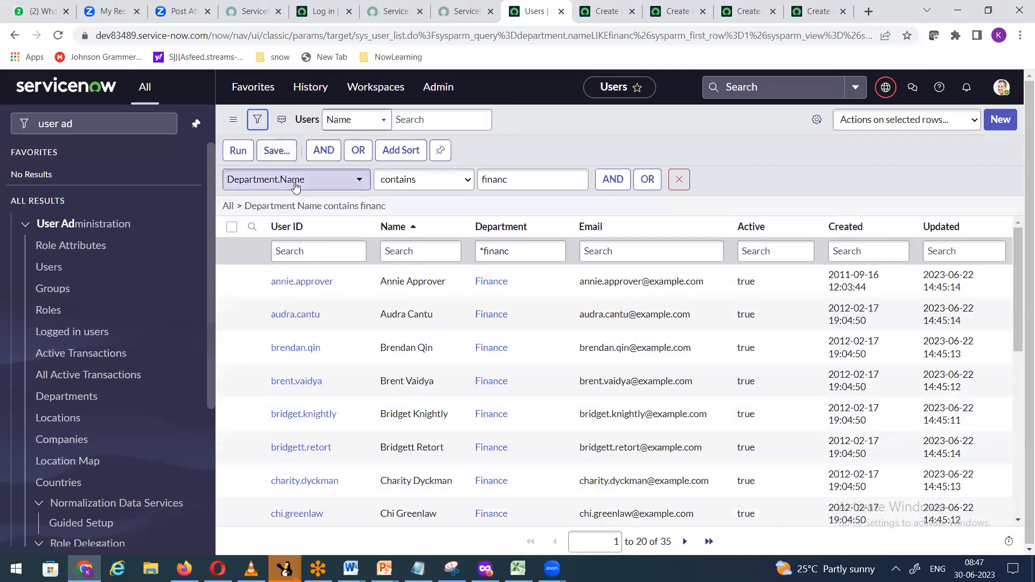
{"action": "left_click", "coordinate": [296, 182]}
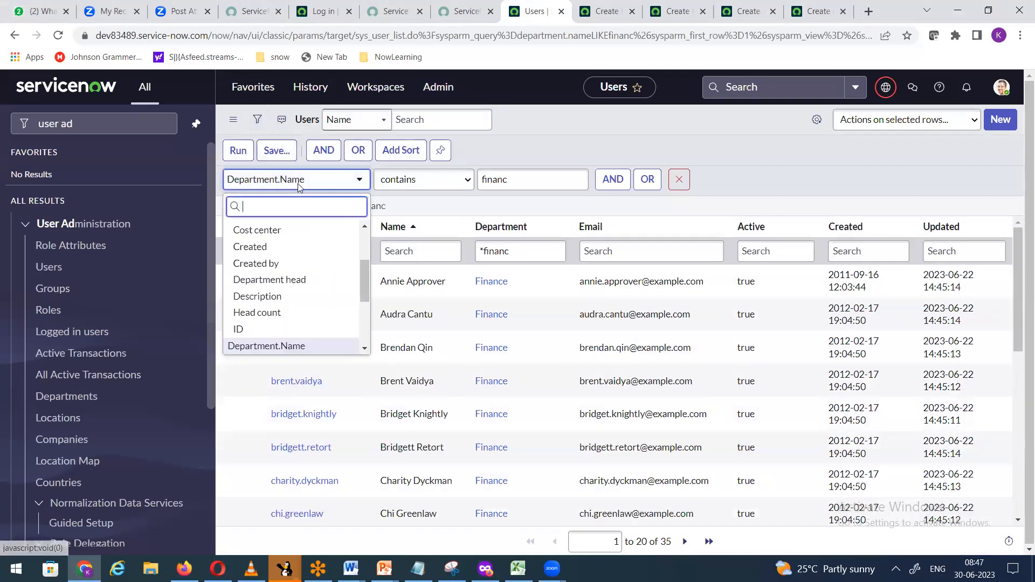
{"action": "left_click", "coordinate": [525, 200]}
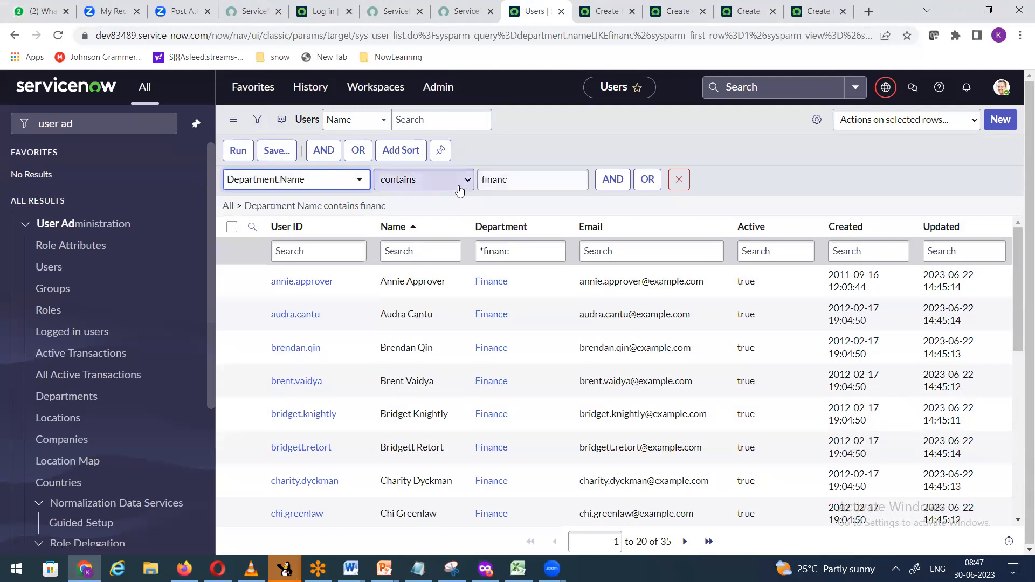
{"action": "left_click", "coordinate": [426, 180]}
{"action": "left_click", "coordinate": [416, 241]}
{"action": "left_click_drag", "start_coordinate": [512, 179], "coordinate": [439, 181]}
{"action": "left_click", "coordinate": [681, 133]}
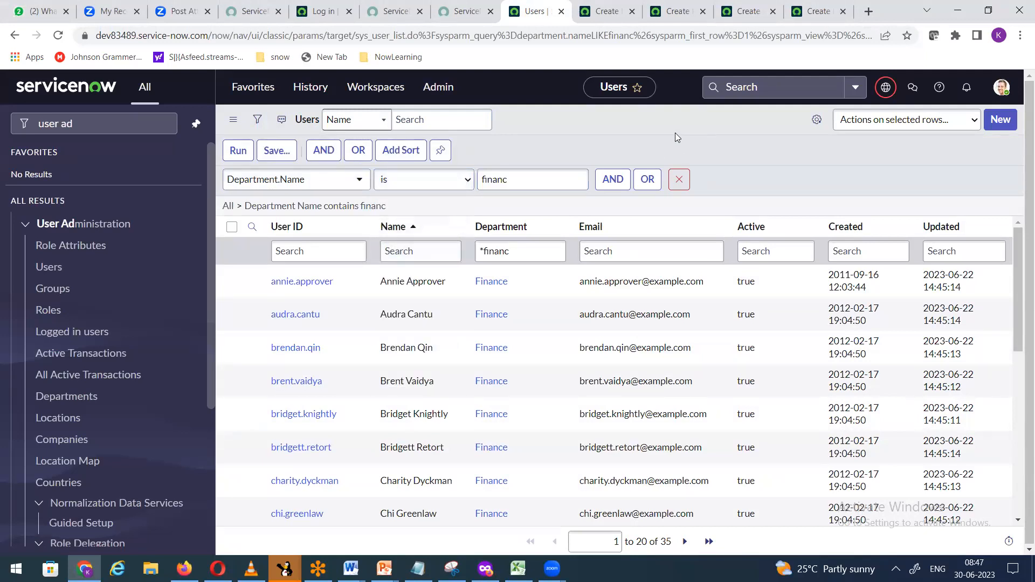
{"action": "left_click", "coordinate": [541, 174]}
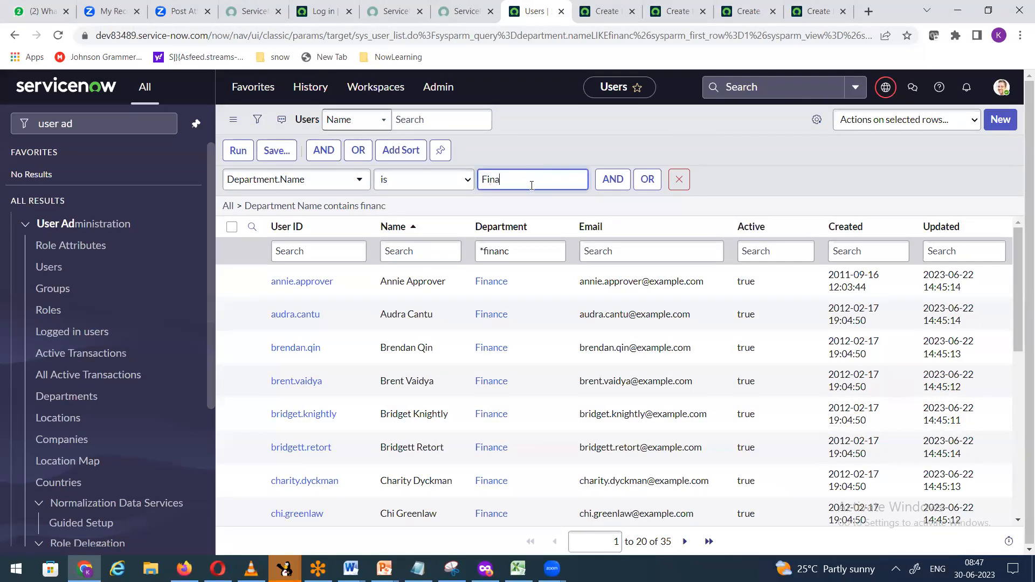
{"action": "left_click", "coordinate": [238, 150]}
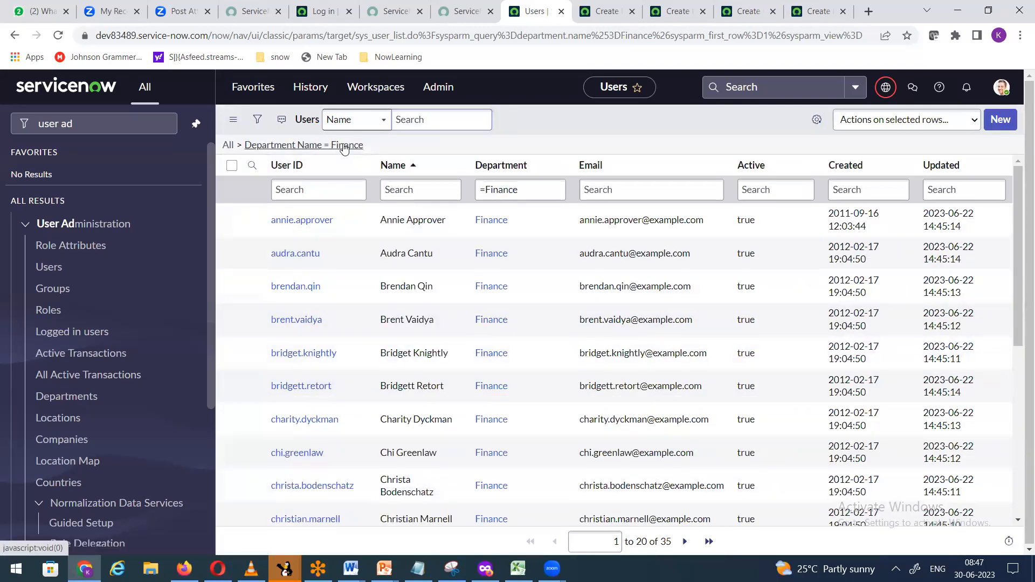
Step: Copy the Finance filter query and return to the Incident form
{"action": "right_click", "coordinate": [348, 146]}
{"action": "left_click", "coordinate": [372, 189]}
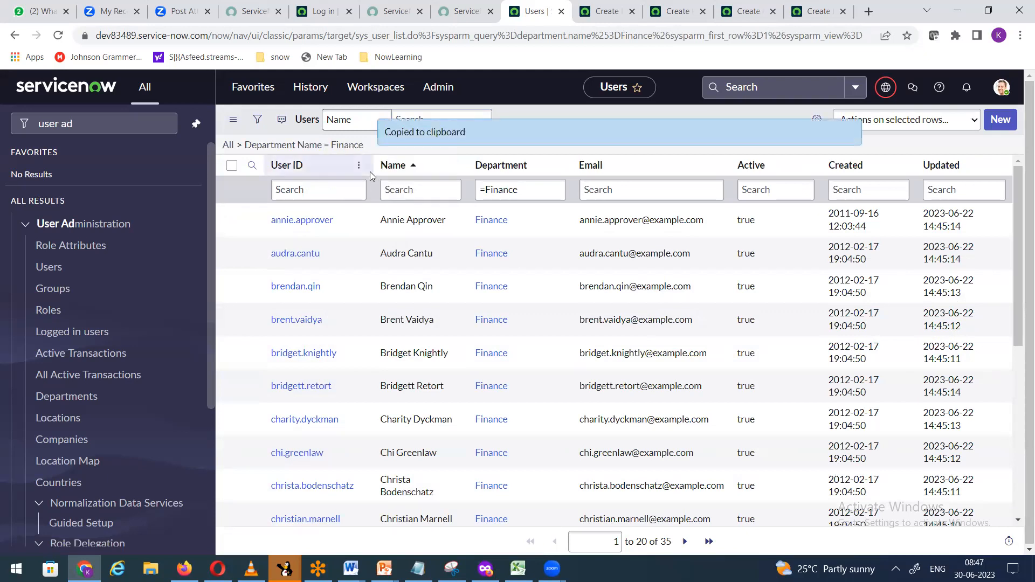
{"action": "left_click", "coordinate": [608, 12]}
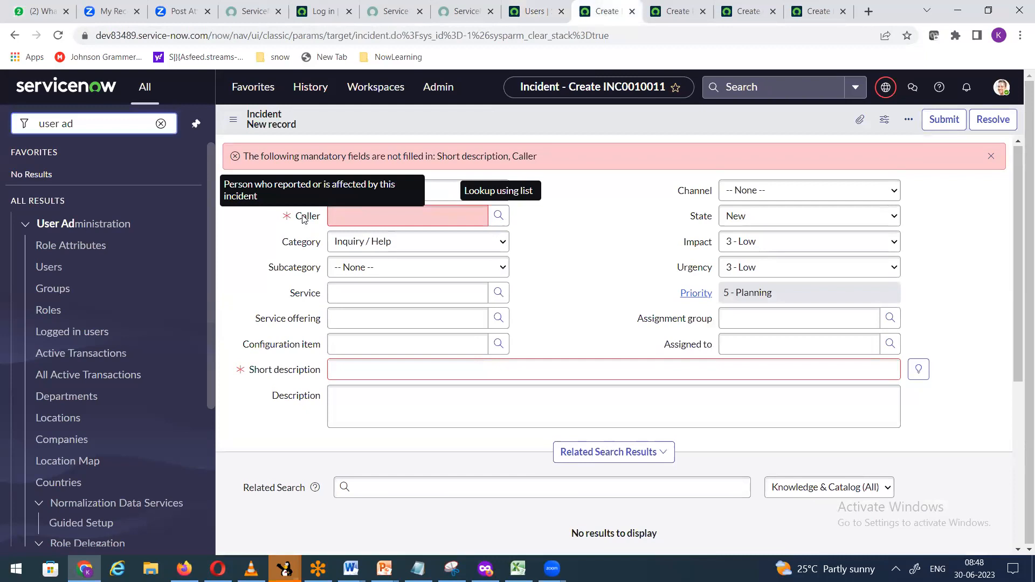
Step: Open the Caller field's dictionary entry from the Incident form
{"action": "right_click", "coordinate": [304, 218]}
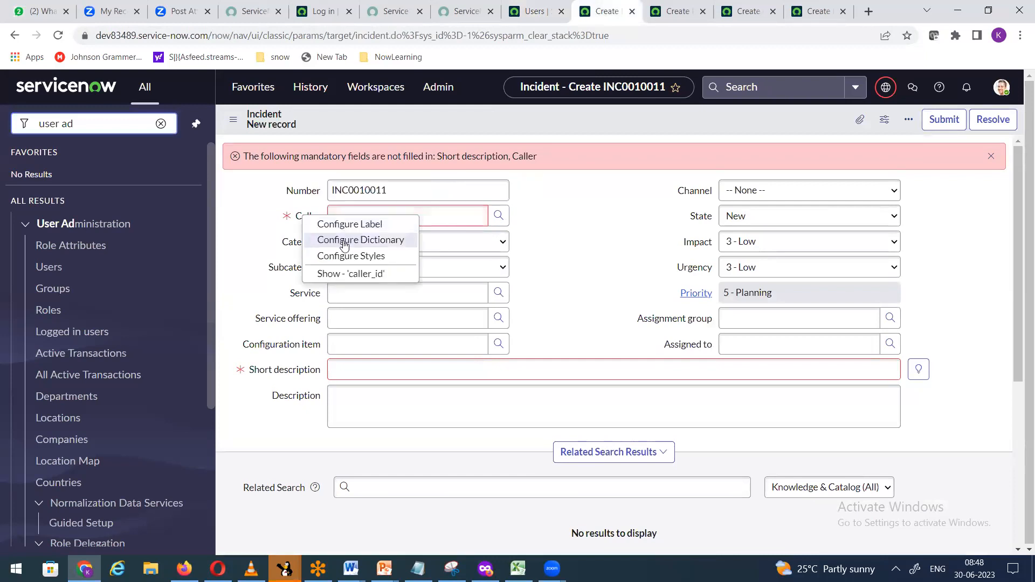
{"action": "left_click", "coordinate": [344, 240]}
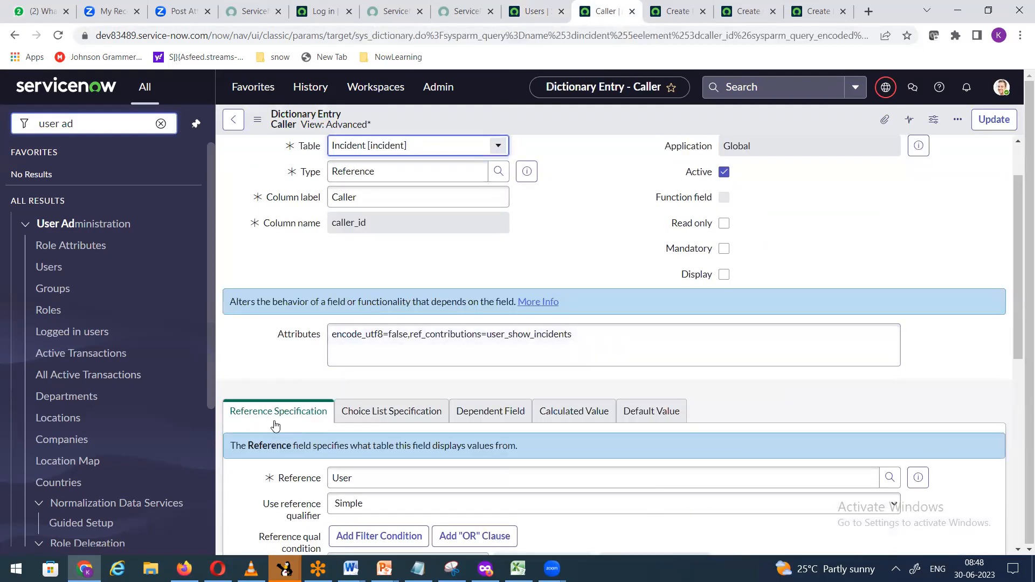
{"action": "scroll", "coordinate": [479, 345], "scroll_direction": "down", "scroll_amount": 4}
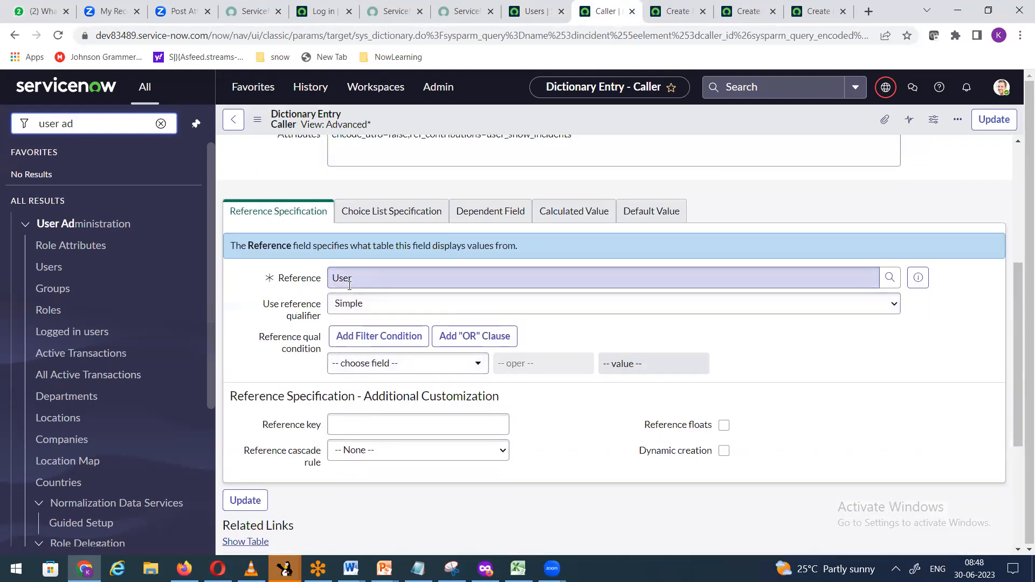
Step: Add a Department is Finance reference qualifier condition and save the entry
{"action": "left_click", "coordinate": [427, 367]}
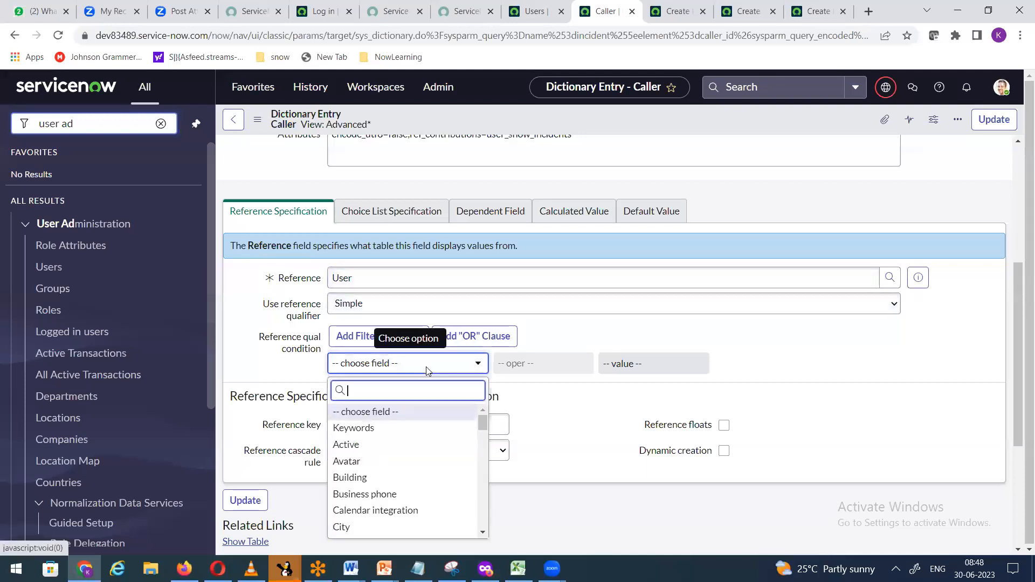
{"action": "type", "text": "dep"}
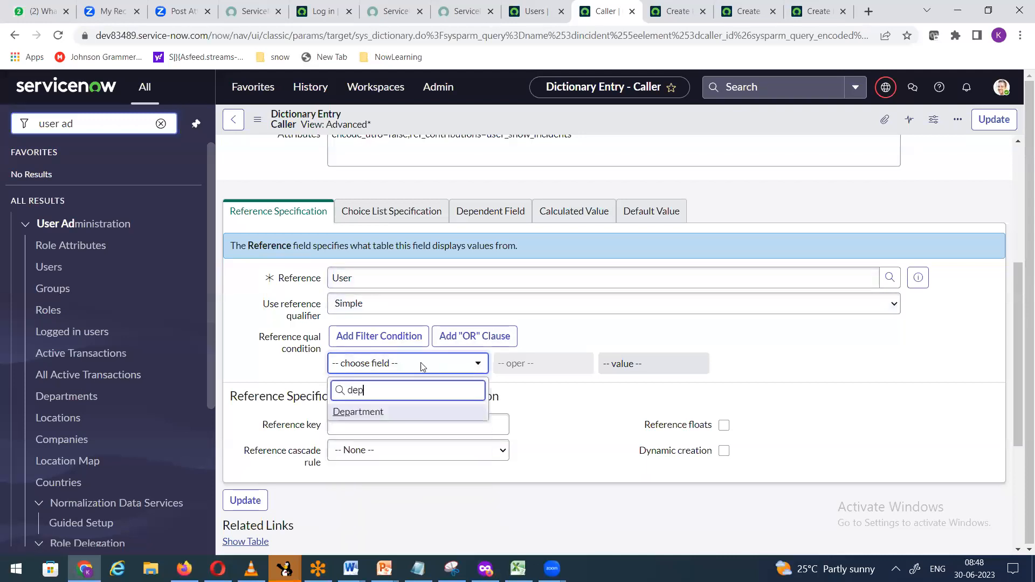
{"action": "left_click", "coordinate": [403, 411]}
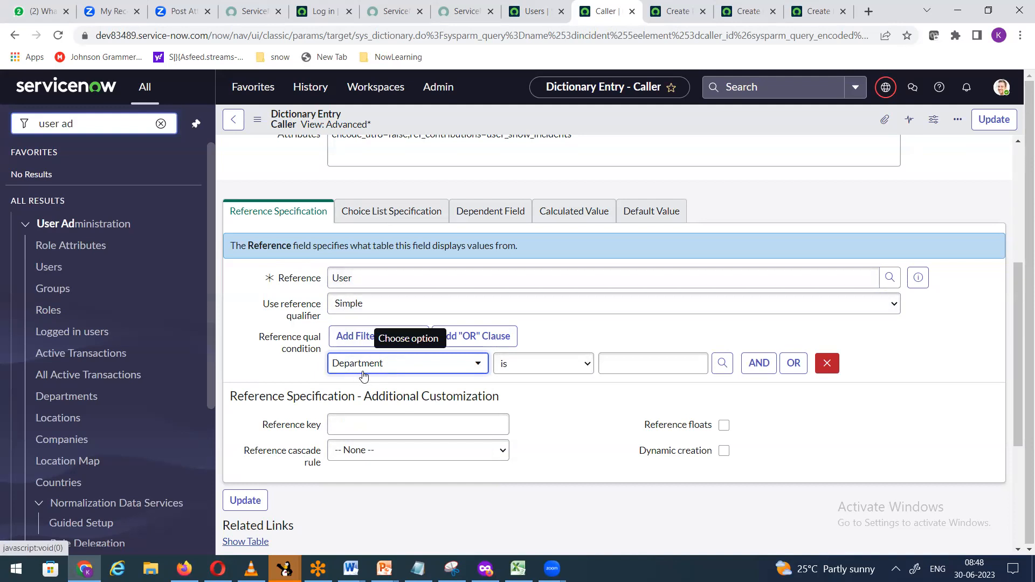
{"action": "left_click", "coordinate": [718, 367]}
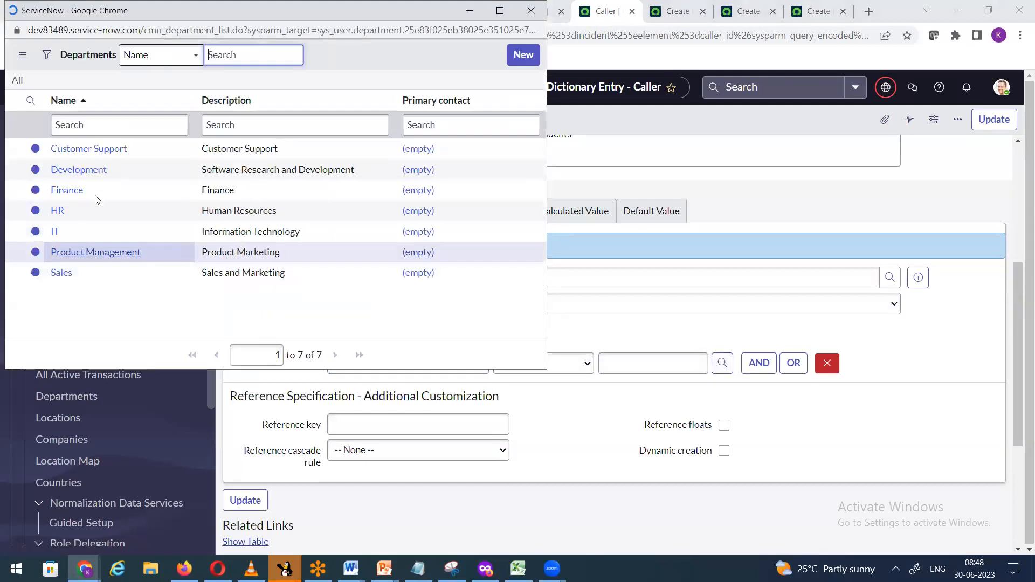
{"action": "left_click", "coordinate": [72, 191]}
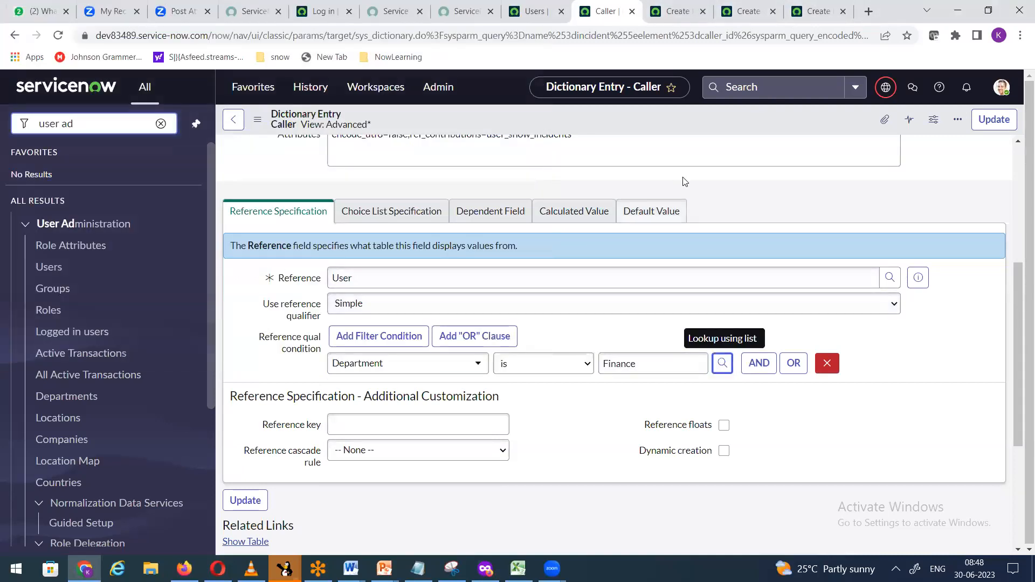
{"action": "right_click", "coordinate": [691, 121]}
{"action": "left_click", "coordinate": [703, 129]}
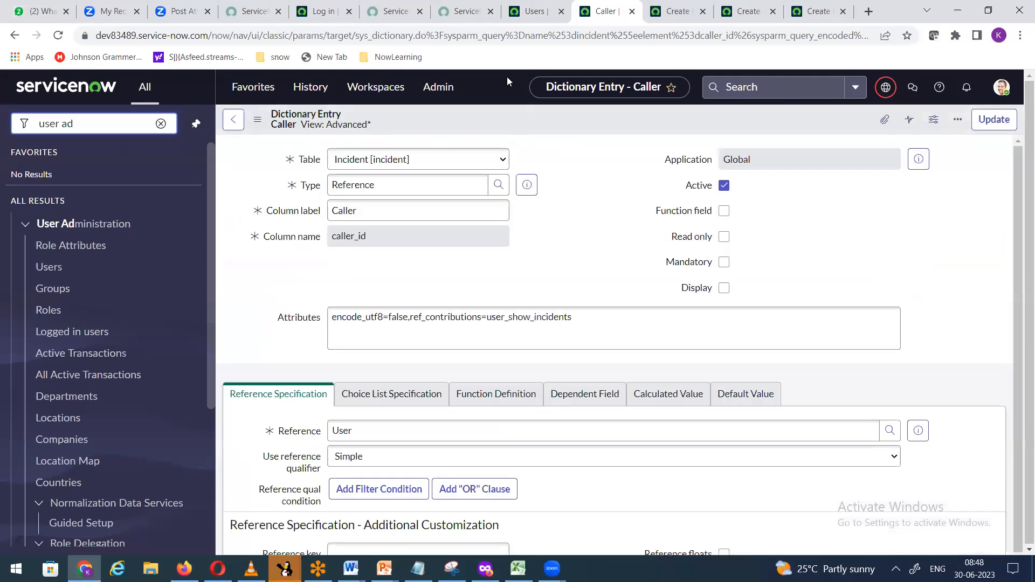
Step: Duplicate the Caller tab, create incident INC0010012, and confirm its Caller lookup lists 35 users
{"action": "right_click", "coordinate": [600, 14]}
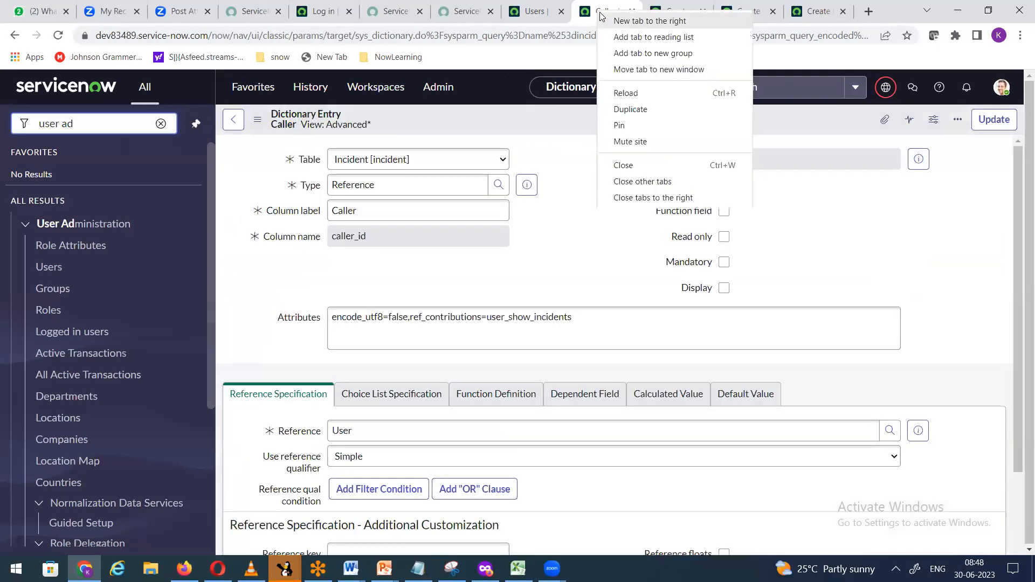
{"action": "left_click", "coordinate": [630, 109]}
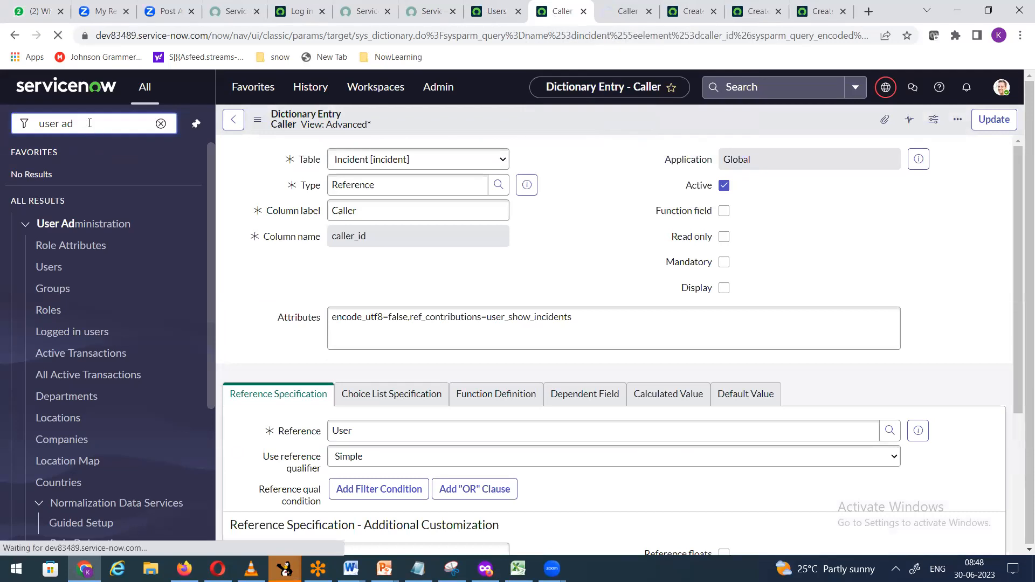
{"action": "left_click_drag", "start_coordinate": [96, 126], "coordinate": [1, 132]}
{"action": "type", "text": "incident"}
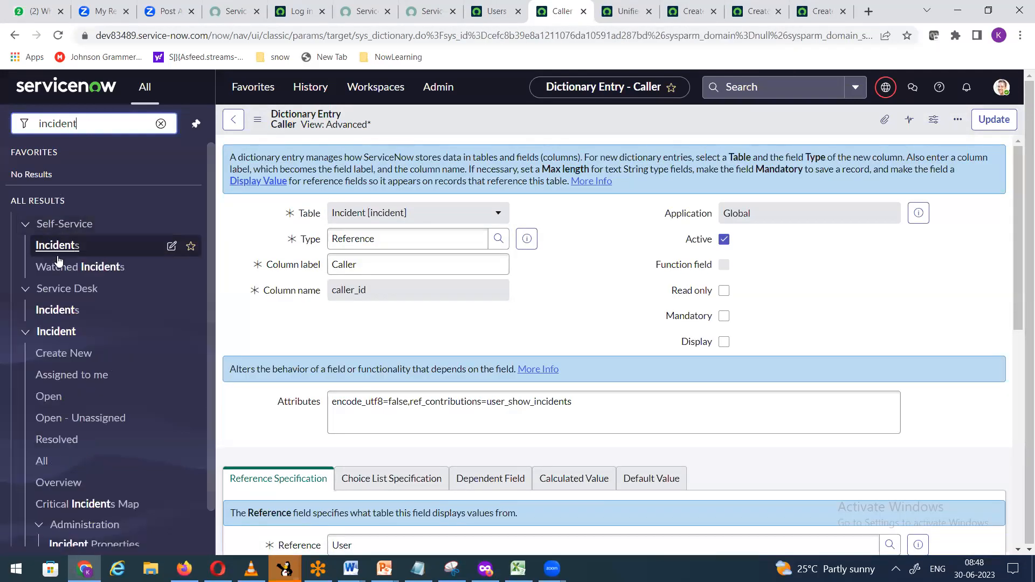
{"action": "left_click", "coordinate": [58, 356]}
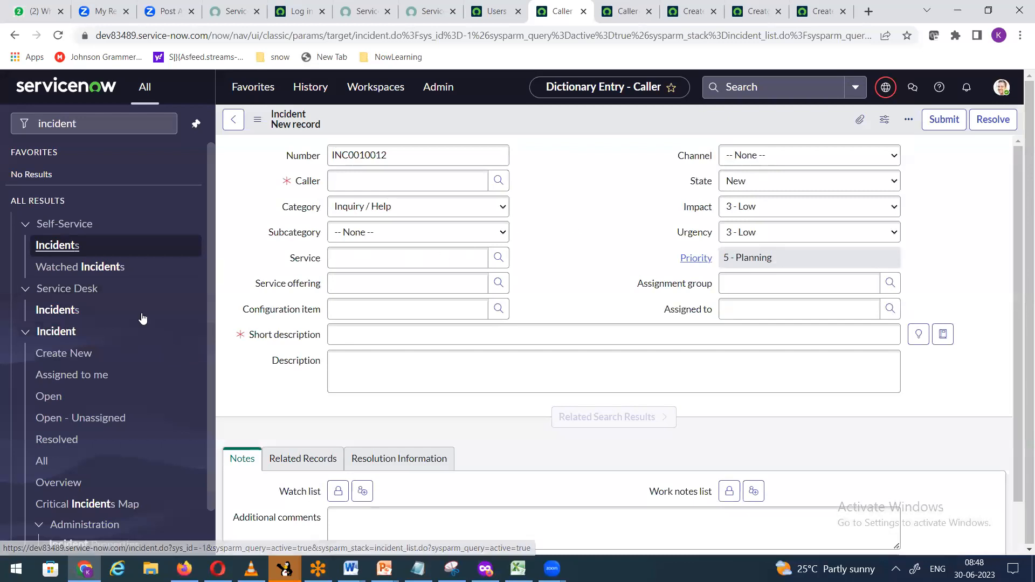
{"action": "left_click", "coordinate": [499, 182]}
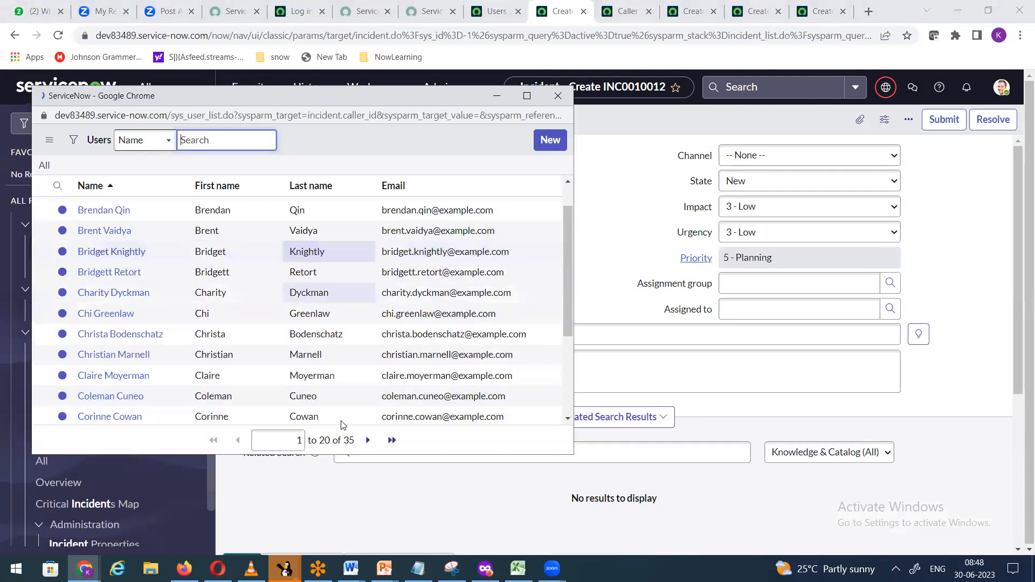
{"action": "scroll", "coordinate": [341, 420], "scroll_direction": "down", "scroll_amount": 3}
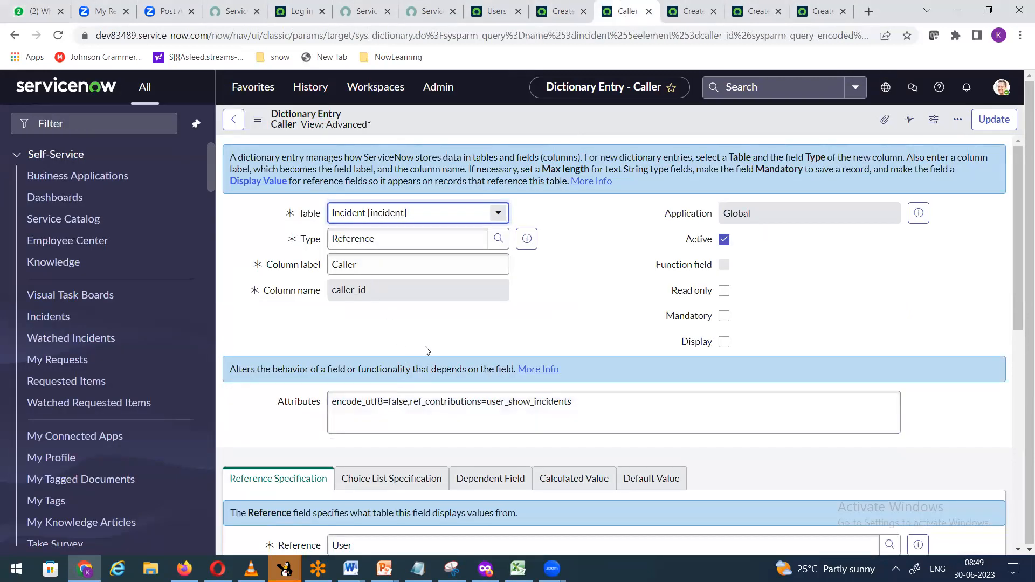
{"action": "scroll", "coordinate": [425, 351], "scroll_direction": "down", "scroll_amount": 3}
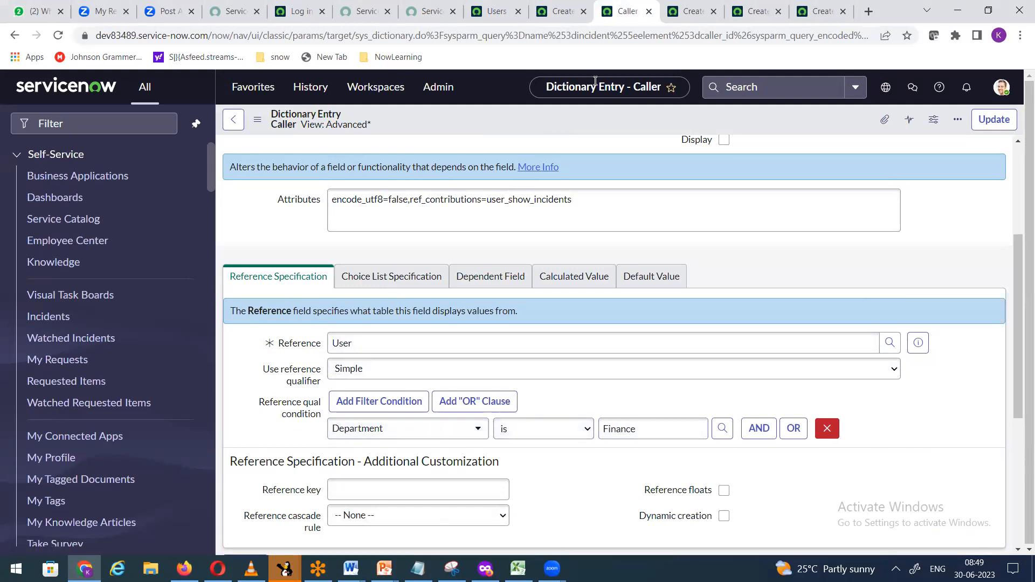
{"action": "left_click", "coordinate": [809, 130]}
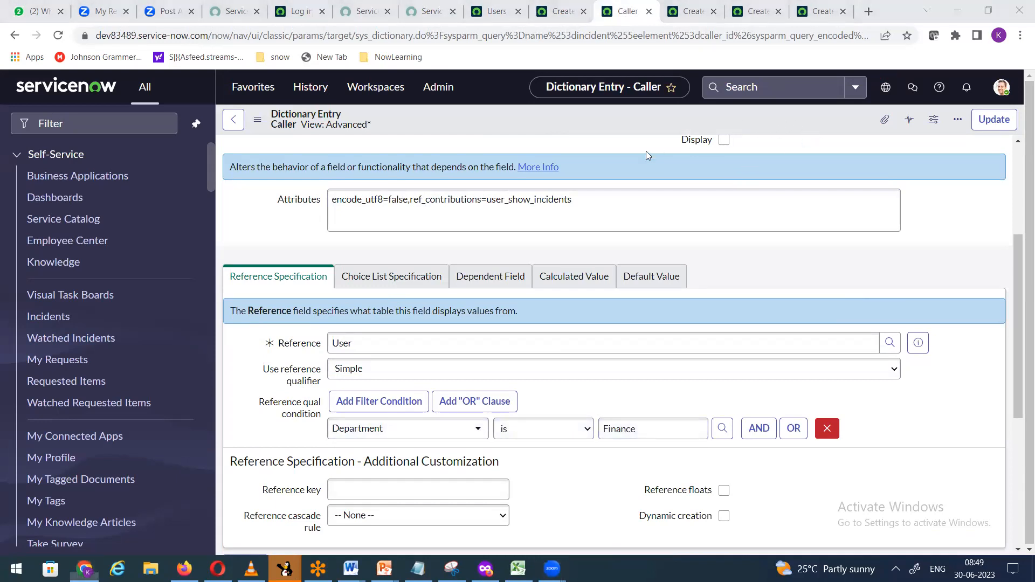
Step: Filter the navigator for 'ho' and open the Home Loan application menu record
{"action": "left_click", "coordinate": [96, 123]}
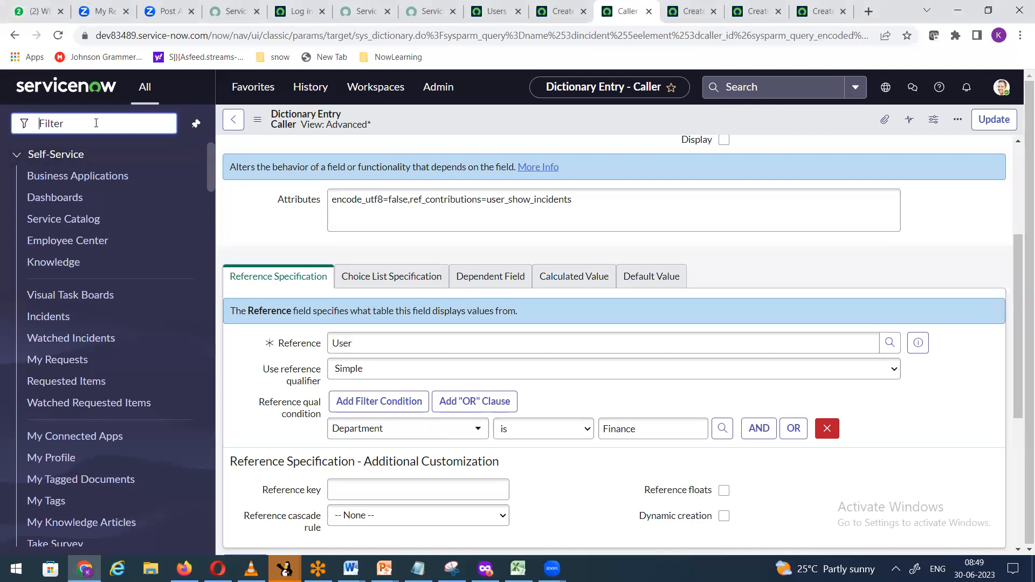
{"action": "type", "text": "home loan"}
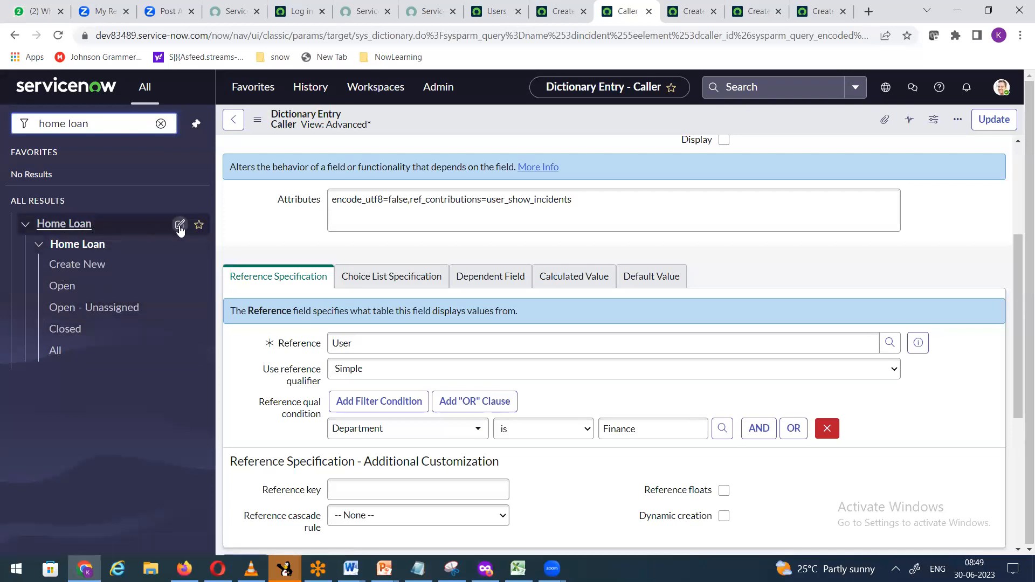
{"action": "left_click", "coordinate": [180, 226]}
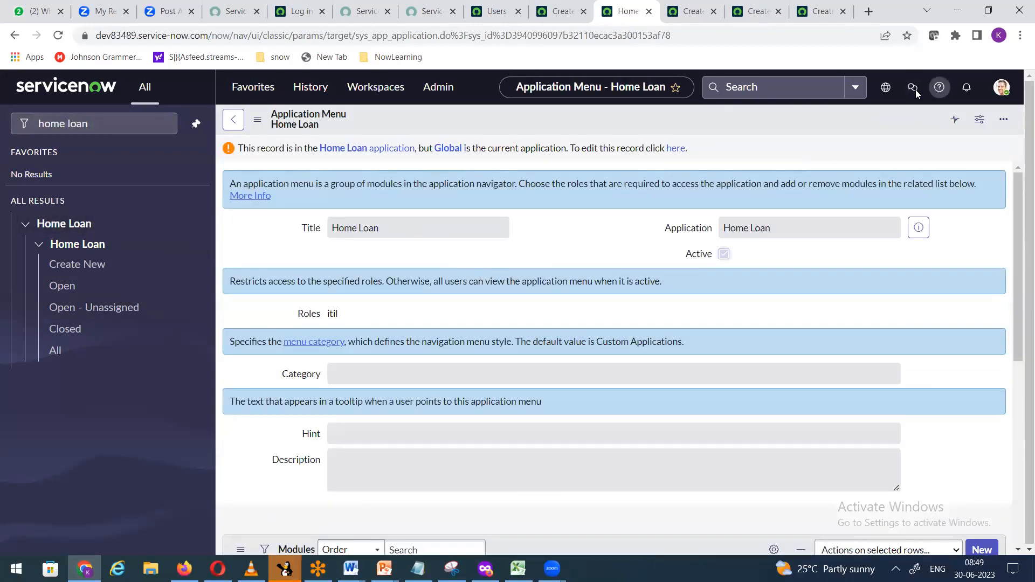
Step: Switch the application scope to Home Loan
{"action": "left_click", "coordinate": [885, 87]}
{"action": "left_click", "coordinate": [931, 120]}
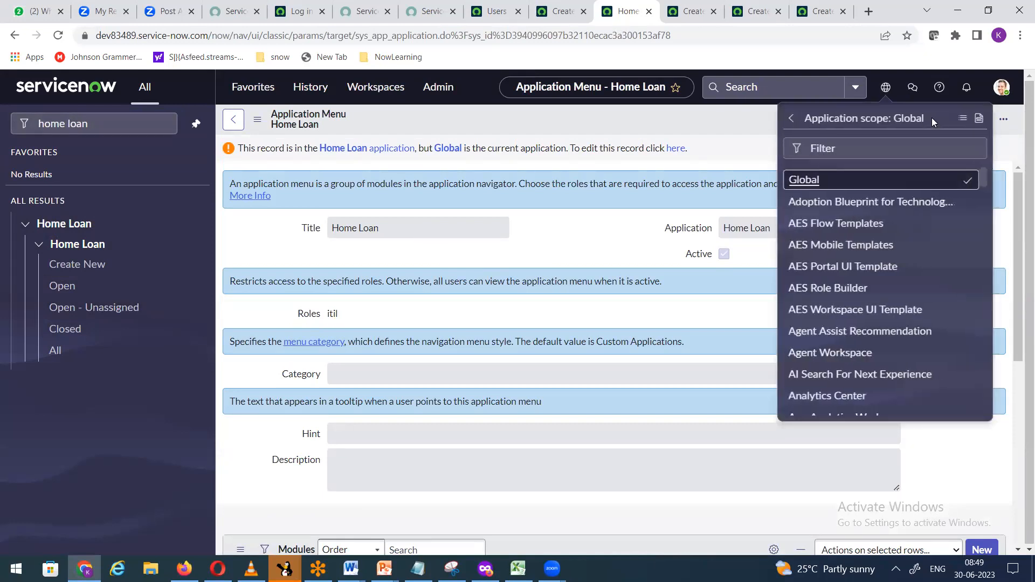
{"action": "left_click", "coordinate": [874, 145]}
{"action": "type", "text": "home"}
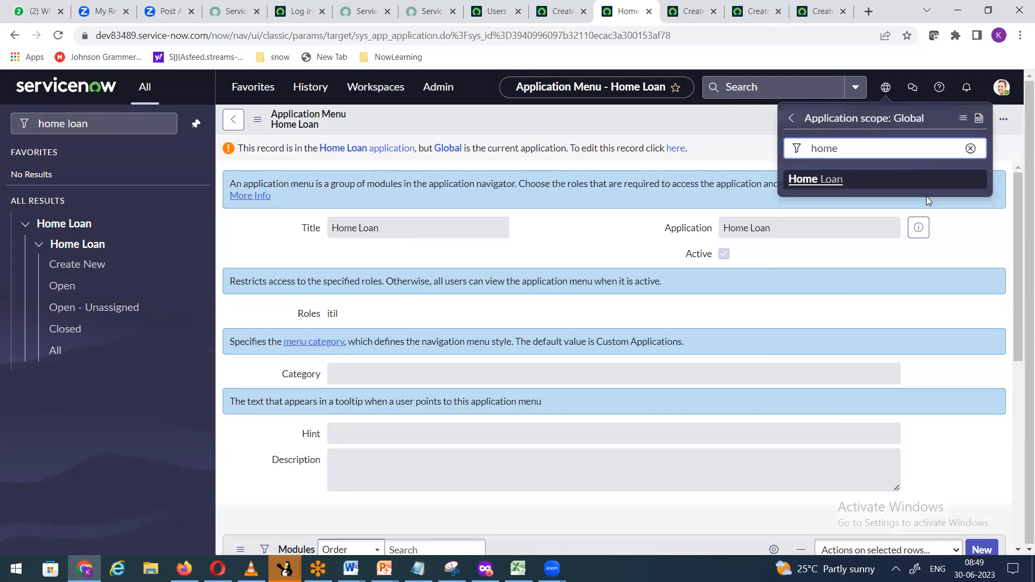
{"action": "left_click", "coordinate": [832, 184]}
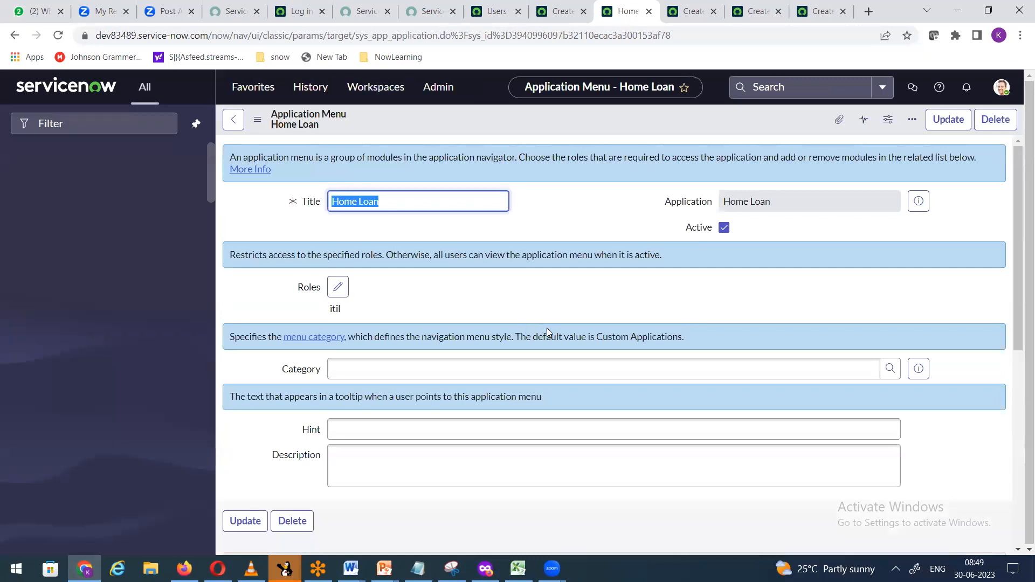
Step: Set the Home Loan Open module's Active to false and check the navigator's Home Loan modules
{"action": "scroll", "coordinate": [552, 342], "scroll_direction": "down", "scroll_amount": 6}
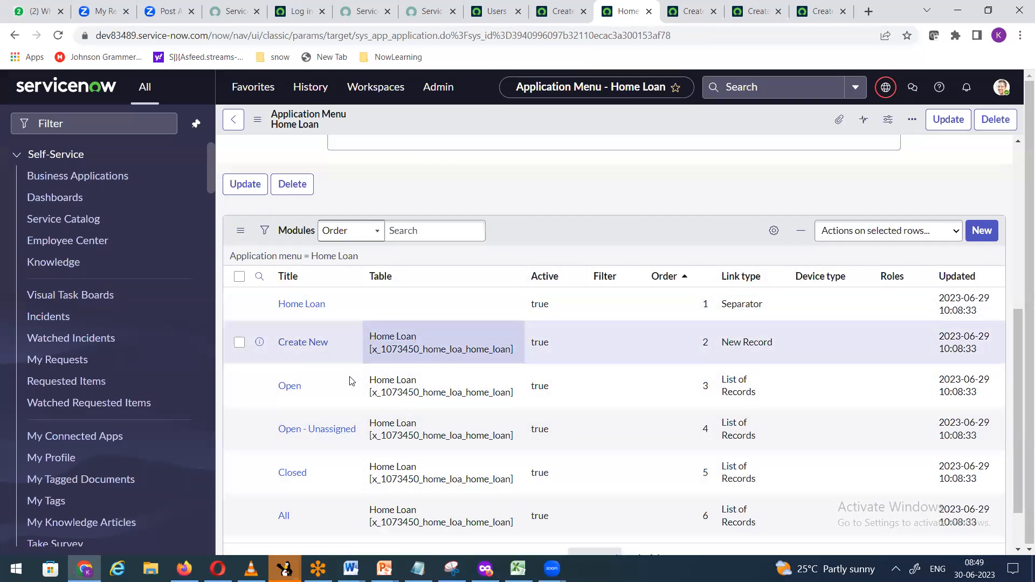
{"action": "left_click", "coordinate": [559, 393]}
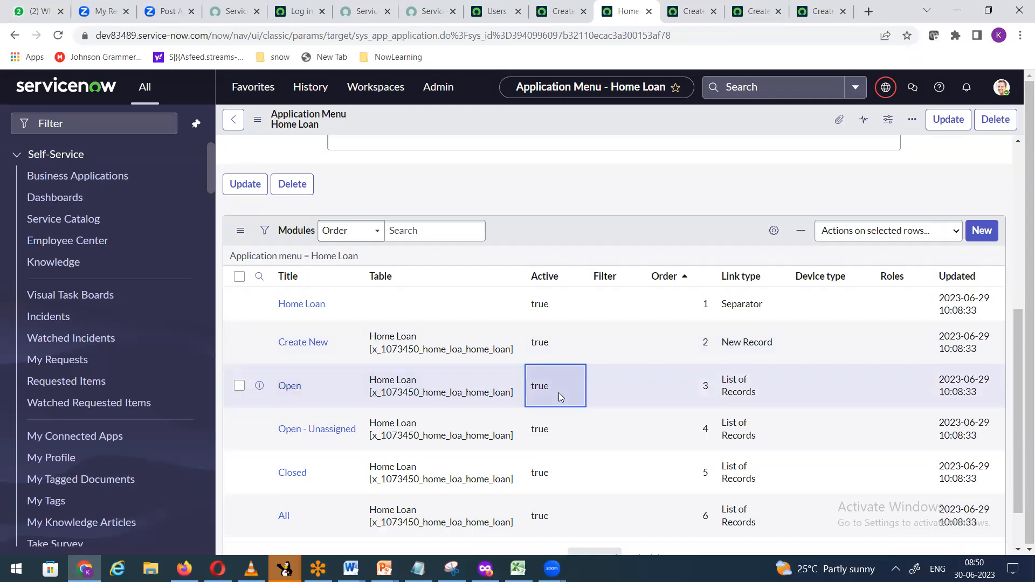
{"action": "double_click", "coordinate": [558, 393]}
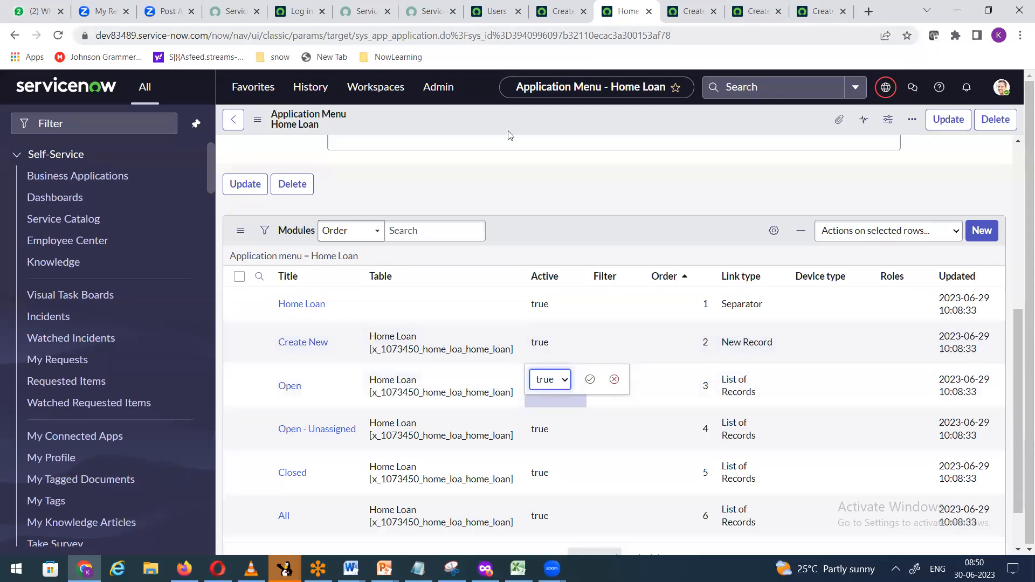
{"action": "left_click", "coordinate": [561, 11]}
{"action": "left_click_drag", "start_coordinate": [87, 127], "coordinate": [1, 153]}
{"action": "type", "text": "home l"}
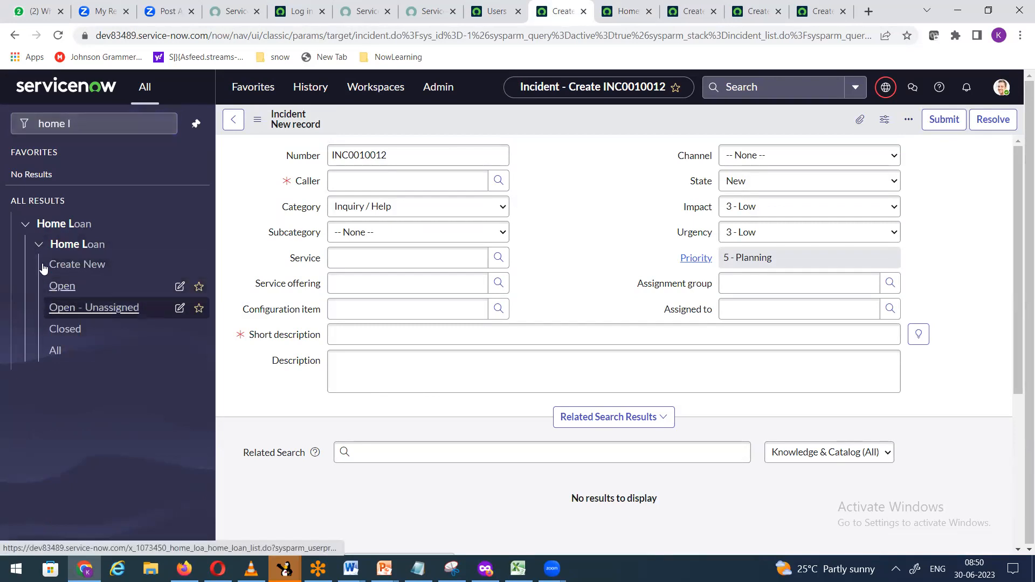
{"action": "left_click", "coordinate": [623, 15]}
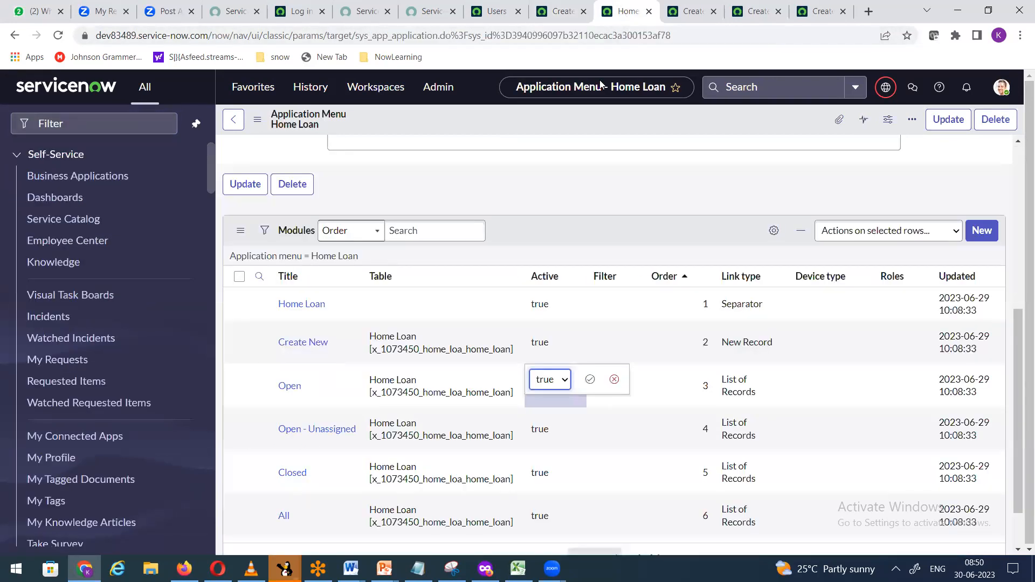
{"action": "left_click", "coordinate": [564, 387]}
{"action": "left_click", "coordinate": [590, 380]}
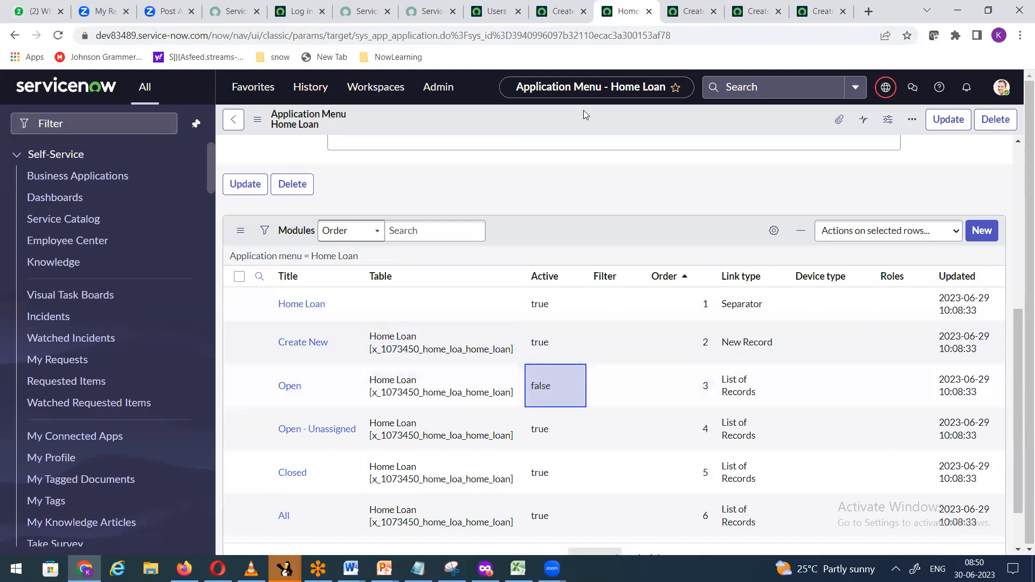
{"action": "left_click", "coordinate": [561, 12]}
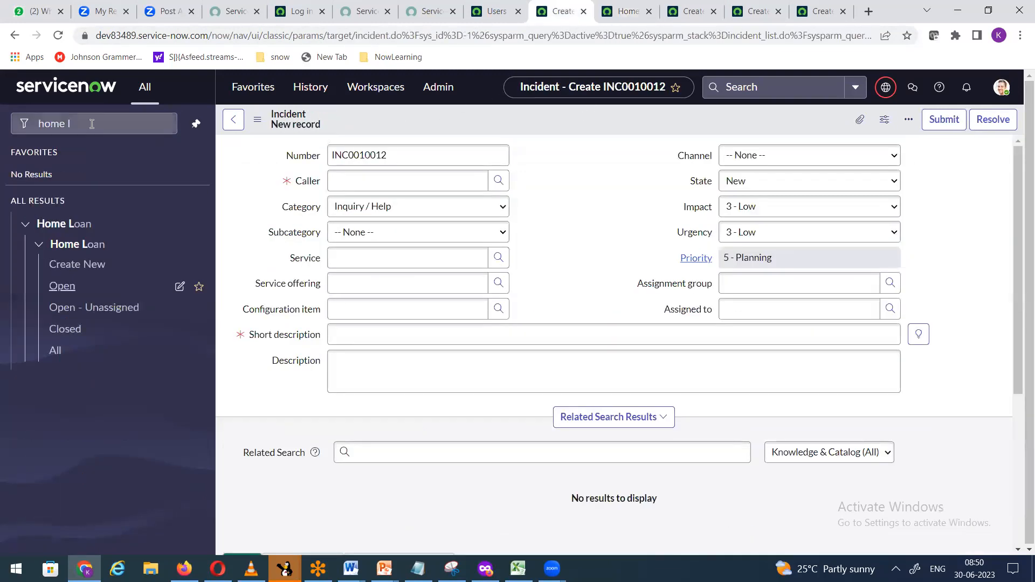
Step: Reload the incident page, filter the navigator for 'home', and open the Open - Unassigned module
{"action": "left_click", "coordinate": [58, 35]}
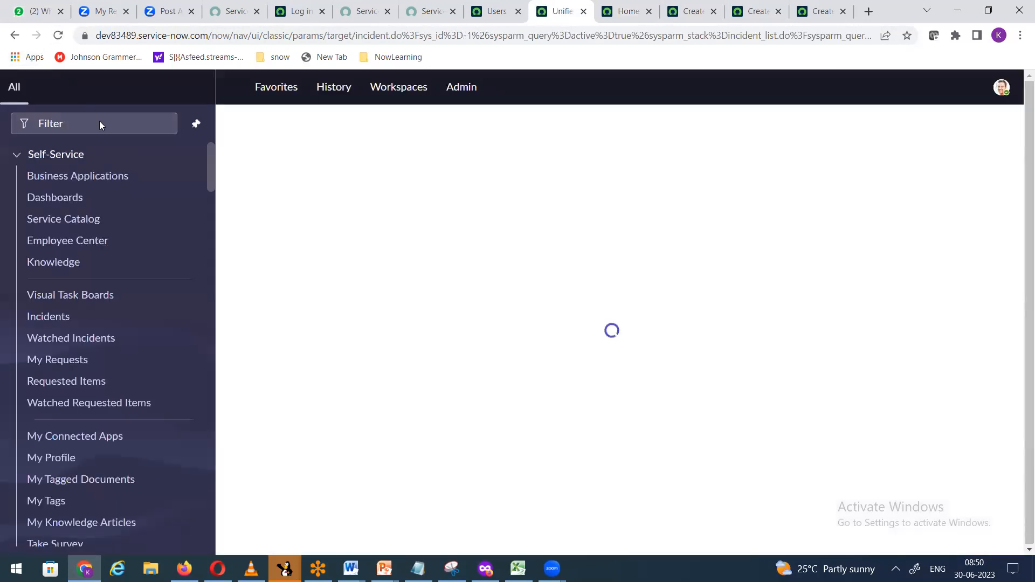
{"action": "left_click", "coordinate": [104, 129]}
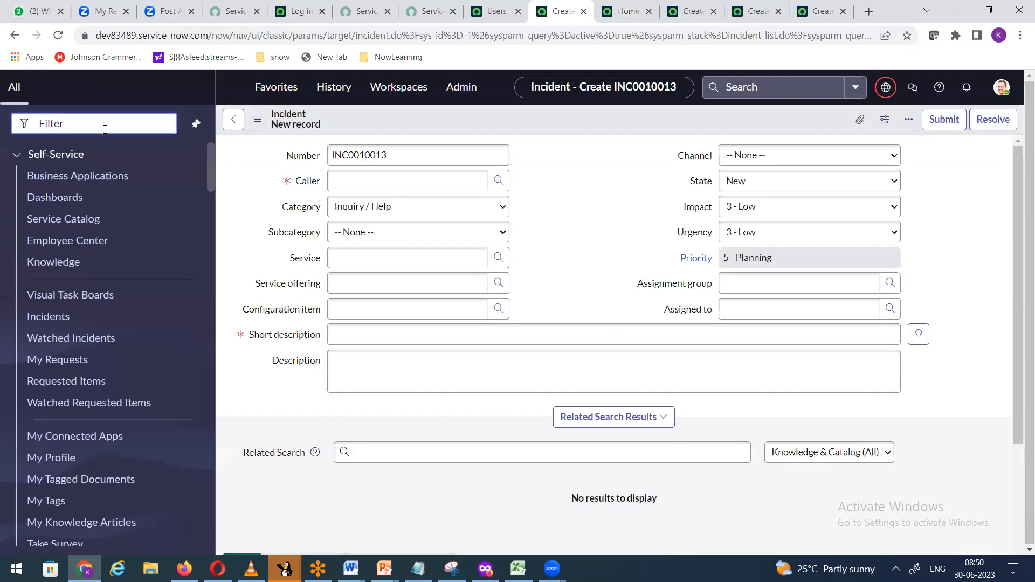
{"action": "type", "text": "home lo"}
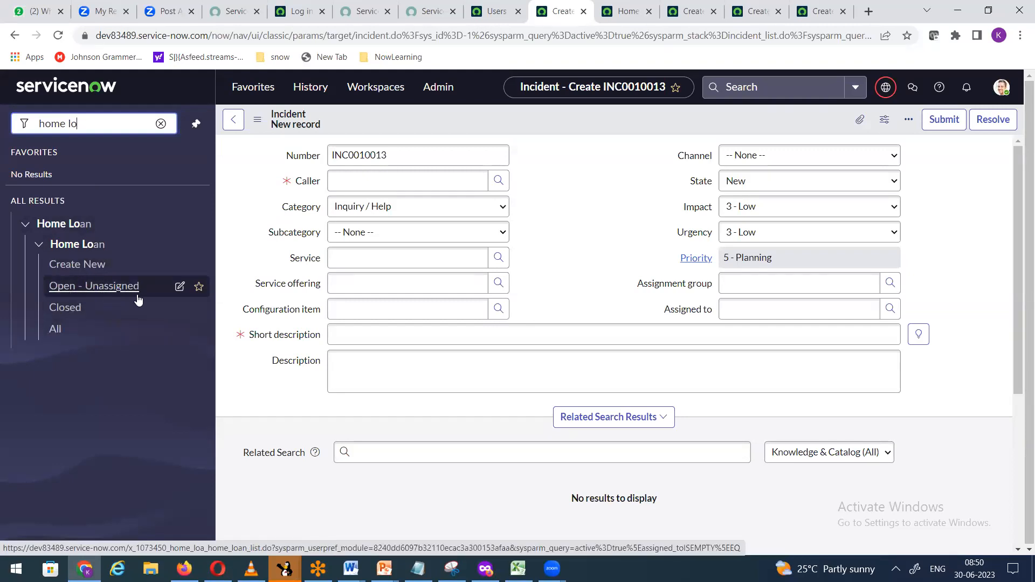
{"action": "left_click", "coordinate": [179, 289]}
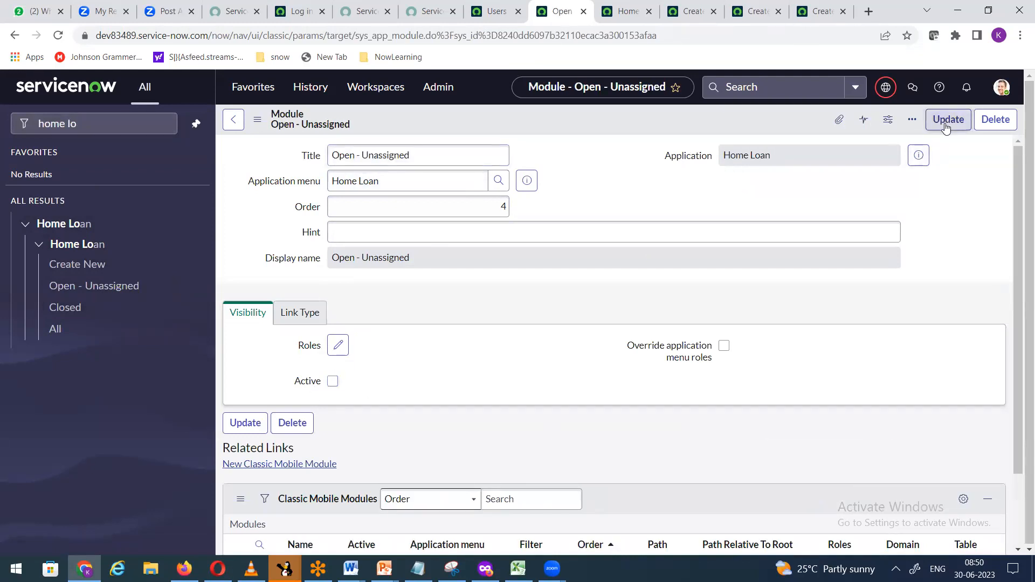
{"action": "left_click", "coordinate": [84, 289]}
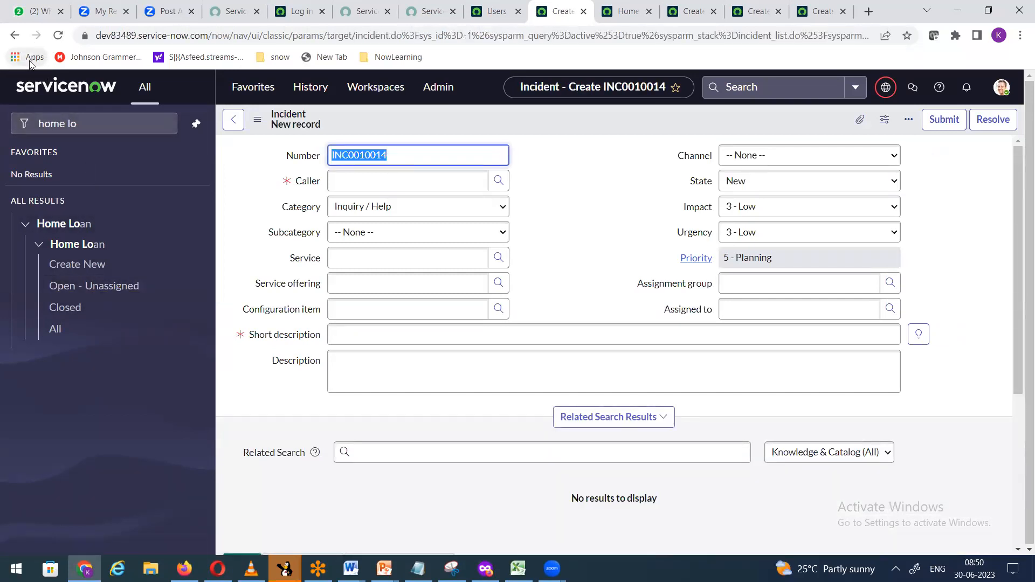
{"action": "left_click", "coordinate": [59, 35]}
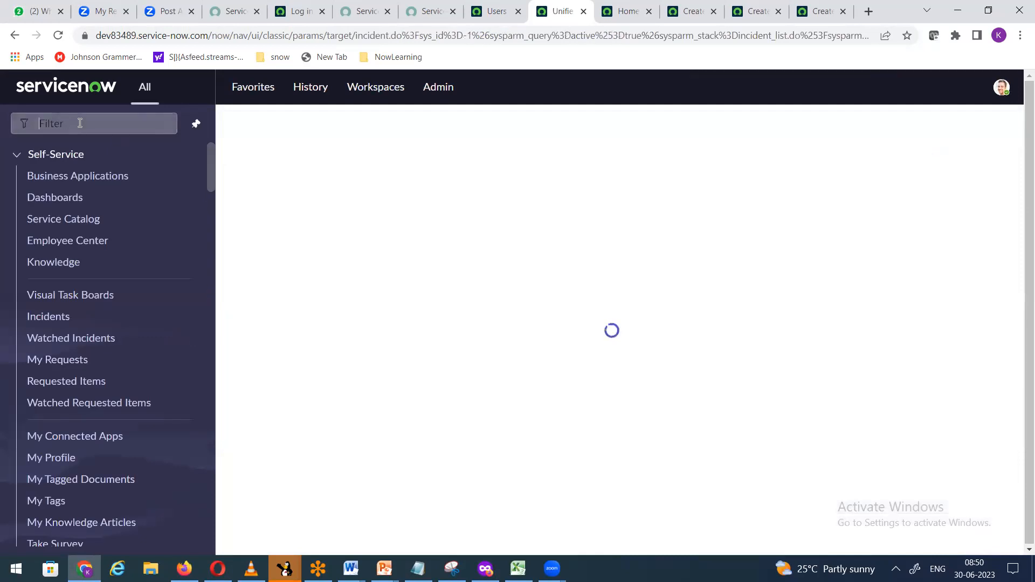
{"action": "left_click", "coordinate": [80, 124]}
{"action": "type", "text": "home"}
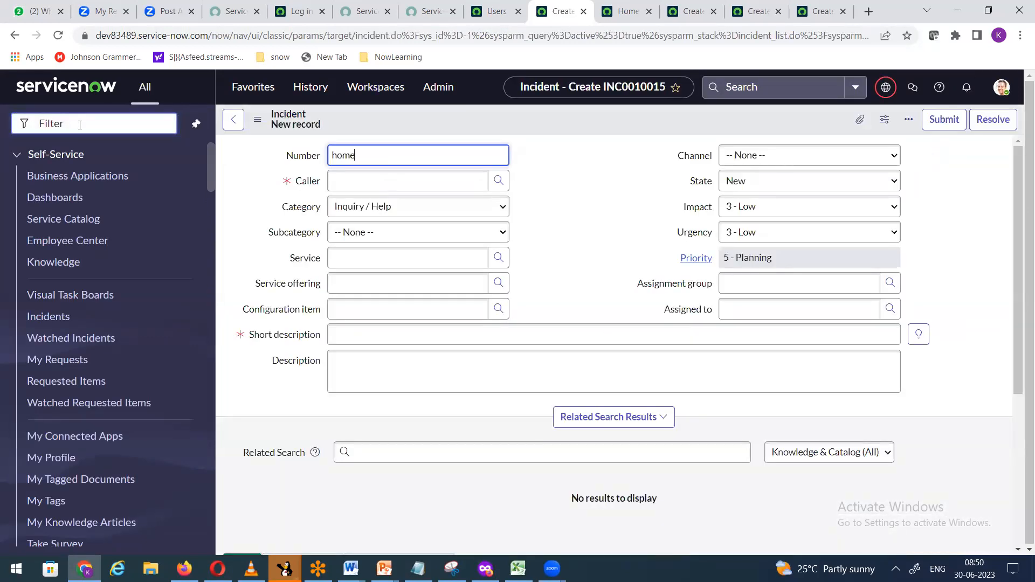
{"action": "left_click", "coordinate": [80, 124]}
{"action": "type", "text": "home loan"}
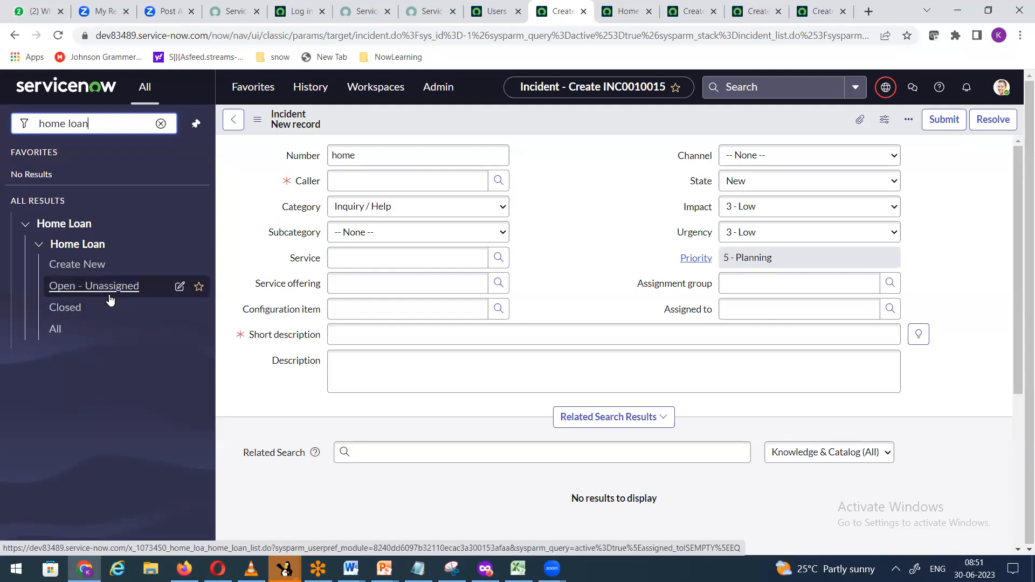
{"action": "left_click", "coordinate": [179, 288]}
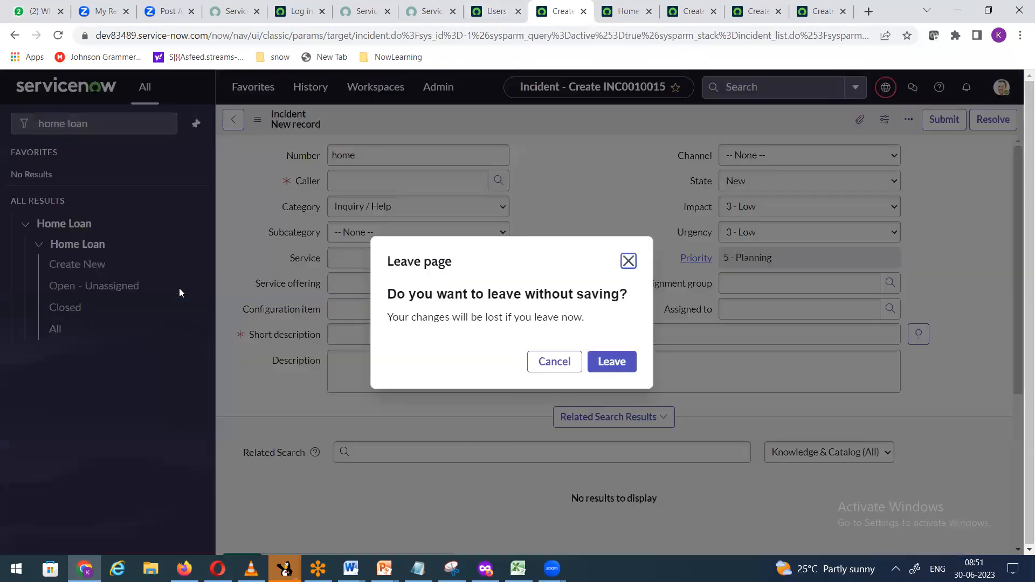
{"action": "left_click", "coordinate": [603, 370]}
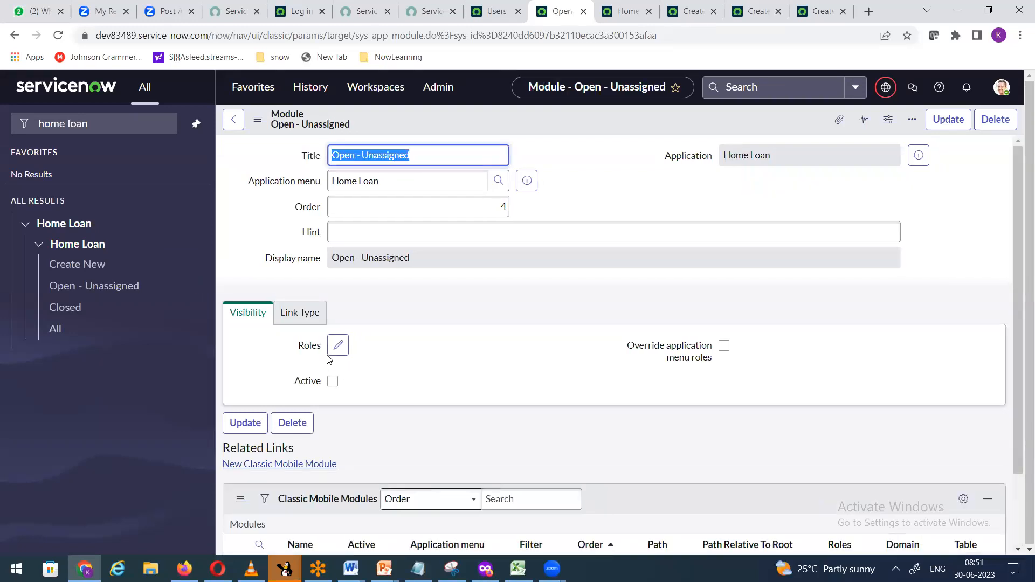
{"action": "left_click", "coordinate": [134, 398]}
{"action": "left_click", "coordinate": [58, 35]}
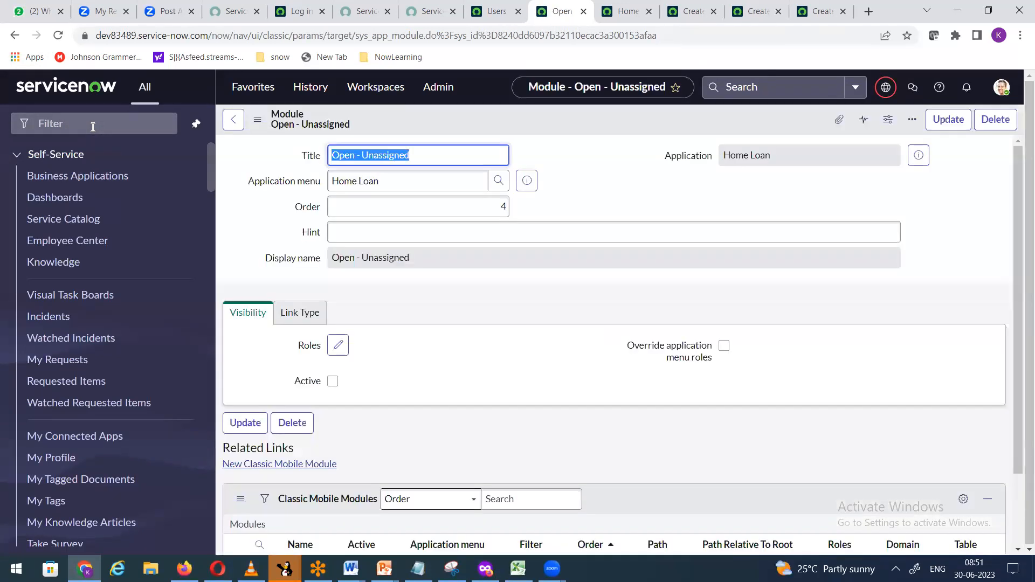
Step: Filter the navigator for 'home loa' and open the Home Loan application menu
{"action": "left_click", "coordinate": [93, 126]}
{"action": "type", "text": "o"}
{"action": "key", "text": "BackSpace"}
{"action": "type", "text": "home"}
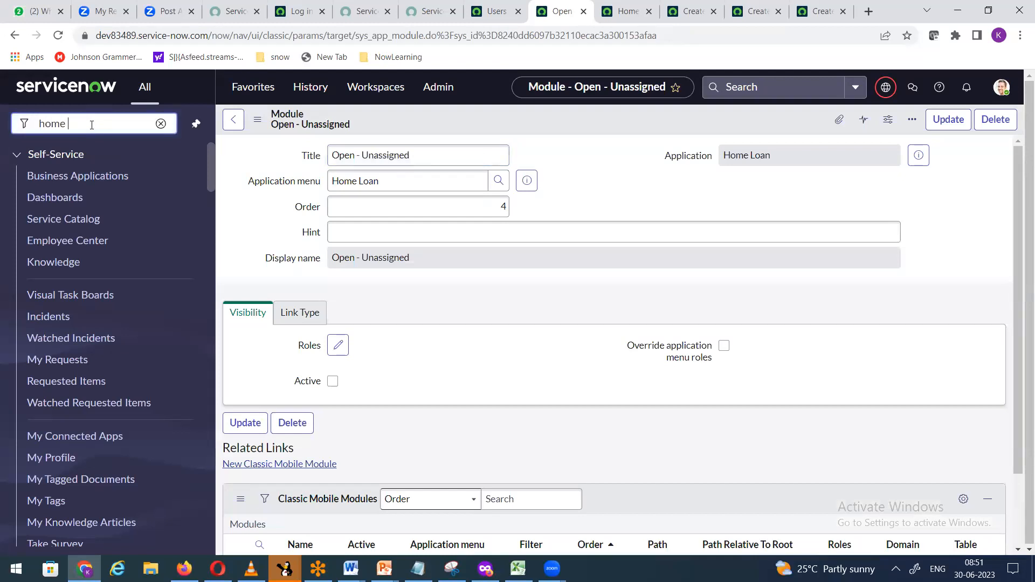
{"action": "type", "text": " loa"}
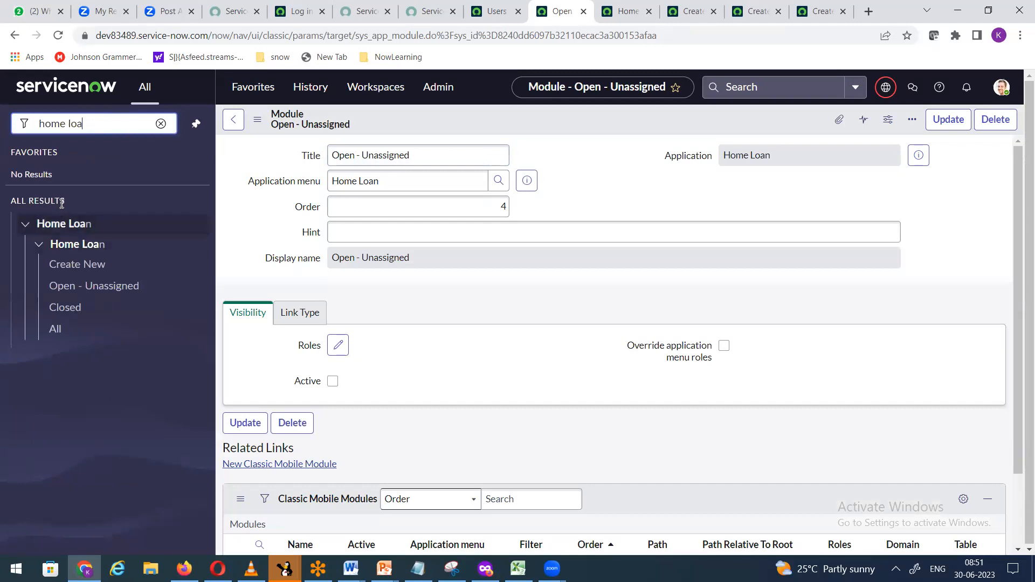
{"action": "left_click", "coordinate": [180, 225]}
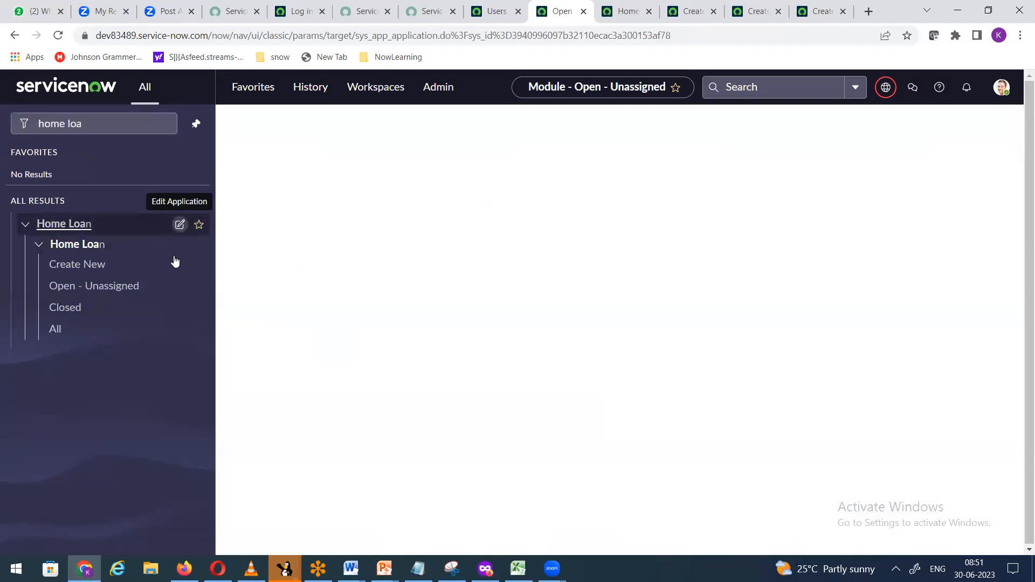
Step: Set the Closed module's Active to false, save, and reload the form
{"action": "scroll", "coordinate": [548, 390], "scroll_direction": "down", "scroll_amount": 8}
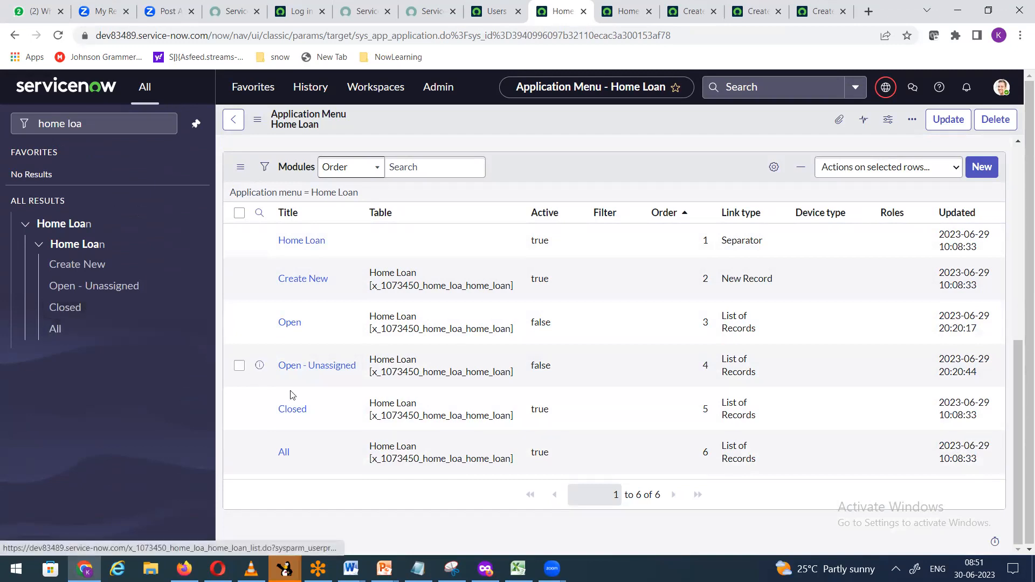
{"action": "left_click", "coordinate": [562, 421]}
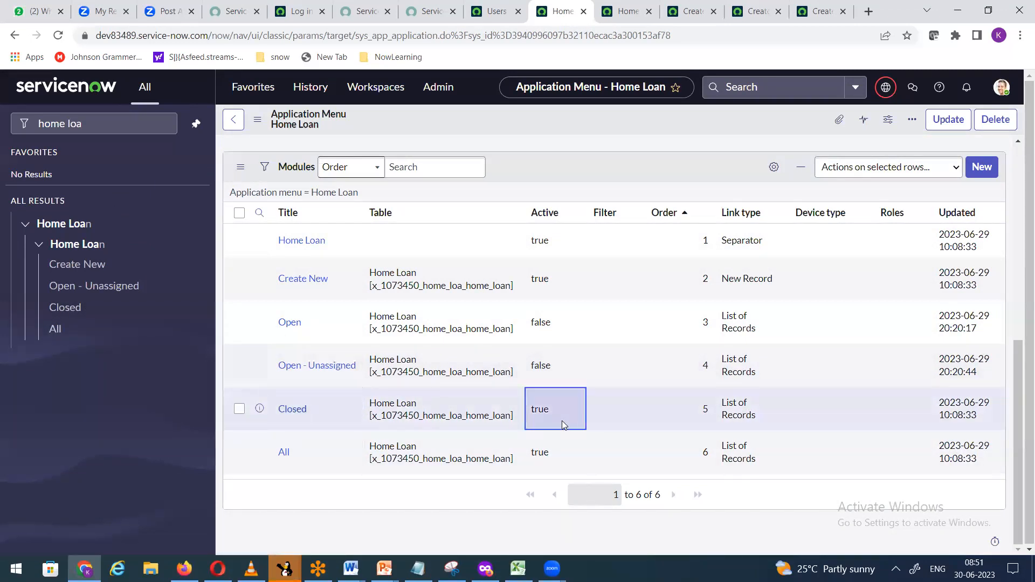
{"action": "double_click", "coordinate": [562, 420]}
{"action": "left_click", "coordinate": [564, 403]}
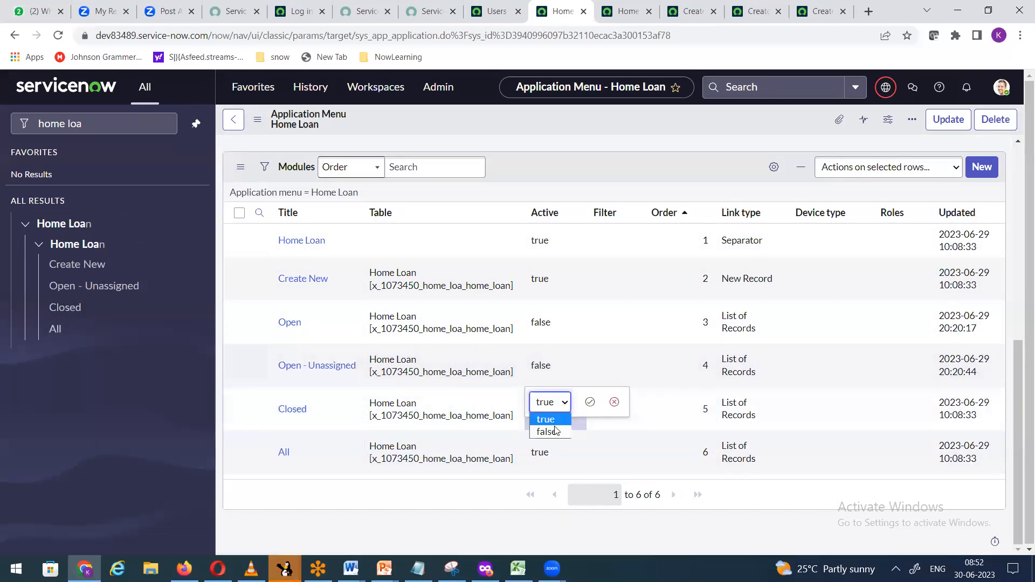
{"action": "left_click", "coordinate": [552, 432]}
{"action": "left_click", "coordinate": [590, 402]}
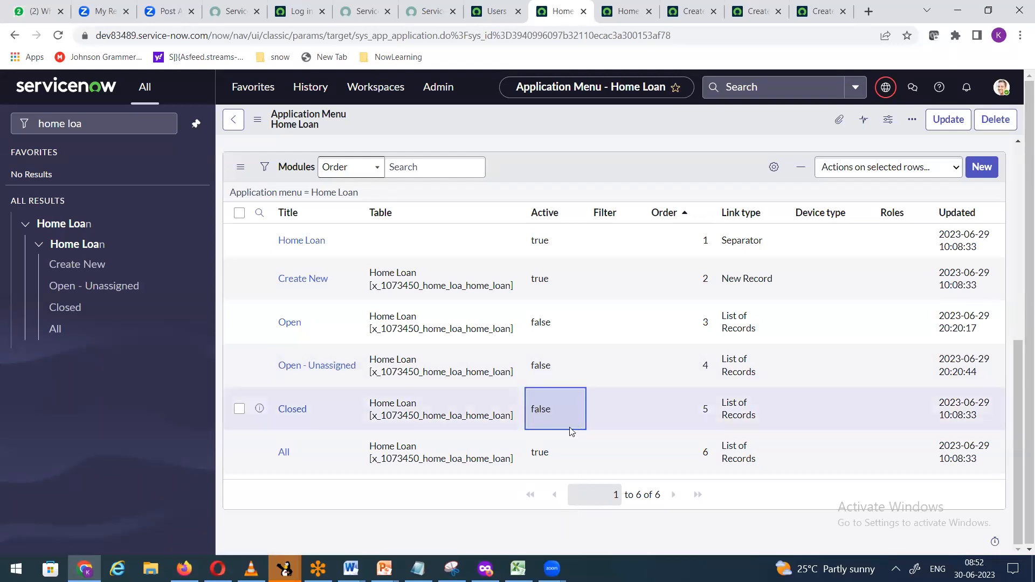
{"action": "right_click", "coordinate": [555, 118]}
{"action": "left_click", "coordinate": [602, 340]}
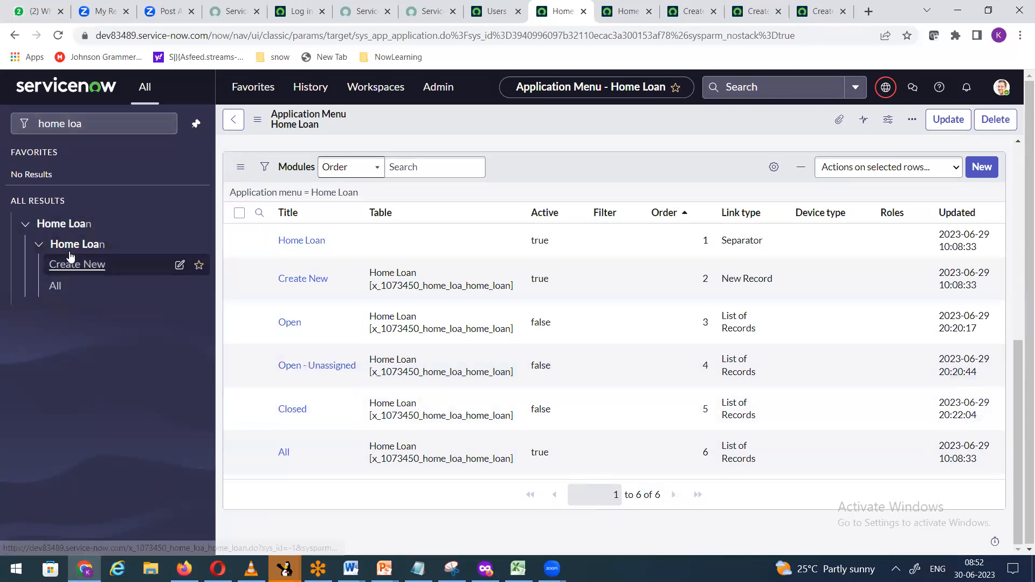
Step: Reload the page, filter the navigator for 'home lo' to check the Home Loan modules, then reload again
{"action": "left_click", "coordinate": [58, 37]}
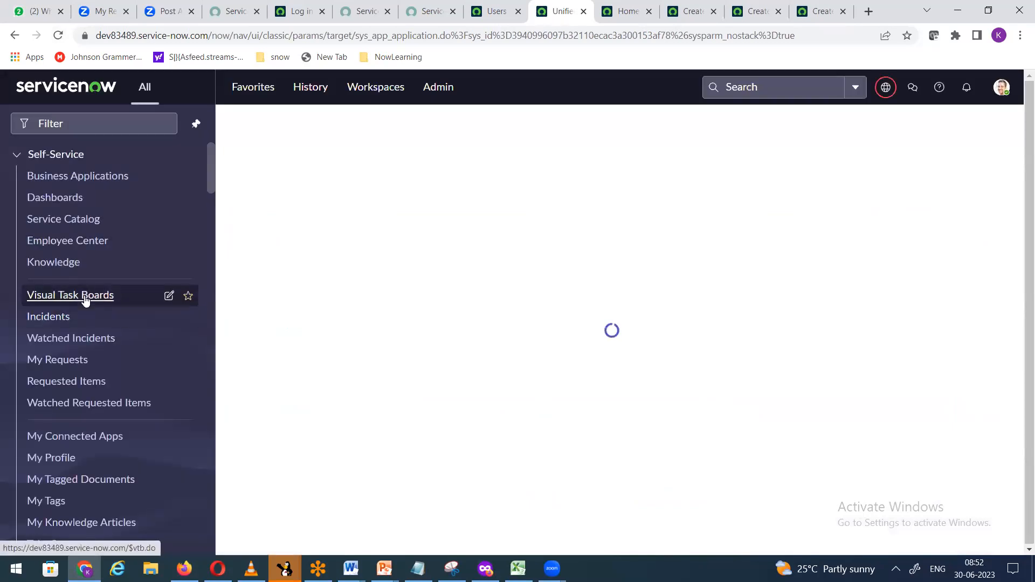
{"action": "left_click", "coordinate": [86, 124]}
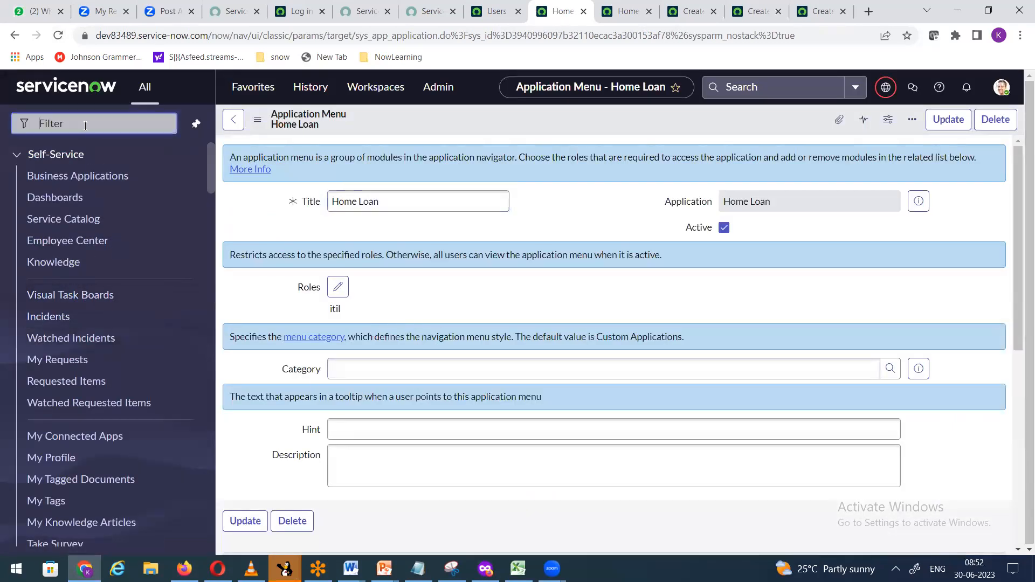
{"action": "type", "text": "home lo"}
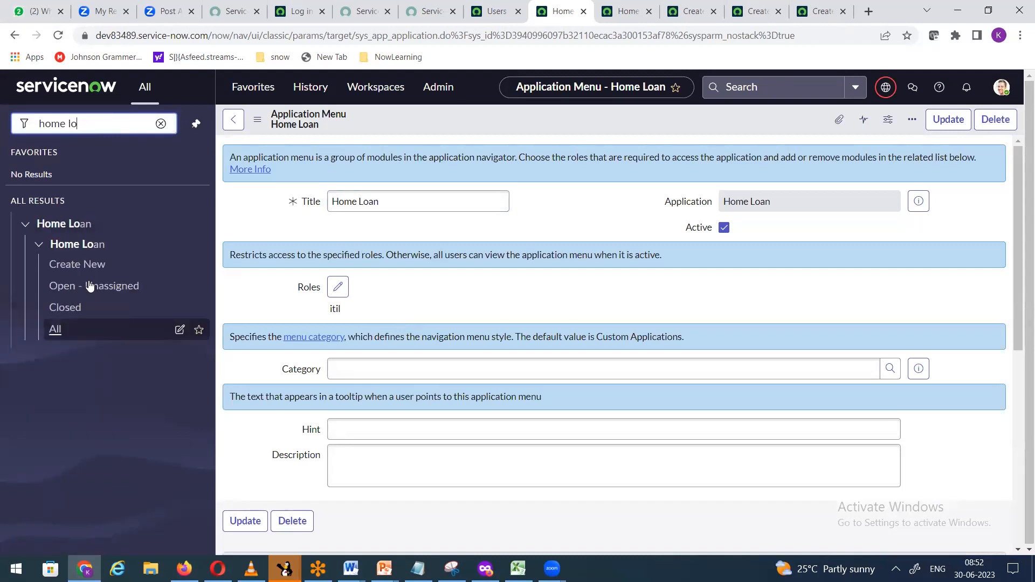
{"action": "mouse_move", "coordinate": [185, 267]}
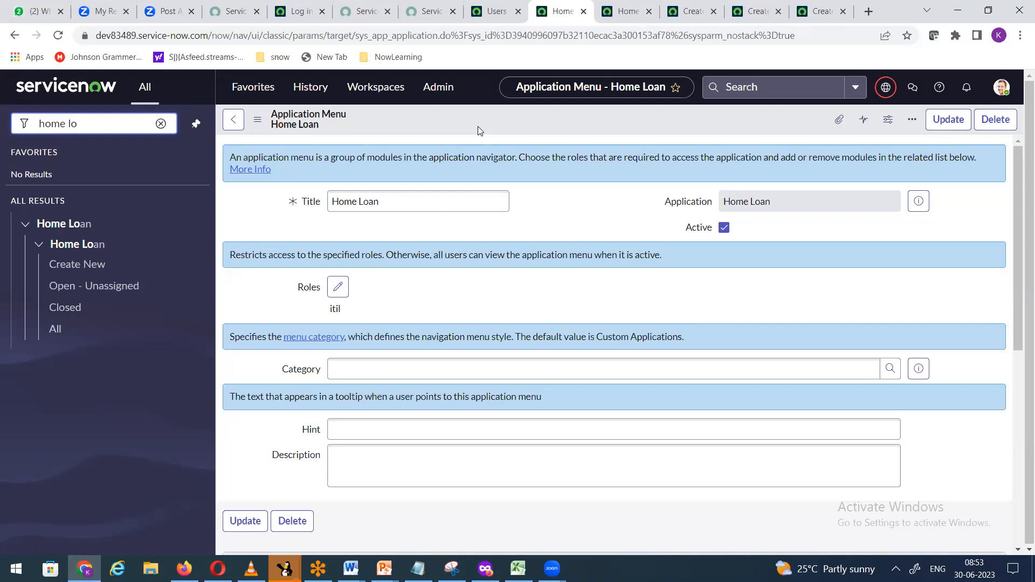
{"action": "left_click", "coordinate": [58, 35]}
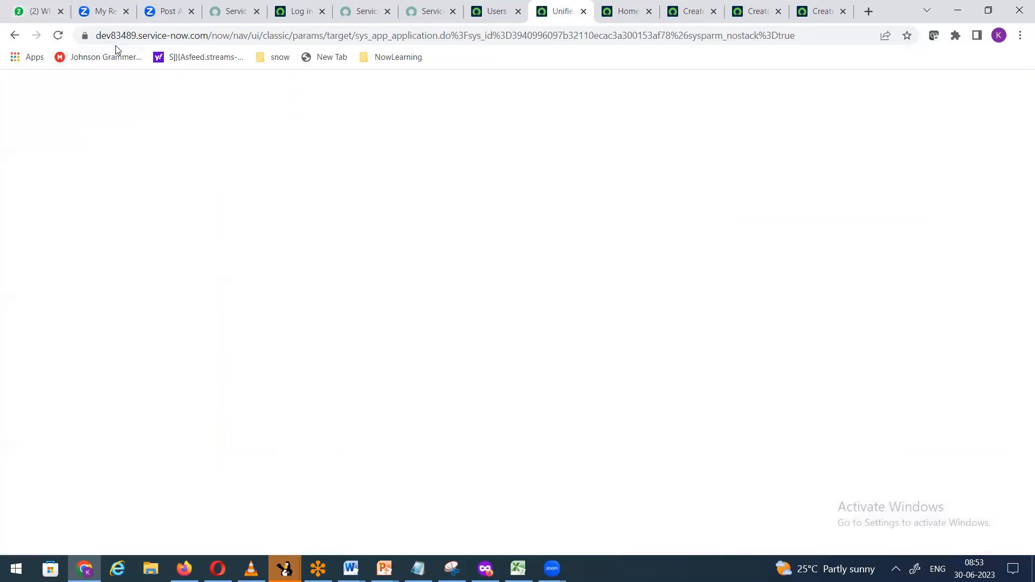